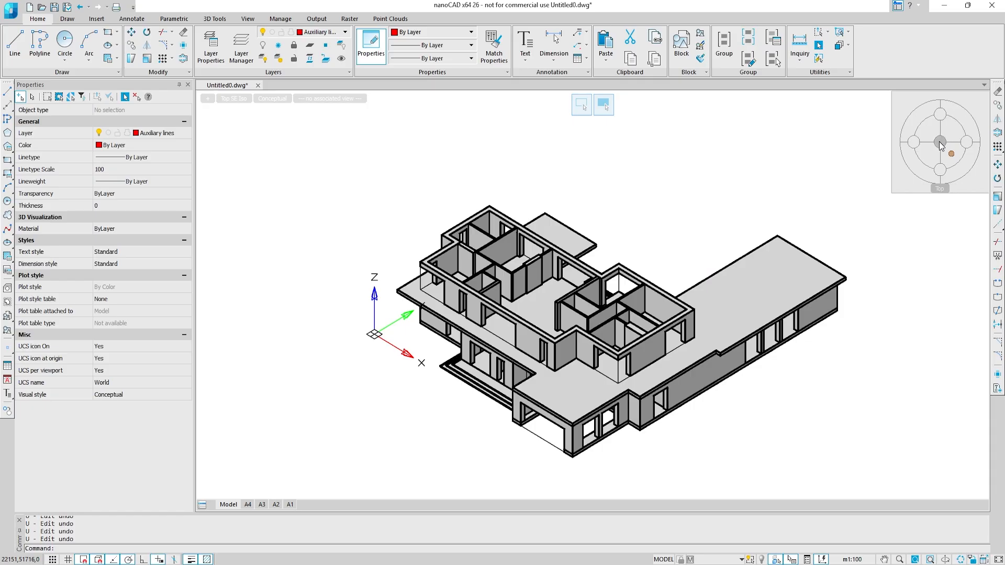
# In the top view, draw a rectangle 900 wide and 2500 high in the empty area beside the house.
pyautogui.click(940, 142)
pyautogui.scroll(5, 440, 356)
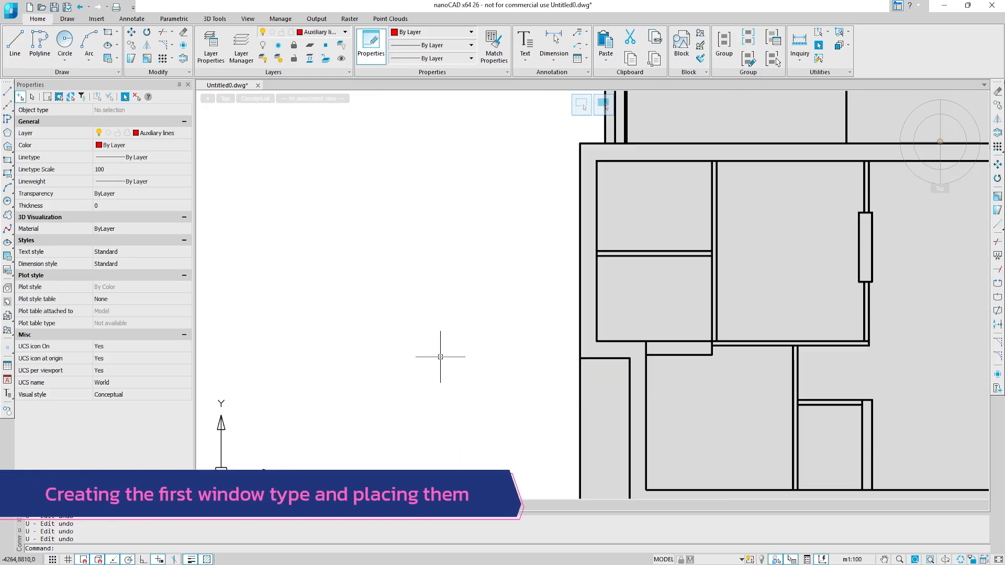
pyautogui.click(8, 159)
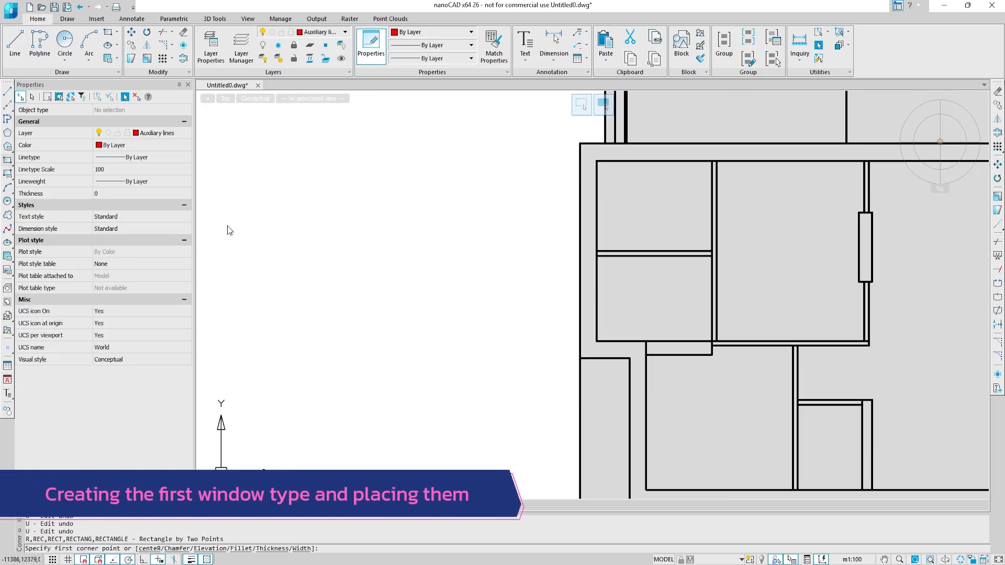
pyautogui.click(493, 340)
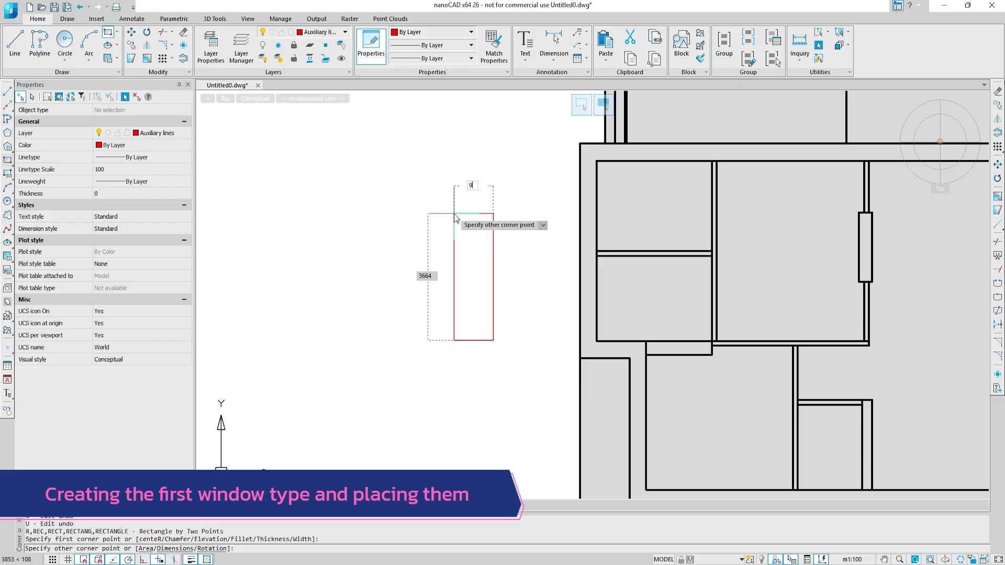
pyautogui.write('900')
pyautogui.press('Tab')
pyautogui.write('250')
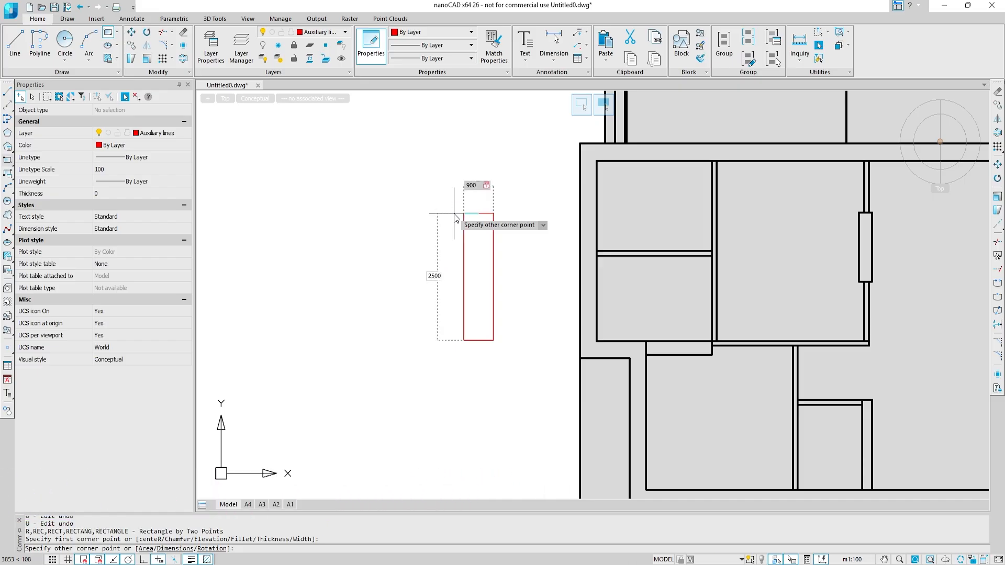
pyautogui.write('0')
pyautogui.press('Return')
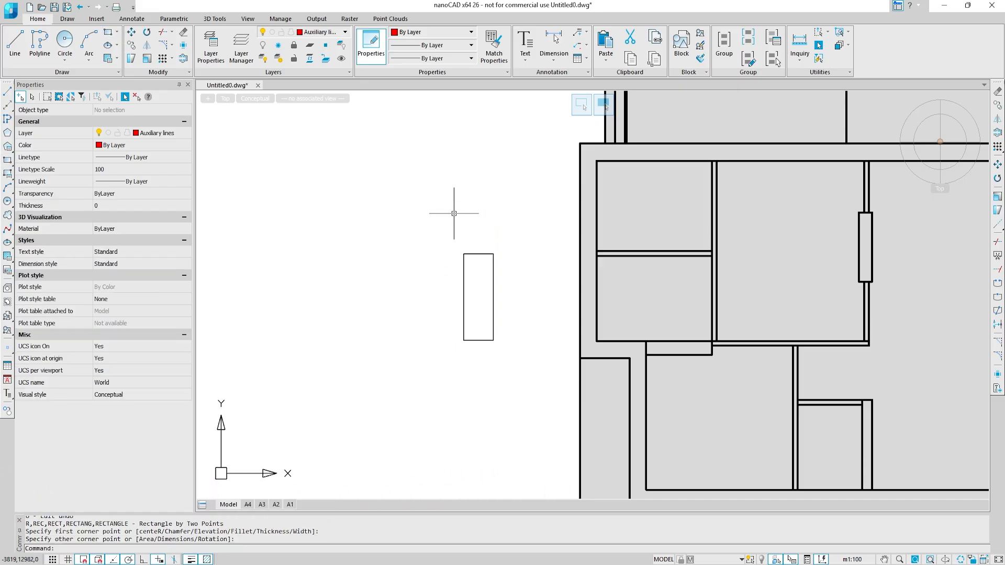
# Offset the 900 by 2500 rectangle inward by 100 to form the inner outline of the window frame.
pyautogui.scroll(5, 475, 305)
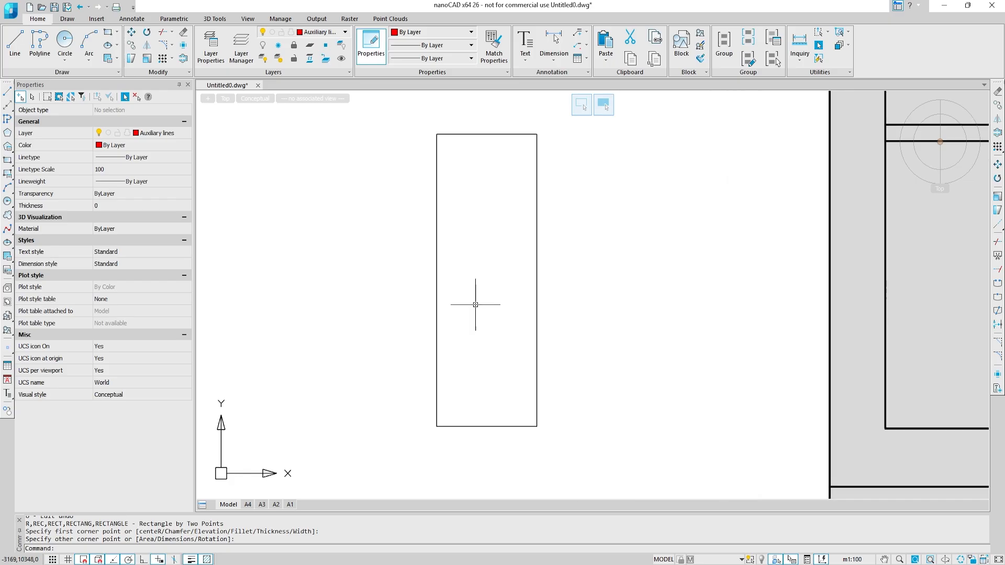
pyautogui.write('offse')
pyautogui.press('Return')
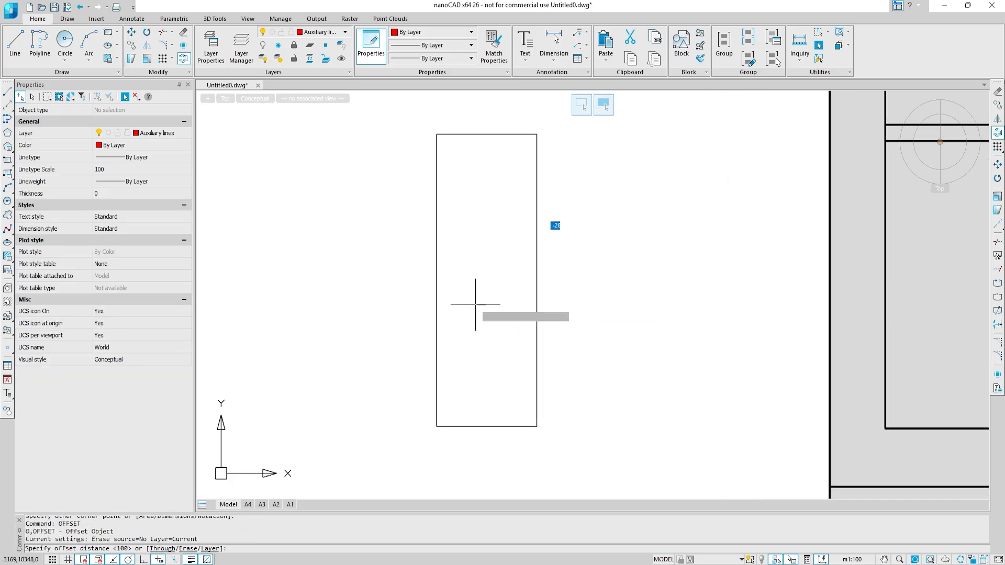
pyautogui.press('Return')
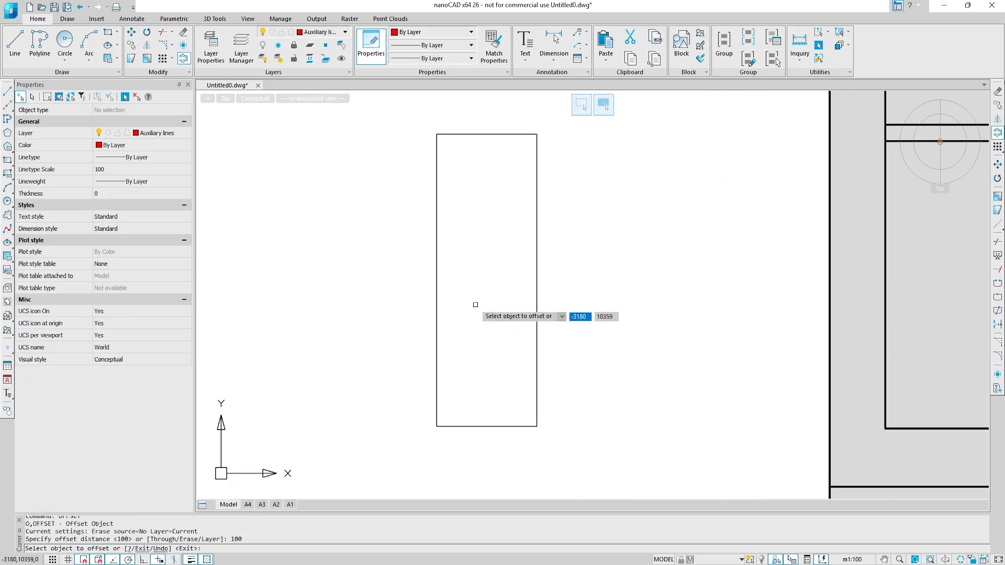
pyautogui.click(436, 309)
pyautogui.click(488, 309)
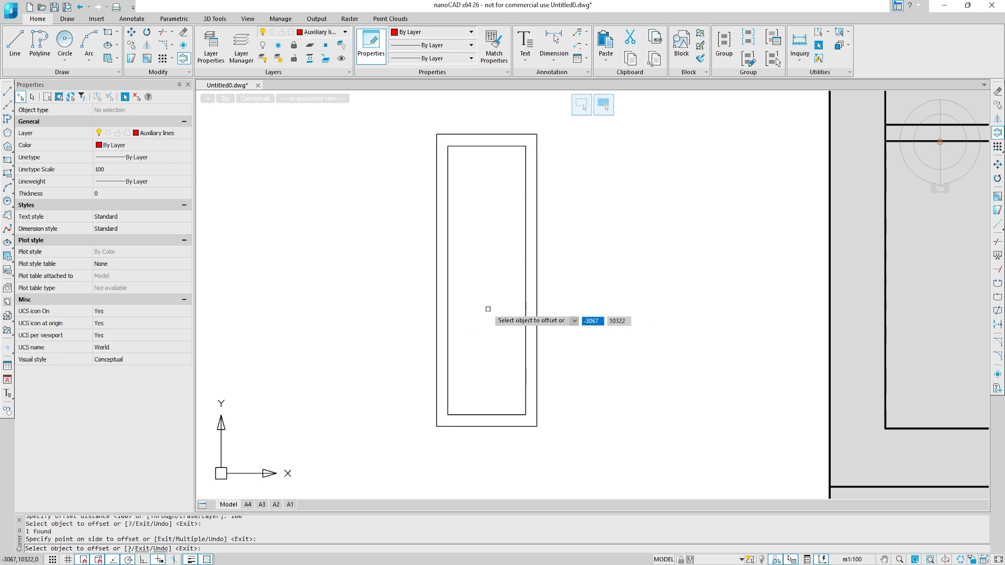
pyautogui.press('Escape')
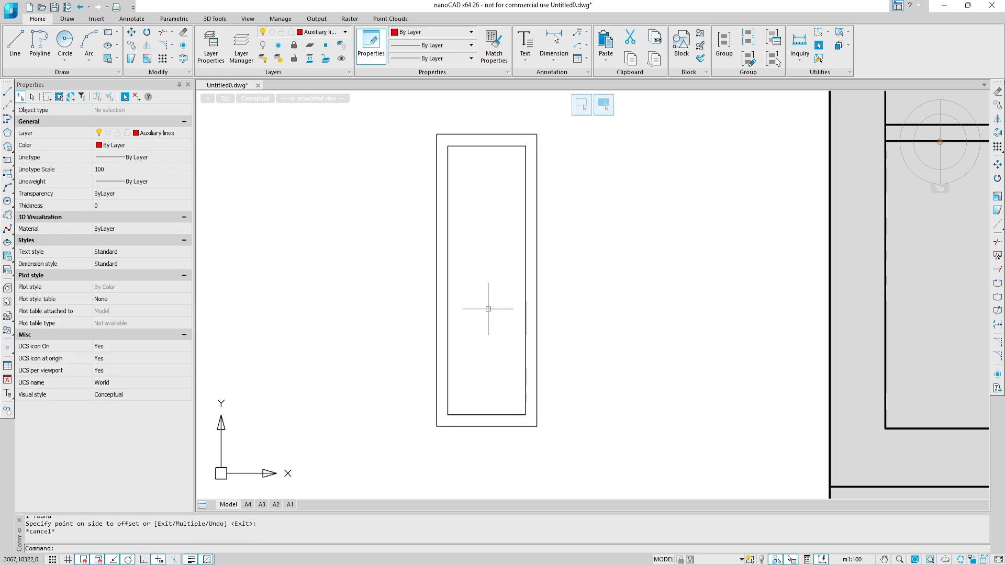
# Draw a 700 by 50 crossbar rectangle inside the inner outline, starting 500 above its lower-left corner.
pyautogui.click(113, 36)
pyautogui.scroll(2, 451, 418)
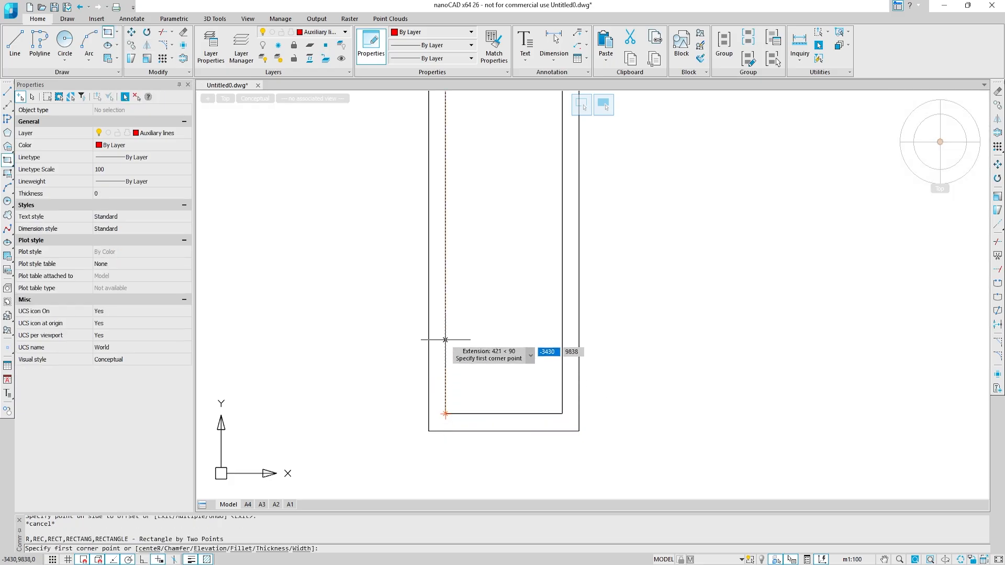
pyautogui.press('Return')
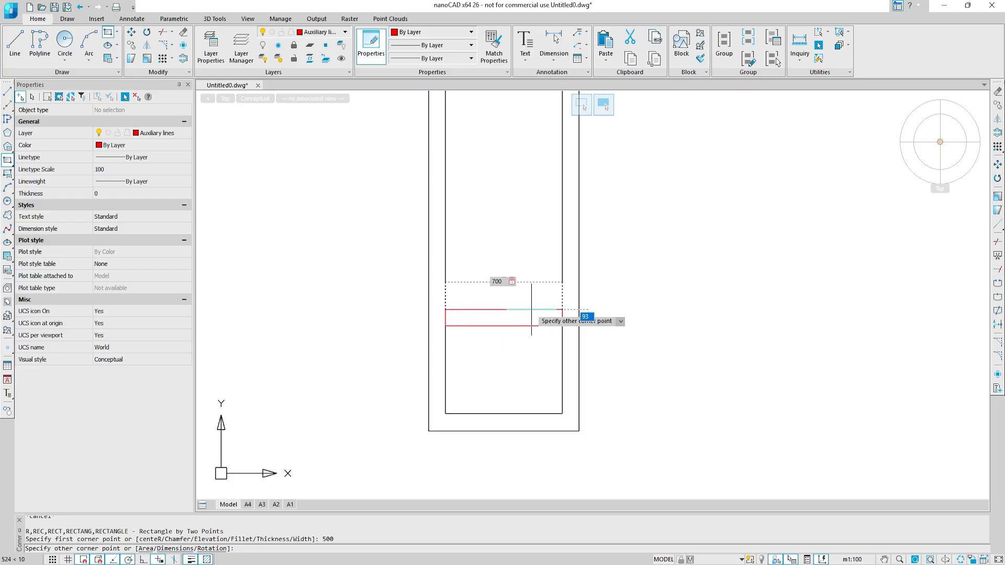
pyautogui.write('50')
pyautogui.press('Return')
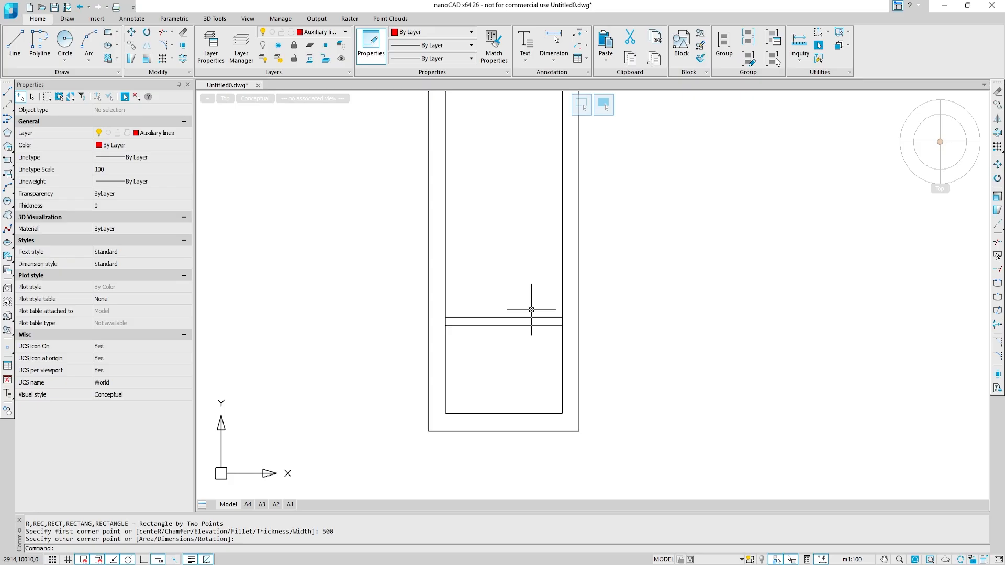
# Extrude the crossbar rectangle upward by 100 with Presspull.
pyautogui.write('press')
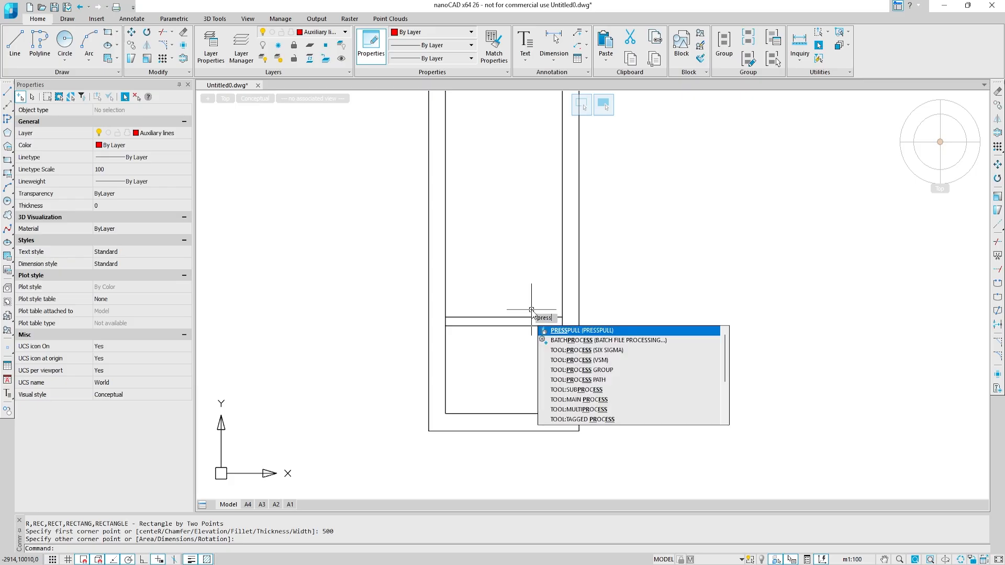
pyautogui.press('Return')
pyautogui.keyDown('shift'); pyautogui.moveTo(503, 291); pyautogui.dragTo(491, 198, button='middle'); pyautogui.keyUp('shift')
pyautogui.scroll(5, 432, 285)
pyautogui.click(434, 285)
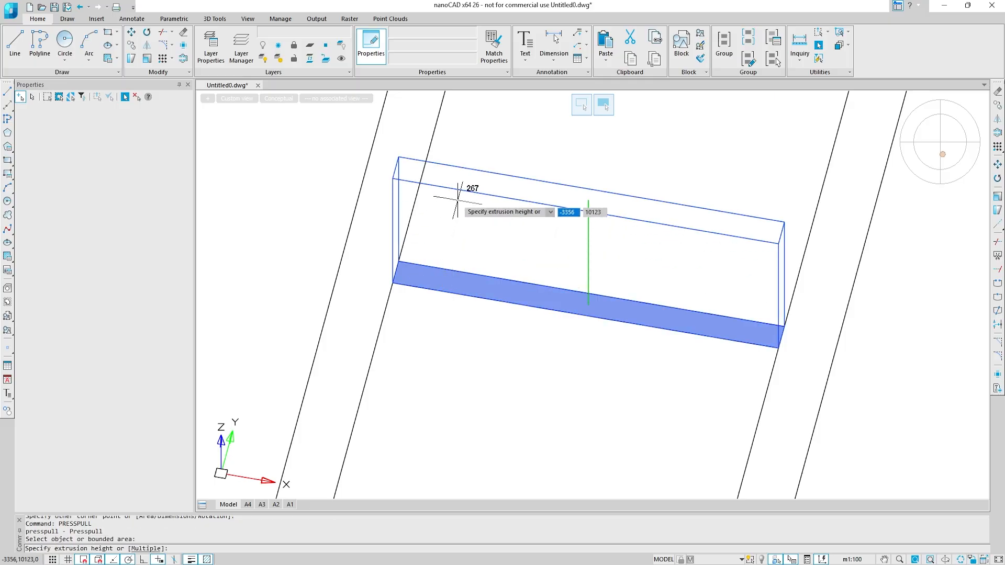
pyautogui.write('100')
pyautogui.press('Return')
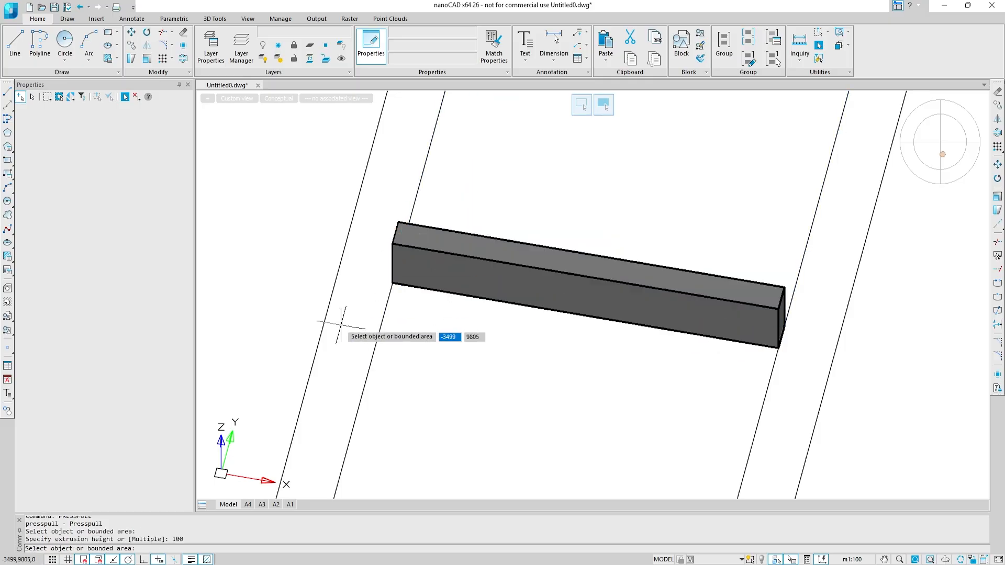
# Extrude the area between the two frame outlines with Presspull up to the height of the crossbar.
pyautogui.click(326, 324)
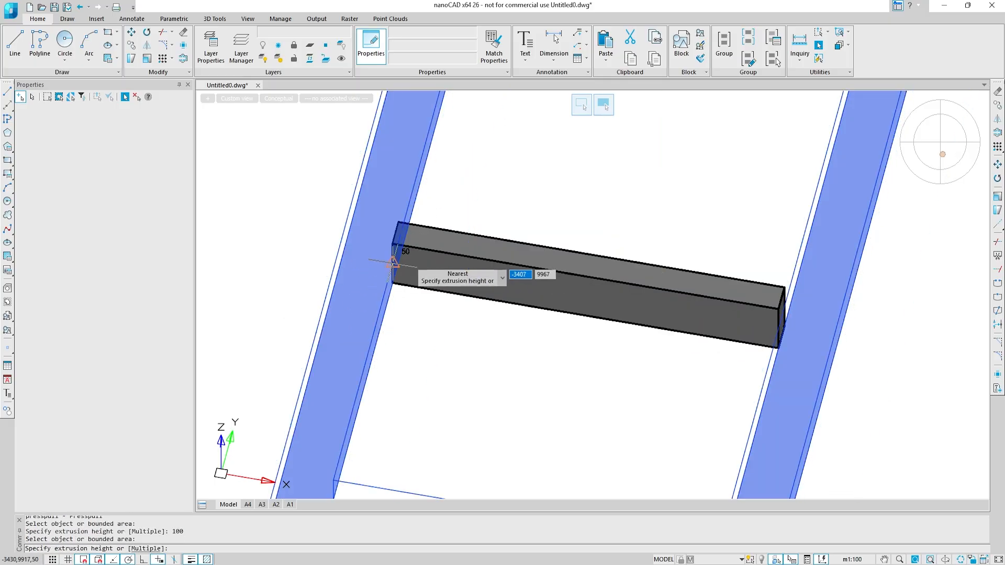
pyautogui.click(447, 248)
pyautogui.scroll(-3, 447, 247)
pyautogui.press('Escape')
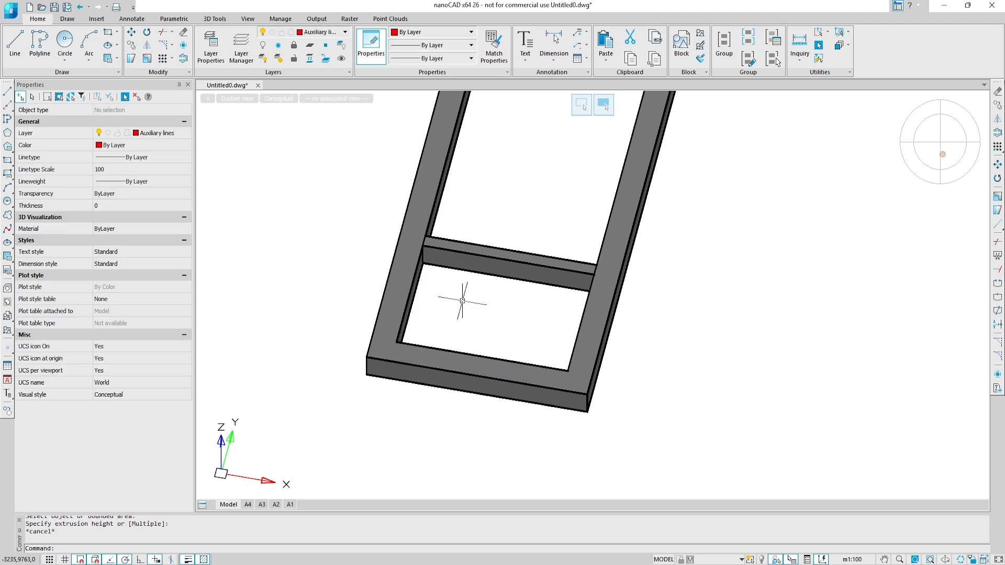
# Draw a rectangle across the small lower opening on the frame's top face, from corner to opposite corner.
pyautogui.click(6, 167)
pyautogui.scroll(5, 408, 319)
pyautogui.click(378, 368)
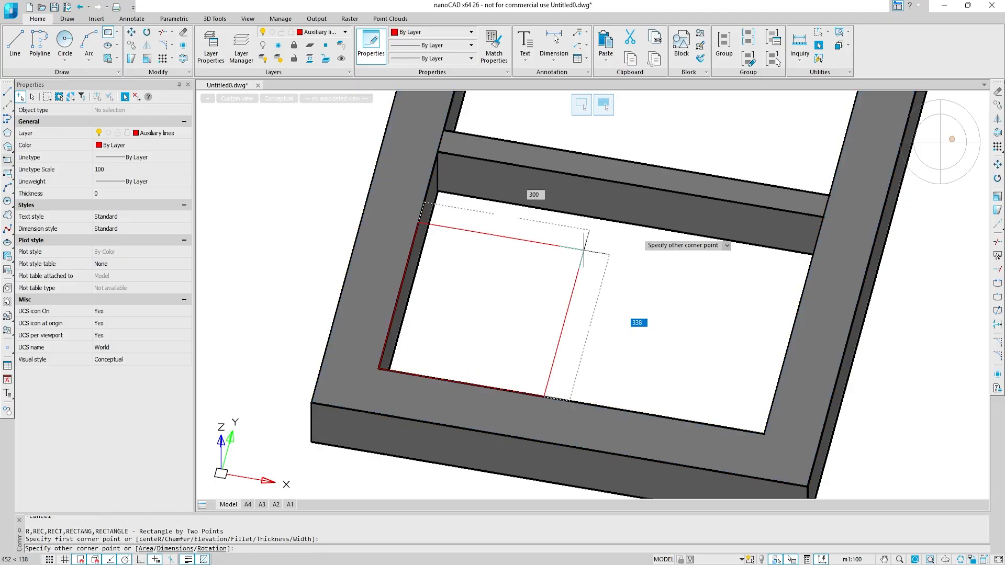
pyautogui.click(785, 225)
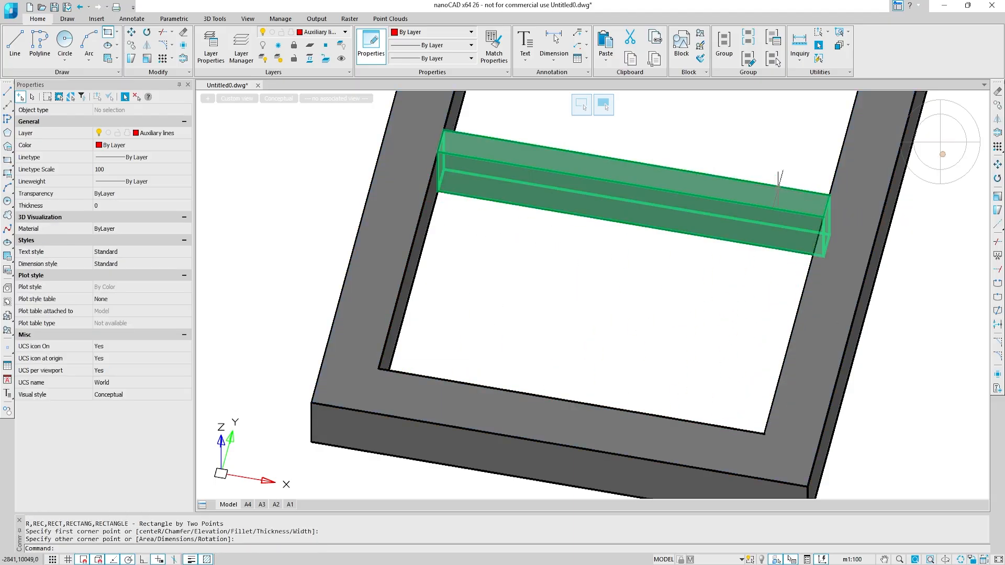
# Draw a rectangle across the large opening above the crossbar on the frame's top face, between its opposite inner corners.
pyautogui.scroll(-3, 713, 209)
pyautogui.scroll(3, 629, 325)
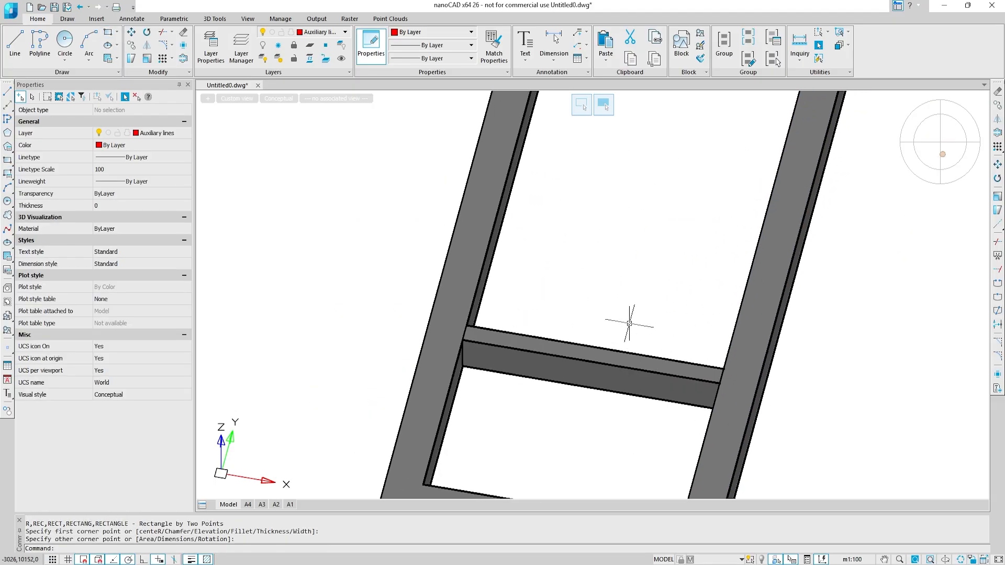
pyautogui.click(8, 161)
pyautogui.scroll(3, 520, 307)
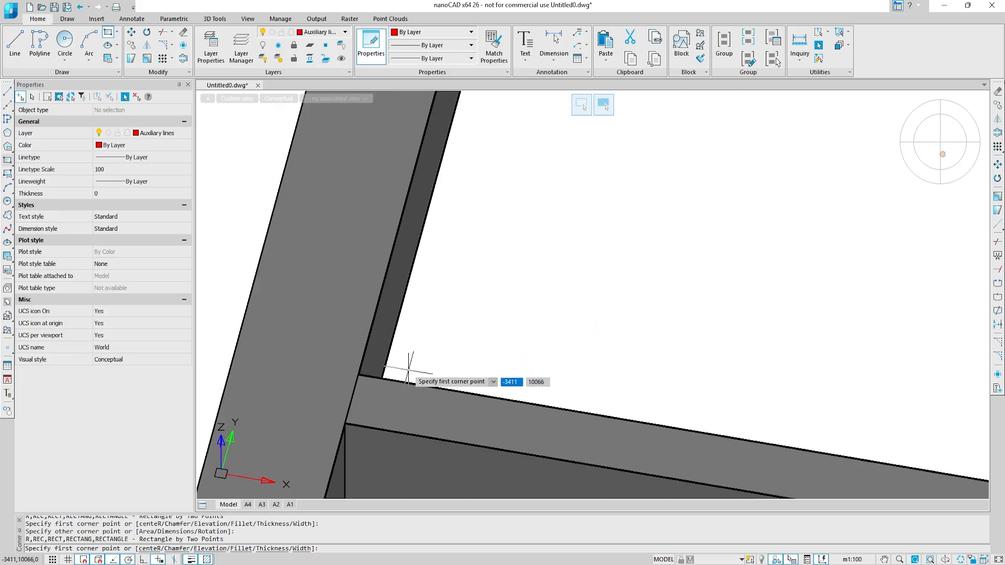
pyautogui.click(359, 374)
pyautogui.scroll(-3, 675, 256)
pyautogui.moveTo(672, 250); pyautogui.dragTo(546, 402, button='middle')
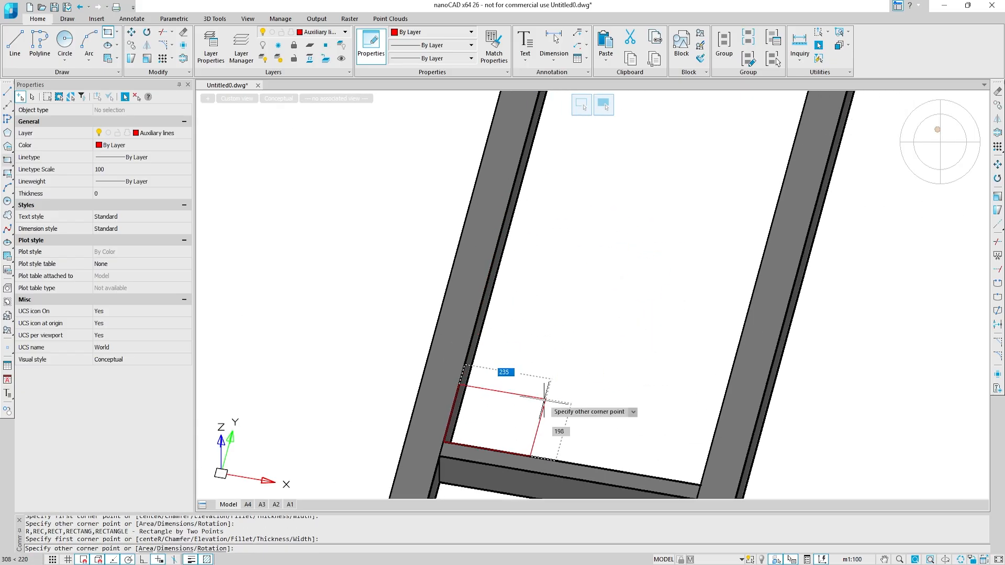
pyautogui.moveTo(716, 176); pyautogui.dragTo(589, 378, button='middle')
pyautogui.scroll(3, 722, 209)
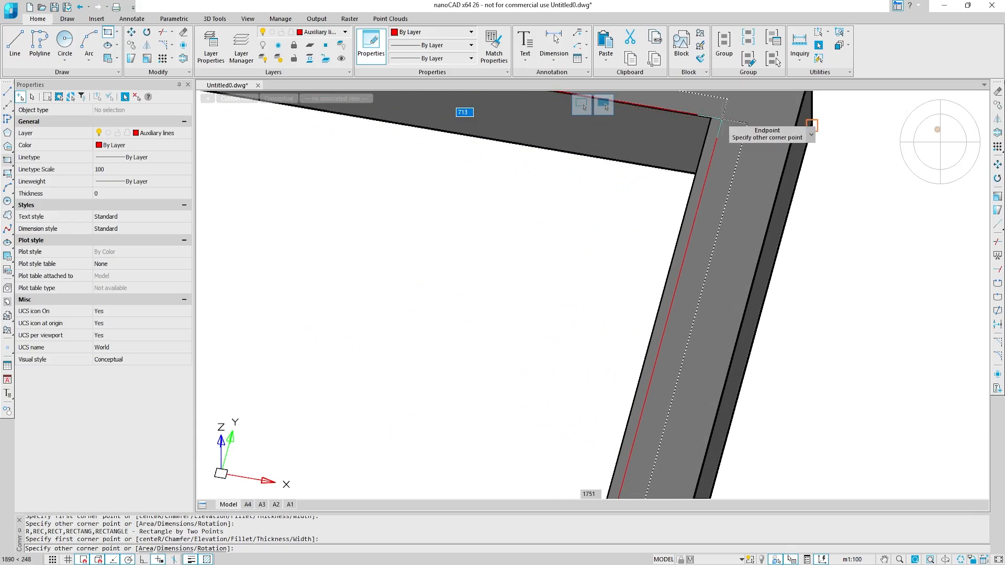
pyautogui.moveTo(719, 114); pyautogui.dragTo(719, 235, button='middle')
pyautogui.click(710, 236)
pyautogui.scroll(-5, 675, 251)
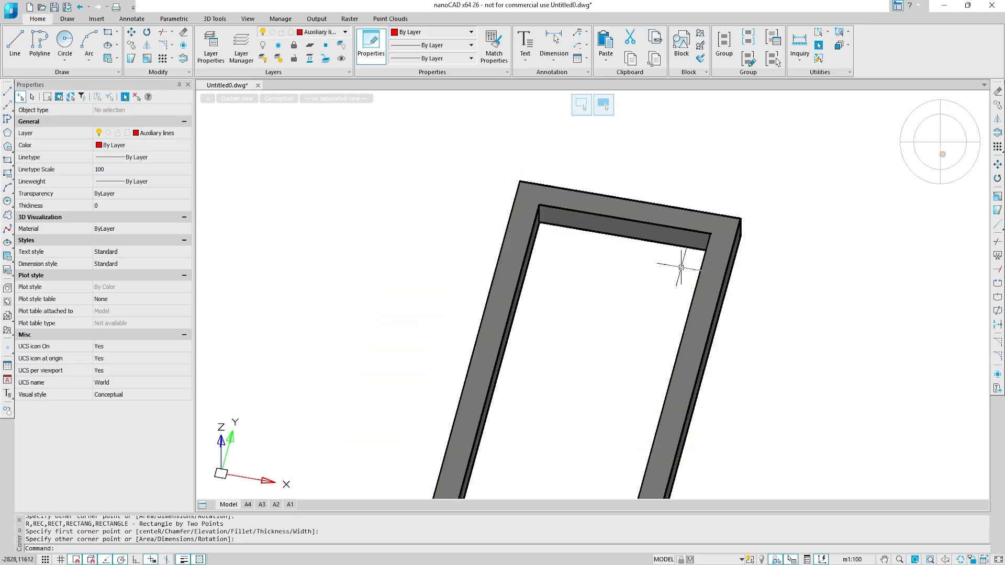
# Extrude both opening rectangles together by 5 to create the thin window panes.
pyautogui.click(689, 193)
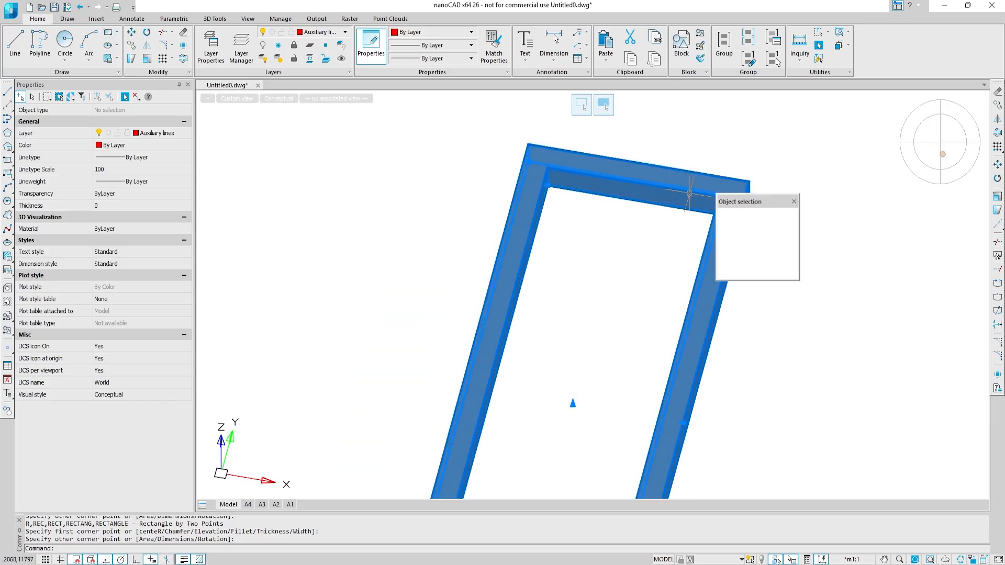
pyautogui.click(753, 235)
pyautogui.moveTo(546, 309); pyautogui.dragTo(587, 142, button='middle')
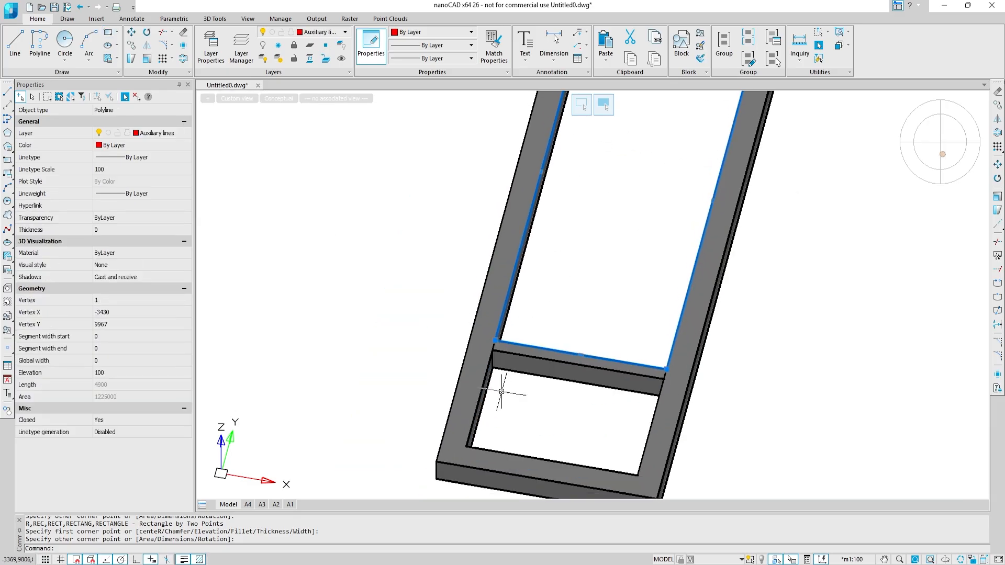
pyautogui.click(471, 429)
pyautogui.click(541, 465)
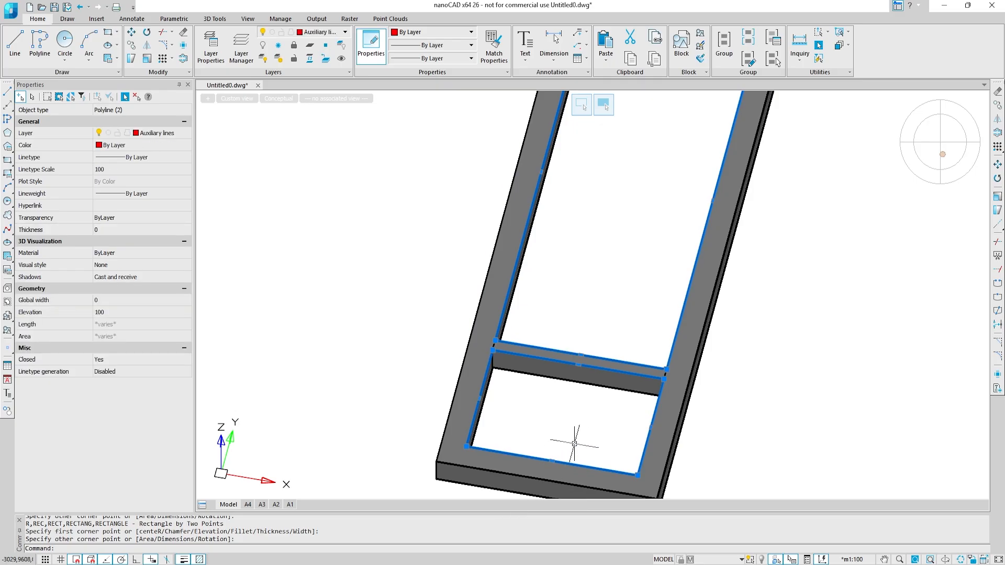
pyautogui.write('extrude')
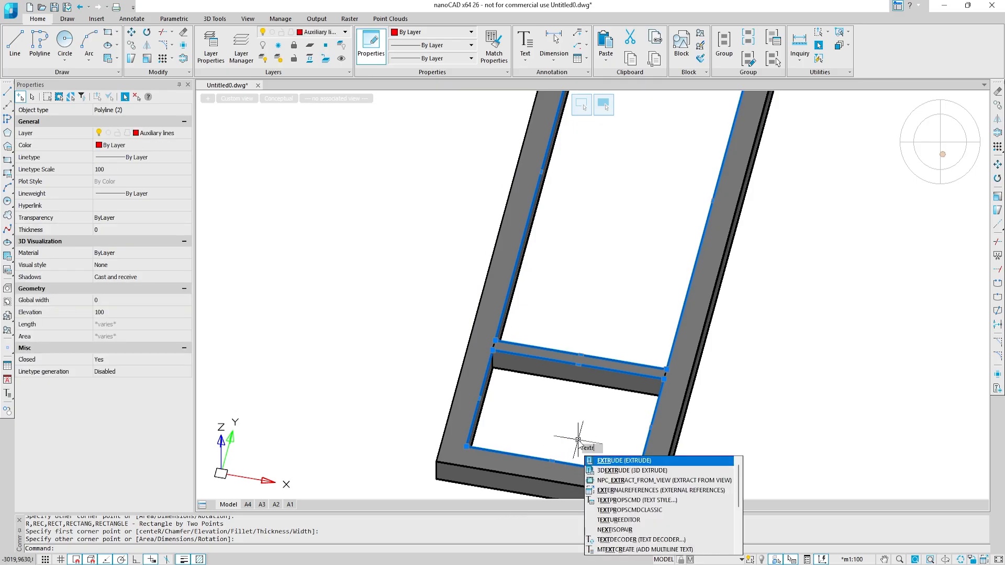
pyautogui.press('Return')
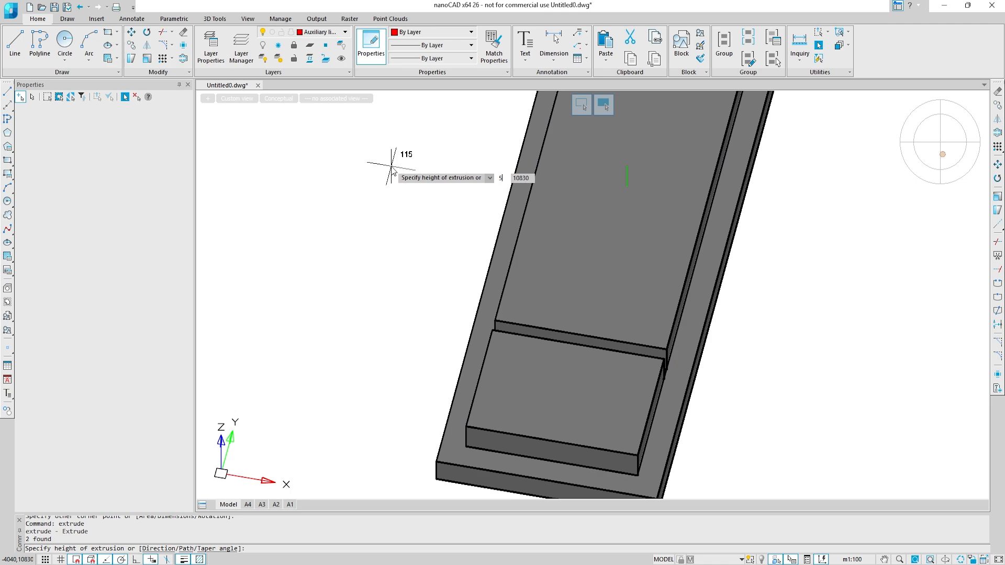
pyautogui.write('5')
pyautogui.press('Return')
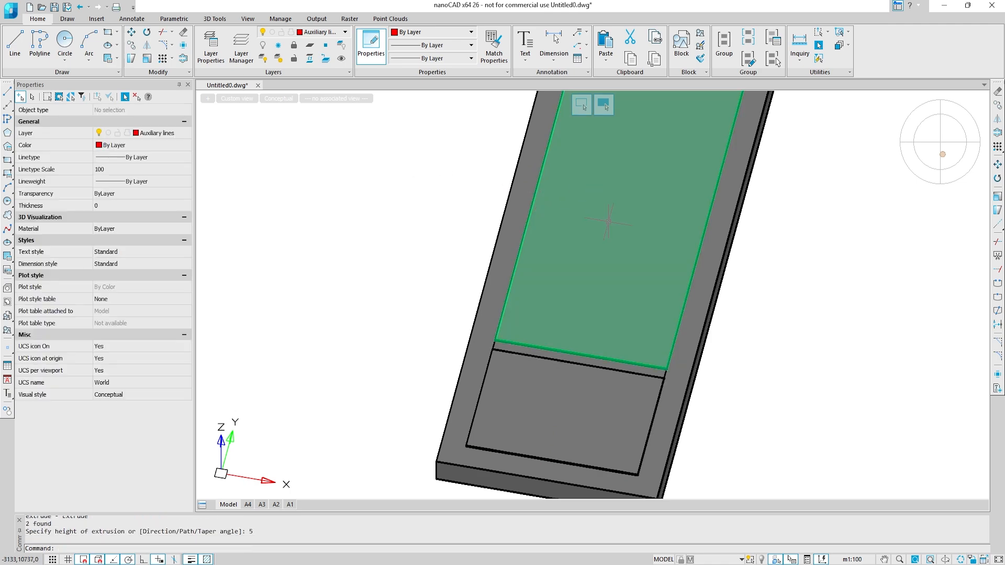
# Move both thin panes straight down from their inner corner to the middle of the frame's thickness.
pyautogui.click(586, 252)
pyautogui.write('m')
pyautogui.press('Return')
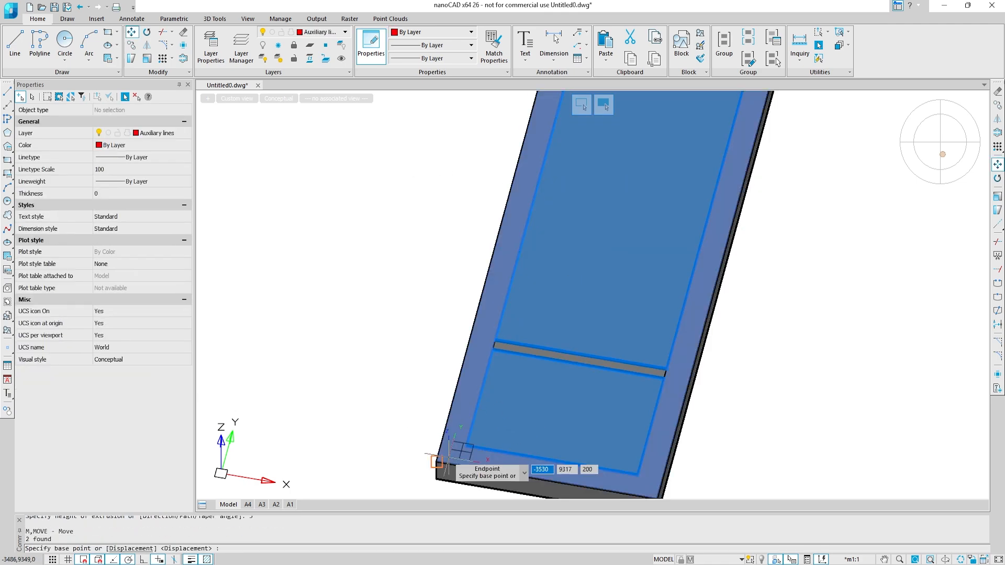
pyautogui.scroll(6, 465, 447)
pyautogui.click(542, 451)
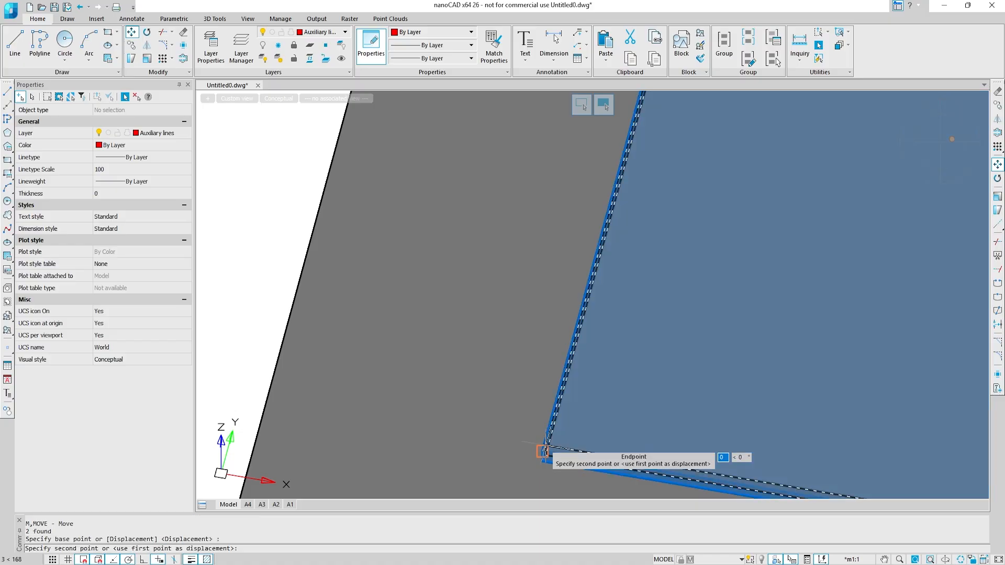
pyautogui.scroll(-5, 544, 447)
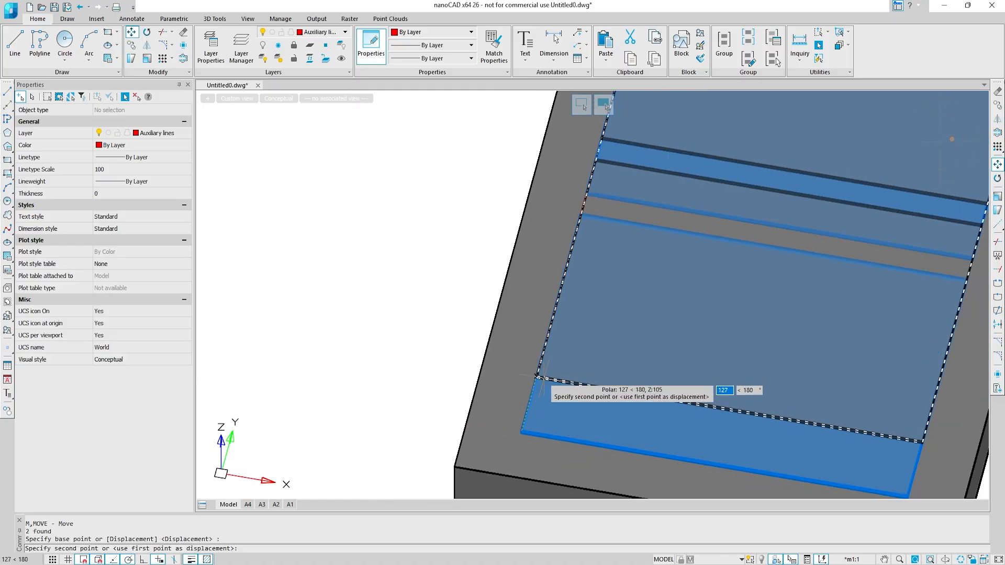
pyautogui.keyDown('shift'); pyautogui.moveTo(539, 377); pyautogui.dragTo(625, 275, button='middle'); pyautogui.keyUp('shift')
pyautogui.scroll(6, 624, 256)
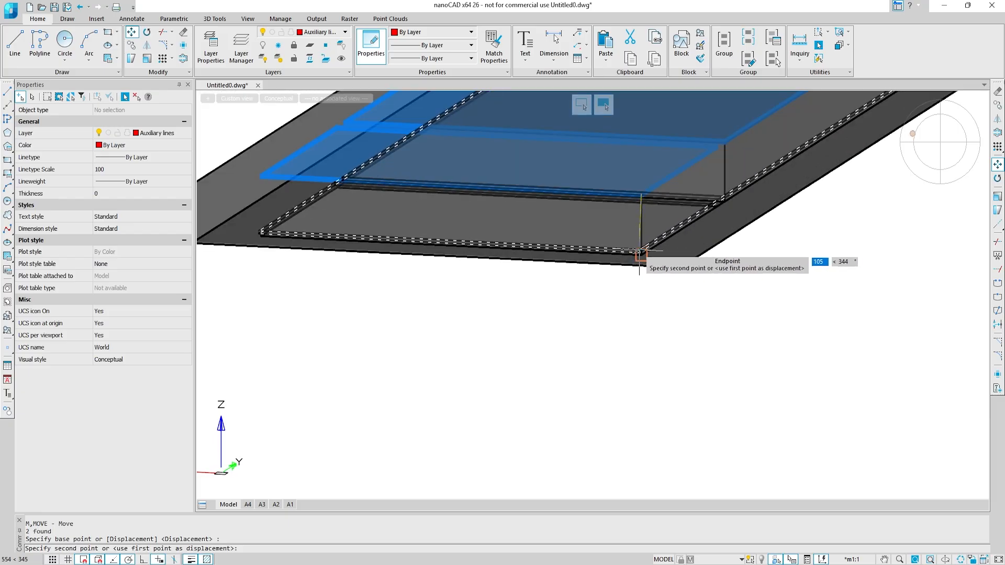
pyautogui.scroll(5, 640, 255)
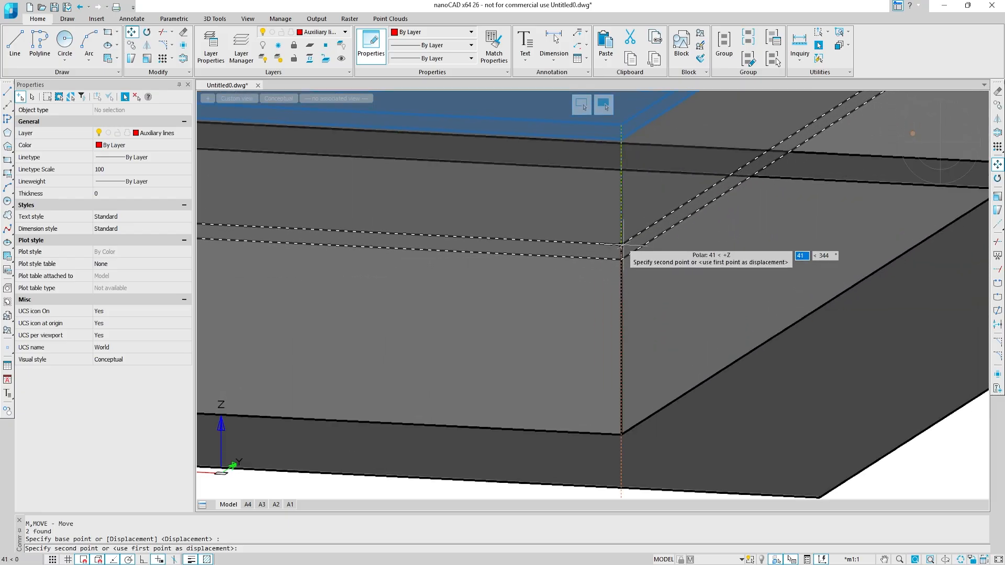
pyautogui.click(620, 287)
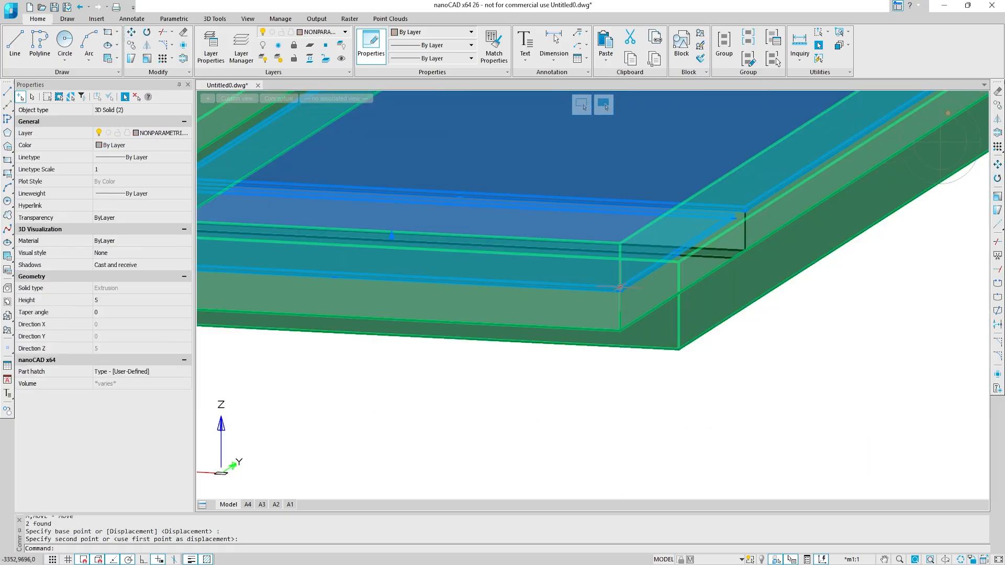
# Copy the two panes 10 straight up from their corner to form a second layer of glazing.
pyautogui.scroll(-4, 621, 272)
pyautogui.keyDown('shift'); pyautogui.moveTo(621, 269); pyautogui.dragTo(613, 338, button='middle'); pyautogui.keyUp('shift')
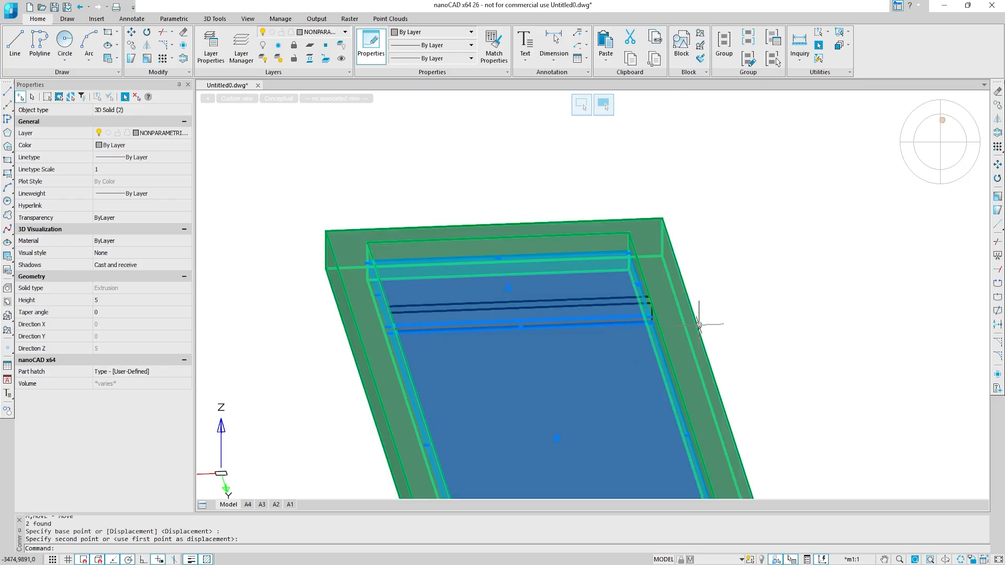
pyautogui.write('co')
pyautogui.press('Return')
pyautogui.scroll(5, 644, 225)
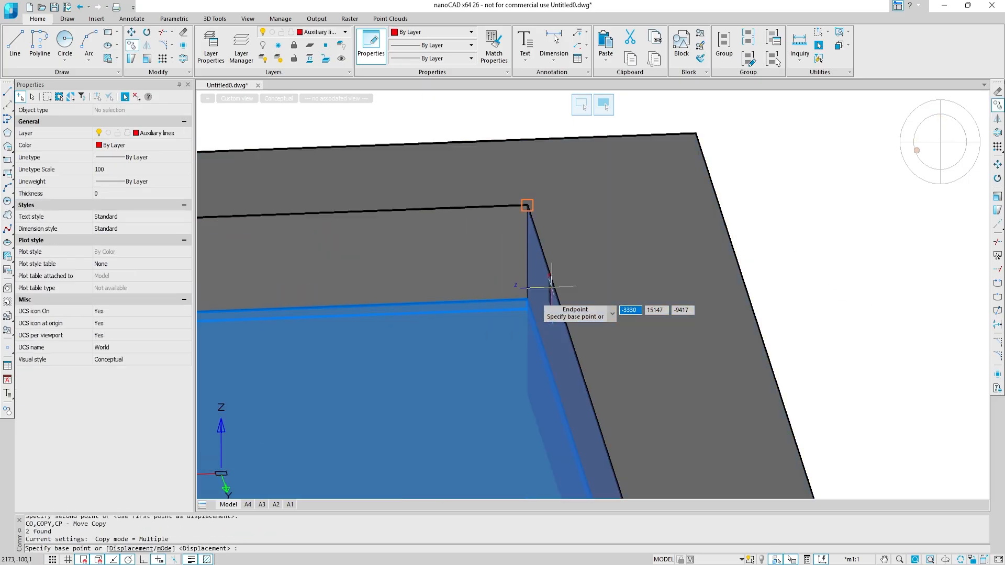
pyautogui.click(527, 299)
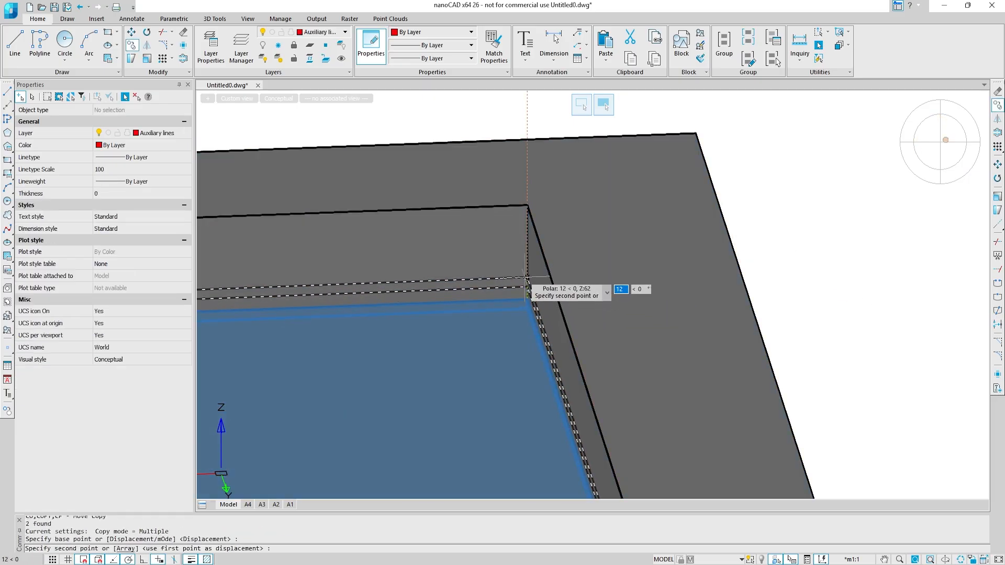
pyautogui.write('10')
pyautogui.press('Return')
pyautogui.scroll(-5, 529, 285)
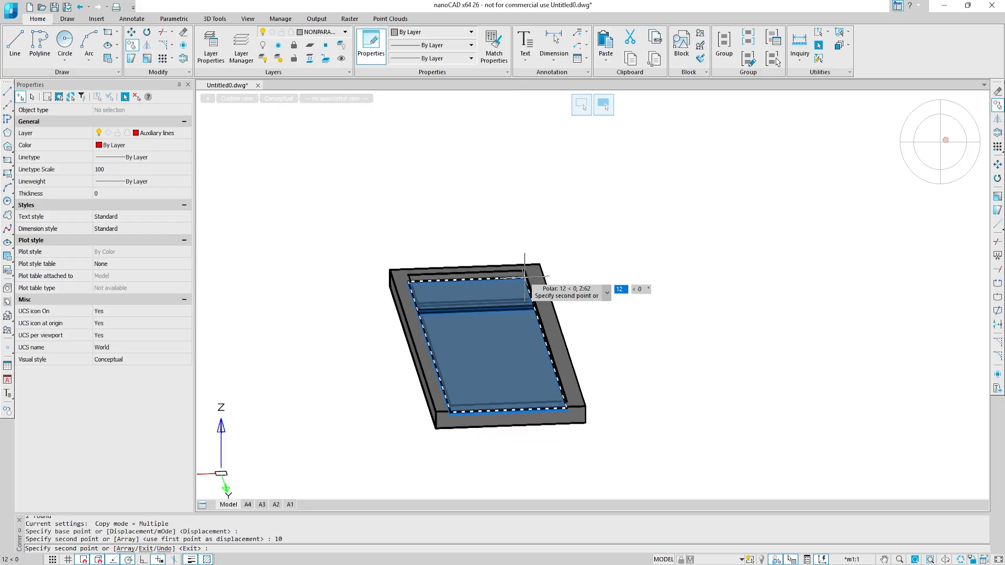
pyautogui.press('Escape')
# Assign the four panes, the frame and the crossbar to the Windows layer.
pyautogui.keyDown('shift'); pyautogui.moveTo(573, 311); pyautogui.dragTo(508, 330, button='middle'); pyautogui.keyUp('shift')
pyautogui.click(489, 332)
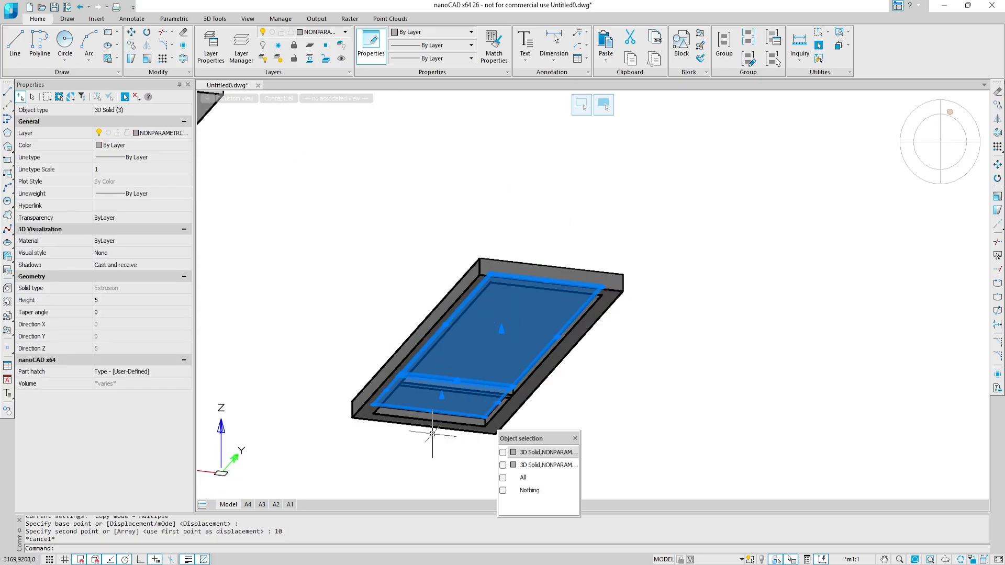
pyautogui.click(428, 404)
pyautogui.keyDown('shift'); pyautogui.moveTo(549, 171); pyautogui.dragTo(545, 253, button='middle'); pyautogui.keyUp('shift')
pyautogui.keyDown('shift'); pyautogui.moveTo(508, 203); pyautogui.dragTo(499, 212, button='middle'); pyautogui.keyUp('shift')
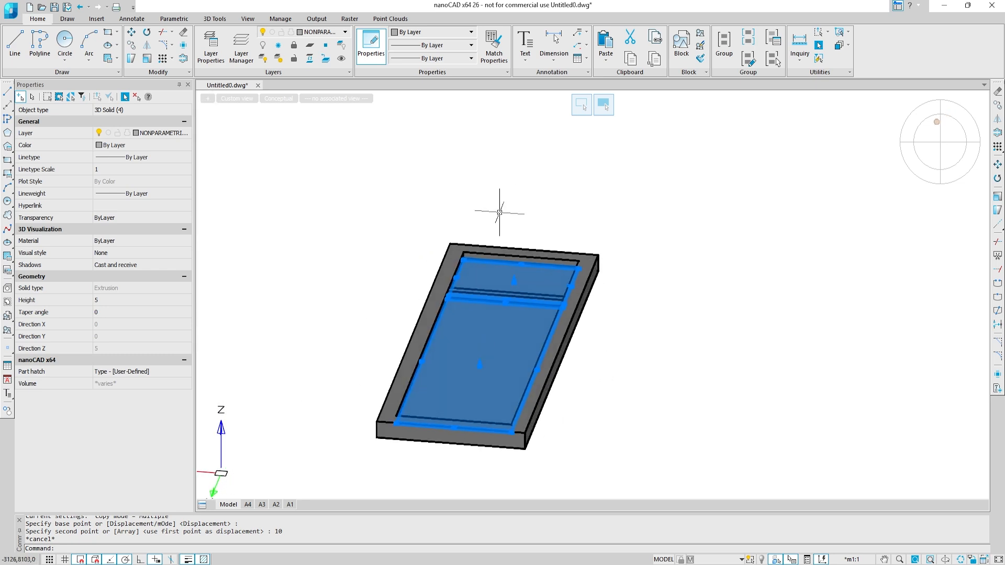
pyautogui.scroll(2, 456, 251)
pyautogui.click(441, 290)
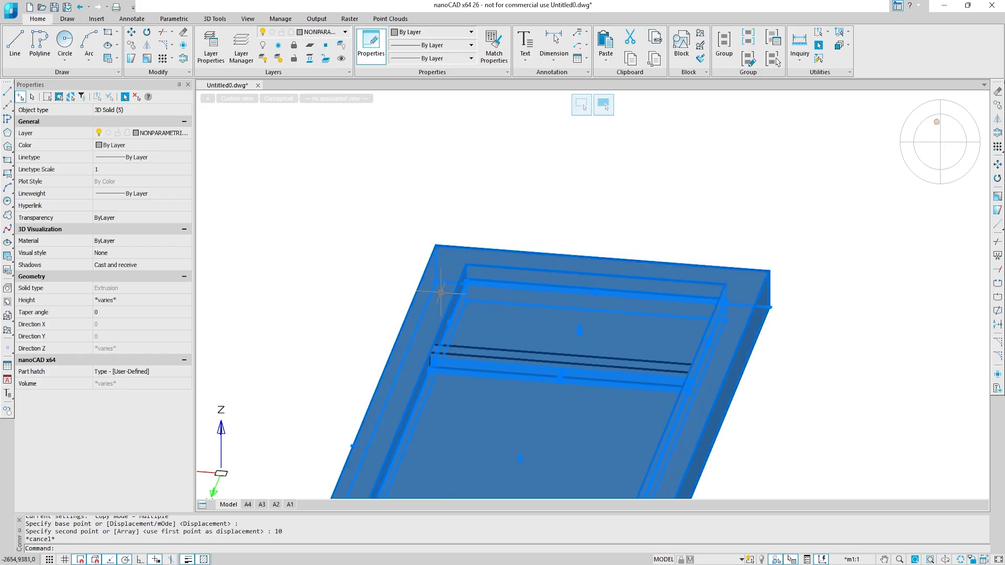
pyautogui.scroll(3, 448, 359)
pyautogui.click(449, 359)
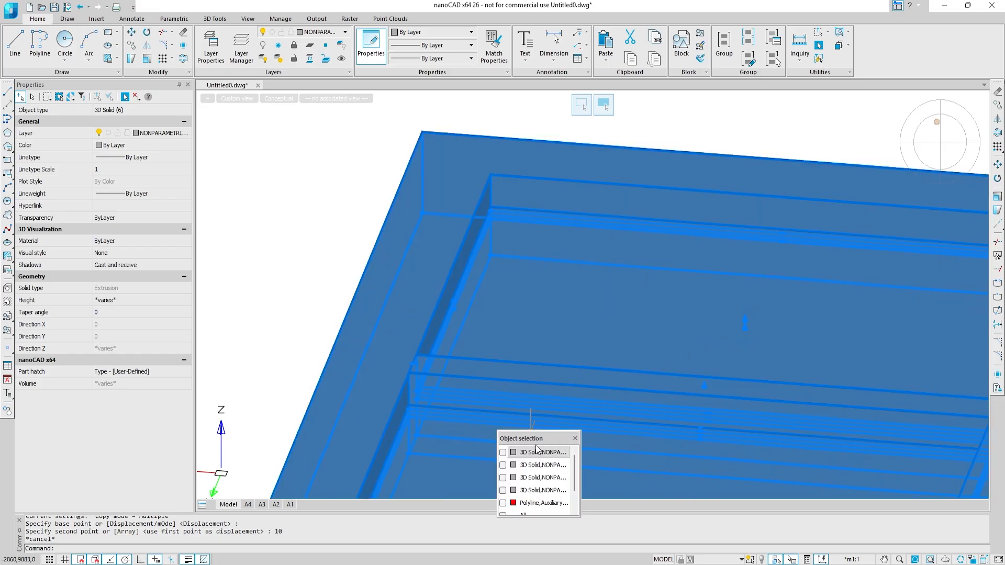
pyautogui.scroll(-5, 523, 413)
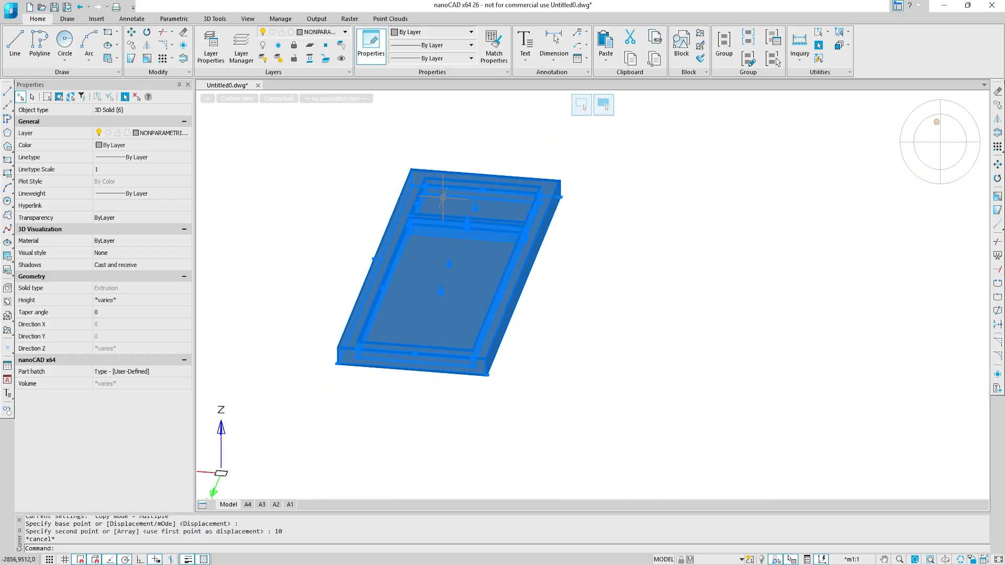
pyautogui.click(186, 133)
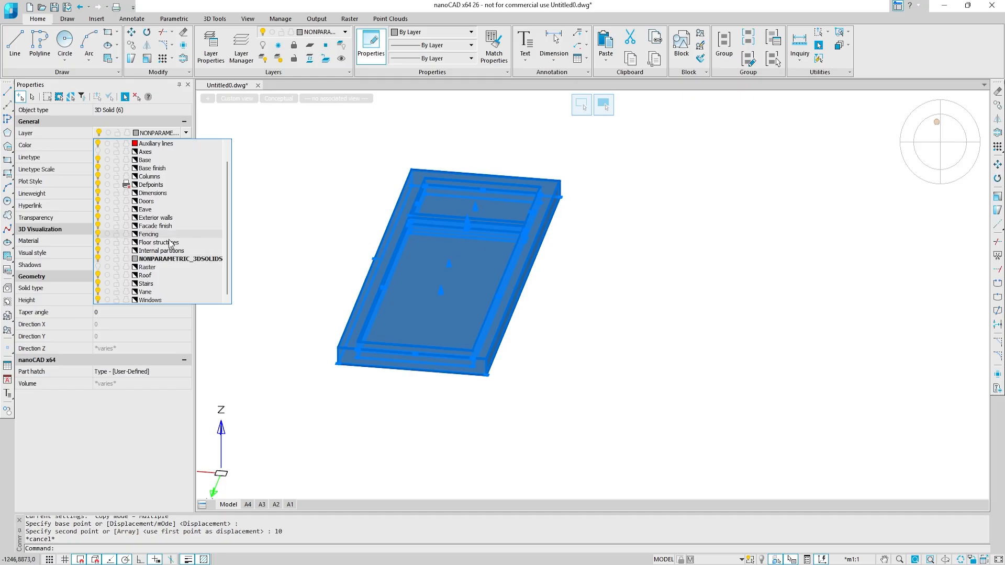
pyautogui.click(165, 299)
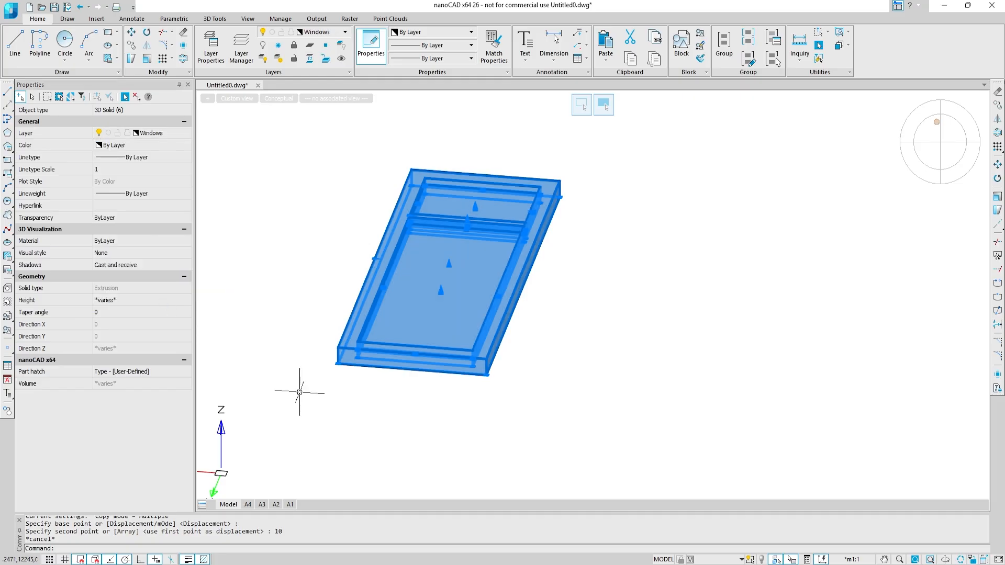
# Clear the selection and make Windows the current layer.
pyautogui.press('Escape')
pyautogui.click(173, 135)
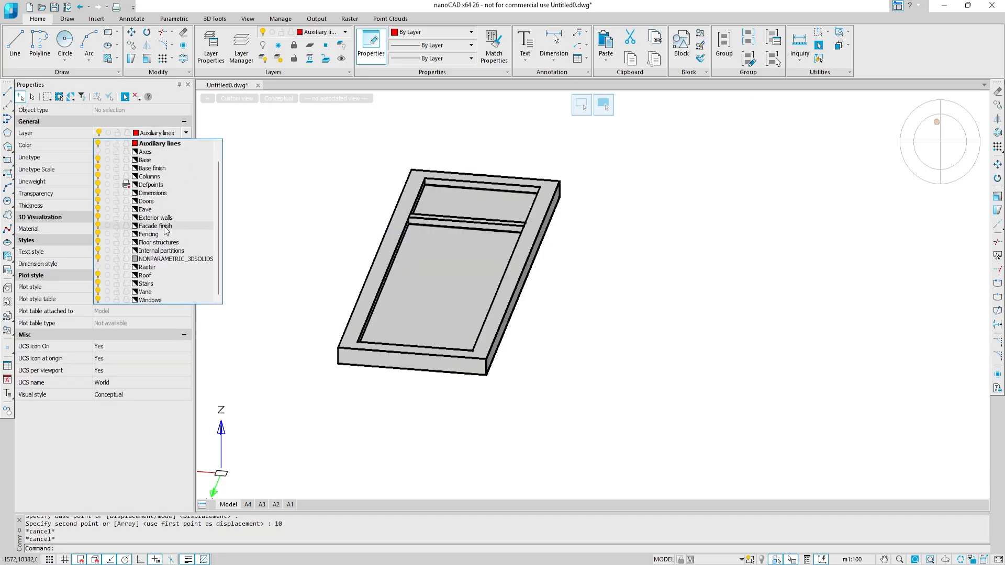
pyautogui.click(161, 297)
# Set the color of all four glass panes to index color 254.
pyautogui.click(410, 309)
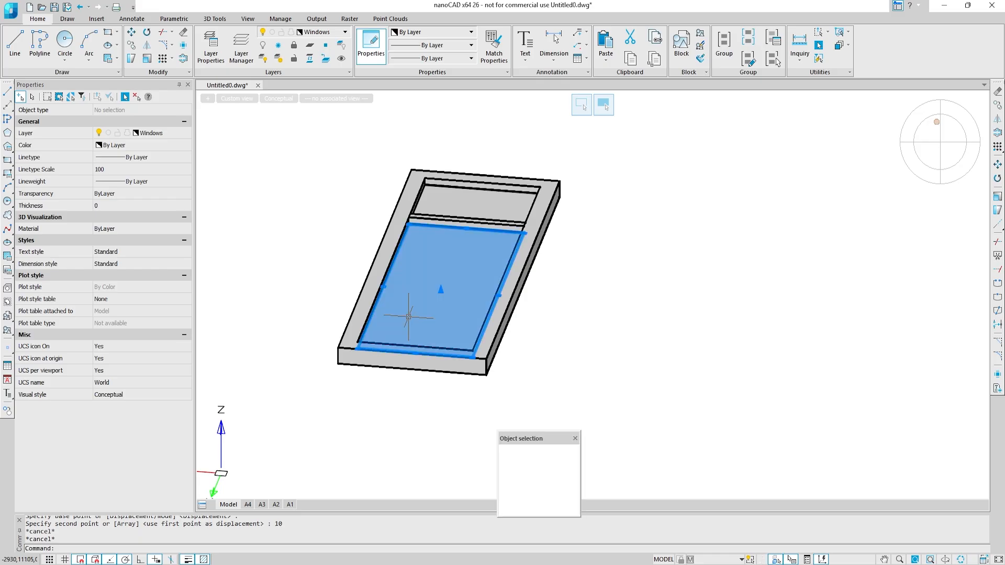
pyautogui.click(465, 199)
pyautogui.keyDown('shift'); pyautogui.moveTo(511, 359); pyautogui.dragTo(441, 270, button='middle'); pyautogui.keyUp('shift')
pyautogui.click(441, 270)
pyautogui.scroll(6, 418, 340)
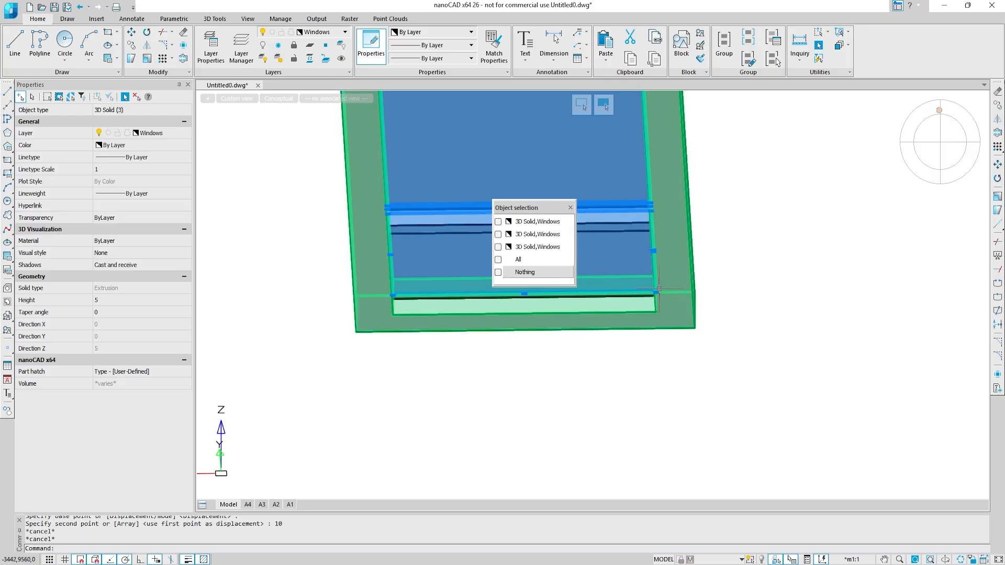
pyautogui.keyDown('shift'); pyautogui.moveTo(685, 266); pyautogui.dragTo(569, 285, button='middle'); pyautogui.keyUp('shift')
pyautogui.click(537, 221)
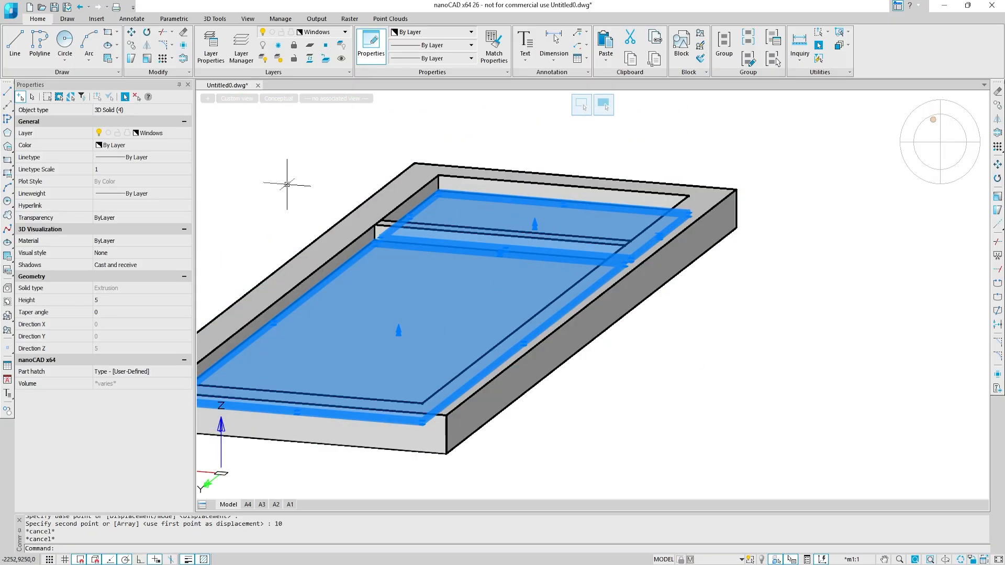
pyautogui.click(169, 145)
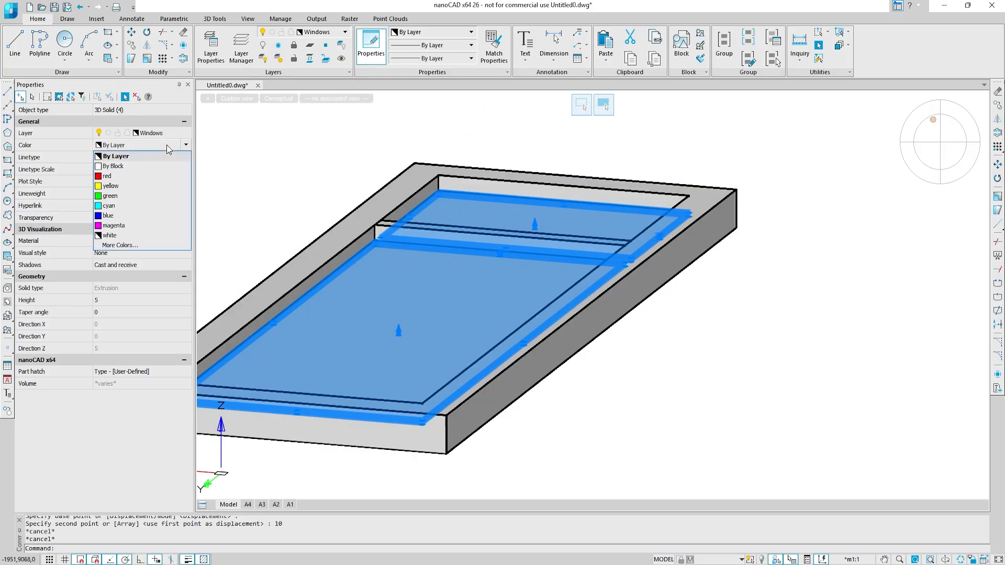
pyautogui.click(144, 245)
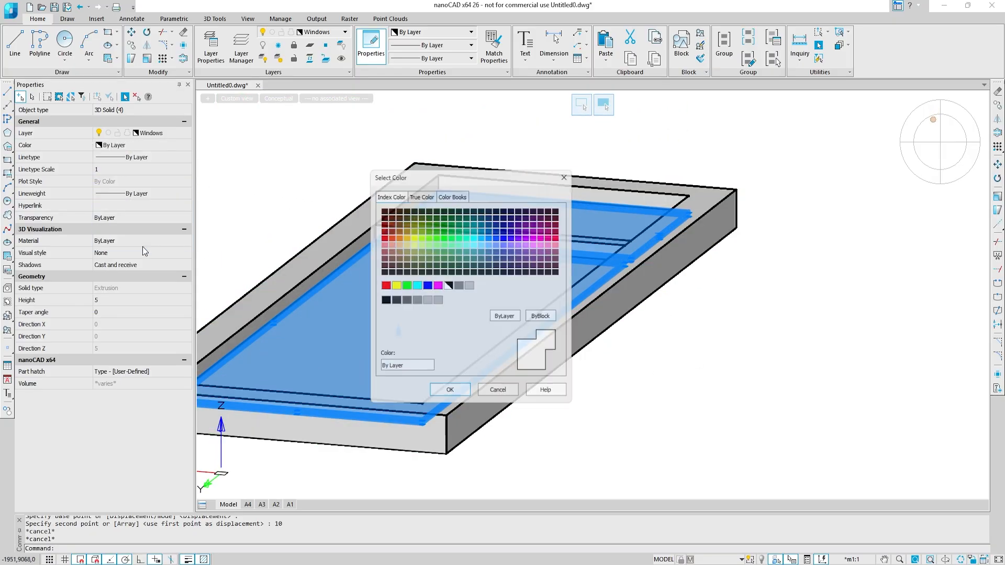
pyautogui.click(448, 396)
# Make the four glass panes partly transparent, leaving the frame and crossbar opaque.
pyautogui.click(174, 221)
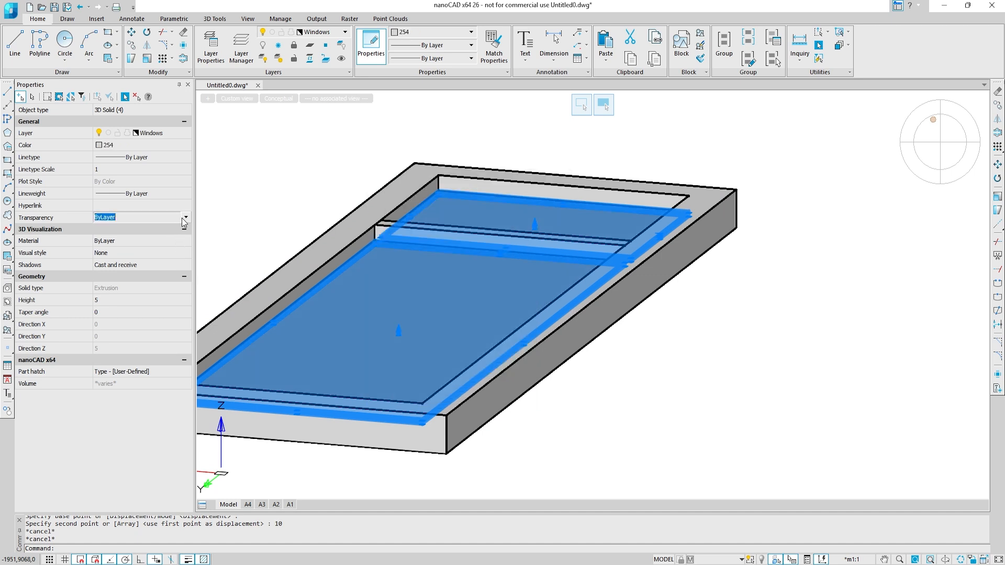
pyautogui.click(184, 218)
pyautogui.click(121, 319)
pyautogui.scroll(-2, 484, 352)
pyautogui.press('Escape')
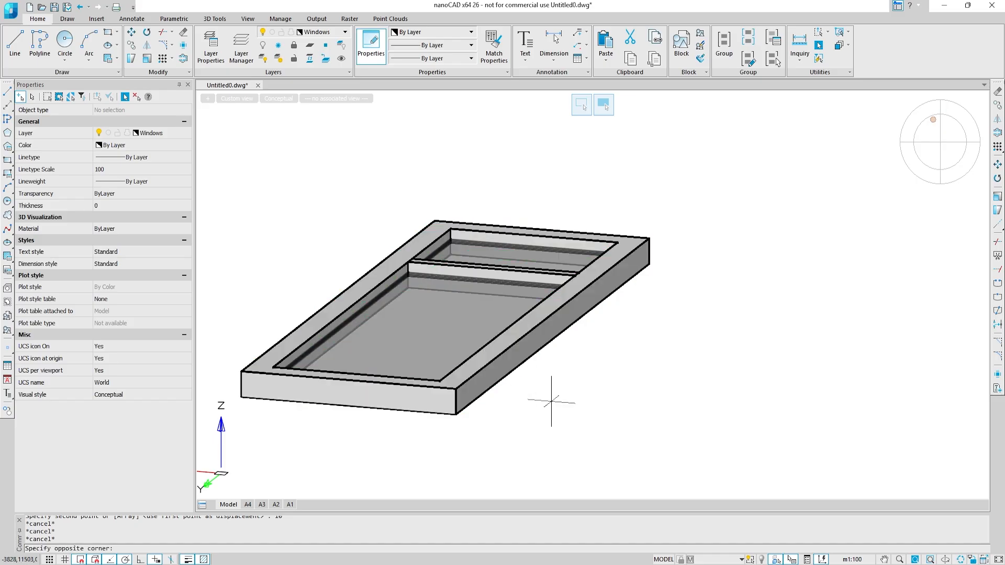
# Rotate only the assembly's 3D solids by 90° about the X axis with 3D Rotate, leaving out the outline polylines.
pyautogui.click(549, 404)
pyautogui.click(338, 207)
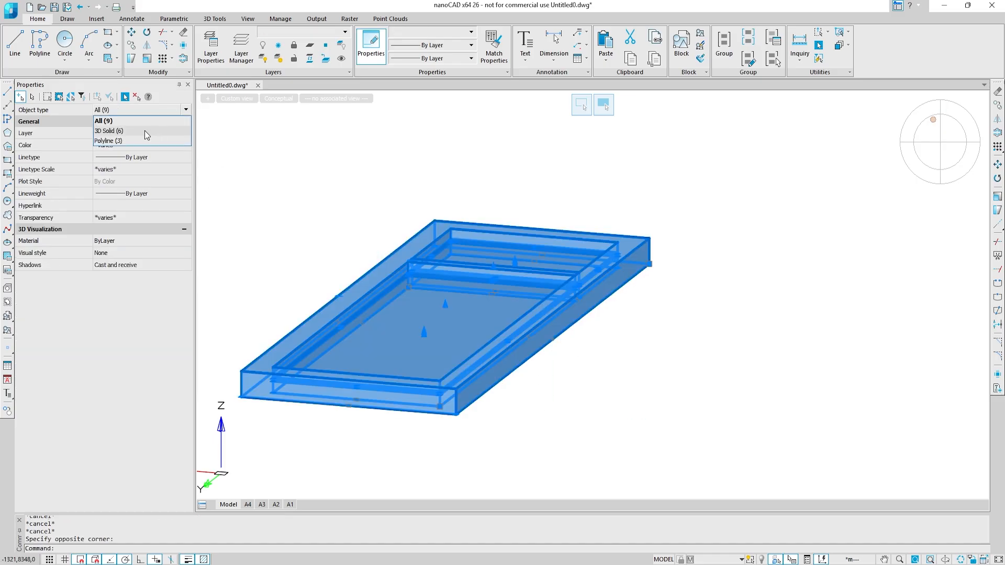
pyautogui.click(137, 131)
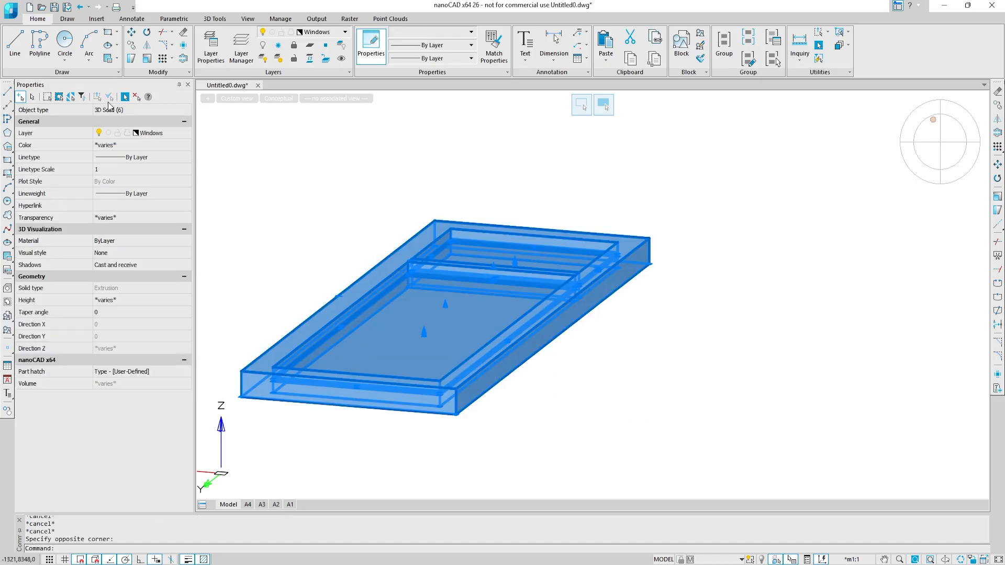
pyautogui.click(215, 19)
pyautogui.click(674, 36)
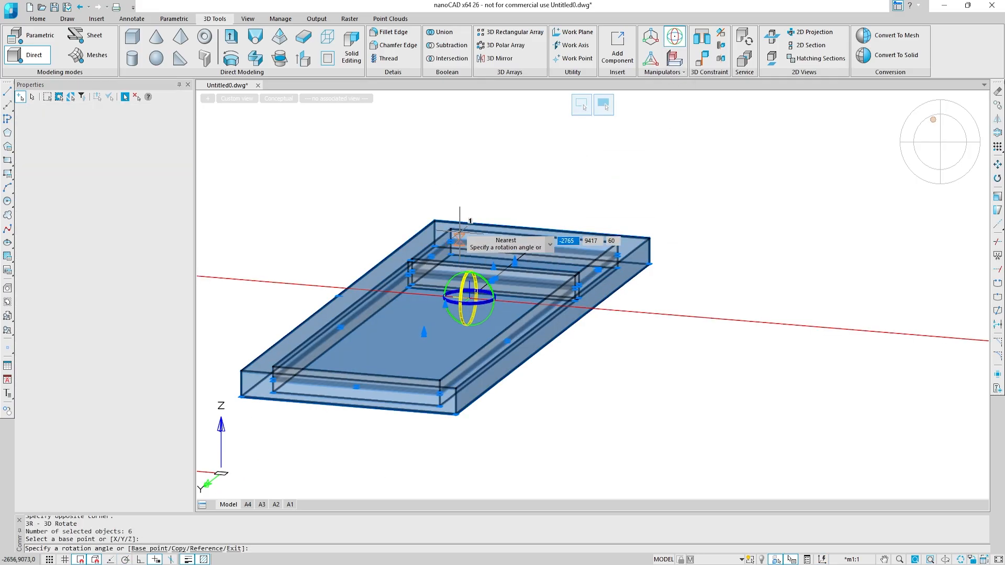
pyautogui.click(464, 286)
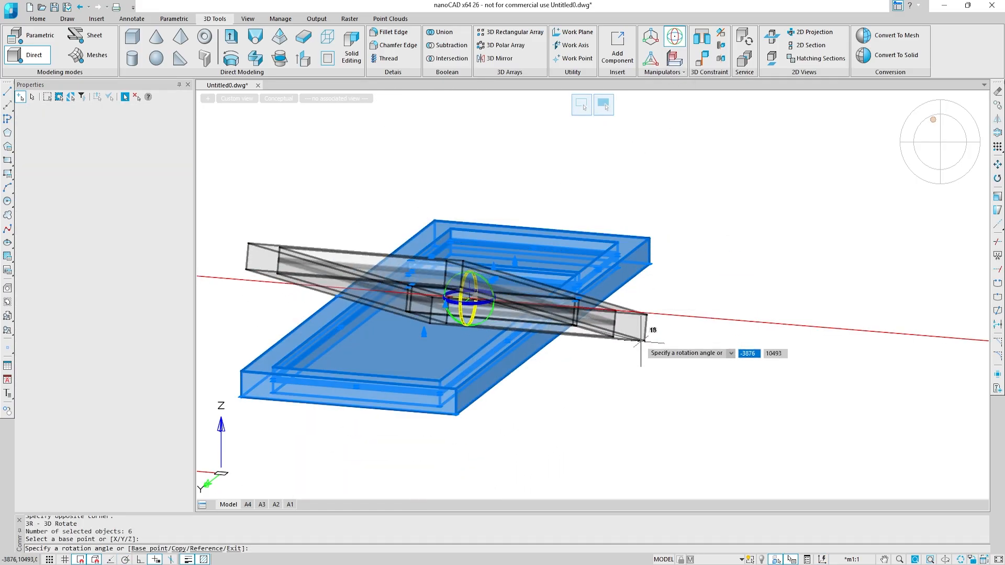
pyautogui.write('90')
pyautogui.press('Return')
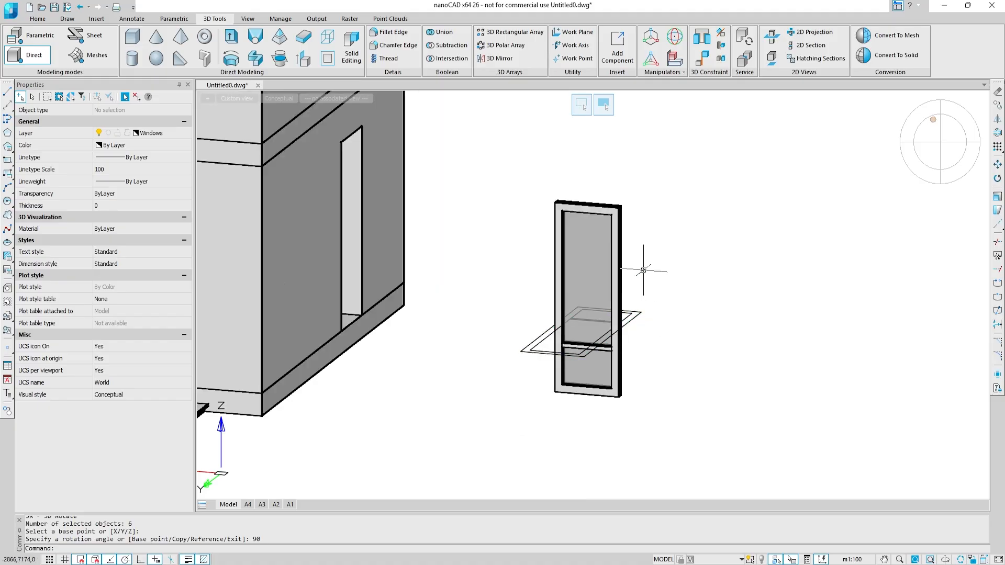
# Define only the door assembly's 3D solids as a block named Door 900x2500, with the base point at the frame's lower corner.
pyautogui.scroll(2, 645, 348)
pyautogui.click(677, 417)
pyautogui.click(463, 254)
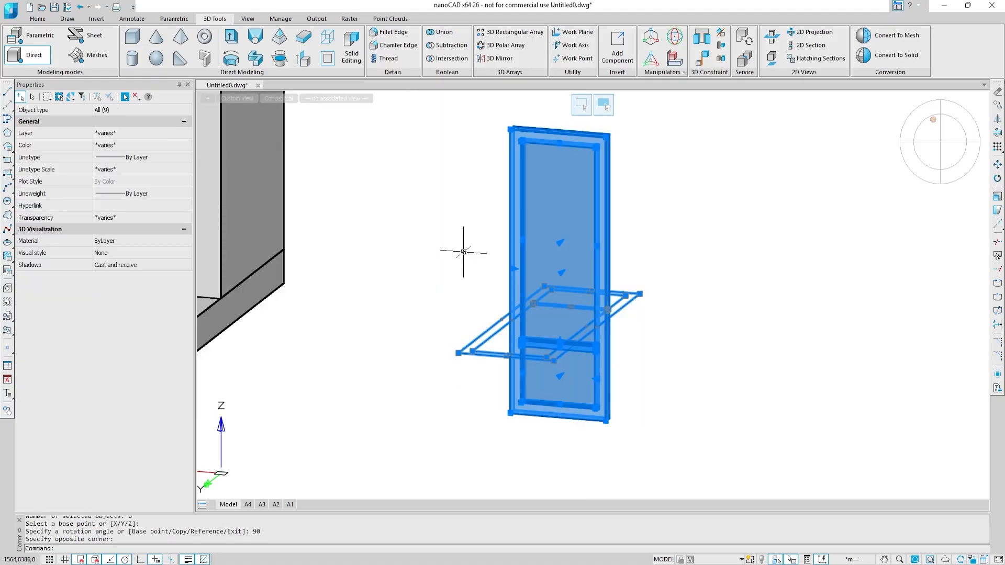
pyautogui.click(149, 130)
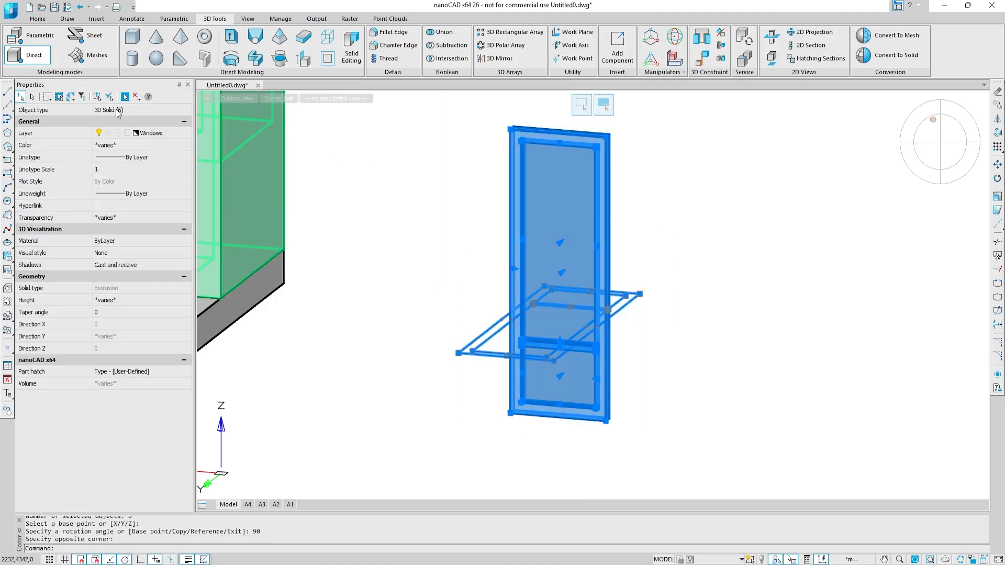
pyautogui.write('new')
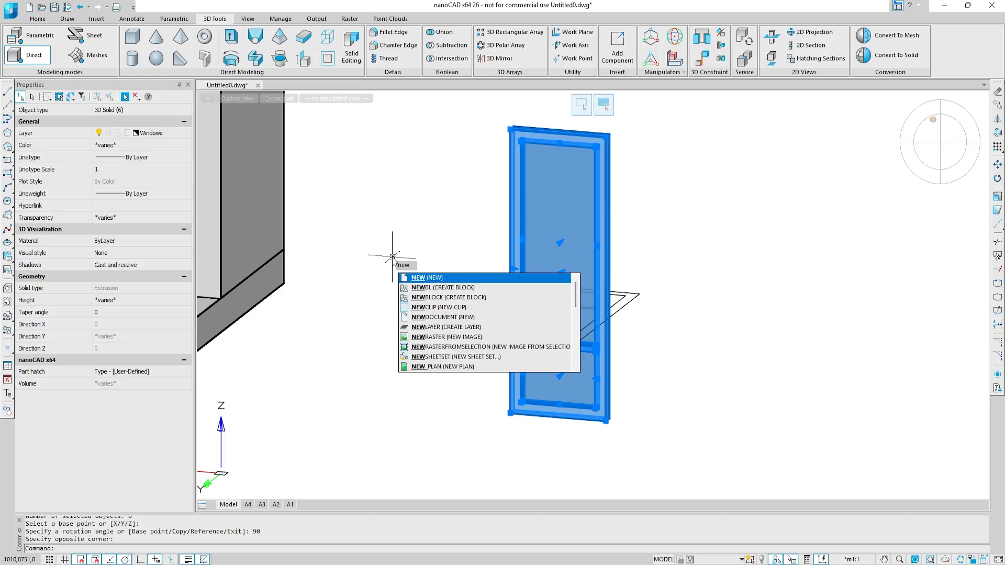
pyautogui.write('bl')
pyautogui.press('Return')
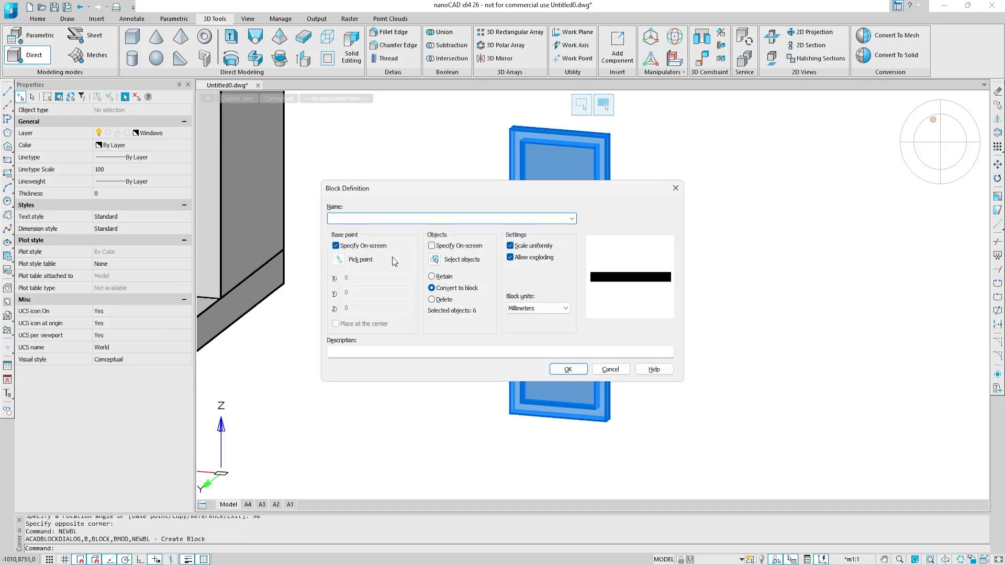
pyautogui.write('Door 900x2500')
pyautogui.click(565, 369)
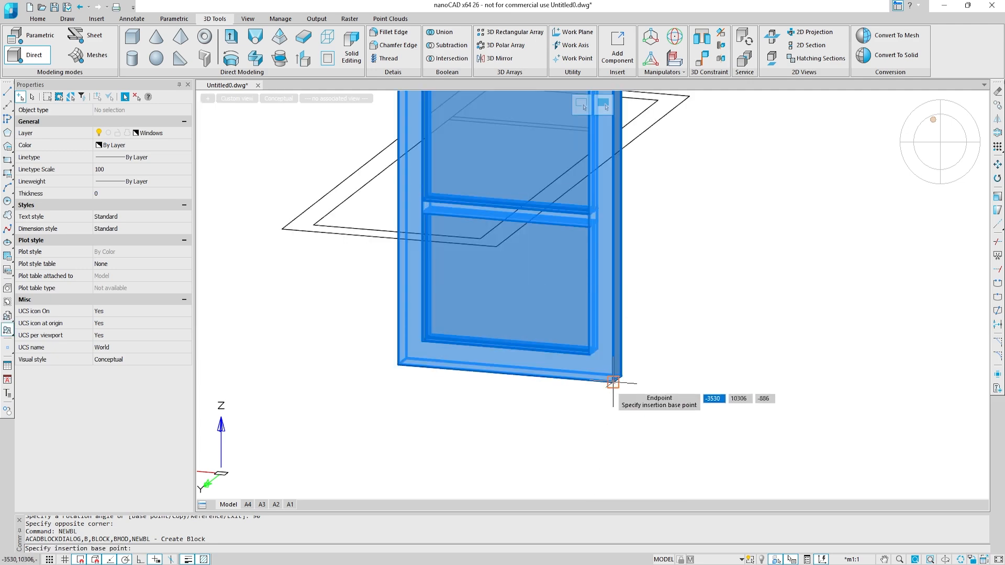
pyautogui.scroll(-5, 633, 379)
# Turn off the Floor structures layer so the wall openings are free of the slabs.
pyautogui.keyDown('shift'); pyautogui.moveTo(650, 375); pyautogui.dragTo(575, 189, button='middle'); pyautogui.keyUp('shift')
pyautogui.keyDown('shift'); pyautogui.moveTo(504, 330); pyautogui.dragTo(503, 346, button='middle'); pyautogui.keyUp('shift')
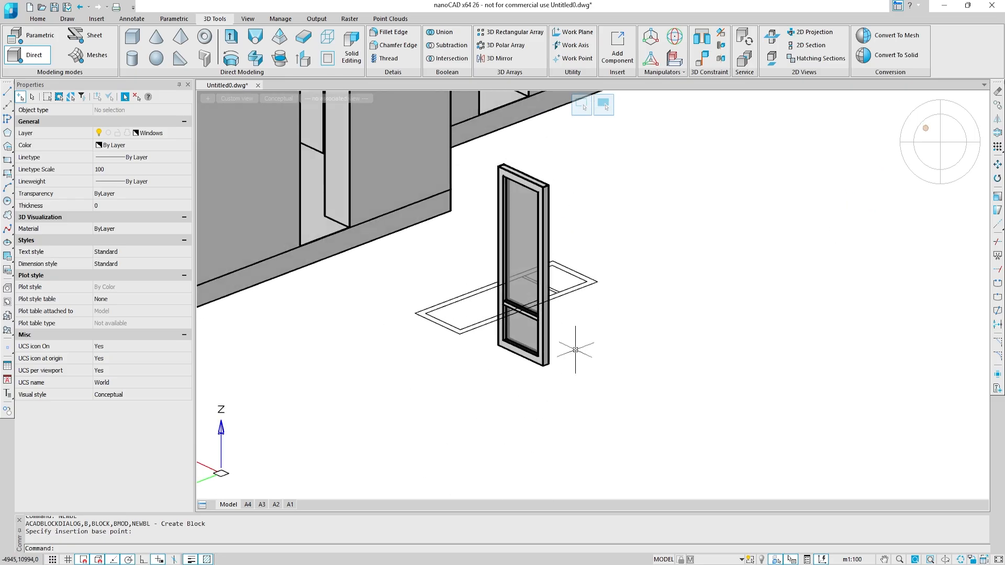
pyautogui.click(155, 133)
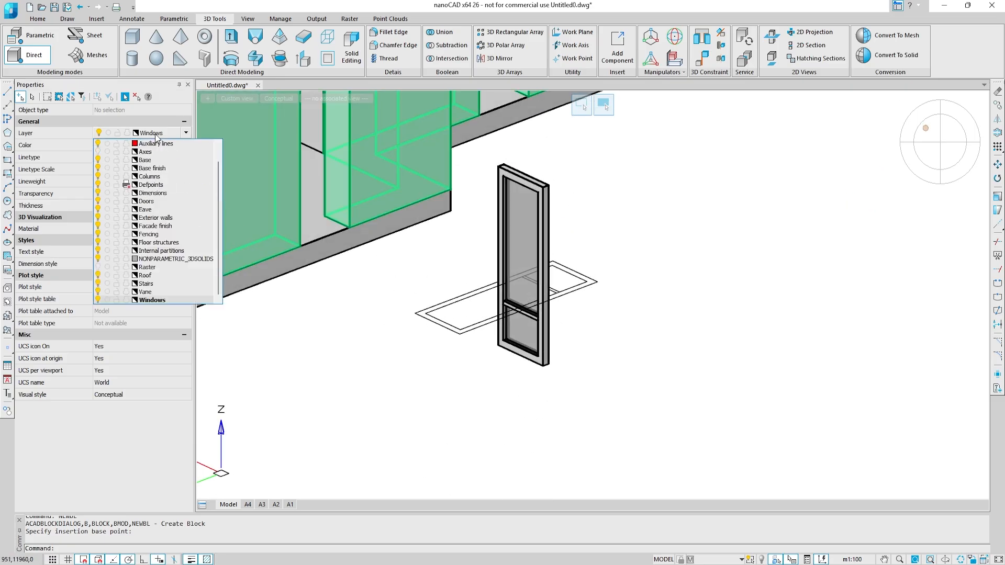
pyautogui.click(99, 242)
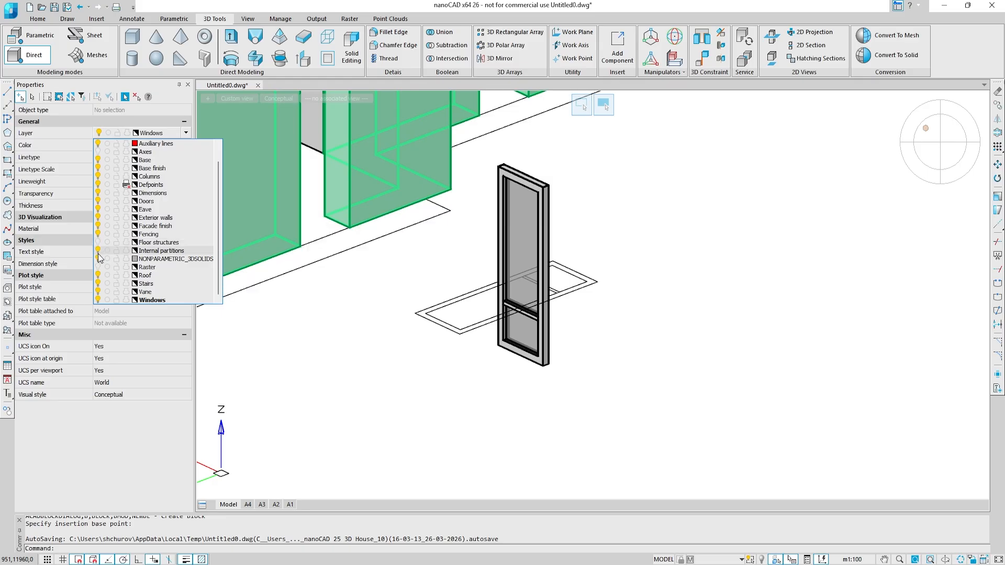
pyautogui.click(621, 409)
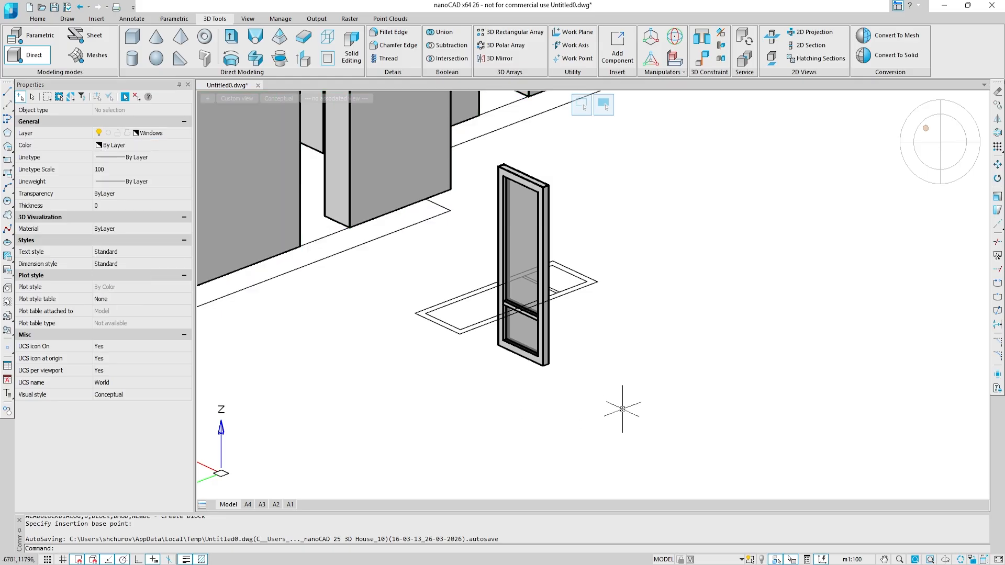
# Copy the Door 900x2500 block by its lower corner to the edge midpoint of the narrow ground-floor front opening.
pyautogui.click(537, 367)
pyautogui.scroll(3, 548, 370)
pyautogui.write('co')
pyautogui.press('Return')
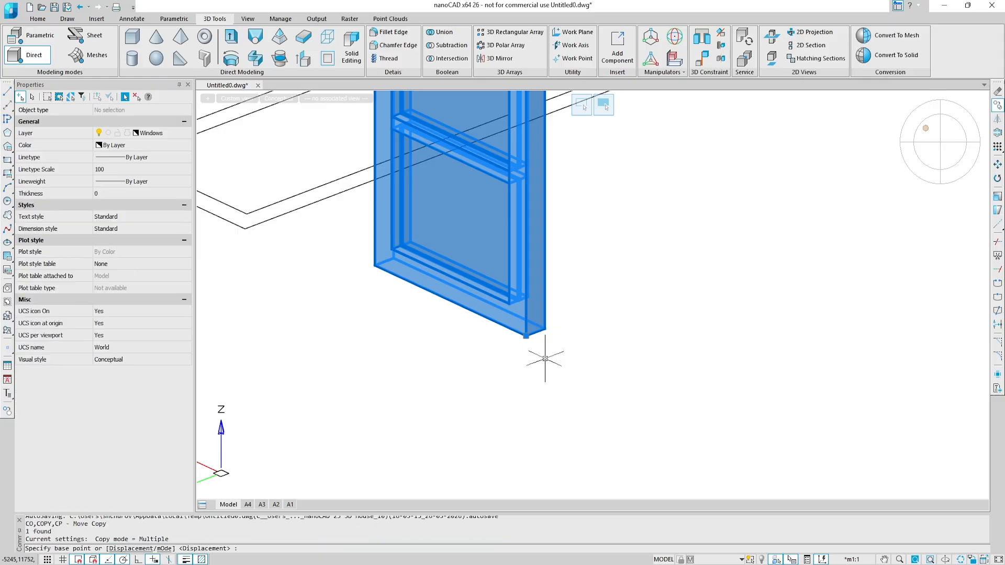
pyautogui.click(525, 336)
pyautogui.scroll(-3, 525, 335)
pyautogui.scroll(-10, 524, 335)
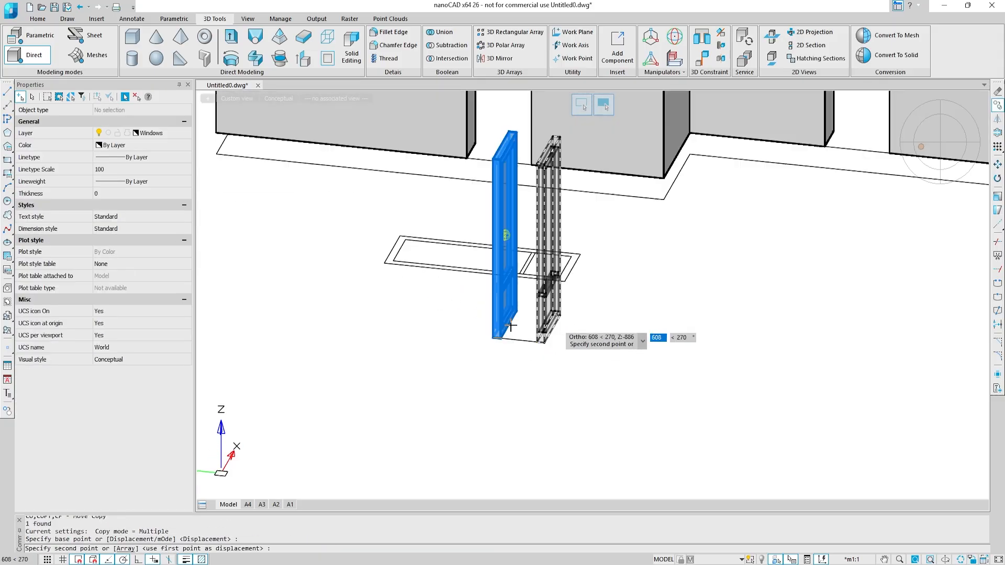
pyautogui.keyDown('shift'); pyautogui.moveTo(741, 324); pyautogui.dragTo(612, 333, button='middle'); pyautogui.keyUp('shift')
pyautogui.scroll(10, 586, 413)
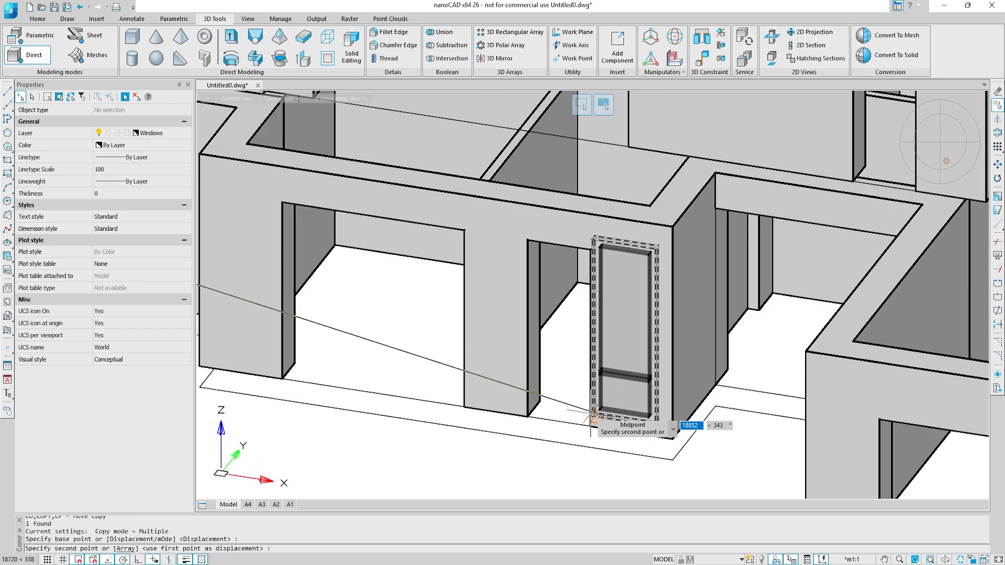
pyautogui.click(591, 336)
# Place another copy of the door block in the narrow upper-floor opening of the front facade.
pyautogui.scroll(-10, 590, 339)
pyautogui.click(589, 335)
pyautogui.scroll(10, 590, 334)
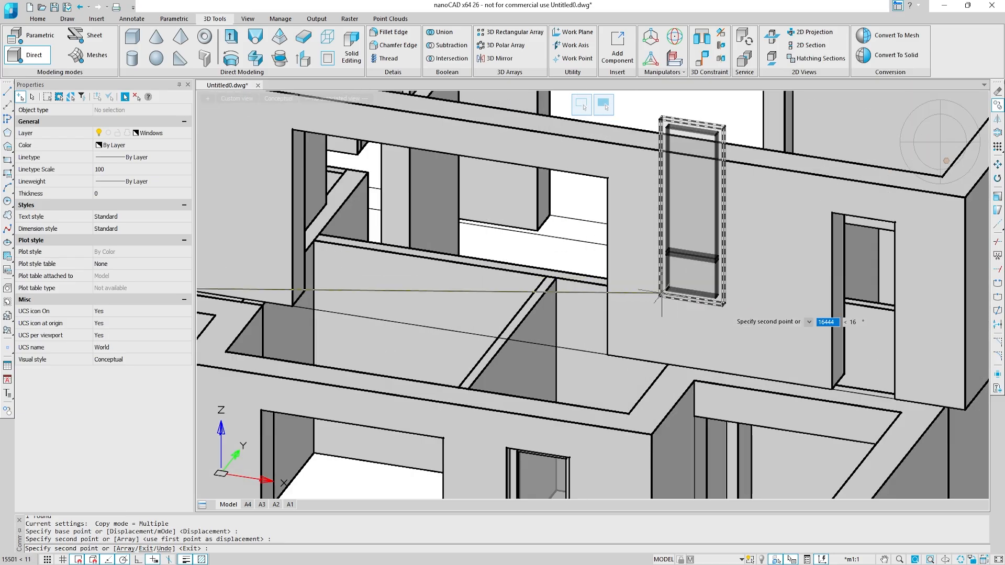
pyautogui.scroll(-12, 614, 327)
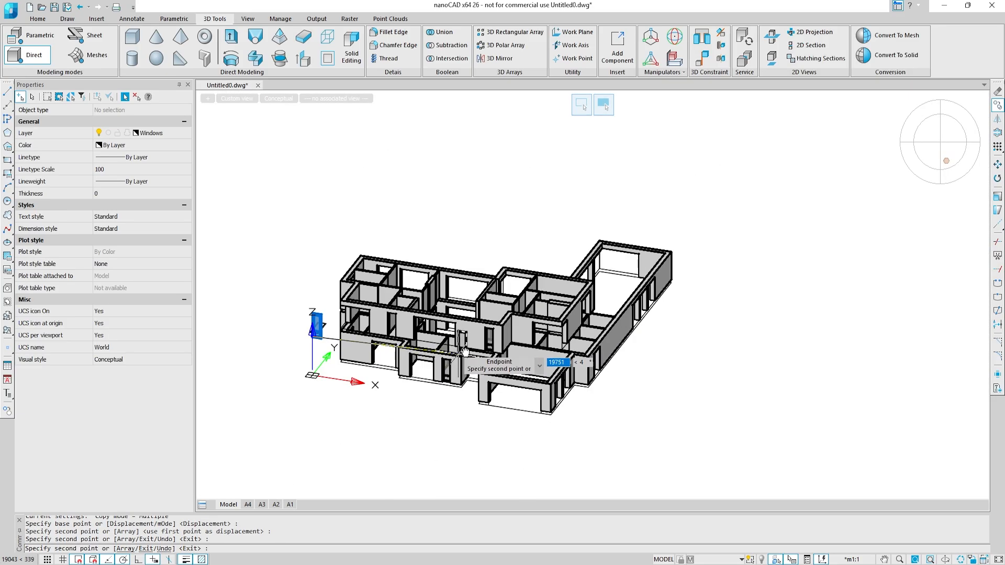
# Place one more copy of the door block in the free space outside the house and finish copying.
pyautogui.scroll(6, 291, 395)
pyautogui.moveTo(444, 321); pyautogui.dragTo(574, 424, button='middle')
pyautogui.keyDown('shift'); pyautogui.moveTo(565, 338); pyautogui.dragTo(619, 343, button='middle'); pyautogui.keyUp('shift')
pyautogui.click(662, 315)
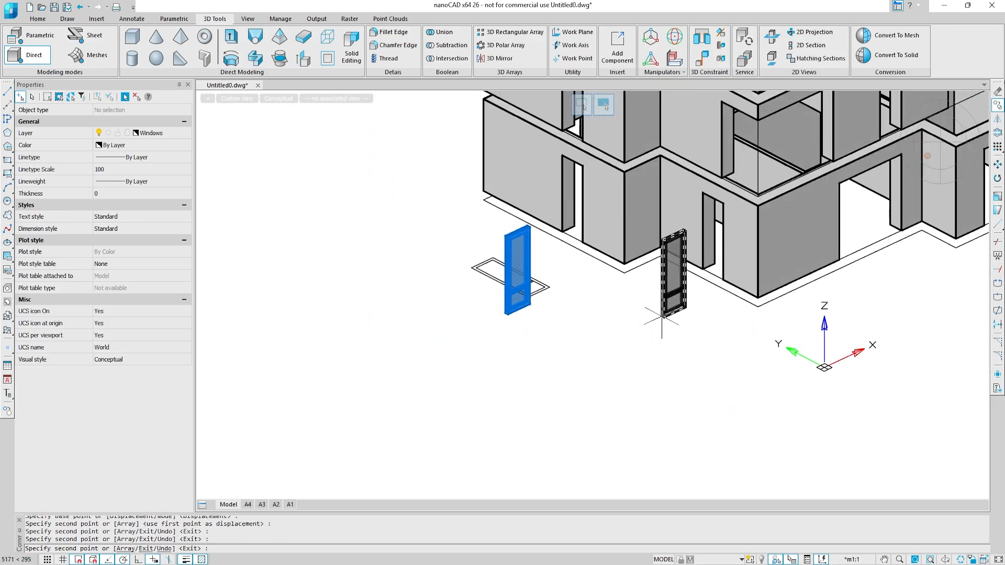
pyautogui.press('Escape')
pyautogui.press('Escape')
# Rotate the loose copy of the door block by 90° about the Z axis with 3D Rotate.
pyautogui.scroll(3, 690, 307)
pyautogui.click(630, 324)
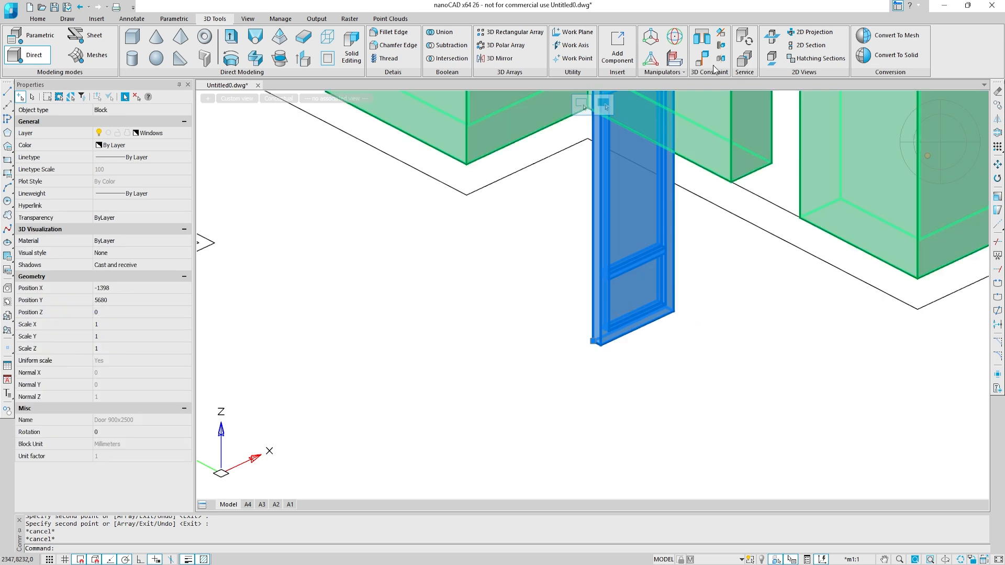
pyautogui.click(675, 38)
pyautogui.scroll(2, 651, 175)
pyautogui.click(624, 204)
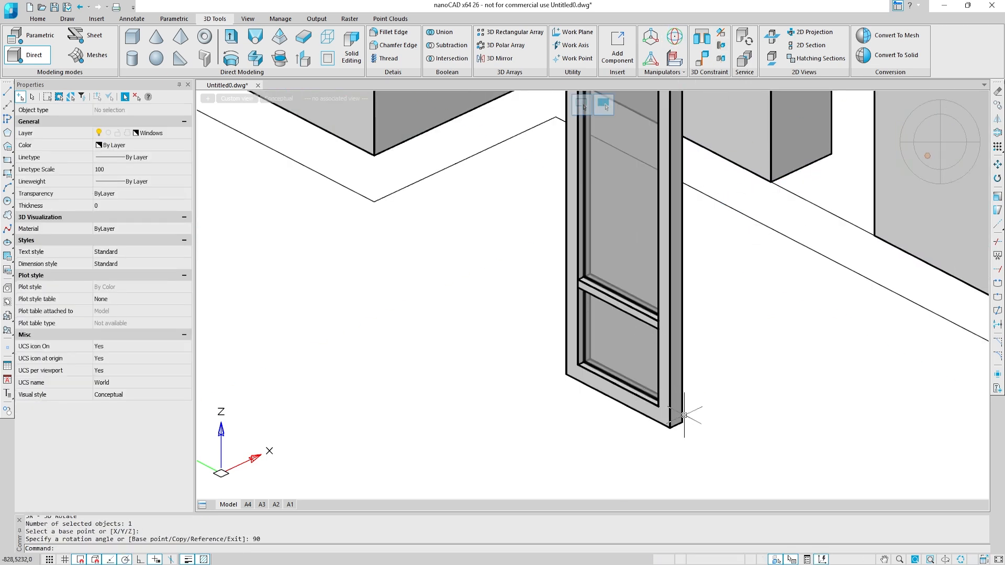
# Copy the rotated door block by its lower corner into the first narrow ground-floor opening of the side facade.
pyautogui.click(682, 414)
pyautogui.write('co')
pyautogui.press('Return')
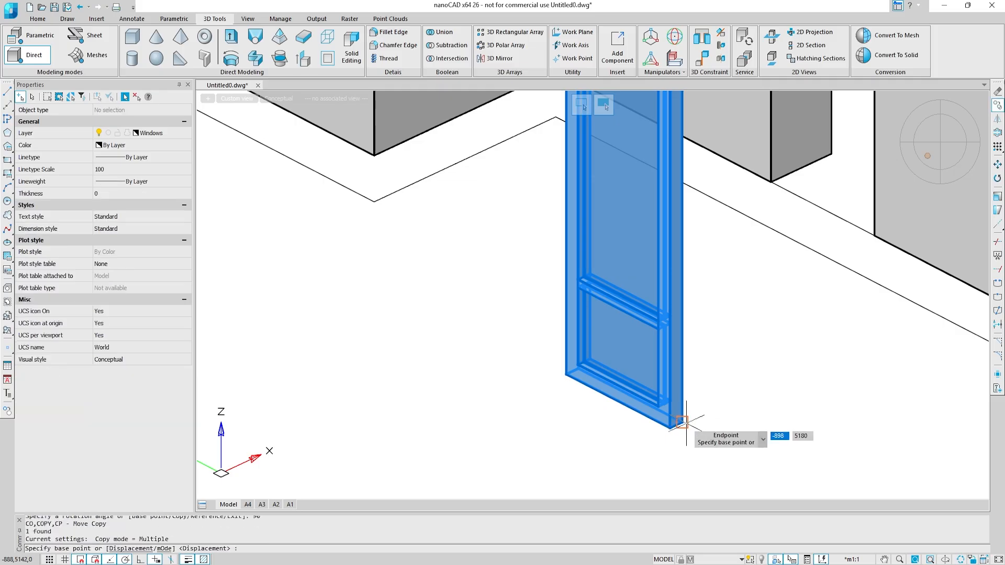
pyautogui.click(682, 421)
pyautogui.keyDown('shift'); pyautogui.moveTo(685, 344); pyautogui.dragTo(577, 346, button='middle'); pyautogui.keyUp('shift')
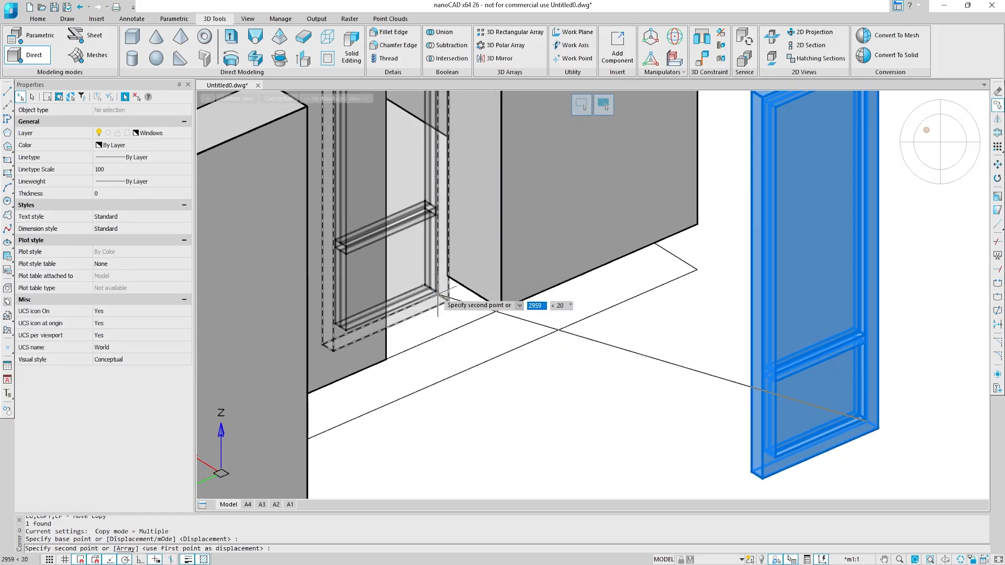
pyautogui.click(474, 293)
# Place a second rotated copy at the edge midpoint of the other narrow ground-floor side opening and finish copying.
pyautogui.scroll(-5, 467, 294)
pyautogui.moveTo(470, 315); pyautogui.dragTo(570, 252, button='middle')
pyautogui.scroll(3, 461, 322)
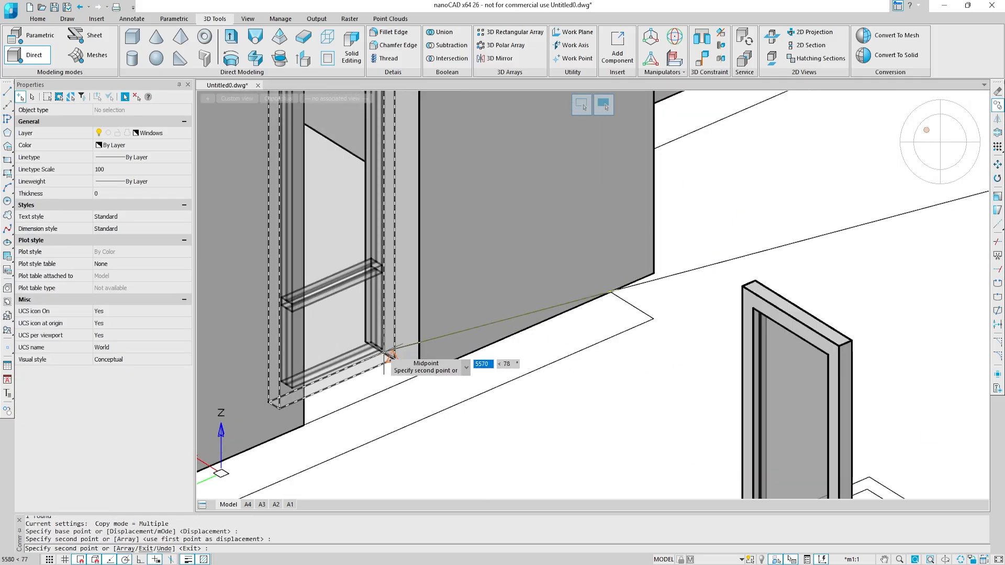
pyautogui.click(397, 361)
pyautogui.scroll(-2, 589, 319)
pyautogui.press('Escape')
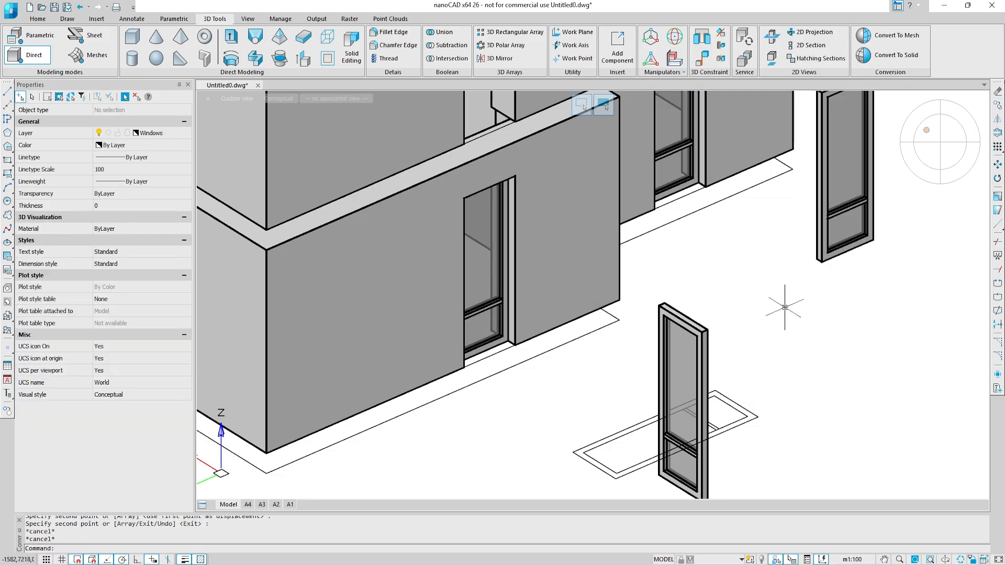
# Delete the loose rotated door block standing outside the house.
pyautogui.click(750, 280)
pyautogui.press('Delete')
pyautogui.scroll(-2, 750, 281)
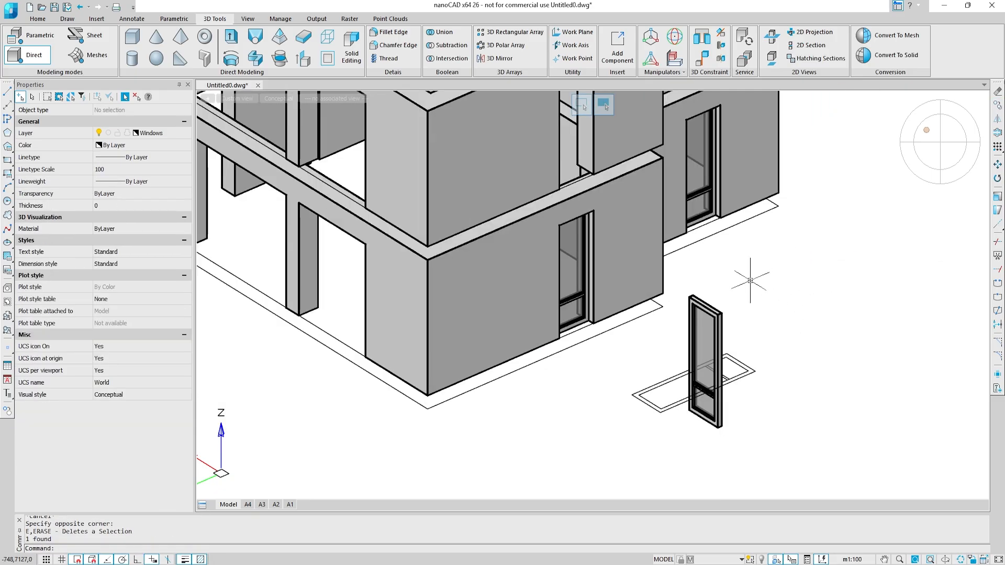
# Move the upper-floor front door block by its lower corner into the narrow opening farther along the same facade, toward the house's outer end.
pyautogui.keyDown('shift'); pyautogui.moveTo(750, 281); pyautogui.dragTo(658, 277, button='middle'); pyautogui.keyUp('shift')
pyautogui.moveTo(474, 441); pyautogui.dragTo(703, 368, button='middle')
pyautogui.scroll(-3, 703, 368)
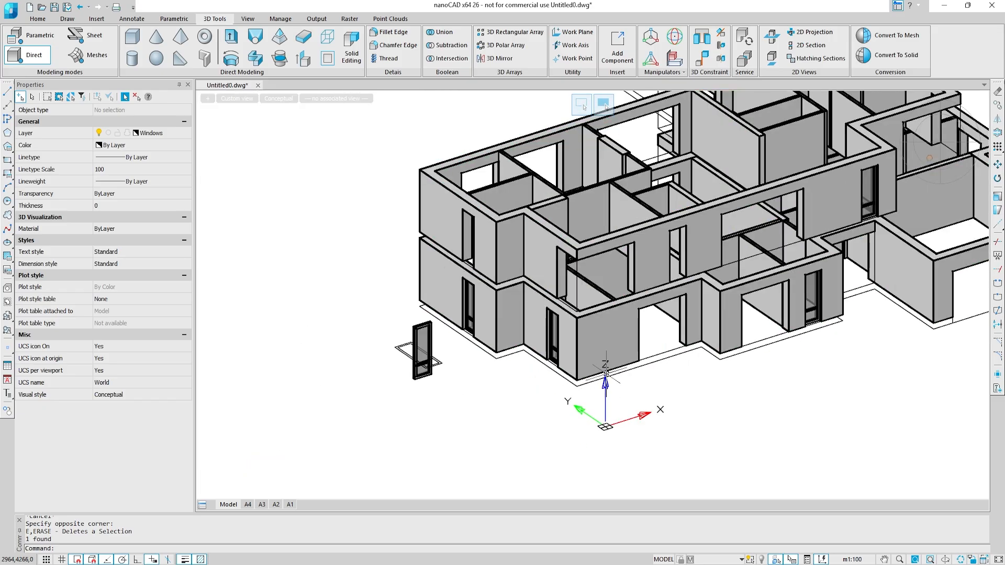
pyautogui.scroll(5, 813, 335)
pyautogui.keyDown('shift'); pyautogui.moveTo(830, 315); pyautogui.dragTo(842, 348, button='middle'); pyautogui.keyUp('shift')
pyautogui.moveTo(842, 348); pyautogui.dragTo(424, 531, button='middle')
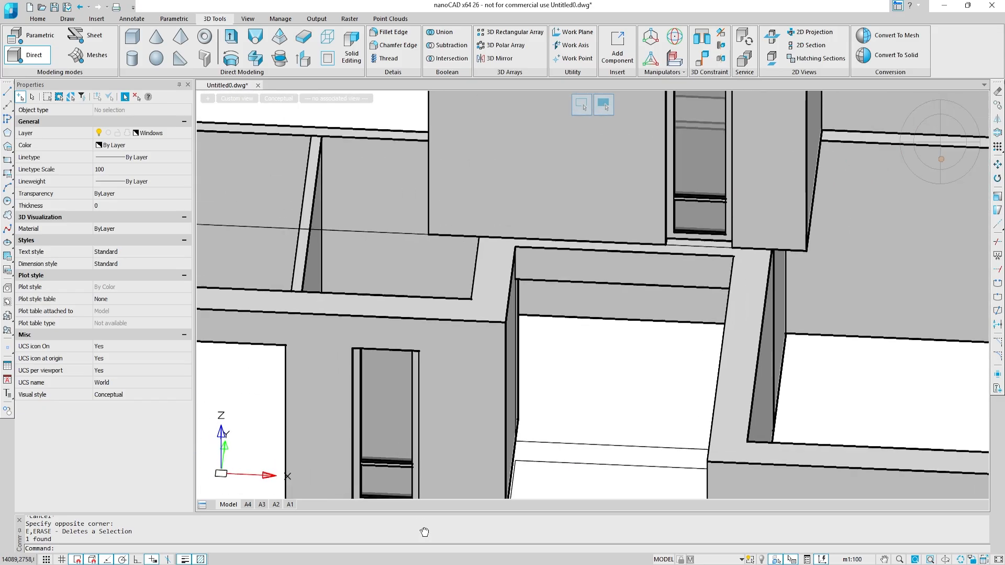
pyautogui.moveTo(705, 314); pyautogui.dragTo(644, 400, button='middle')
pyautogui.click(674, 276)
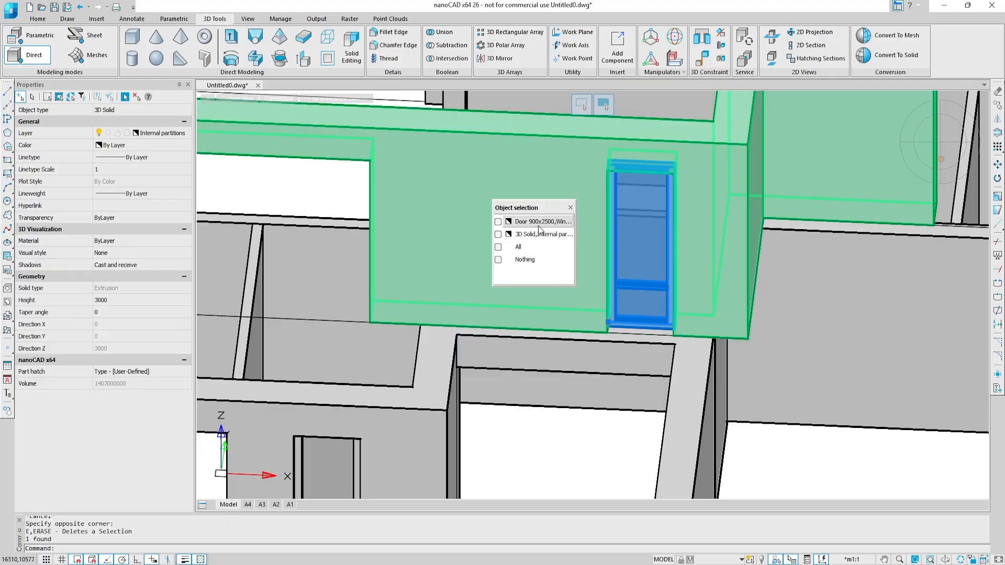
pyautogui.keyDown('shift'); pyautogui.moveTo(674, 276); pyautogui.dragTo(643, 294, button='middle'); pyautogui.keyUp('shift')
pyautogui.scroll(5, 633, 322)
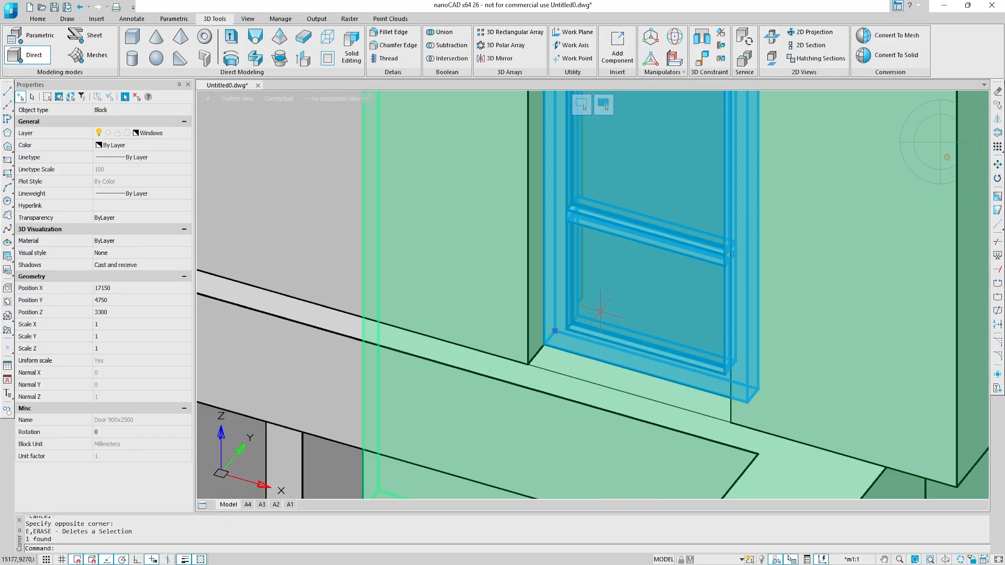
pyautogui.write('m')
pyautogui.press('Return')
pyautogui.scroll(3, 579, 314)
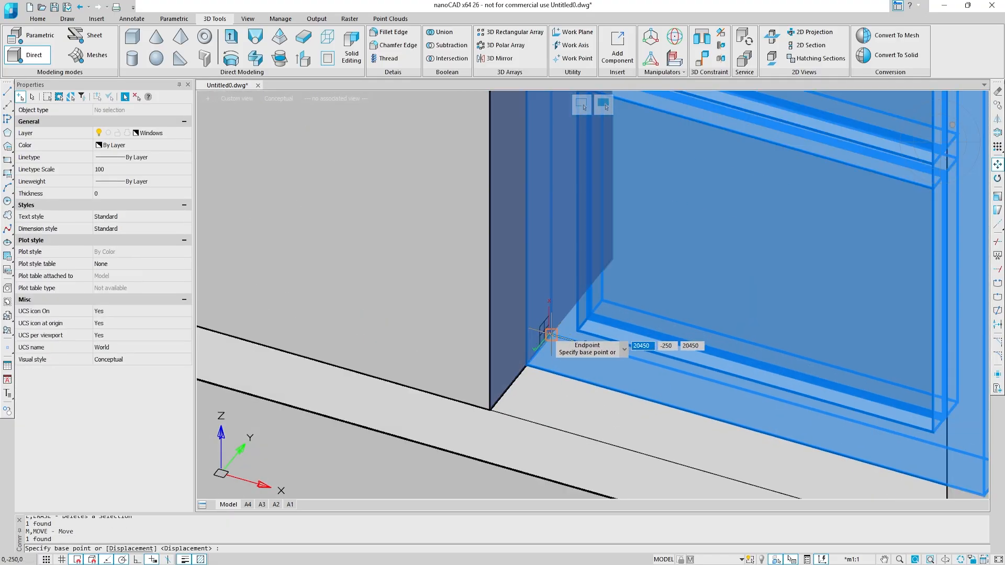
pyautogui.click(551, 334)
pyautogui.scroll(-4, 550, 334)
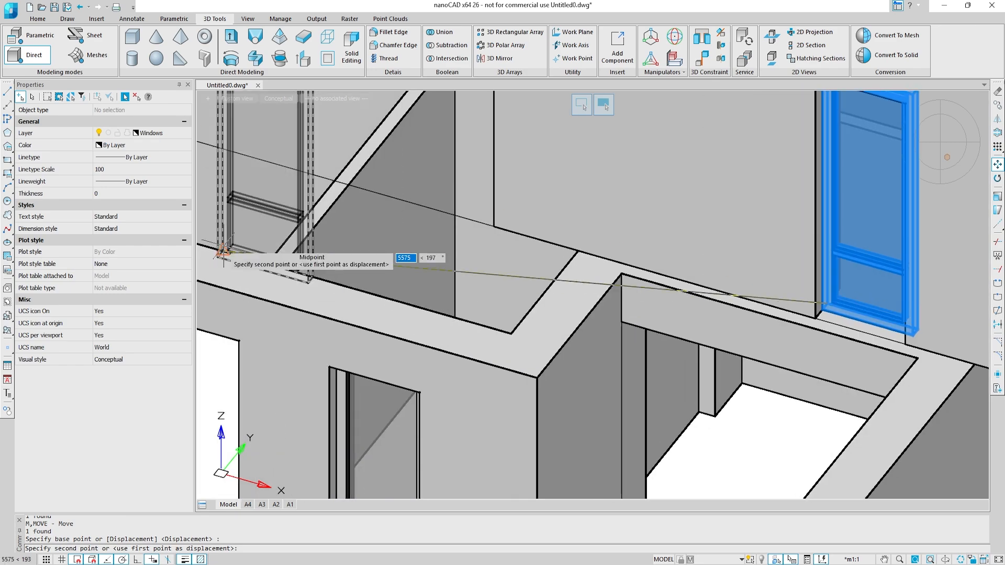
pyautogui.scroll(-2, 549, 280)
pyautogui.scroll(4, 502, 276)
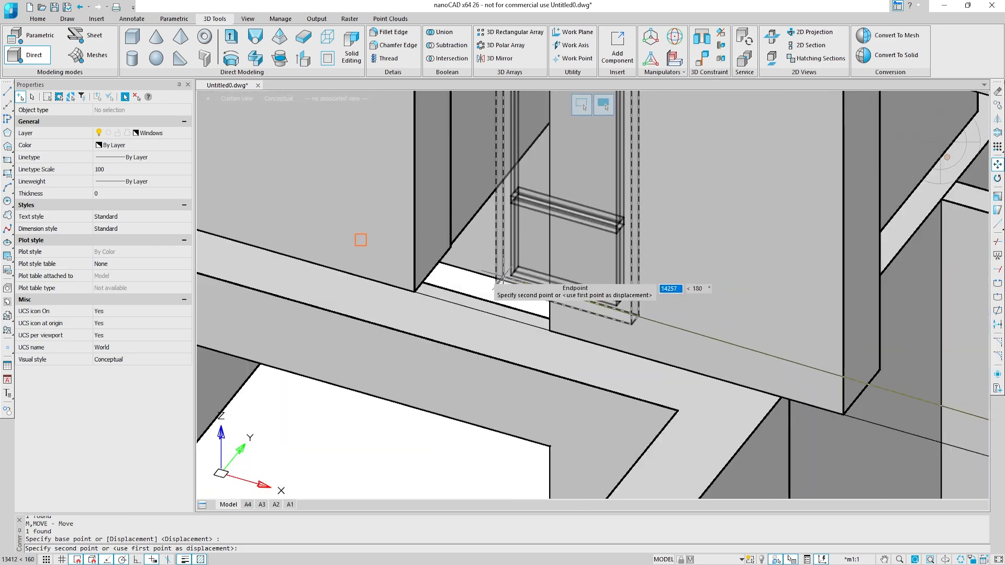
pyautogui.click(430, 272)
pyautogui.scroll(-5, 430, 270)
pyautogui.scroll(-2, 430, 270)
pyautogui.press('Escape')
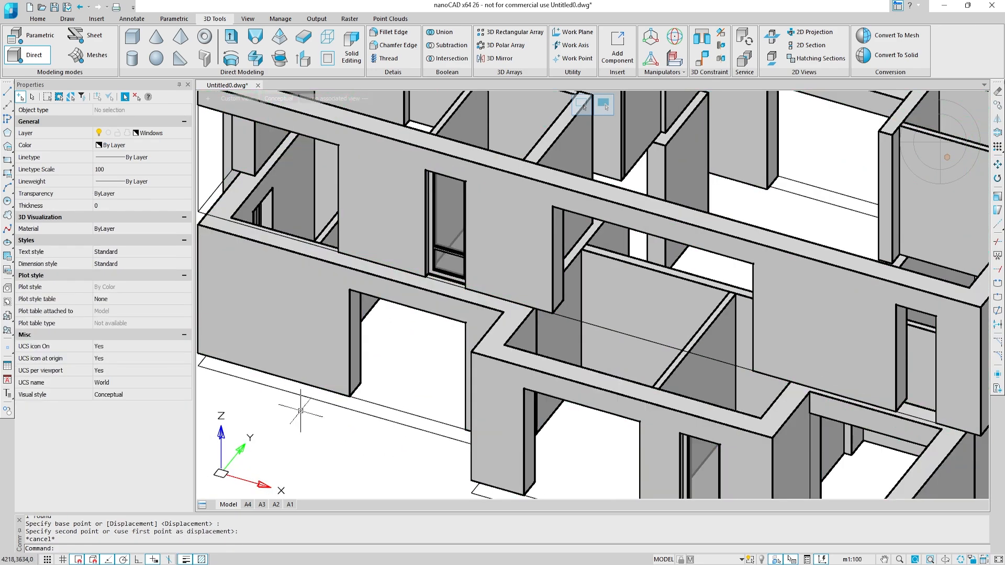
# Draw a rectangular window outline about 2600 wide and 2500 high in plan, level with the flat door outline and on its outer side.
pyautogui.scroll(-2, 408, 335)
pyautogui.scroll(2, 400, 351)
pyautogui.keyDown('shift'); pyautogui.moveTo(388, 354); pyautogui.dragTo(420, 348, button='middle'); pyautogui.keyUp('shift')
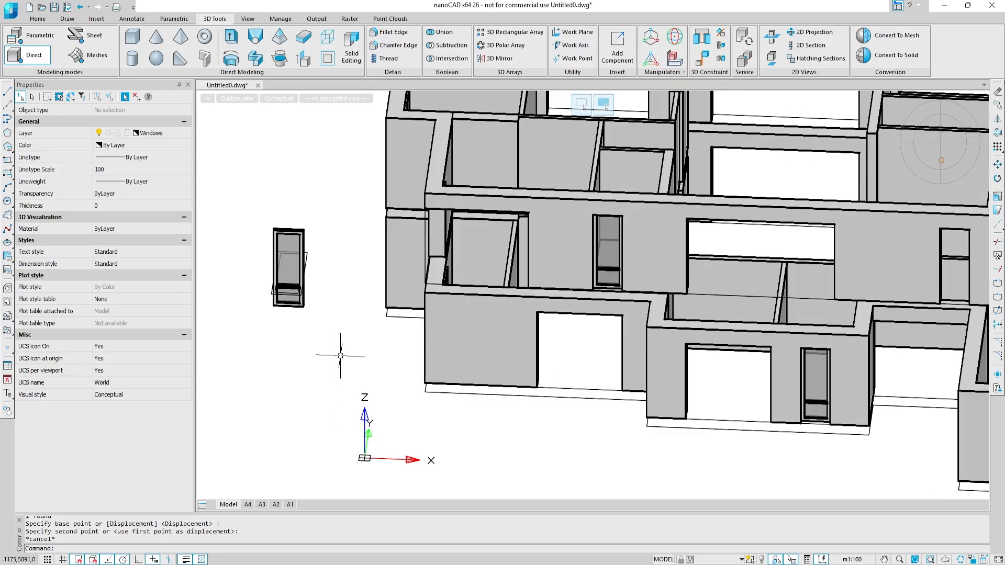
pyautogui.moveTo(345, 354); pyautogui.dragTo(643, 330, button='middle')
pyautogui.click(862, 152)
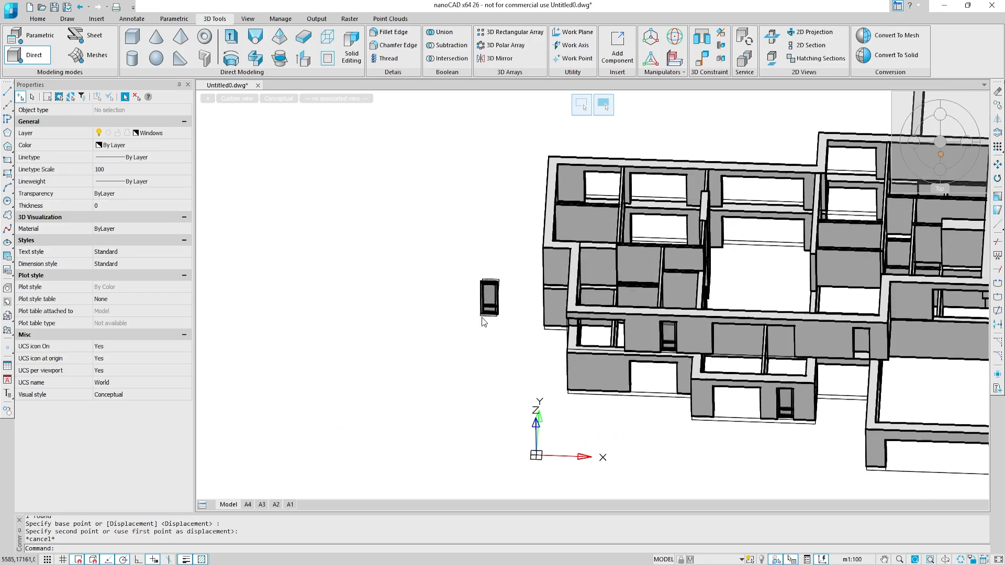
pyautogui.scroll(2, 485, 305)
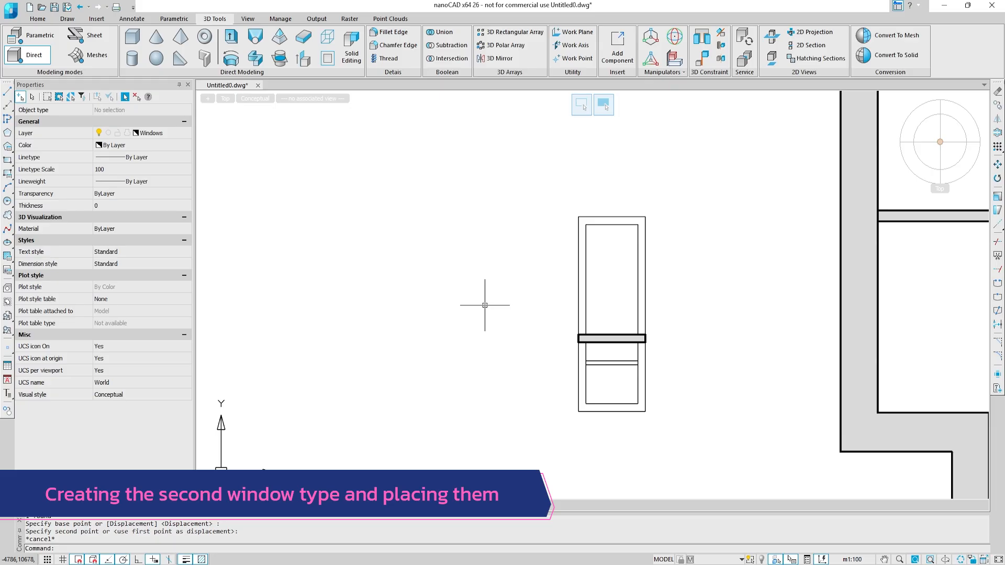
pyautogui.click(8, 160)
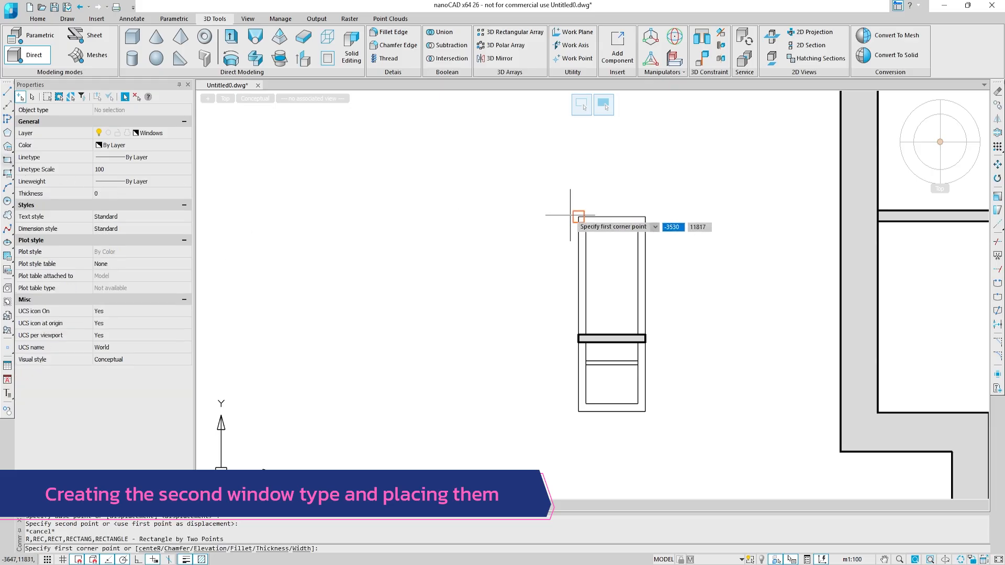
pyautogui.click(502, 216)
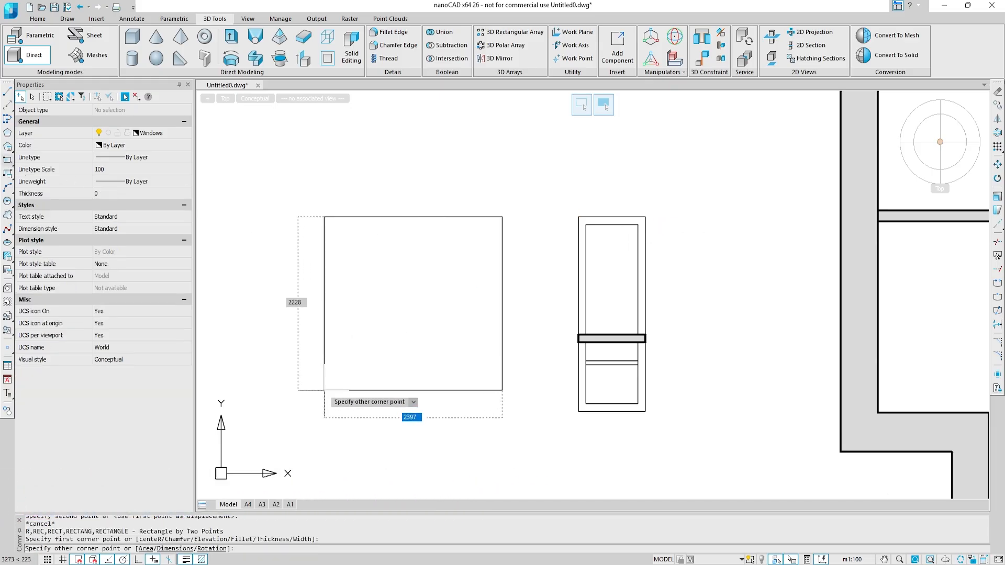
pyautogui.click(301, 402)
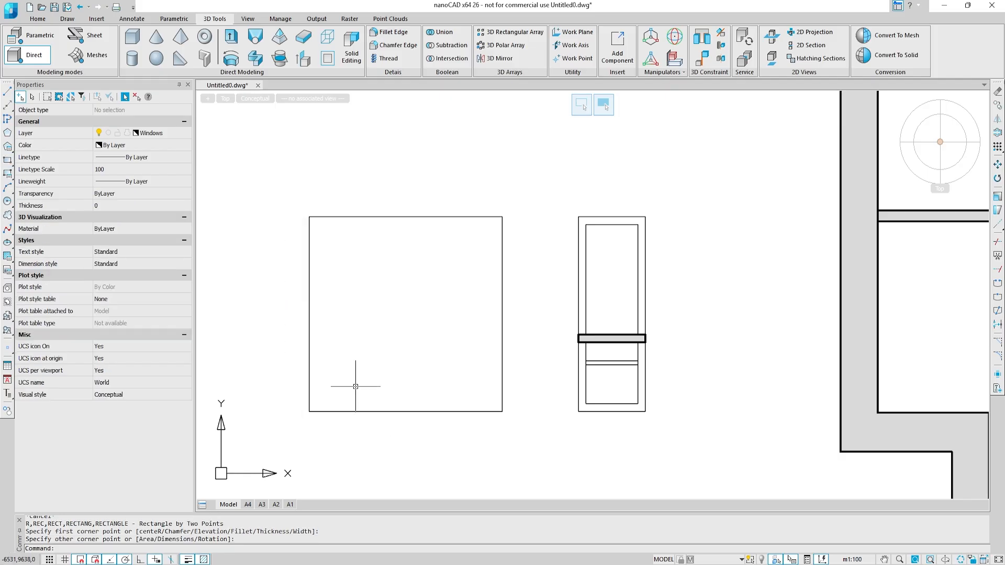
# Offset the new window outline inward by 100 to form the frame.
pyautogui.write('offset')
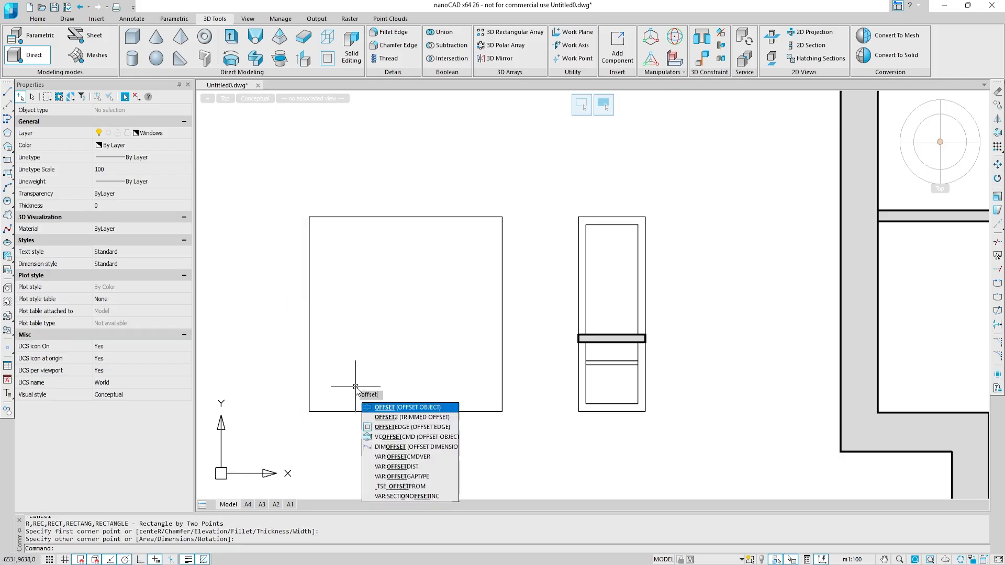
pyautogui.press('Return')
pyautogui.scroll(2, 356, 385)
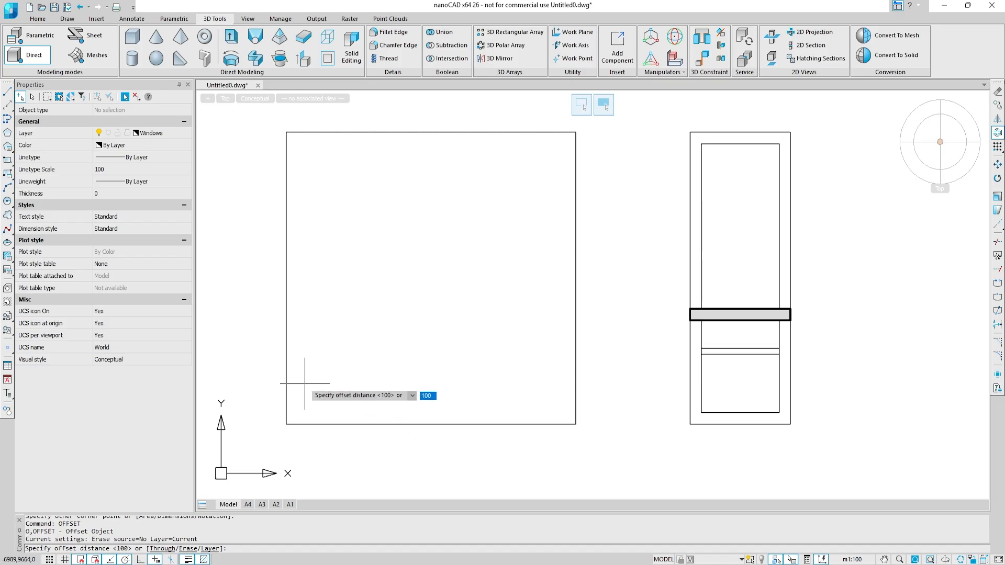
pyautogui.click(286, 380)
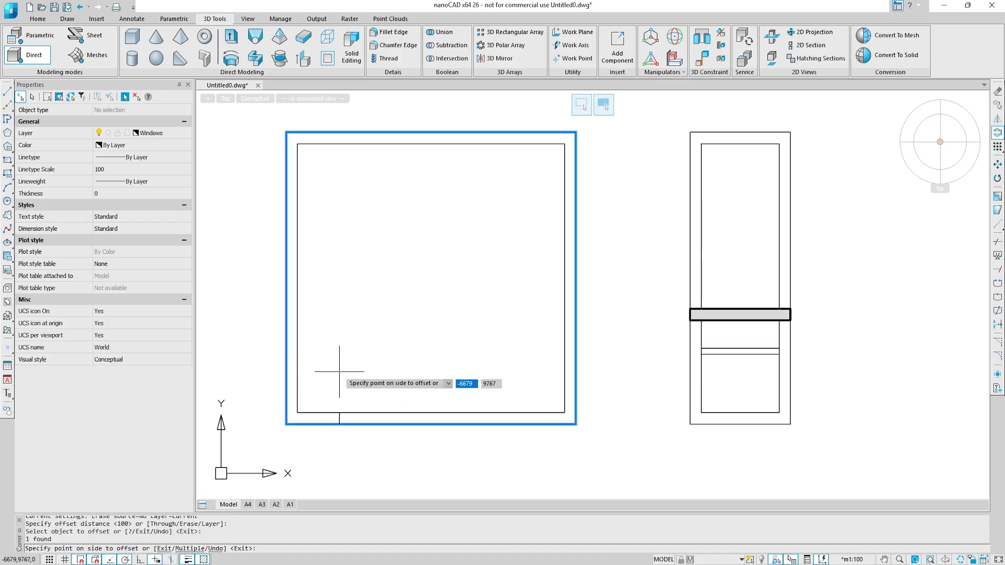
pyautogui.click(339, 371)
pyautogui.press('Return')
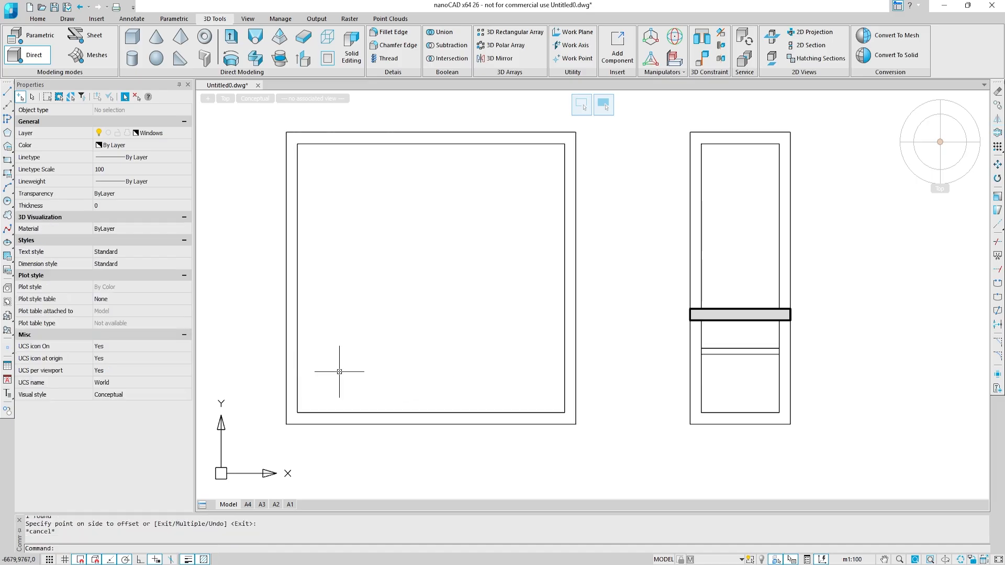
# Draw a 100-wide mullion rectangle spanning the frame's inner height, starting 900 from the inner upper-left corner.
pyautogui.click(7, 160)
pyautogui.scroll(2, 295, 151)
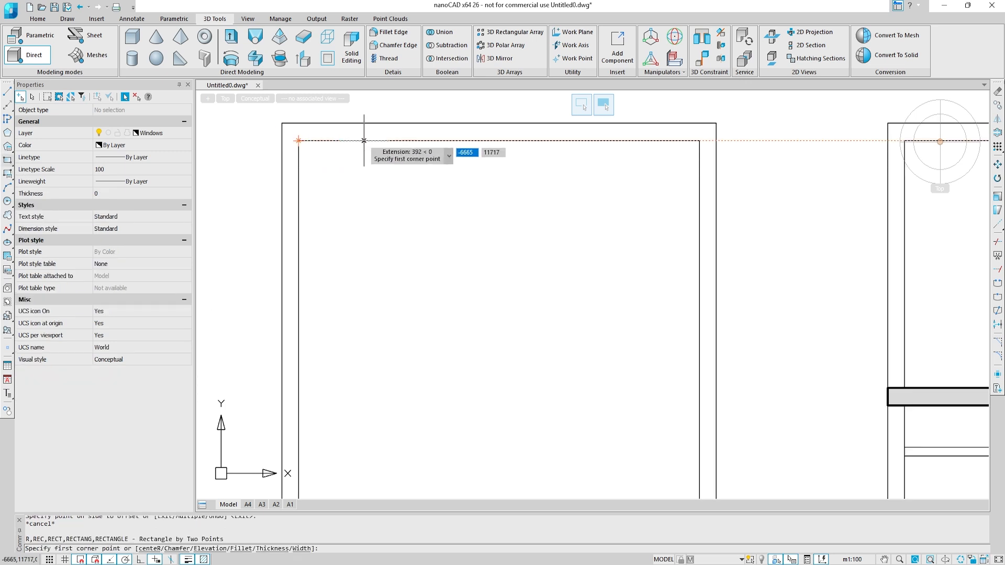
pyautogui.press('Return')
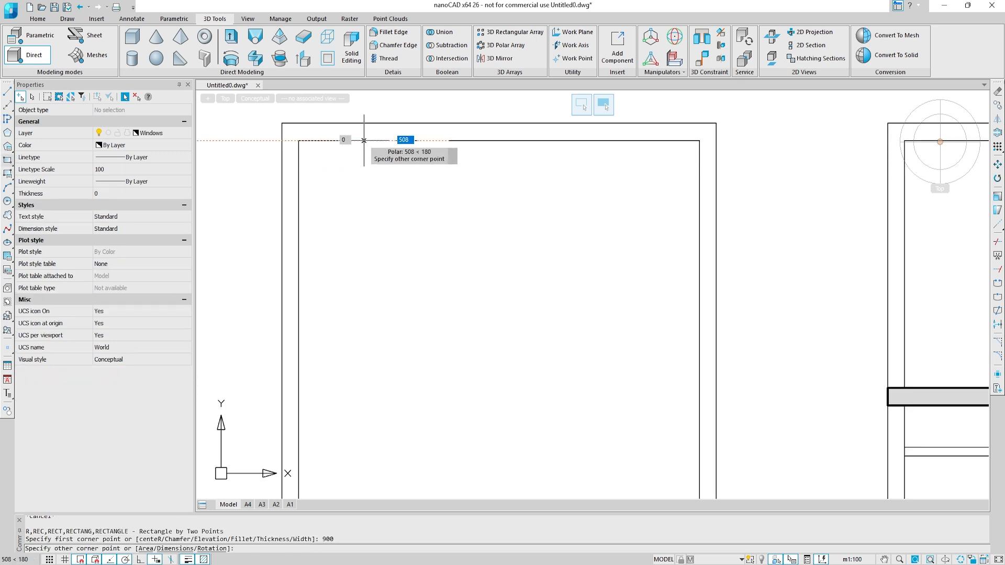
pyautogui.scroll(-2, 491, 258)
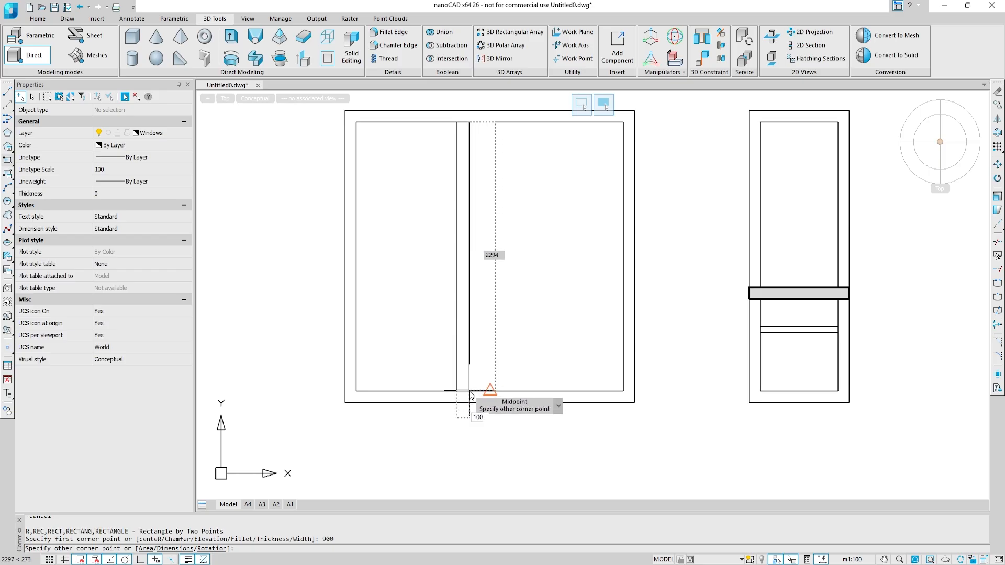
pyautogui.click(469, 392)
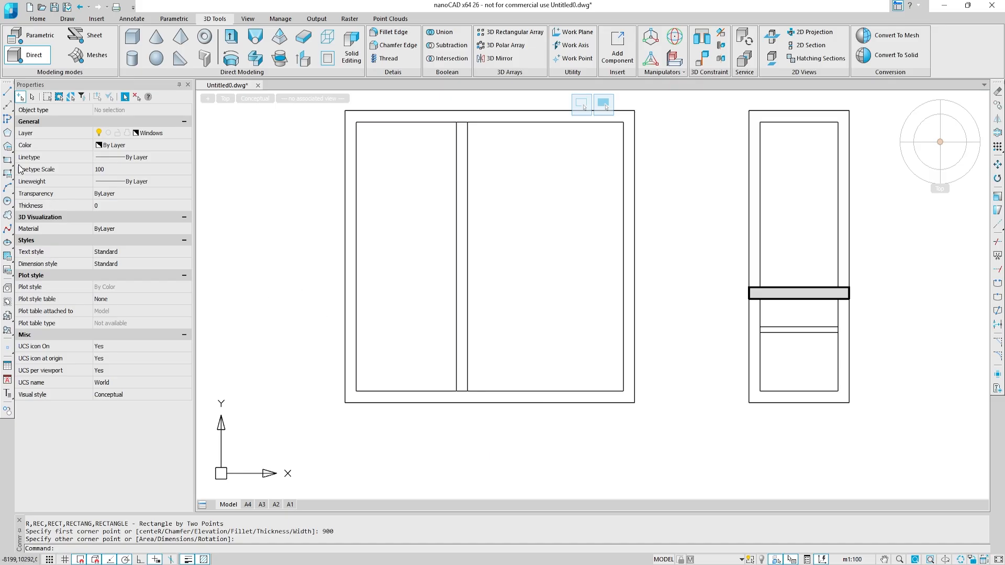
# Draw a 900 by 50 crossbar rectangle in the narrow bay, starting 500 above the frame's inner lower-left corner.
pyautogui.press('Return')
pyautogui.scroll(2, 366, 368)
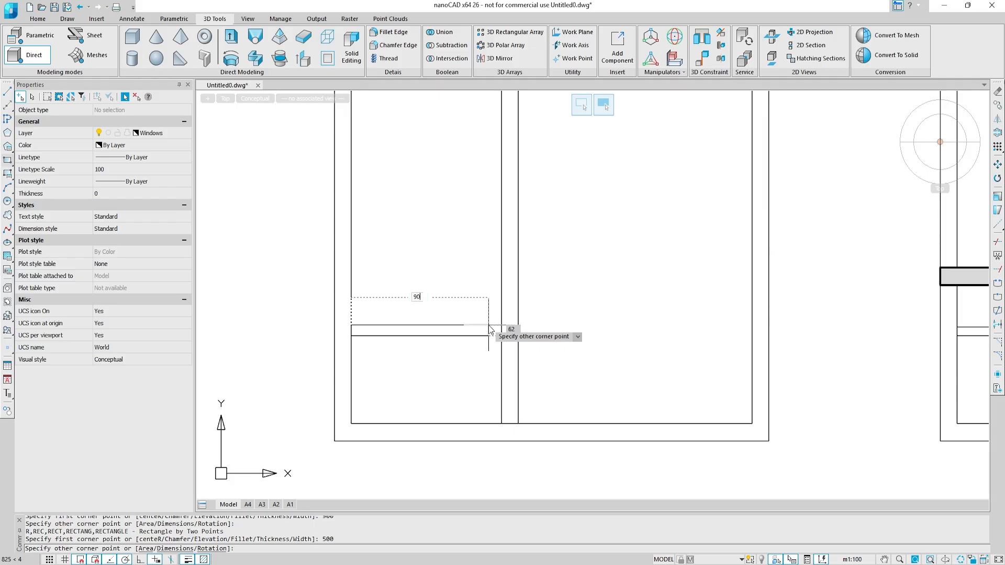
pyautogui.write('50')
pyautogui.press('Return')
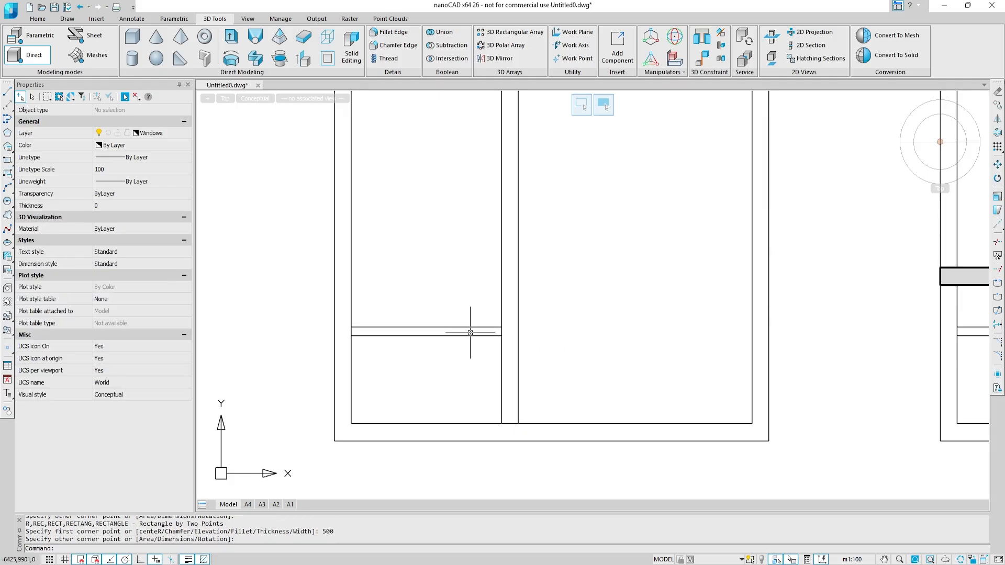
# Copy the narrow crossbar by its lower-left corner horizontally 1000 into the wide bay, against the mullion.
pyautogui.click(381, 335)
pyautogui.scroll(3, 321, 343)
pyautogui.write('co')
pyautogui.press('Return')
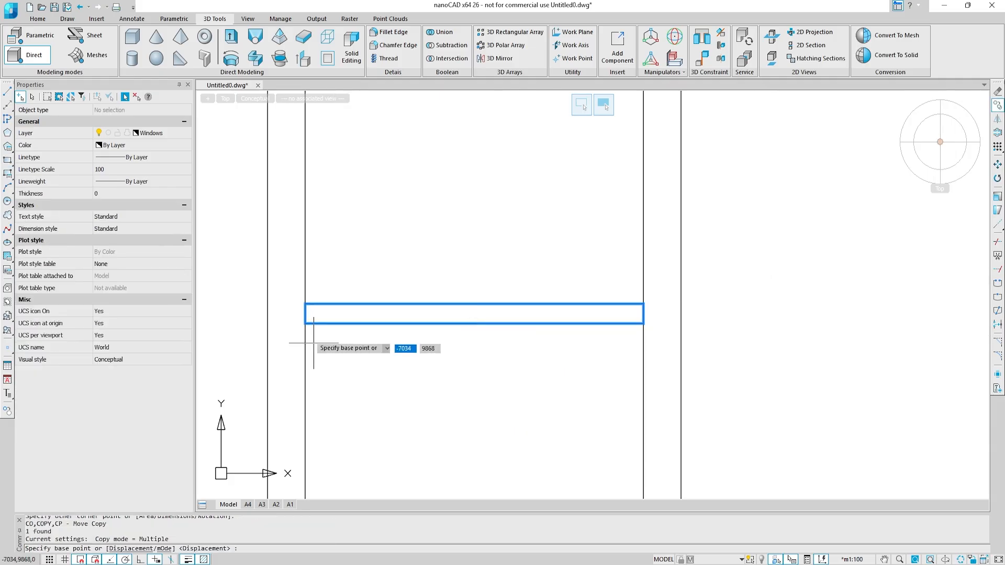
pyautogui.click(324, 328)
pyautogui.scroll(-3, 679, 321)
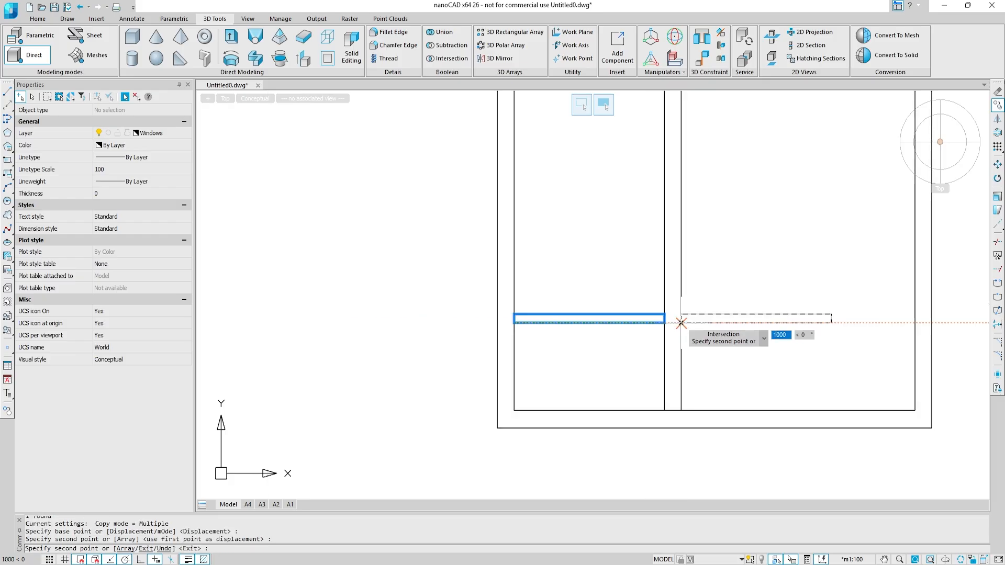
pyautogui.press('Escape')
# Stretch the free end of the copied crossbar to the frame's inner edge across the wide bay.
pyautogui.scroll(3, 603, 316)
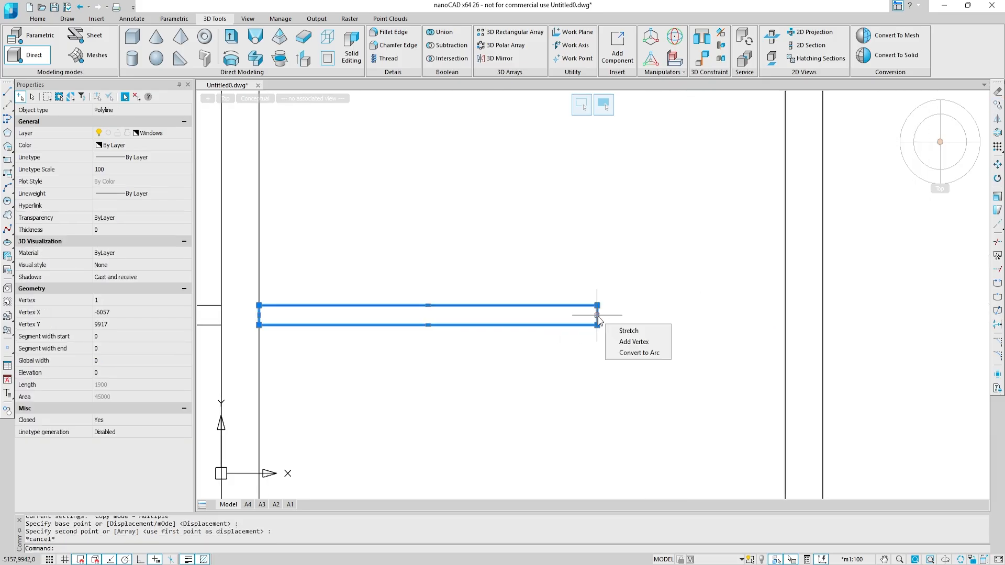
pyautogui.click(597, 316)
pyautogui.scroll(-4, 785, 316)
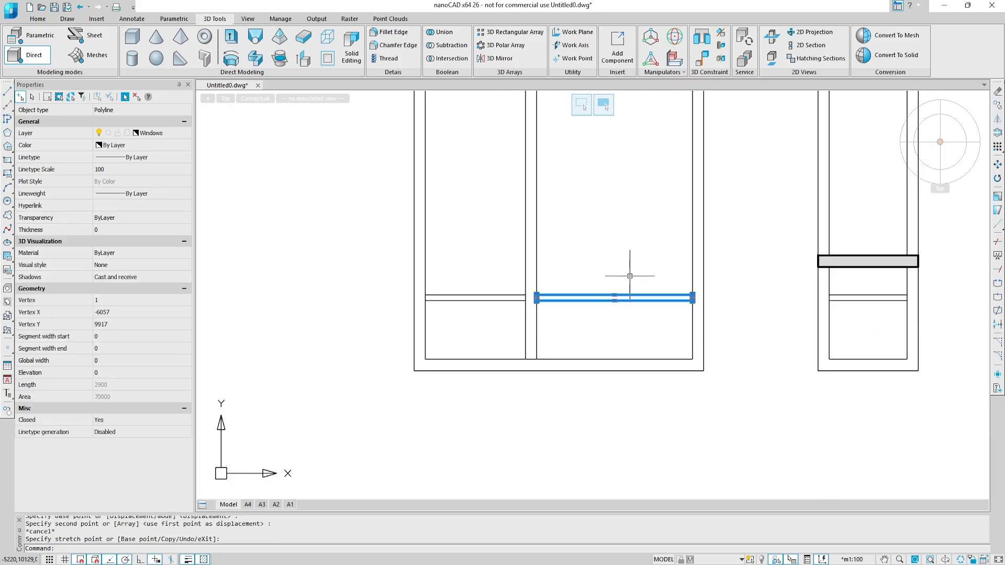
pyautogui.press('Escape')
# Presspull the vertical mullion area to a height of 100.
pyautogui.keyDown('shift'); pyautogui.moveTo(629, 276); pyautogui.dragTo(601, 208, button='middle'); pyautogui.keyUp('shift')
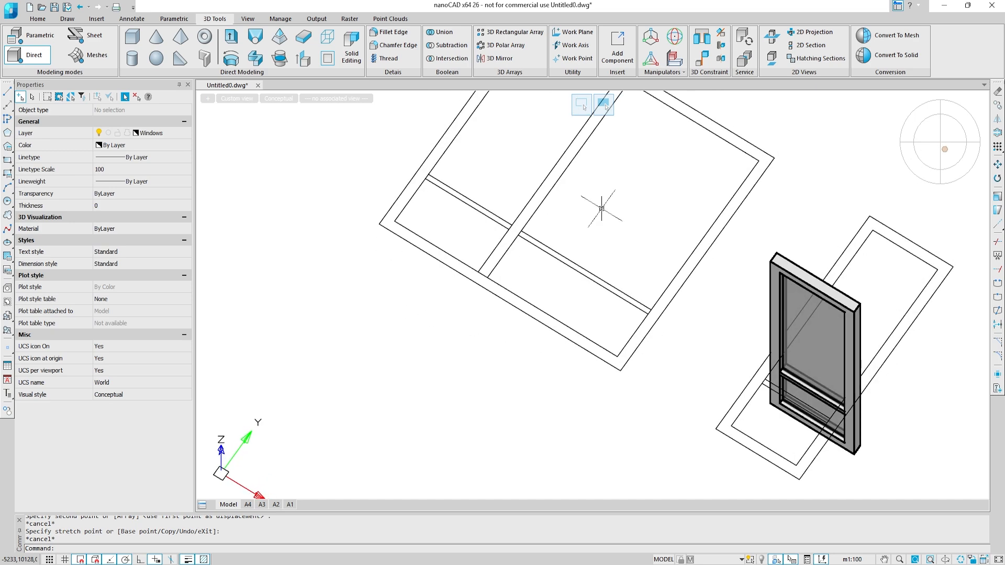
pyautogui.click(303, 63)
pyautogui.scroll(3, 484, 250)
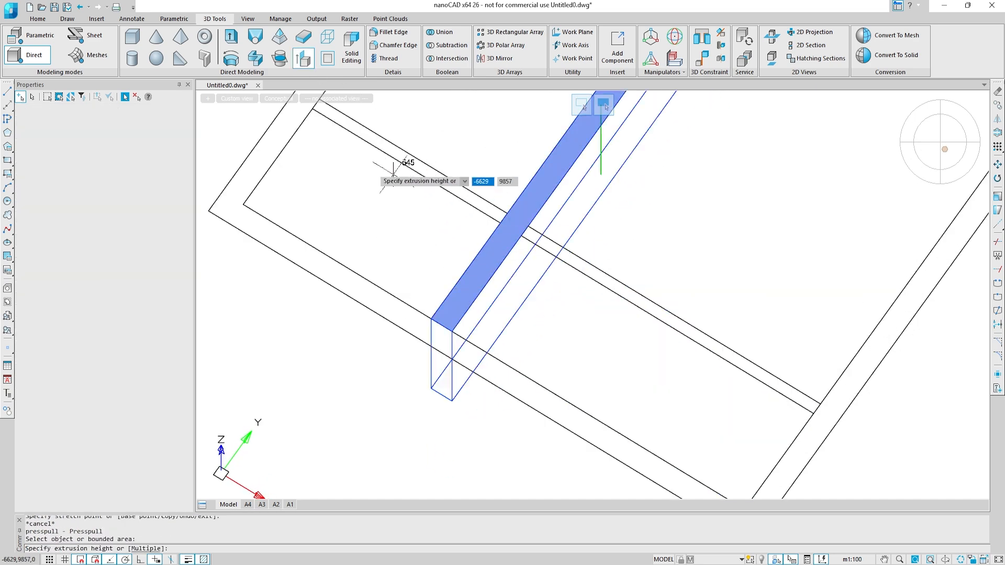
pyautogui.moveTo(324, 115); pyautogui.dragTo(339, 257, button='middle')
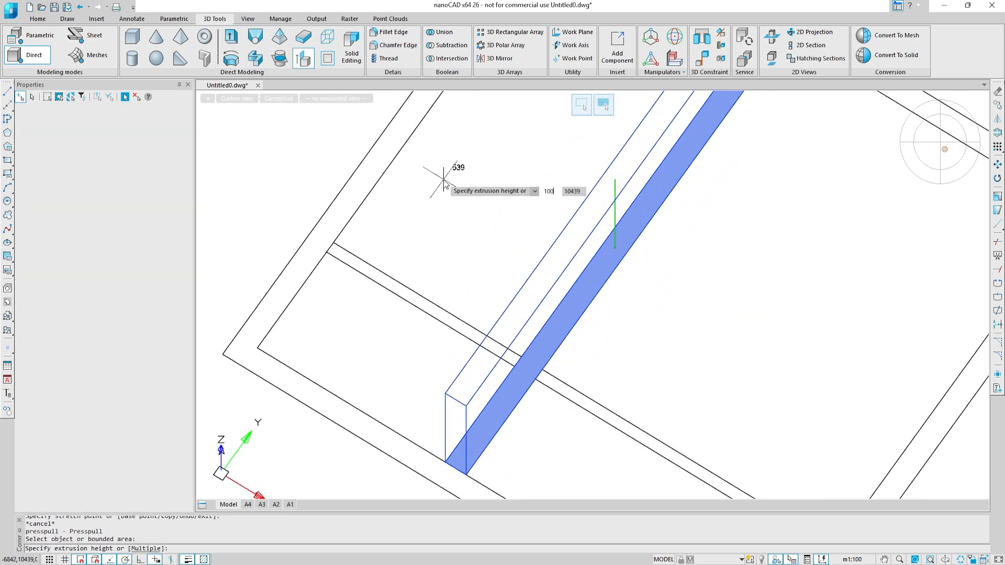
pyautogui.write('100')
pyautogui.press('Return')
# Presspull both crossbar areas up to the same height as the mullion, snapping to its top.
pyautogui.scroll(3, 520, 386)
pyautogui.click(522, 405)
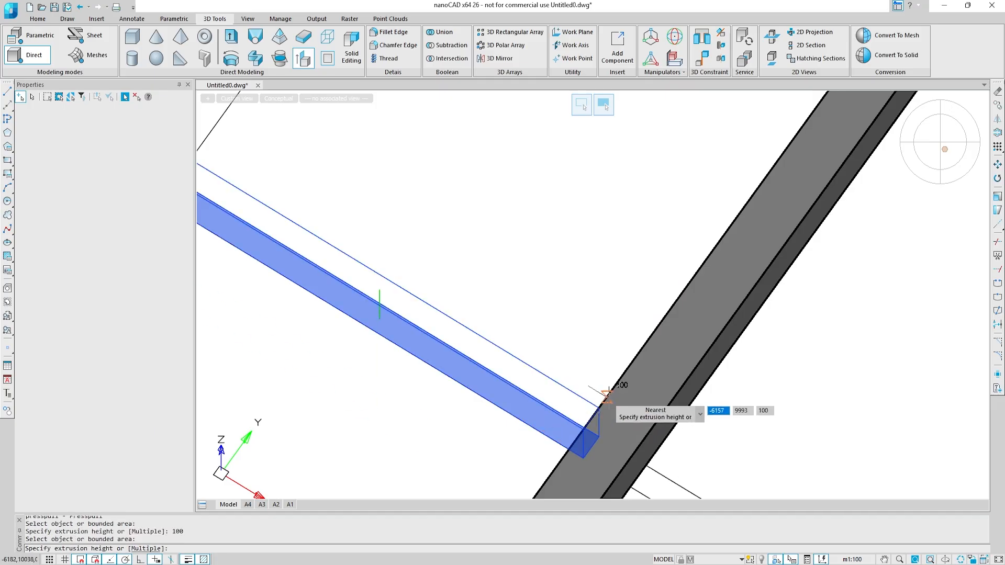
pyautogui.click(608, 398)
pyautogui.moveTo(661, 411); pyautogui.dragTo(471, 257, button='middle')
pyautogui.click(495, 349)
pyautogui.click(456, 292)
# Presspull the outer frame ring to the height of the mullion and crossbars, and end the command.
pyautogui.scroll(-4, 455, 292)
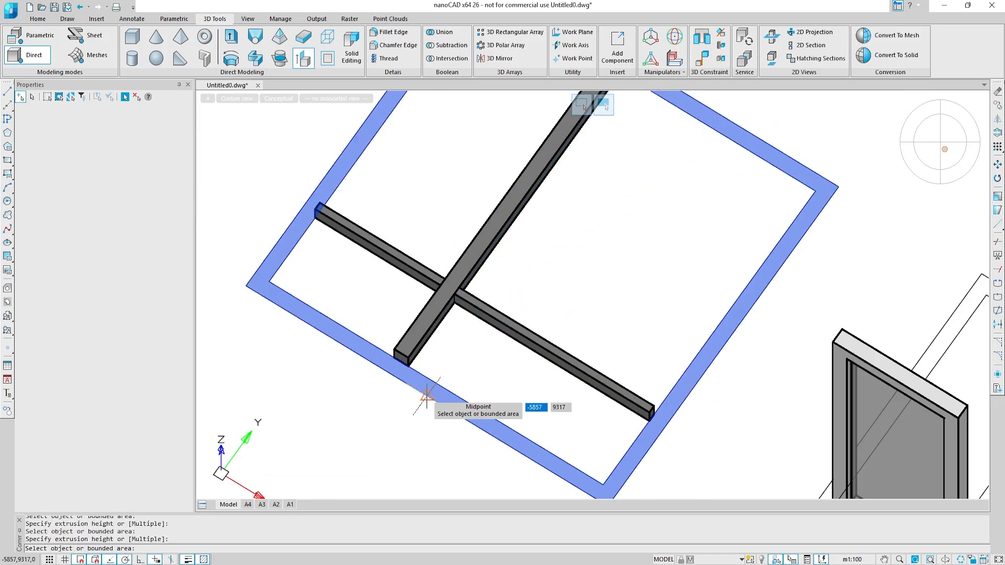
pyautogui.scroll(3, 404, 359)
pyautogui.click(366, 296)
pyautogui.scroll(-3, 366, 296)
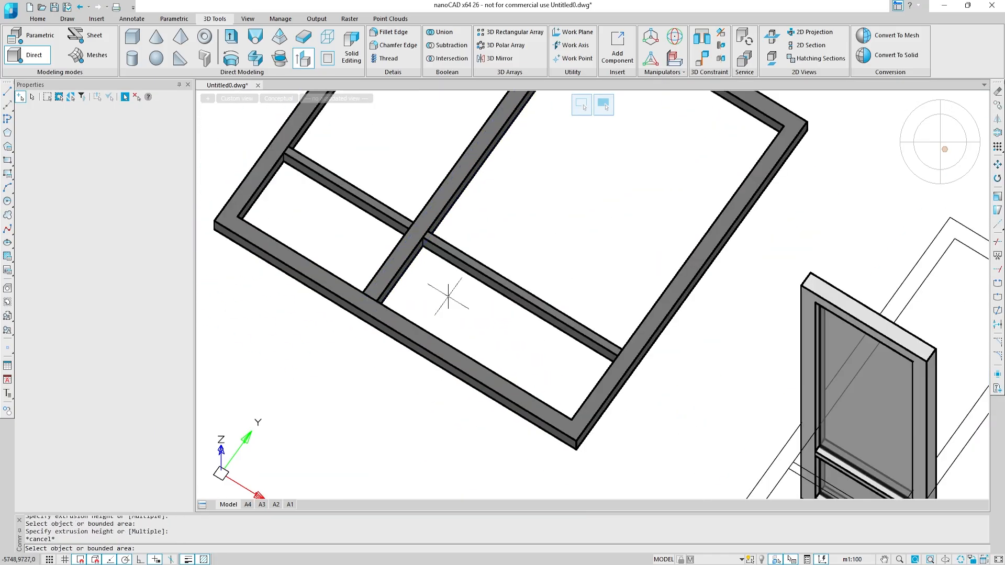
pyautogui.press('Escape')
# Draw a glass pane rectangle across the narrow lower opening, corner to corner between frame, crossbar and mullion.
pyautogui.click(7, 160)
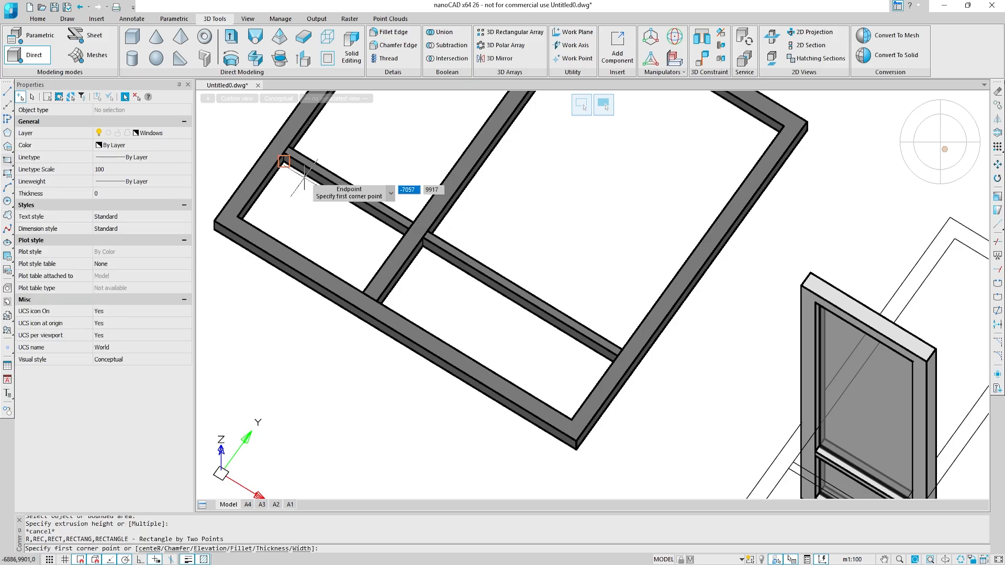
pyautogui.scroll(6, 531, 281)
pyautogui.click(410, 323)
pyautogui.scroll(-4, 410, 323)
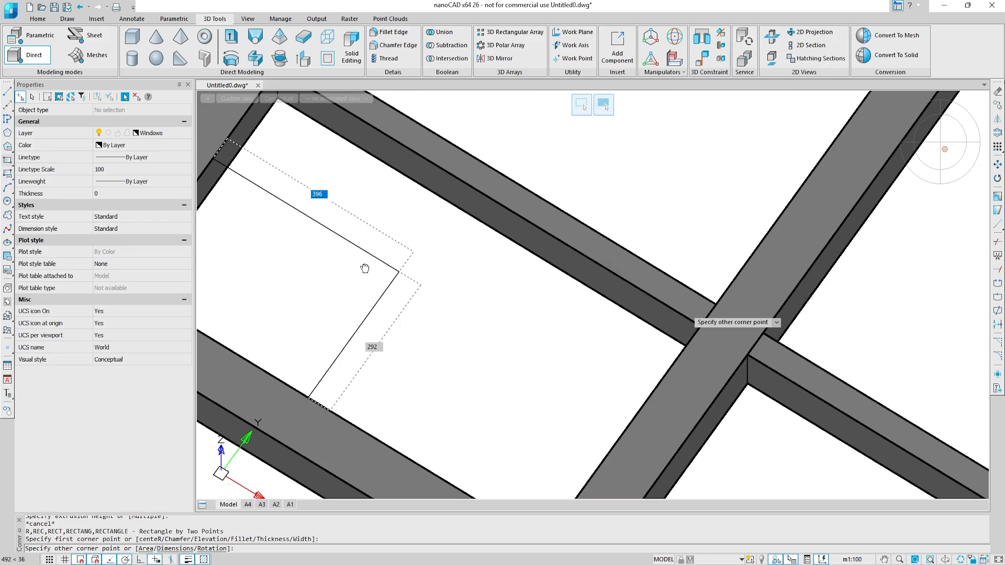
pyautogui.click(669, 318)
# Draw a glass pane rectangle across the wide lower opening, from the mullion's foot to the corner of crossbar and frame.
pyautogui.scroll(-2, 669, 318)
pyautogui.moveTo(668, 318); pyautogui.dragTo(467, 240, button='middle')
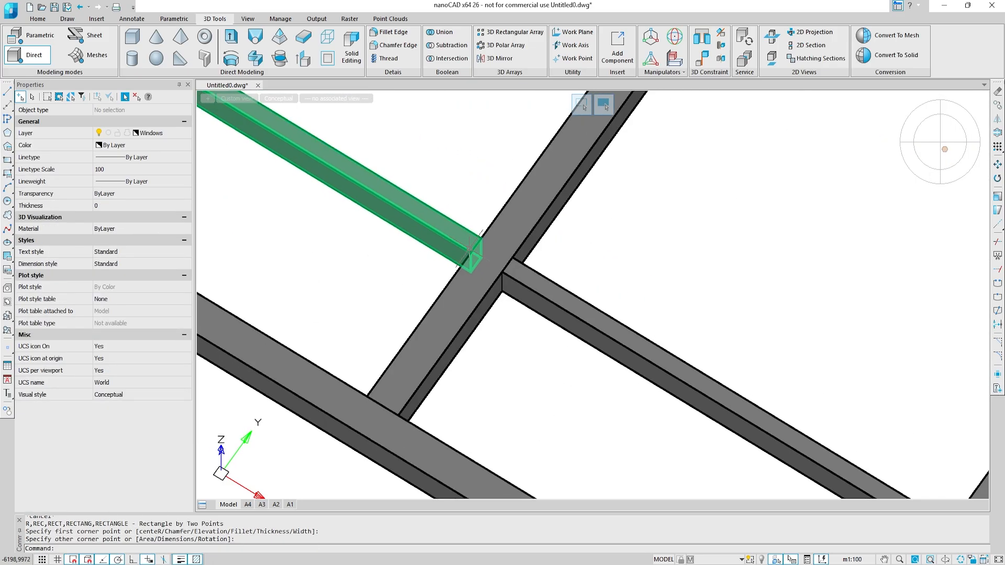
pyautogui.moveTo(547, 363); pyautogui.dragTo(426, 273, button='middle')
pyautogui.click(7, 161)
pyautogui.scroll(2, 278, 345)
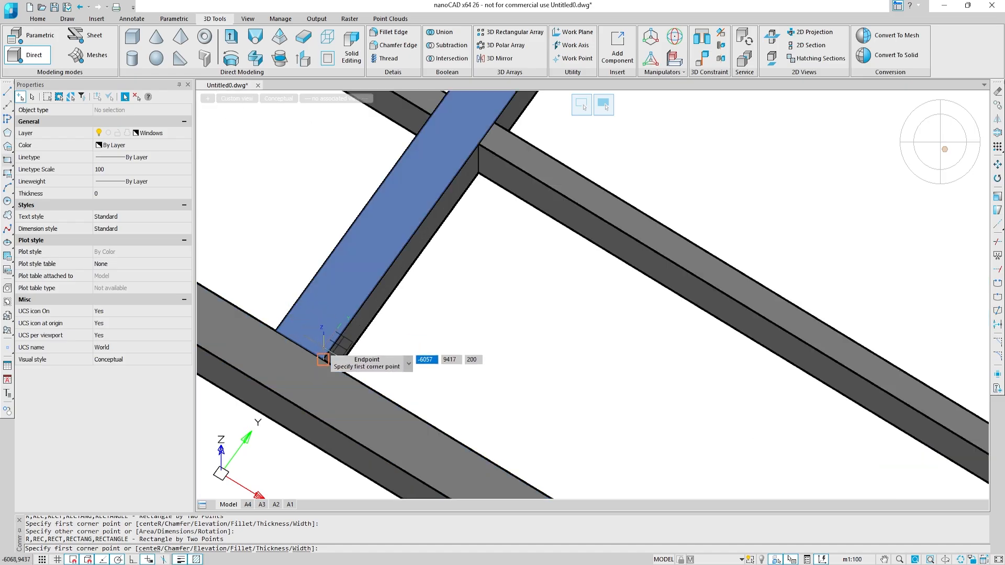
pyautogui.click(324, 359)
pyautogui.moveTo(733, 377); pyautogui.dragTo(345, 258, button='middle')
pyautogui.click(733, 413)
pyautogui.scroll(-4, 684, 258)
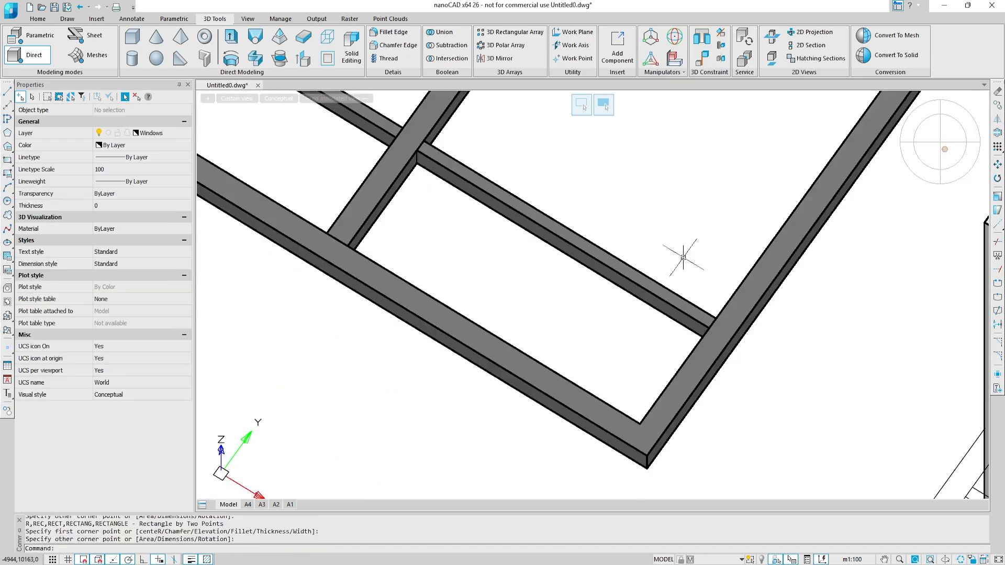
# Draw a glass pane rectangle across the wide upper opening, from the crossbar's outer end to the mullion's top end.
pyautogui.moveTo(684, 258); pyautogui.dragTo(503, 340, button='middle')
pyautogui.click(7, 161)
pyautogui.scroll(2, 538, 421)
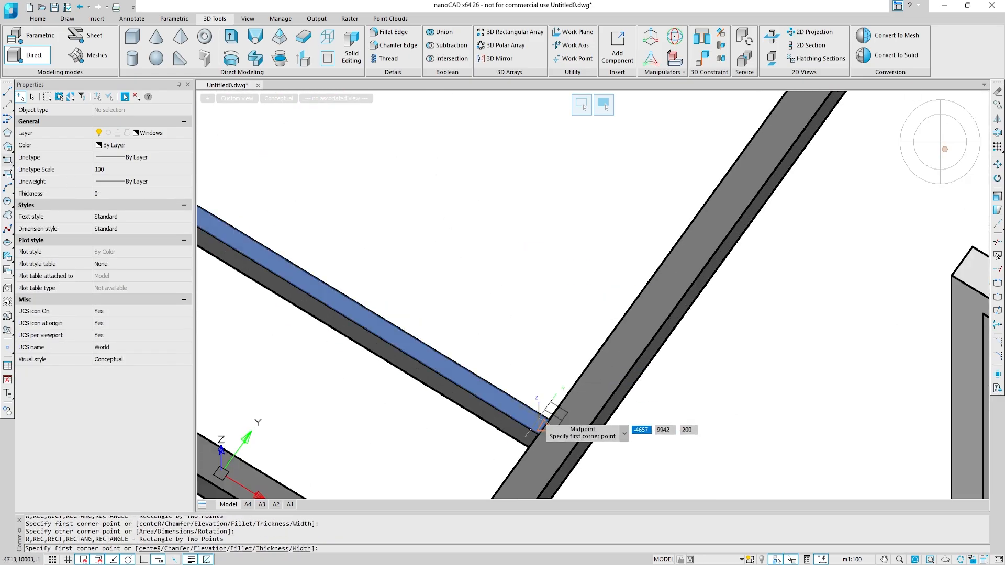
pyautogui.click(538, 416)
pyautogui.moveTo(499, 214); pyautogui.dragTo(559, 423, button='middle')
pyautogui.moveTo(553, 168); pyautogui.dragTo(588, 440, button='middle')
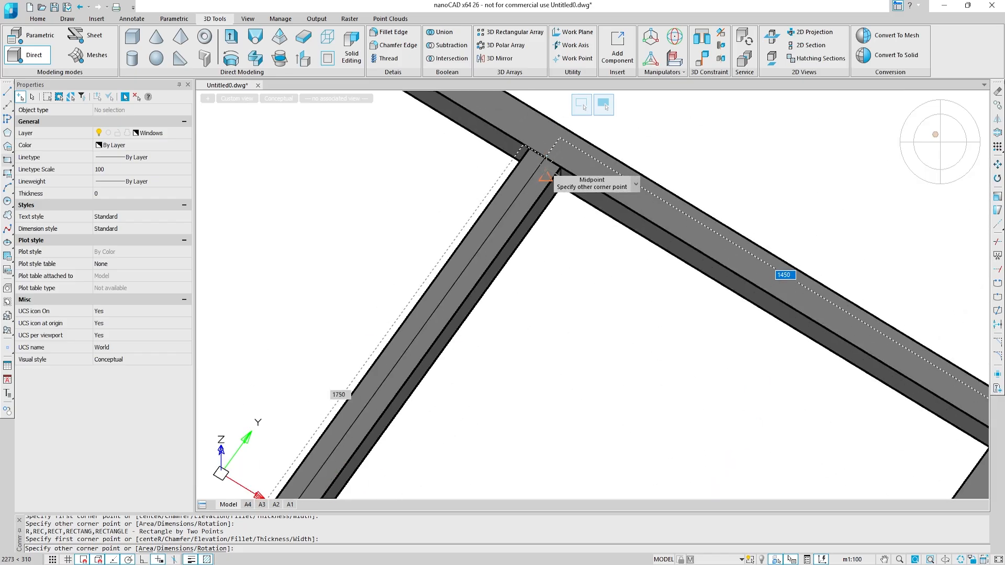
pyautogui.scroll(2, 544, 182)
pyautogui.moveTo(569, 258); pyautogui.dragTo(590, 204, button='middle')
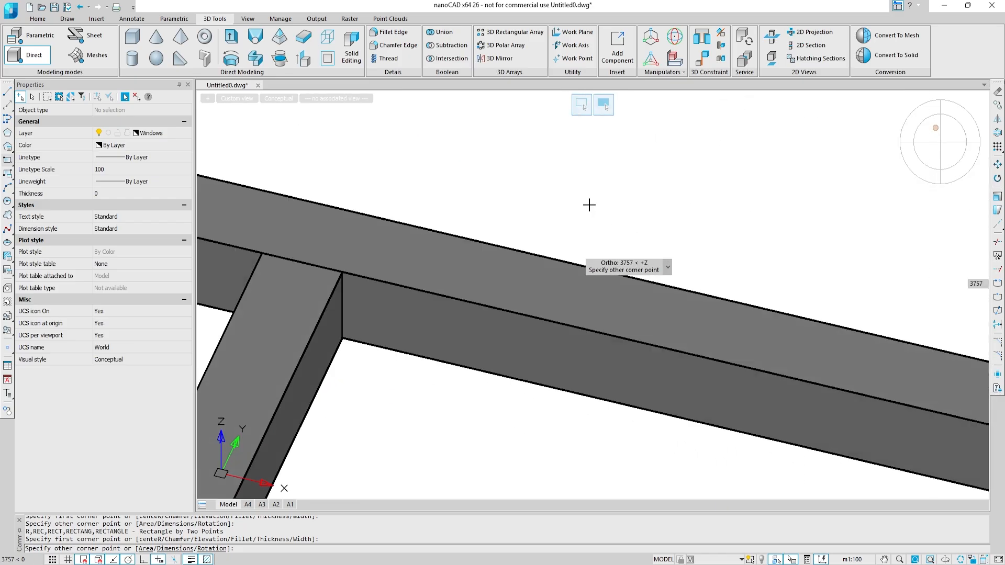
pyautogui.click(343, 282)
pyautogui.moveTo(344, 283); pyautogui.dragTo(794, 189, button='middle')
pyautogui.scroll(-2, 549, 190)
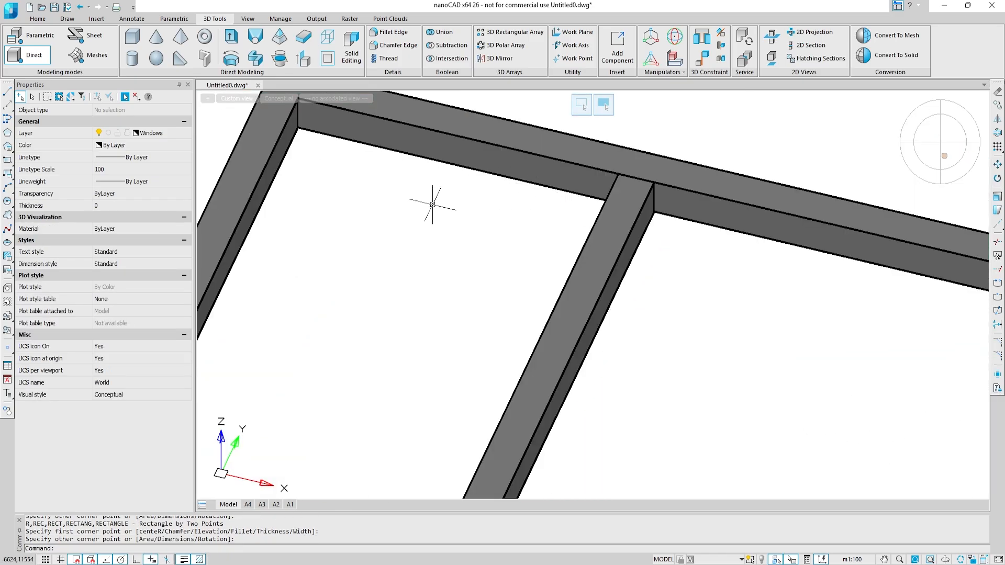
# Draw a glass pane rectangle across the narrow upper opening, from the crossbar and frame corner to the mullion's upper end.
pyautogui.scroll(-1, 433, 204)
pyautogui.click(12, 159)
pyautogui.moveTo(340, 340); pyautogui.dragTo(539, 243, button='middle')
pyautogui.scroll(3, 397, 306)
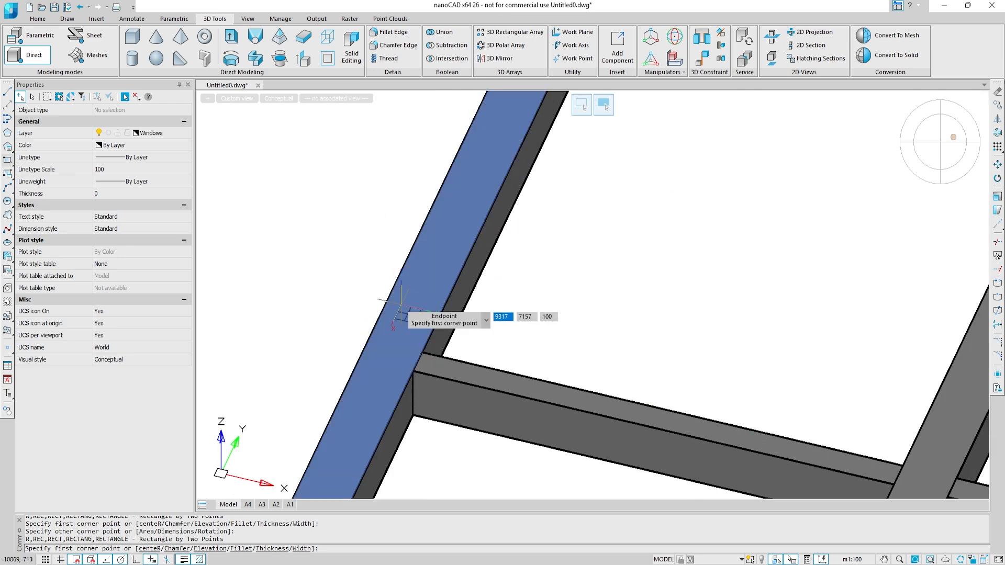
pyautogui.scroll(3, 420, 352)
pyautogui.click(422, 376)
pyautogui.moveTo(744, 172); pyautogui.dragTo(369, 293, button='middle')
pyautogui.scroll(-4, 702, 171)
pyautogui.moveTo(827, 188); pyautogui.dragTo(502, 319, button='middle')
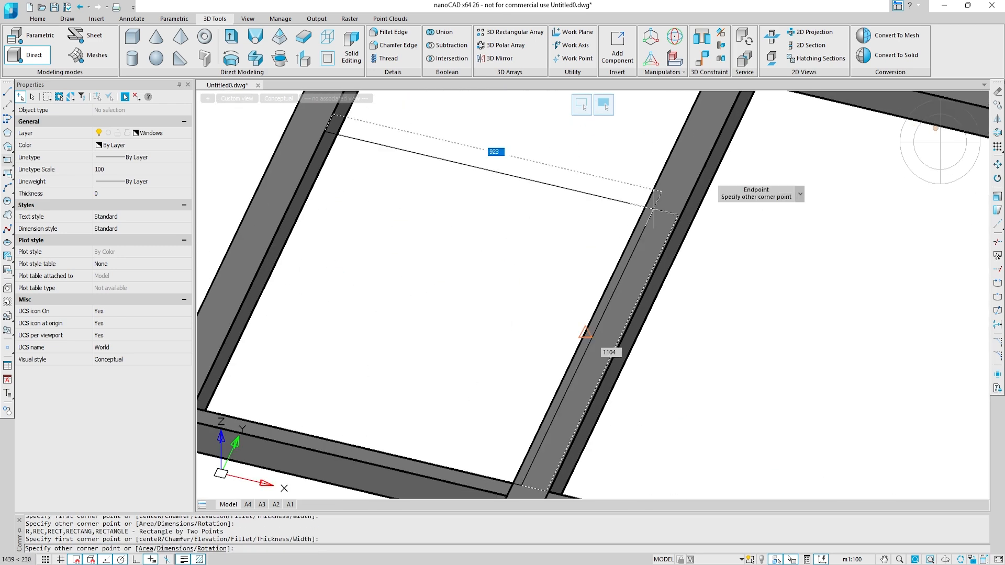
pyautogui.moveTo(763, 115); pyautogui.dragTo(591, 377, button='middle')
pyautogui.scroll(3, 599, 265)
pyautogui.click(625, 233)
pyautogui.scroll(-5, 626, 233)
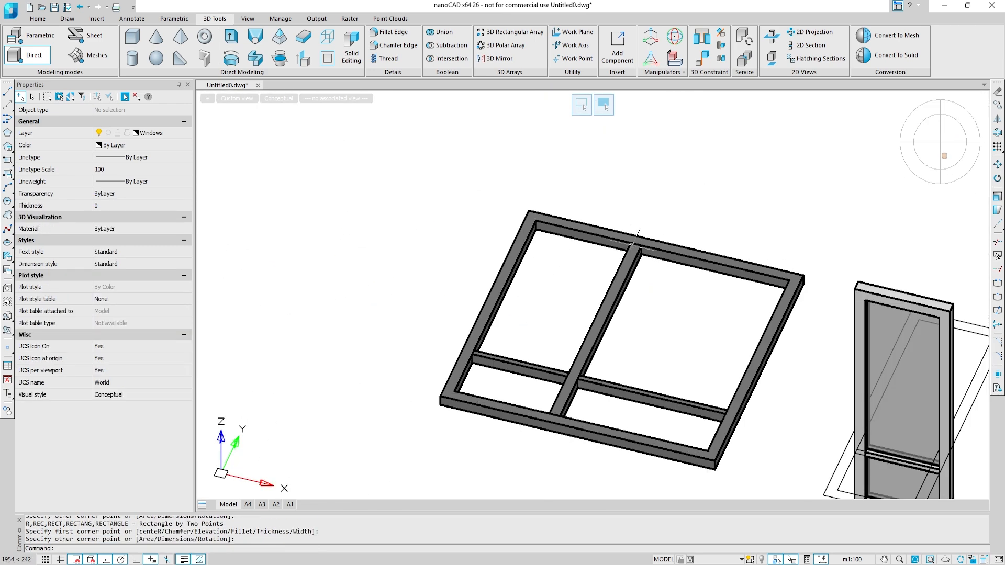
# Extrude the four glass pane rectangles to a height of 5.
pyautogui.scroll(3, 534, 293)
pyautogui.click(536, 304)
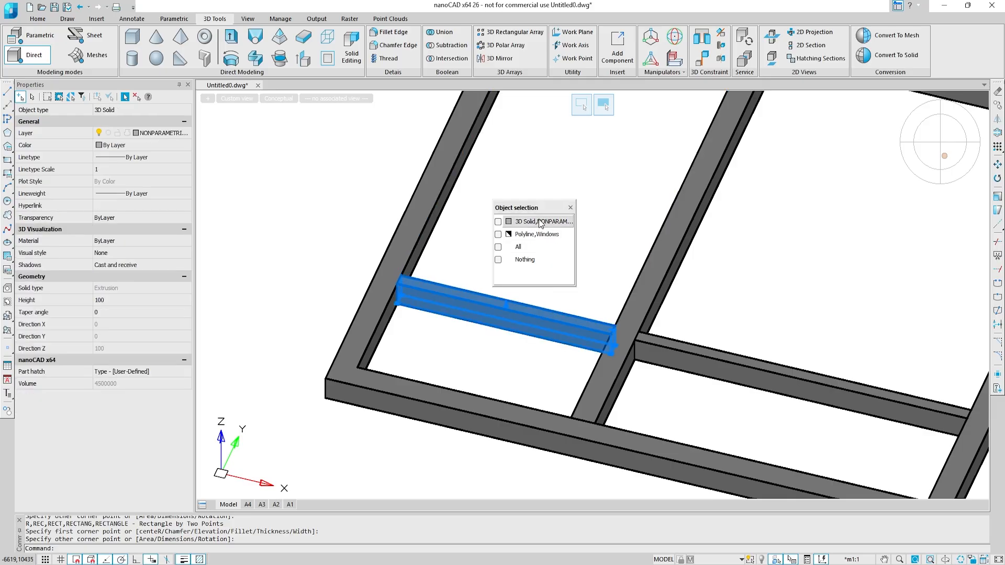
pyautogui.click(403, 377)
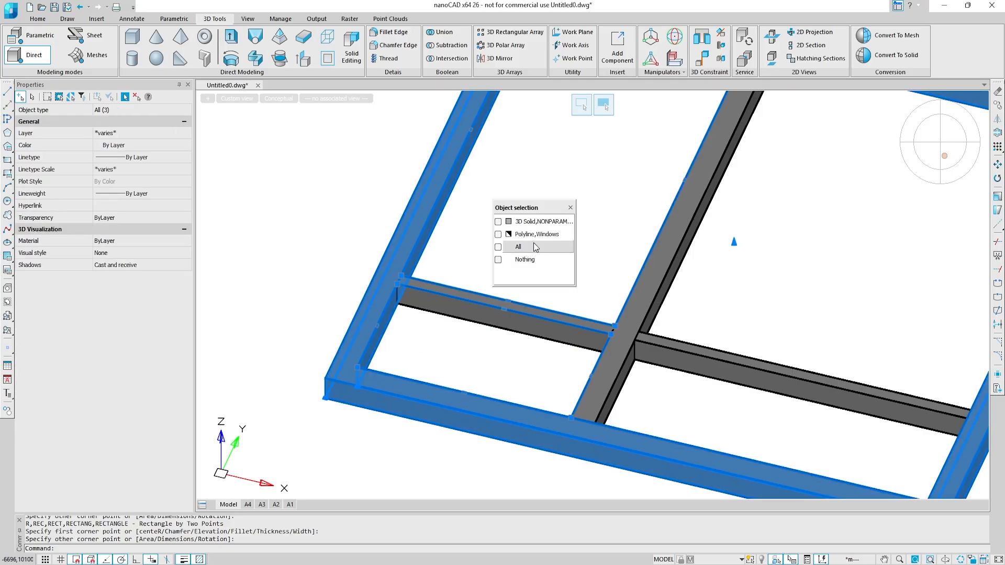
pyautogui.click(533, 232)
pyautogui.click(658, 349)
pyautogui.click(668, 354)
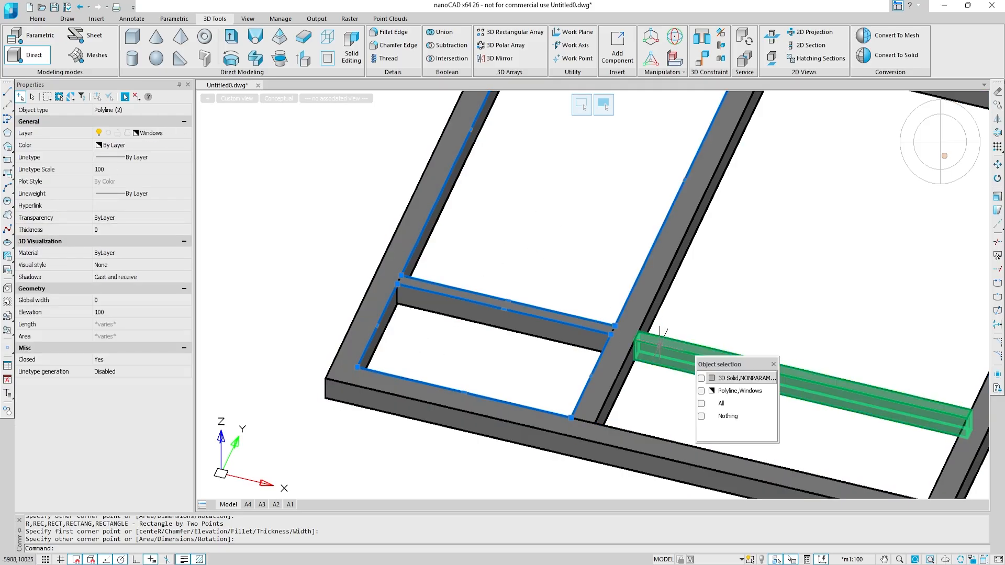
pyautogui.click(684, 322)
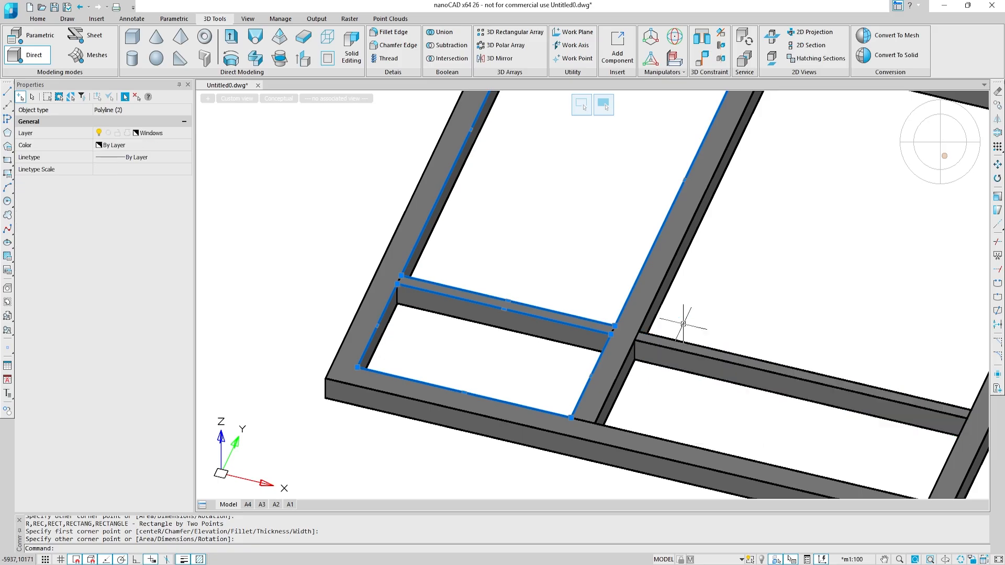
pyautogui.click(658, 347)
pyautogui.click(729, 390)
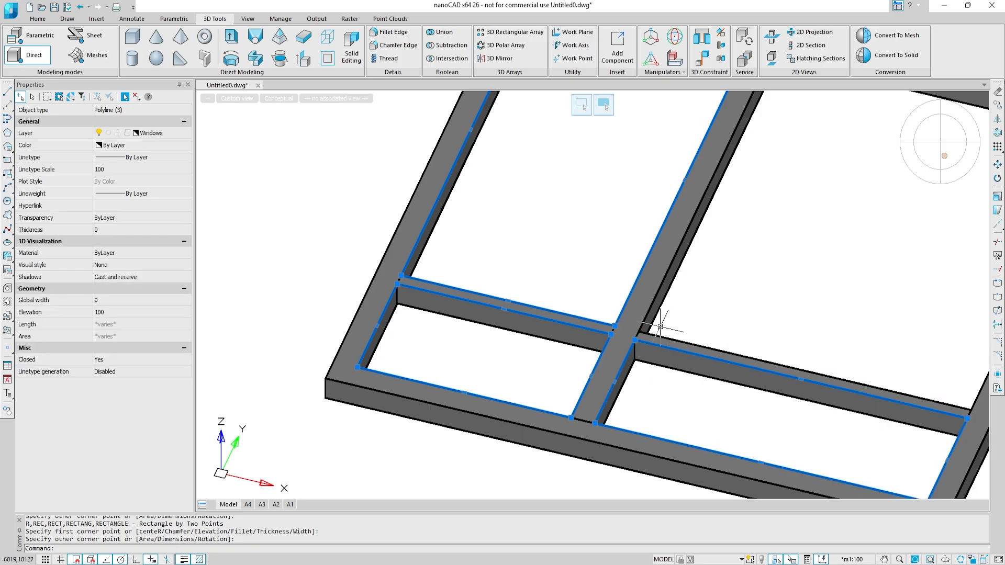
pyautogui.click(644, 335)
pyautogui.click(729, 391)
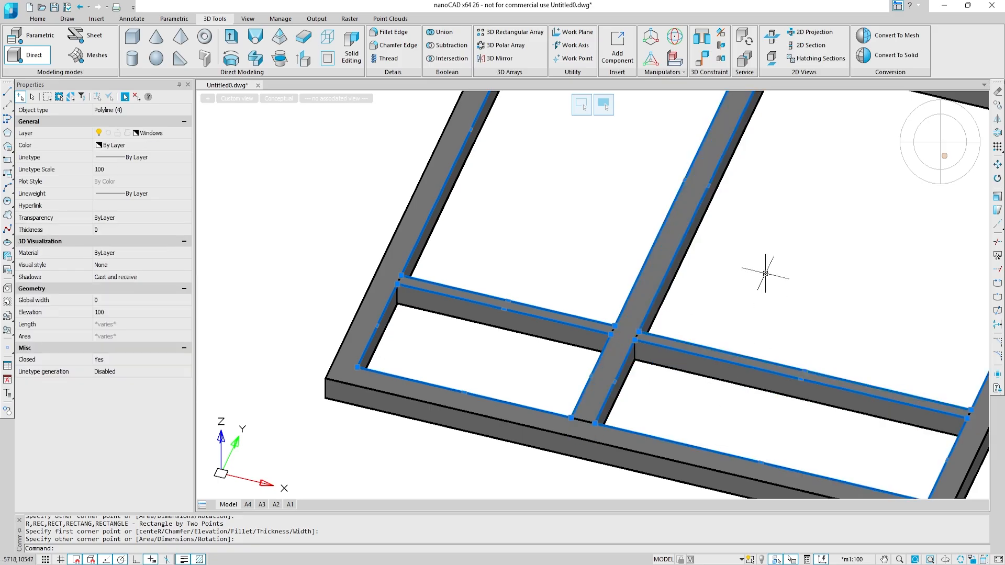
pyautogui.write('extrude')
pyautogui.press('Return')
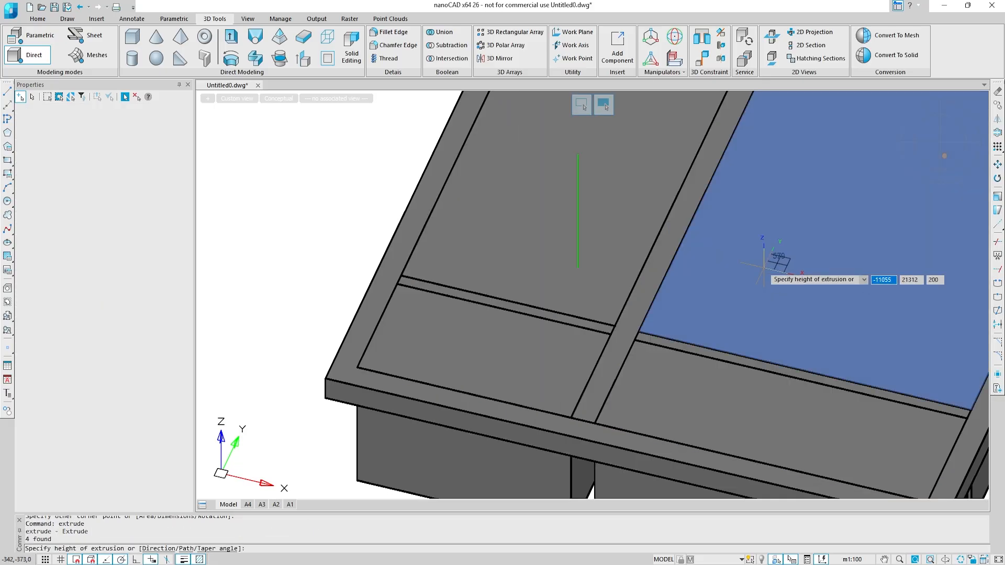
pyautogui.write('5')
pyautogui.press('Return')
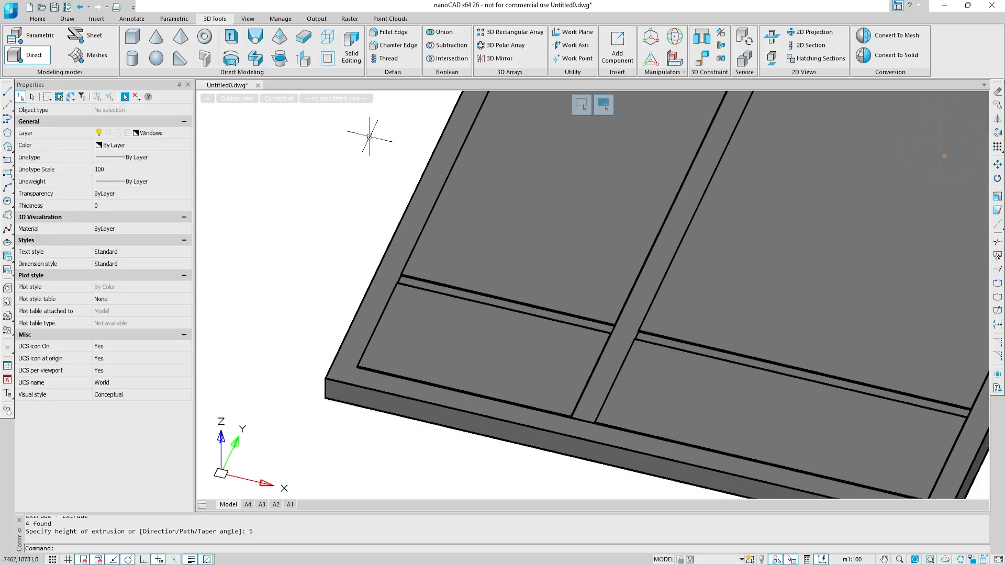
# Move the four glass panes down from the frame's top face to the midpoint of the frame's inner vertical corner edge.
pyautogui.click(518, 204)
pyautogui.click(493, 348)
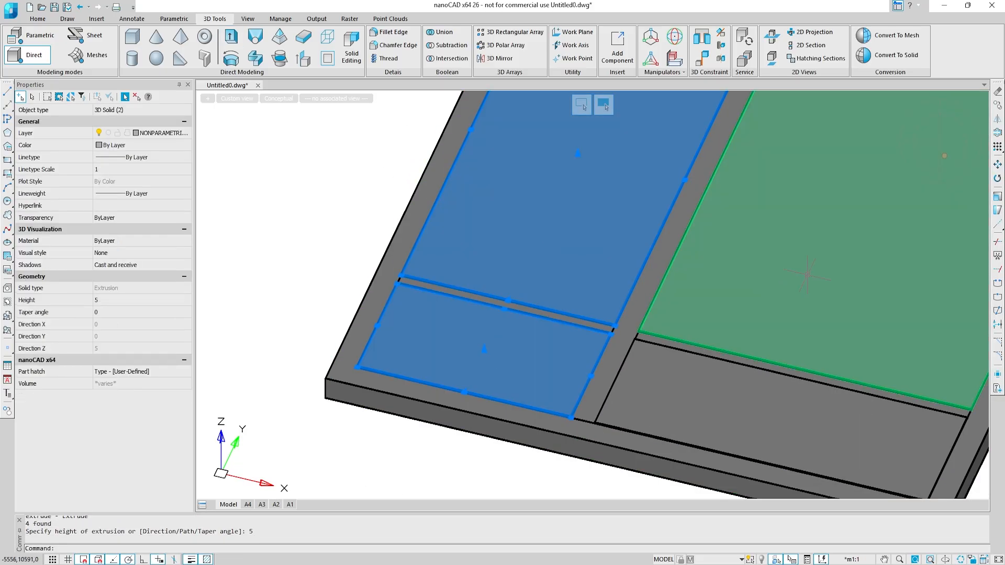
pyautogui.click(808, 275)
pyautogui.click(730, 385)
pyautogui.moveTo(560, 306)
pyautogui.keyDown('shift'); pyautogui.mouseDown(button='middle')
pyautogui.moveTo(603, 273)
pyautogui.moveTo(670, 286)
pyautogui.mouseUp(button='middle'); pyautogui.keyUp('shift')
pyautogui.scroll(4, 778, 315)
pyautogui.scroll(3, 837, 340)
pyautogui.write('m')
pyautogui.press('Return')
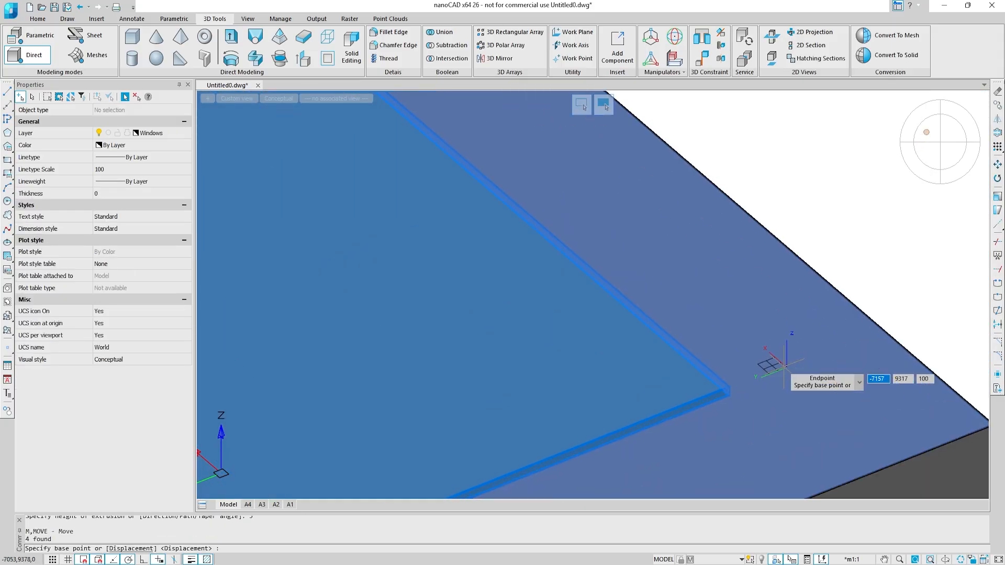
pyautogui.click(701, 397)
pyautogui.scroll(-4, 702, 397)
pyautogui.keyDown('shift'); pyautogui.moveTo(676, 337); pyautogui.dragTo(739, 225, button='middle'); pyautogui.keyUp('shift')
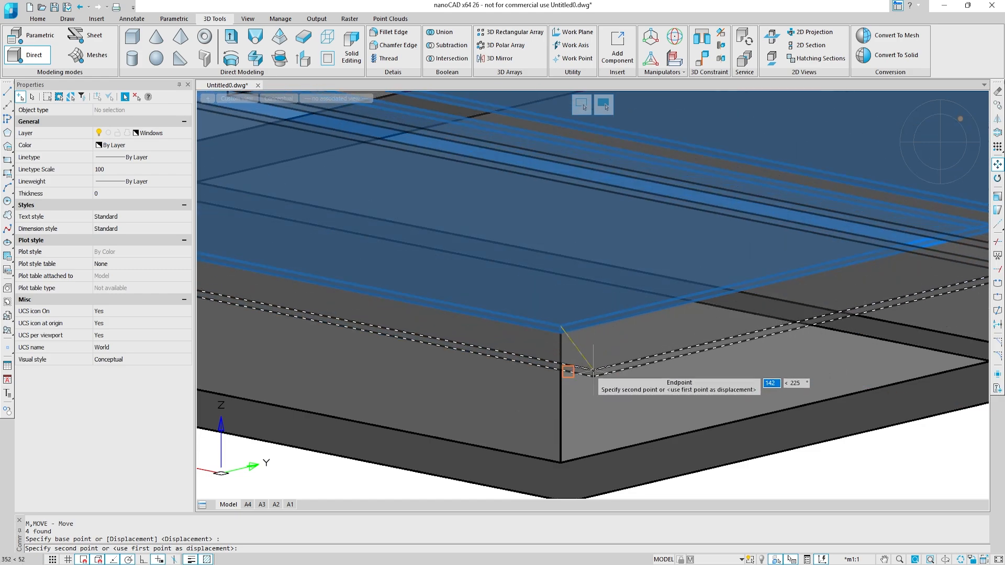
pyautogui.click(561, 400)
pyautogui.scroll(-5, 571, 367)
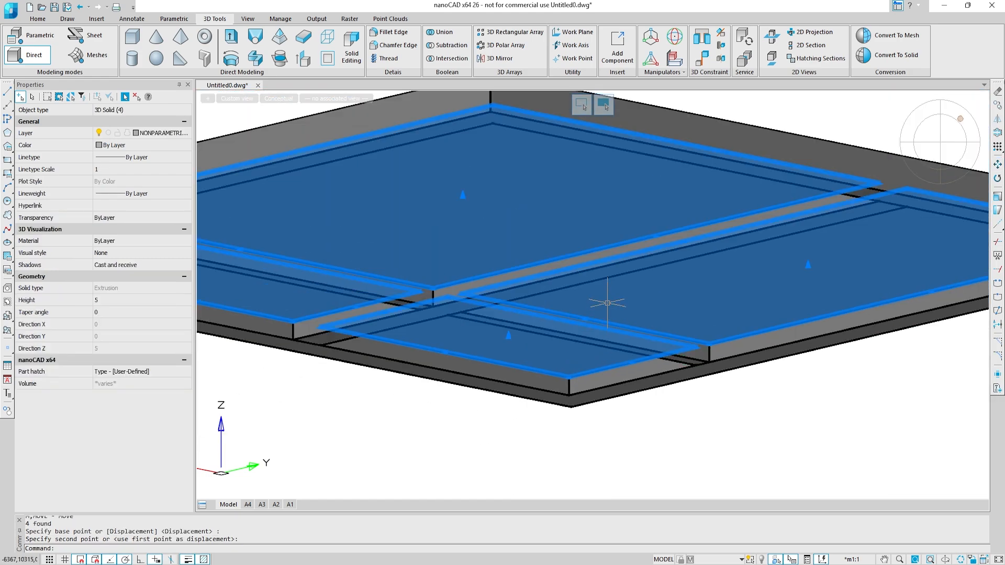
# Copy the four glass panes 10 units upward along Z to make double glazing, and end the command.
pyautogui.keyDown('shift'); pyautogui.moveTo(607, 293); pyautogui.dragTo(620, 361, button='middle'); pyautogui.keyUp('shift')
pyautogui.moveTo(628, 129); pyautogui.dragTo(635, 254, button='middle')
pyautogui.write('co')
pyautogui.press('Return')
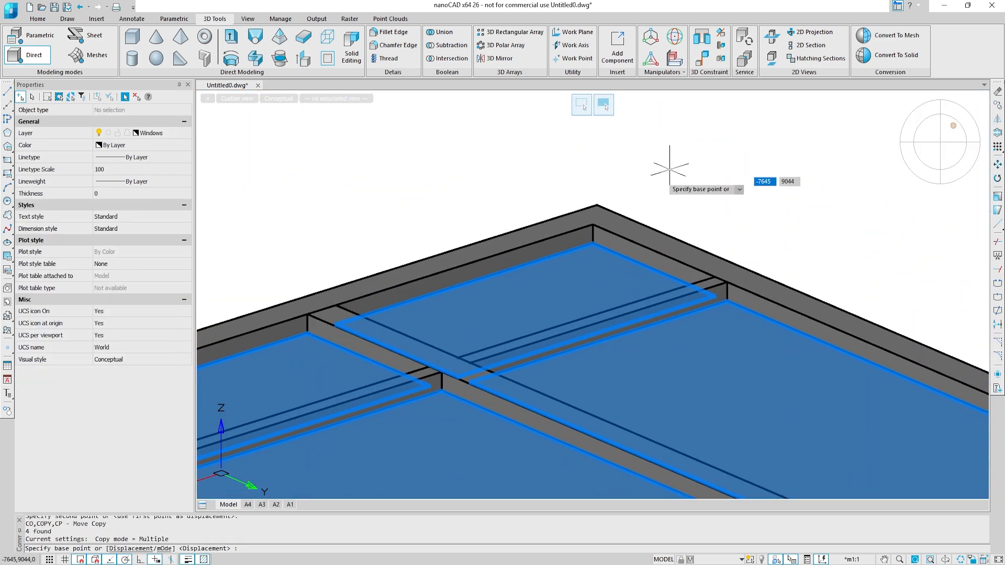
pyautogui.scroll(5, 621, 224)
pyautogui.keyDown('shift'); pyautogui.moveTo(527, 295); pyautogui.dragTo(526, 290, button='middle'); pyautogui.keyUp('shift')
pyautogui.click(527, 295)
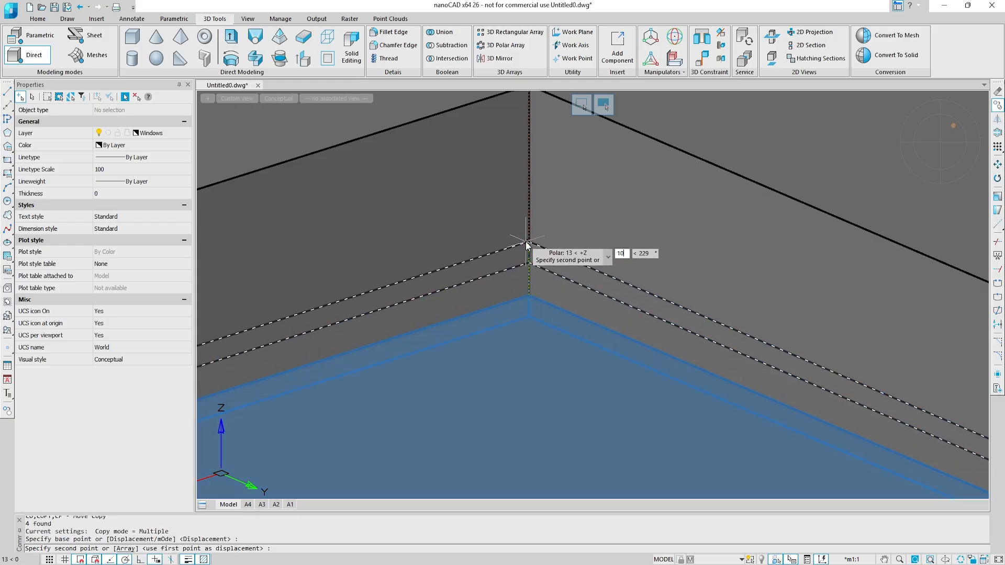
pyautogui.write('10')
pyautogui.press('Return')
pyautogui.scroll(-6, 525, 242)
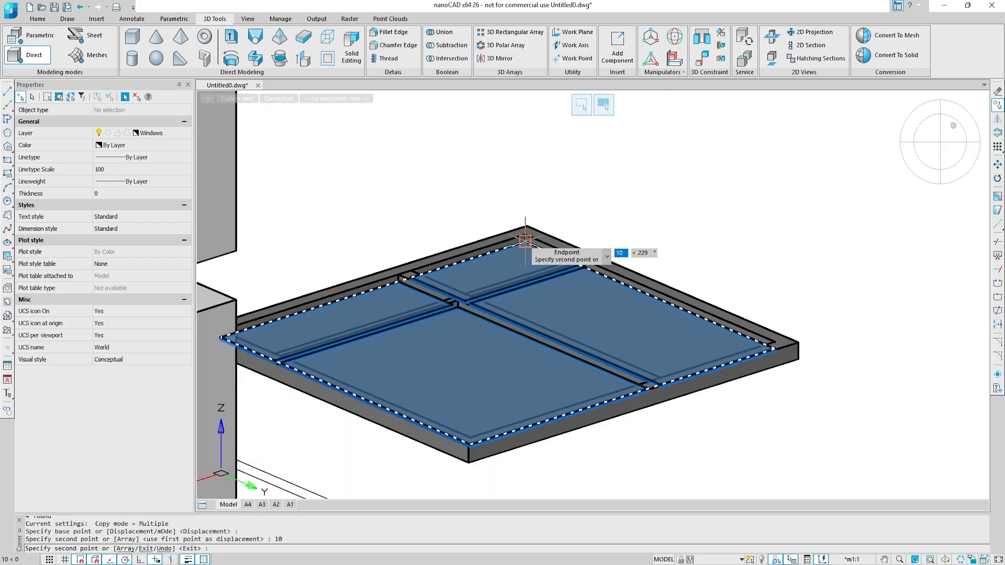
pyautogui.press('Escape')
# Assign all 3D solids of the wide window to the Windows layer, excluding the polylines, and clear the selection.
pyautogui.keyDown('shift'); pyautogui.moveTo(546, 215); pyautogui.dragTo(513, 268, button='middle'); pyautogui.keyUp('shift')
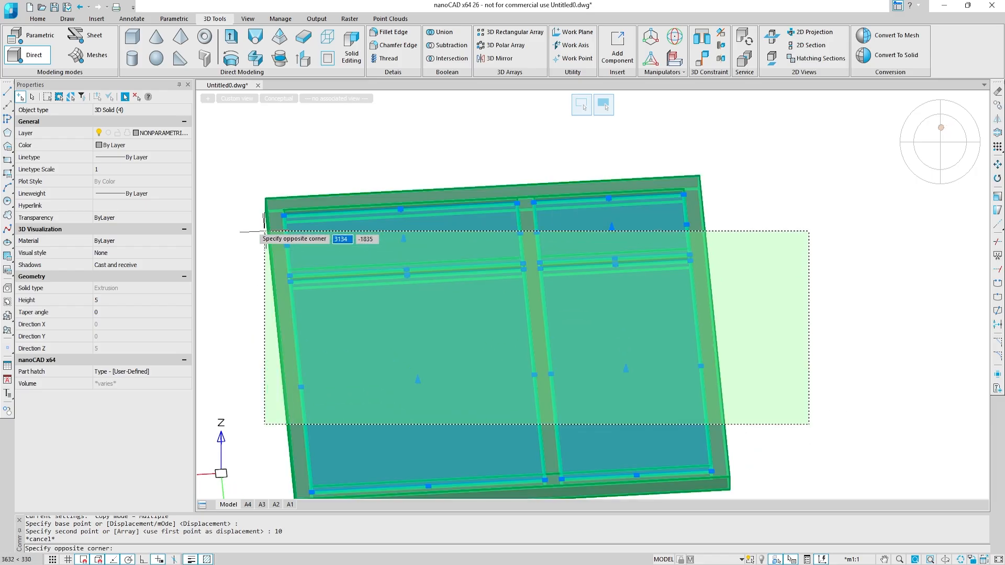
pyautogui.click(245, 169)
pyautogui.click(131, 111)
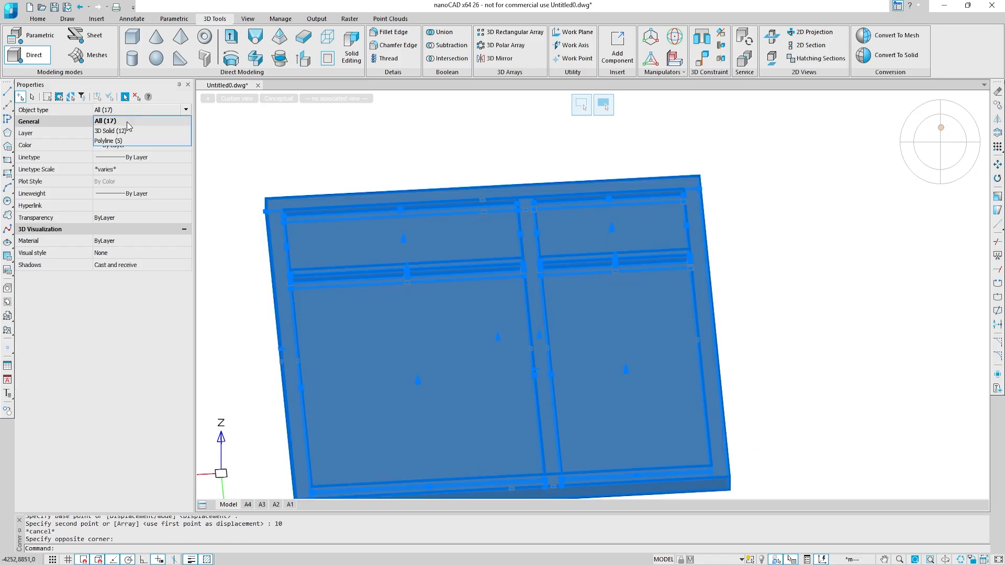
pyautogui.click(127, 126)
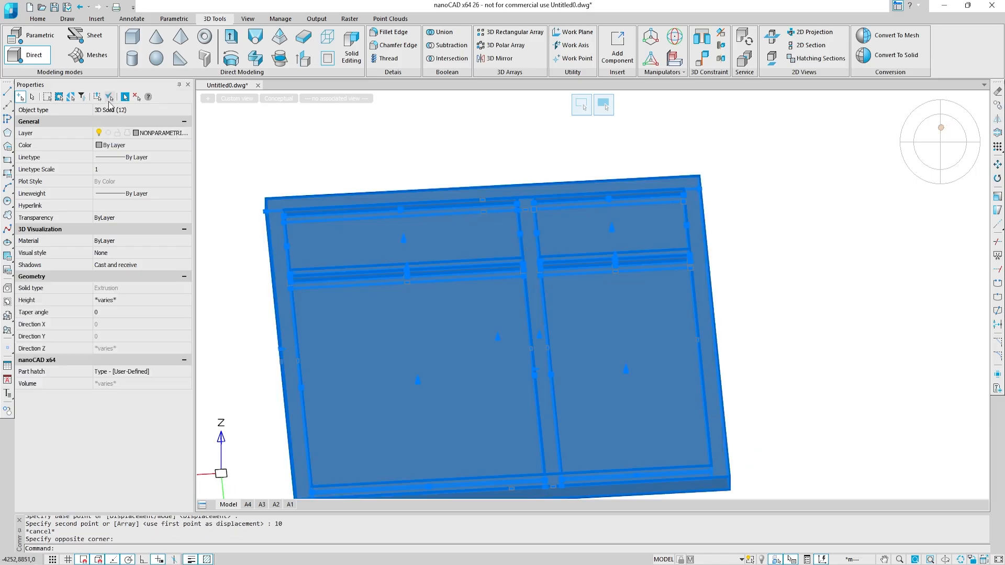
pyautogui.click(150, 134)
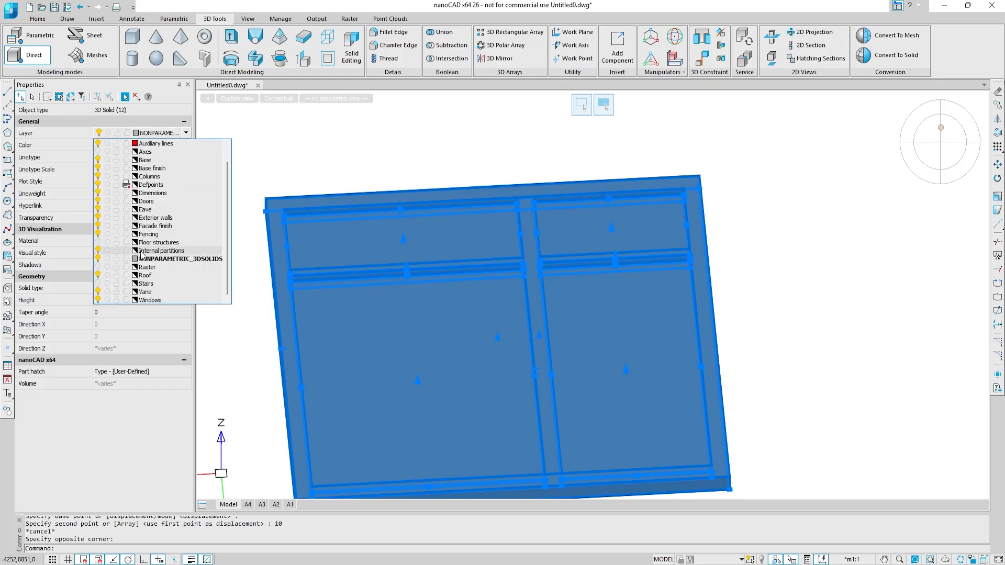
pyautogui.click(151, 297)
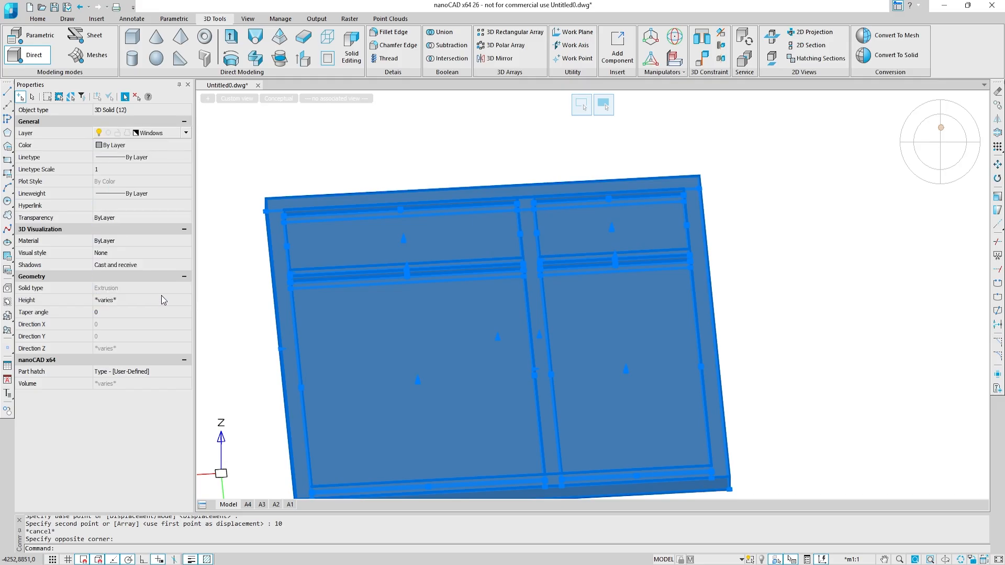
pyautogui.press('Escape')
# Select all eight glass panes of the wide window and set their color to 254.
pyautogui.click(419, 368)
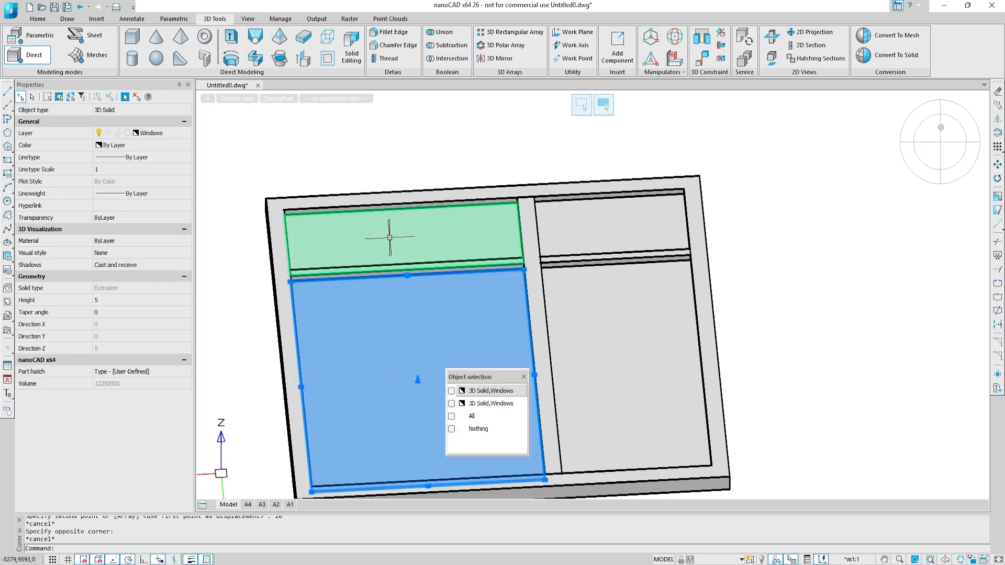
pyautogui.click(392, 225)
pyautogui.click(588, 232)
pyautogui.click(597, 373)
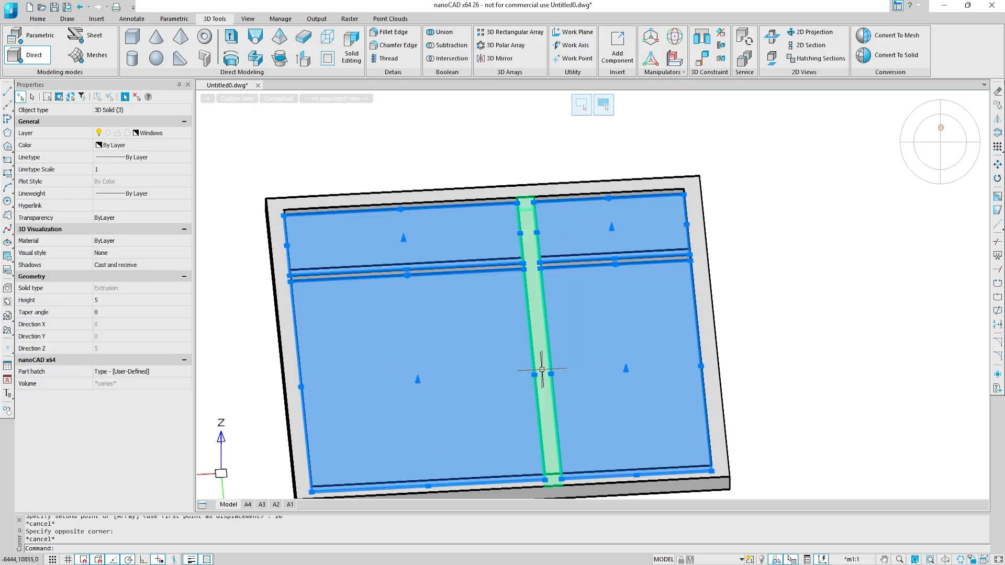
pyautogui.keyDown('shift'); pyautogui.moveTo(538, 359); pyautogui.dragTo(447, 348, button='middle'); pyautogui.keyUp('shift')
pyautogui.click(415, 354)
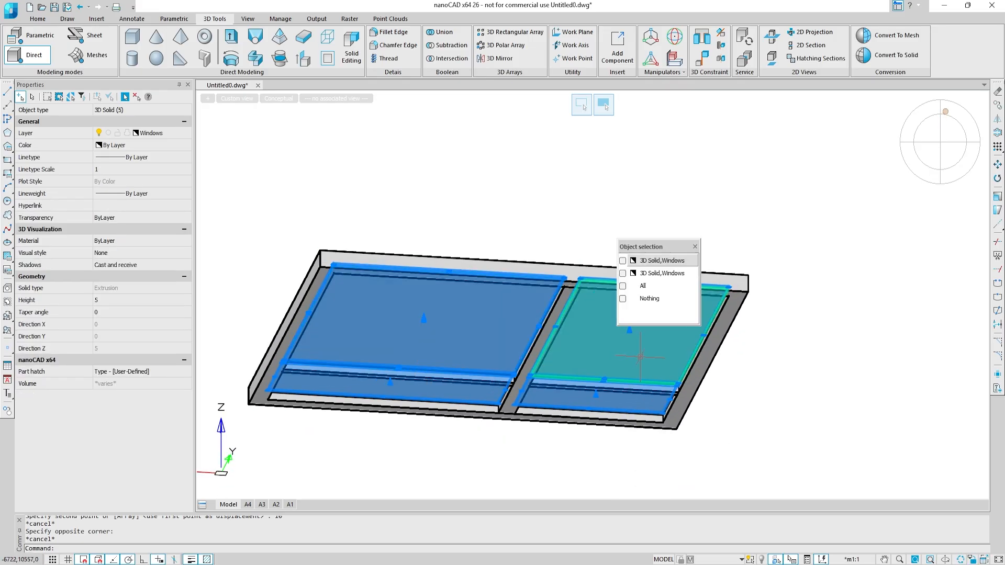
pyautogui.click(640, 356)
pyautogui.scroll(2, 555, 403)
pyautogui.click(556, 402)
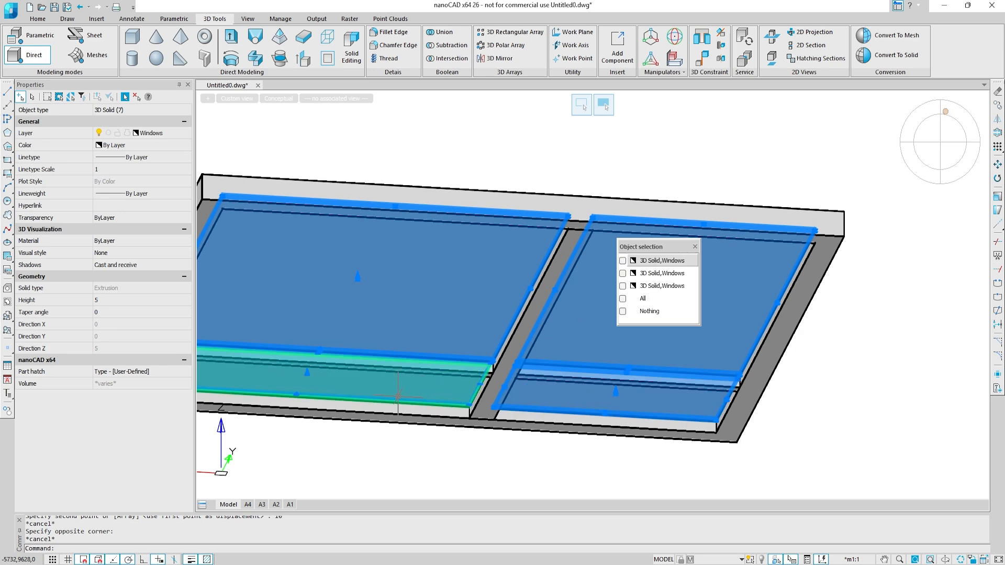
pyautogui.keyDown('shift'); pyautogui.moveTo(532, 162); pyautogui.dragTo(532, 293, button='middle'); pyautogui.keyUp('shift')
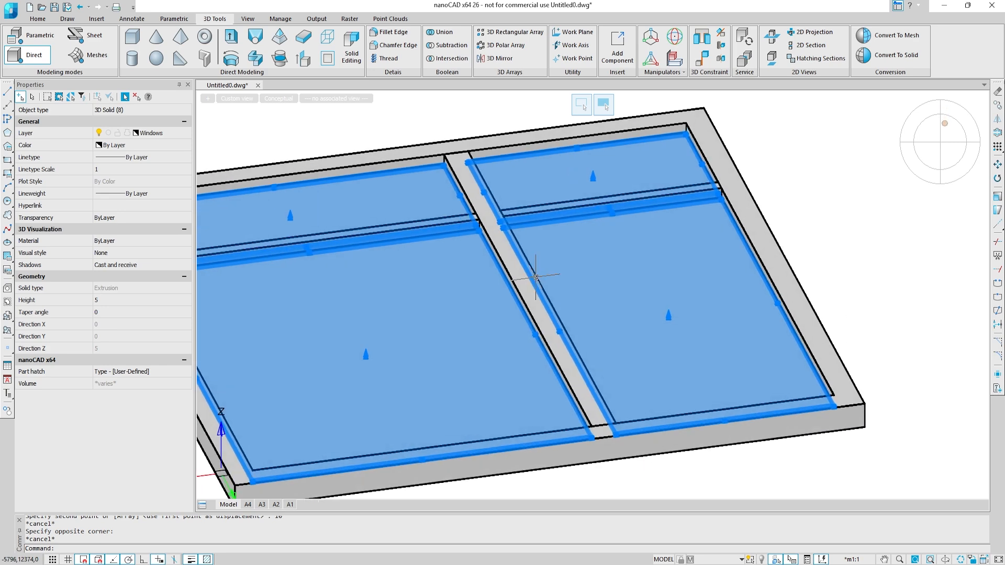
pyautogui.click(153, 146)
pyautogui.click(118, 242)
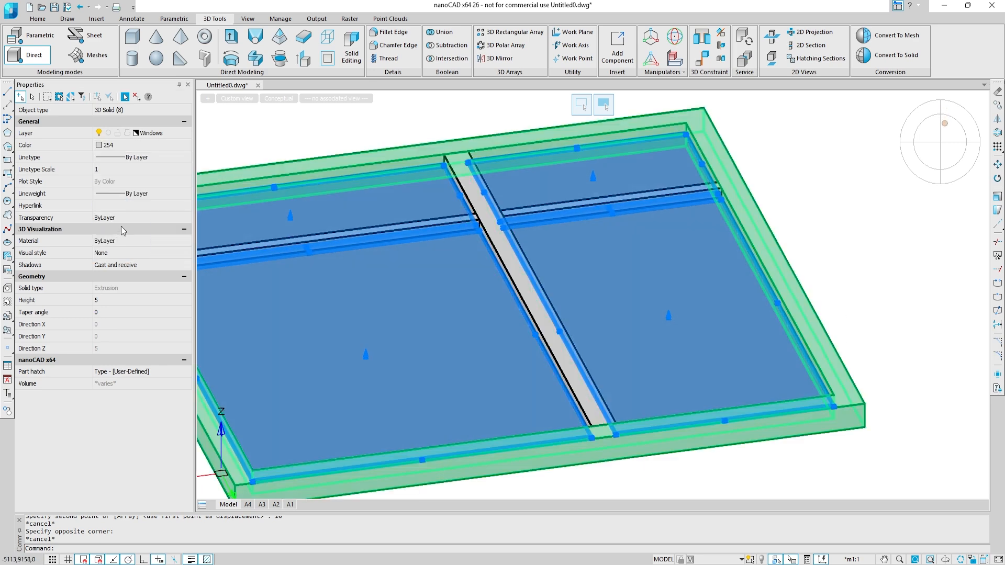
# Set the transparency of the eight glass panes to 70 and clear the selection.
pyautogui.click(179, 217)
pyautogui.write('70')
pyautogui.press('Return')
pyautogui.press('Escape')
# Rotate the wide window's 3D solids 90 degrees about the X axis with 3D Rotate, leaving out its polylines.
pyautogui.scroll(-5, 826, 257)
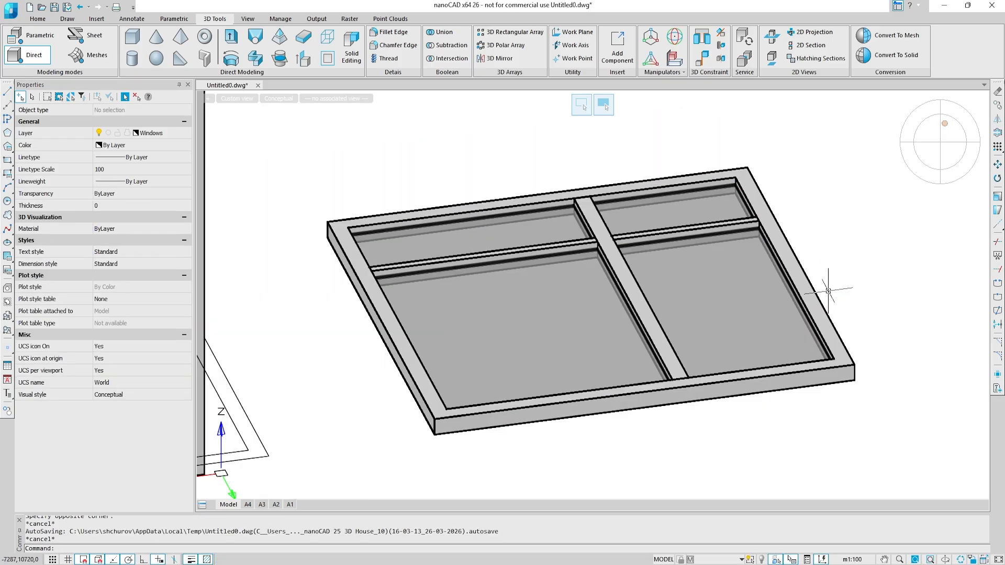
pyautogui.click(762, 366)
pyautogui.click(565, 158)
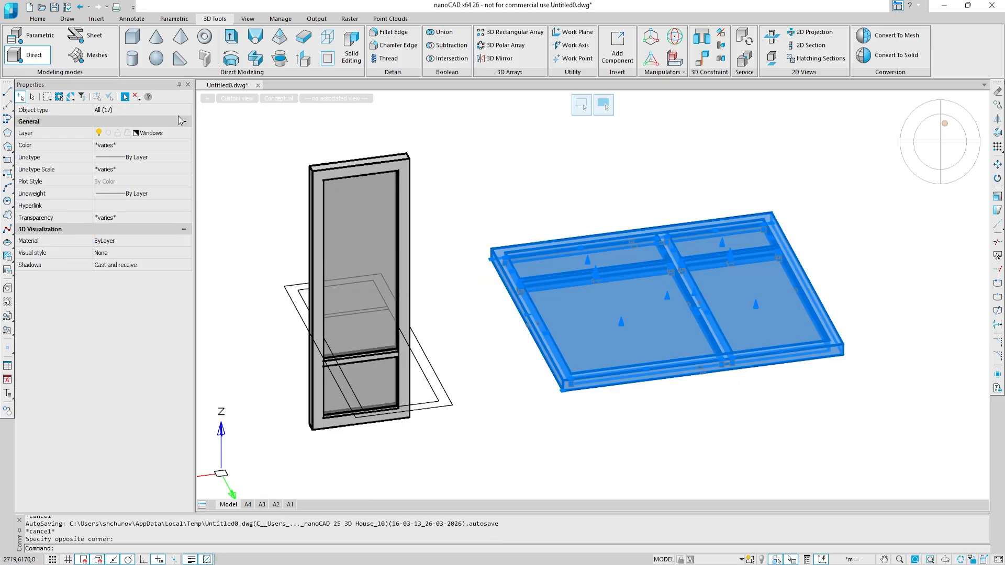
pyautogui.click(139, 131)
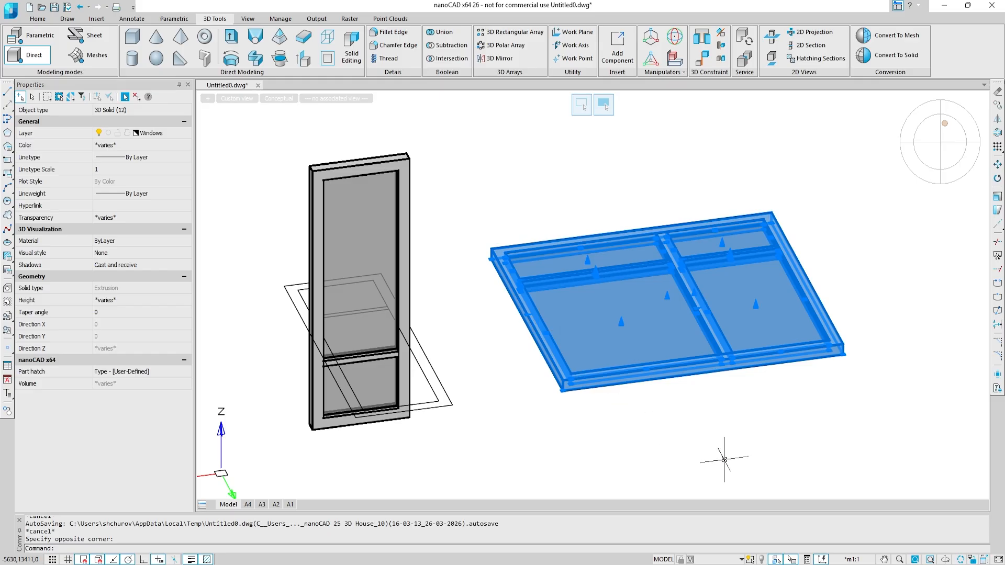
pyautogui.click(673, 41)
pyautogui.scroll(3, 660, 286)
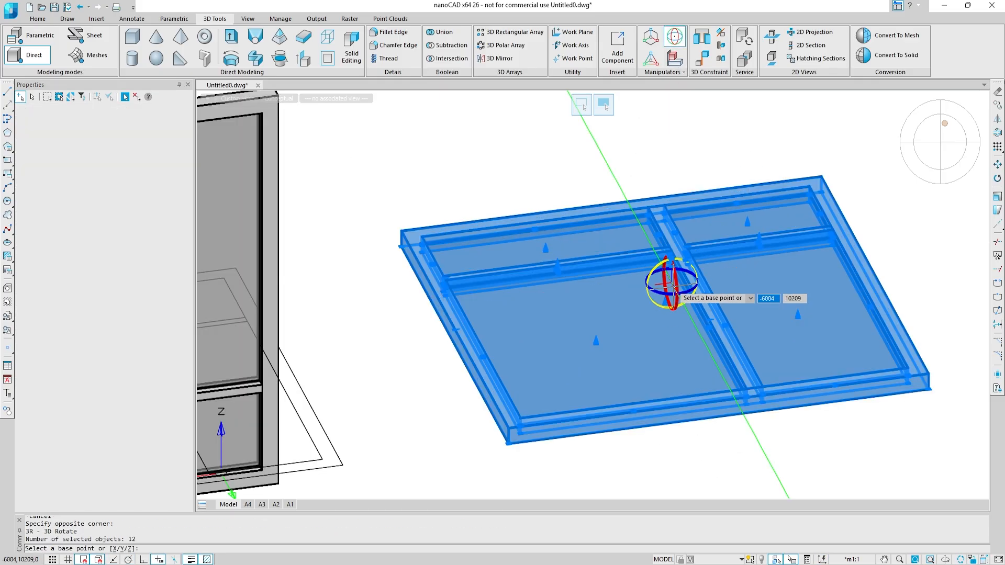
pyautogui.click(660, 285)
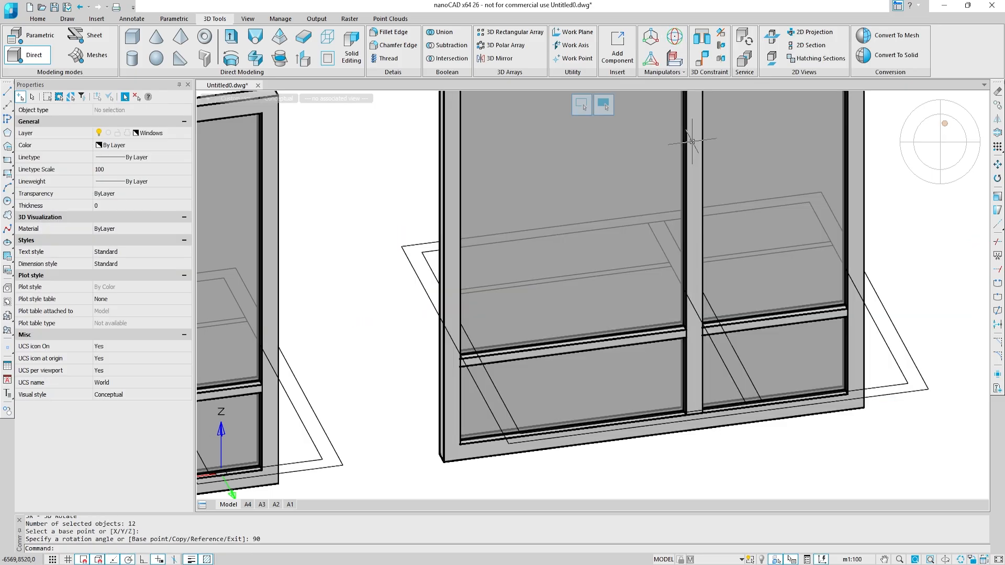
# Define a block named "Window 2600x2500" from the wide window's 3D solids, excluding the polylines, and pick its base point.
pyautogui.scroll(-4, 692, 140)
pyautogui.moveTo(746, 152); pyautogui.dragTo(673, 217, button='middle')
pyautogui.click(769, 370)
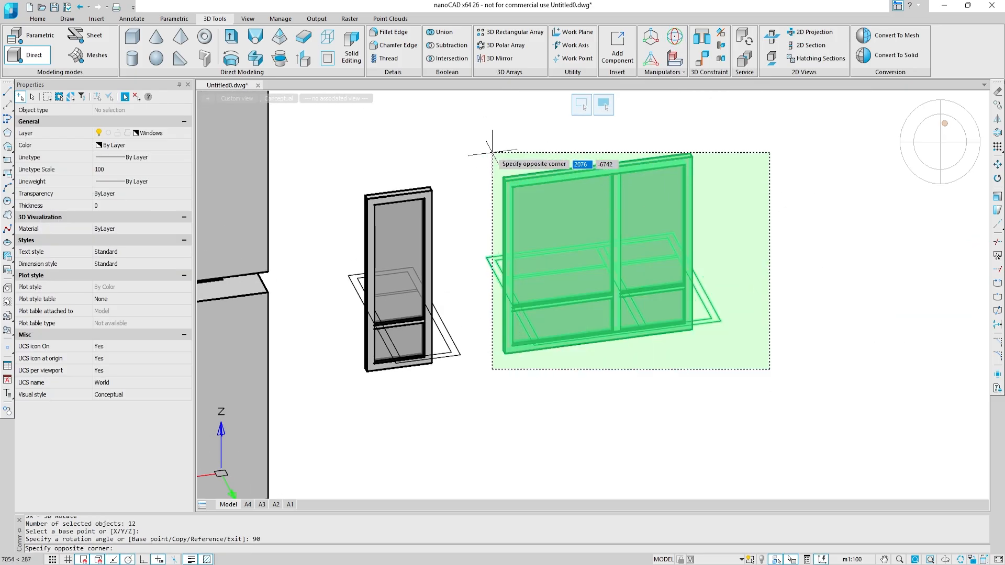
pyautogui.click(492, 152)
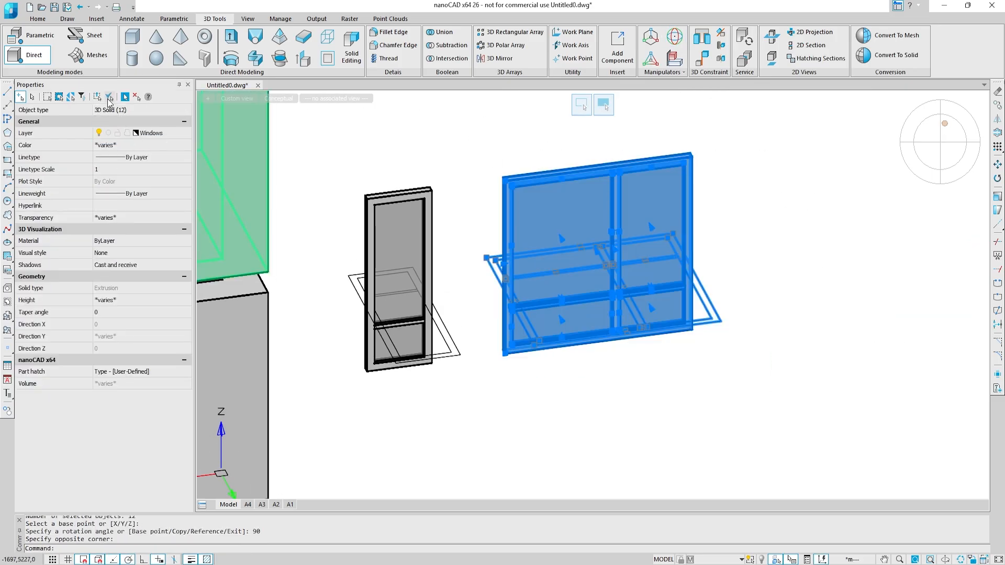
pyautogui.write('wbl')
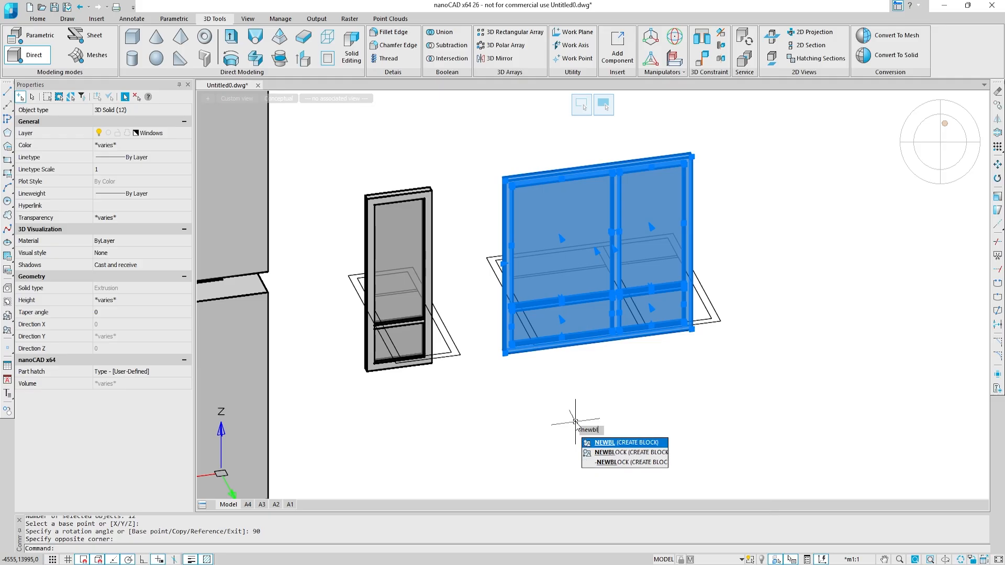
pyautogui.press('Return')
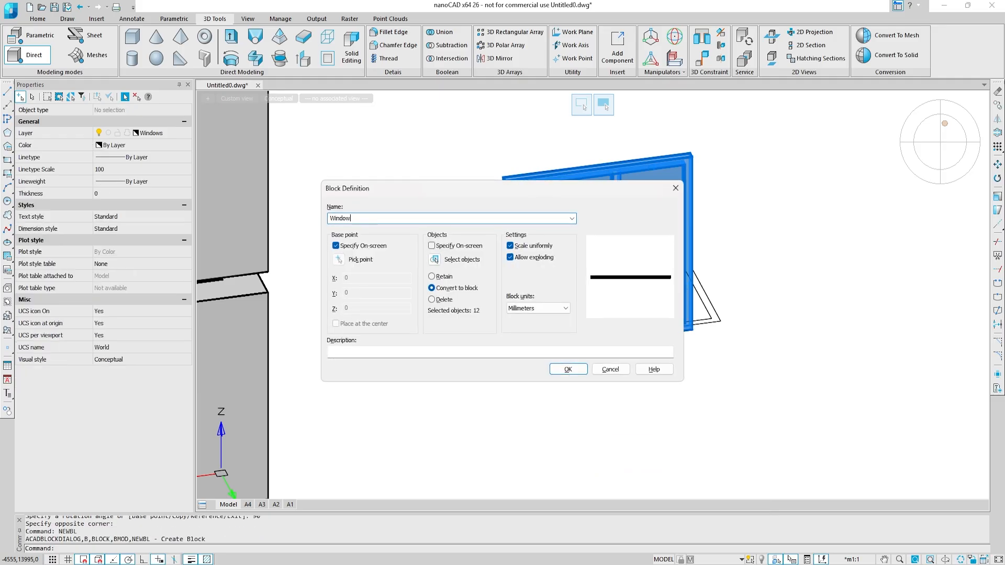
pyautogui.press('Return')
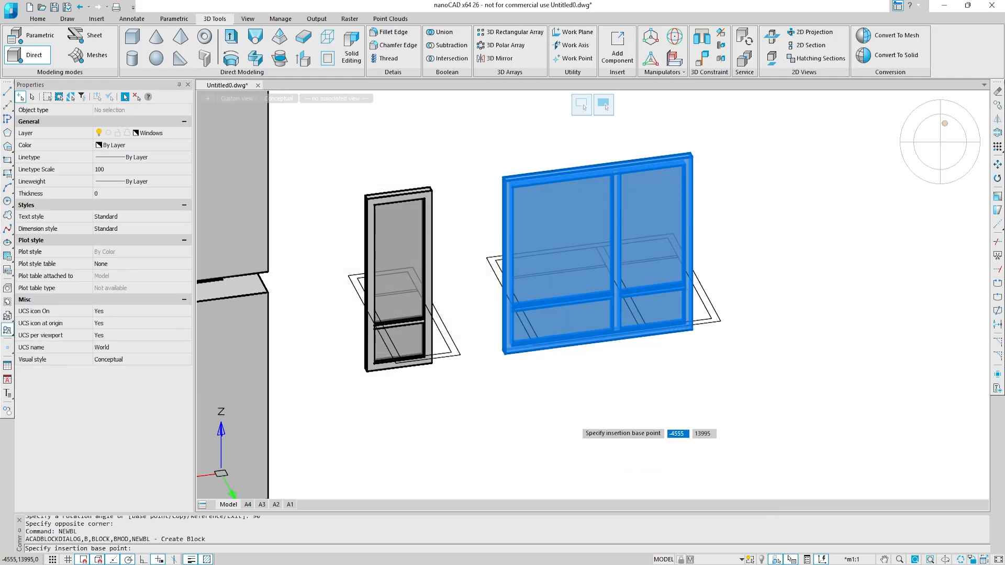
pyautogui.scroll(3, 507, 370)
pyautogui.scroll(-4, 471, 322)
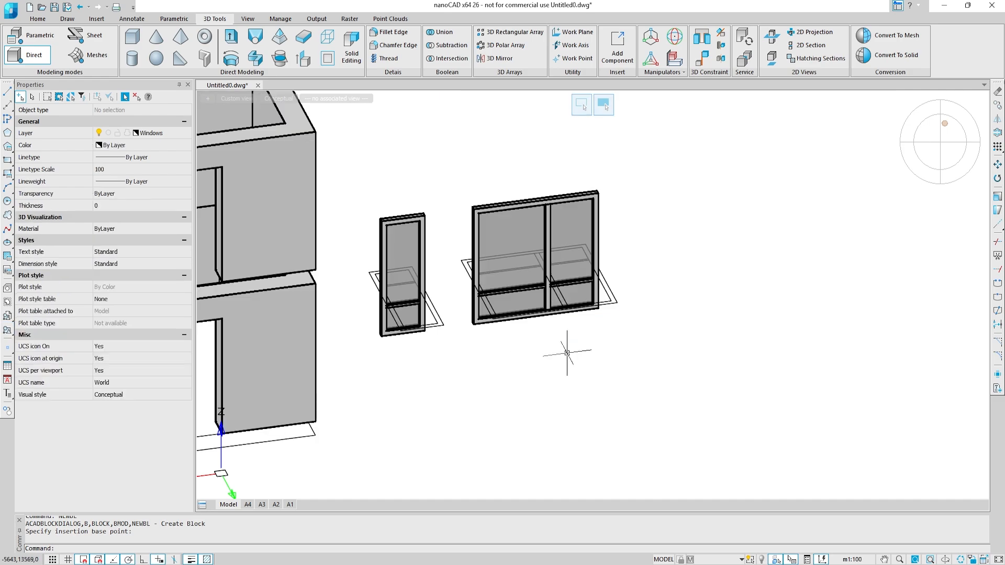
# Copy the wide window block from its lower corner into the two wide ground-floor openings of the house's front wall.
pyautogui.scroll(-3, 583, 369)
pyautogui.keyDown('shift'); pyautogui.moveTo(583, 370); pyautogui.dragTo(461, 345, button='middle'); pyautogui.keyUp('shift')
pyautogui.scroll(-3, 461, 345)
pyautogui.keyDown('shift'); pyautogui.moveTo(748, 325); pyautogui.dragTo(422, 400, button='middle'); pyautogui.keyUp('shift')
pyautogui.scroll(4, 493, 324)
pyautogui.scroll(3, 422, 400)
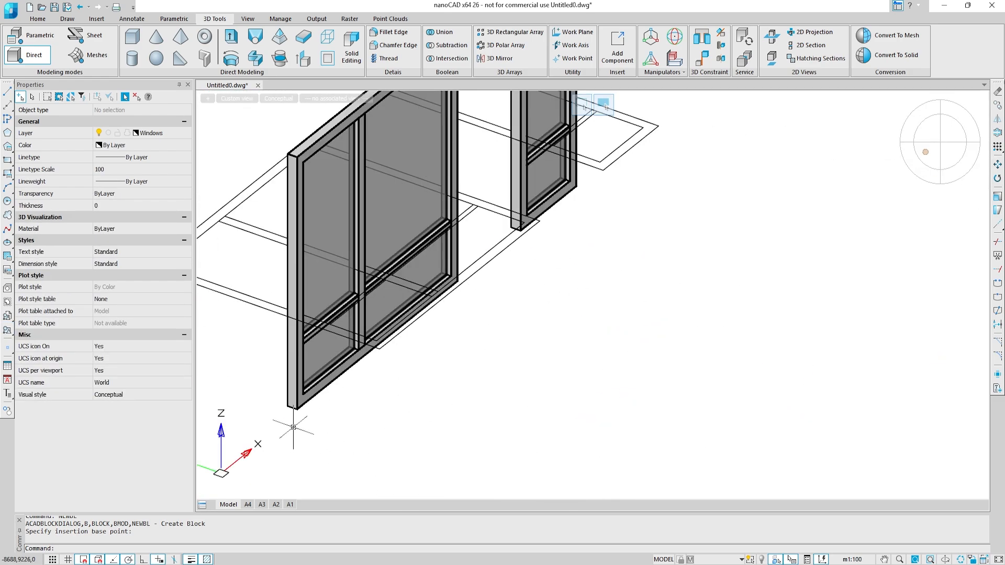
pyautogui.scroll(-1, 401, 431)
pyautogui.click(400, 407)
pyautogui.scroll(2, 401, 407)
pyautogui.press('Return')
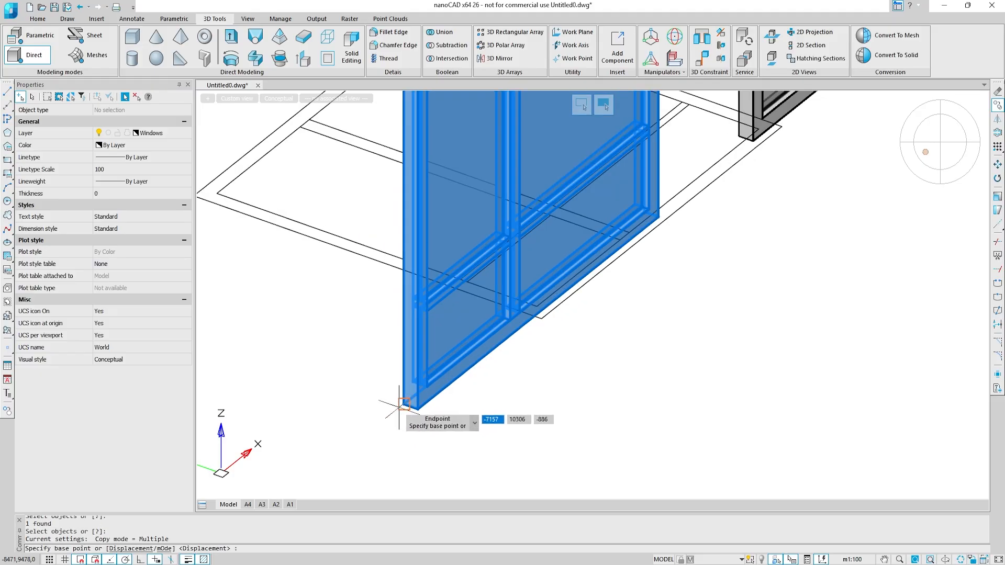
pyautogui.click(403, 410)
pyautogui.scroll(-6, 471, 402)
pyautogui.moveTo(816, 366); pyautogui.dragTo(650, 372, button='middle')
pyautogui.keyDown('shift'); pyautogui.moveTo(650, 372); pyautogui.dragTo(413, 239, button='middle'); pyautogui.keyUp('shift')
pyautogui.scroll(4, 461, 267)
pyautogui.click(438, 365)
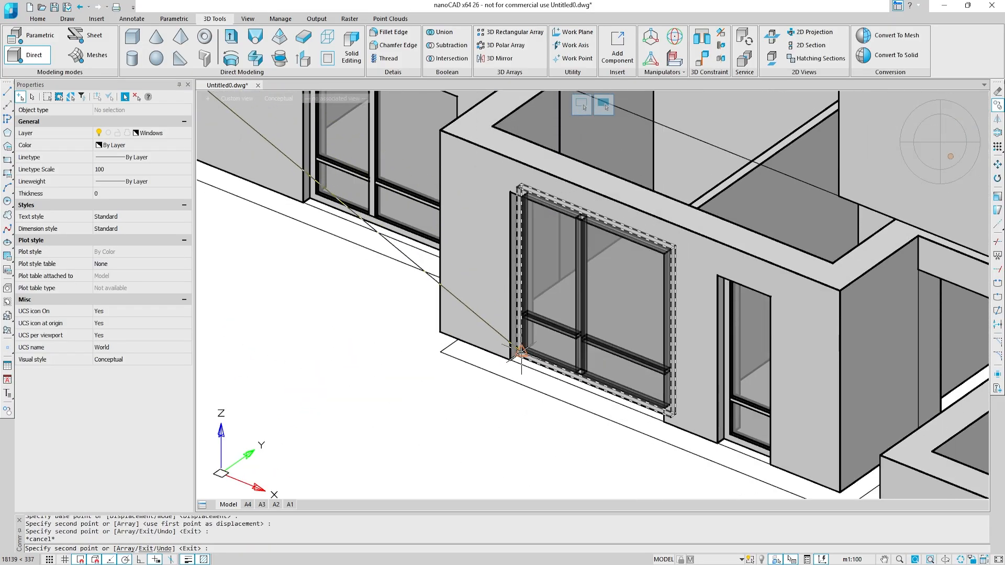
pyautogui.press('Escape')
pyautogui.press('Escape')
pyautogui.keyDown('shift'); pyautogui.moveTo(448, 426); pyautogui.dragTo(527, 374, button='middle'); pyautogui.keyUp('shift')
pyautogui.scroll(-4, 628, 419)
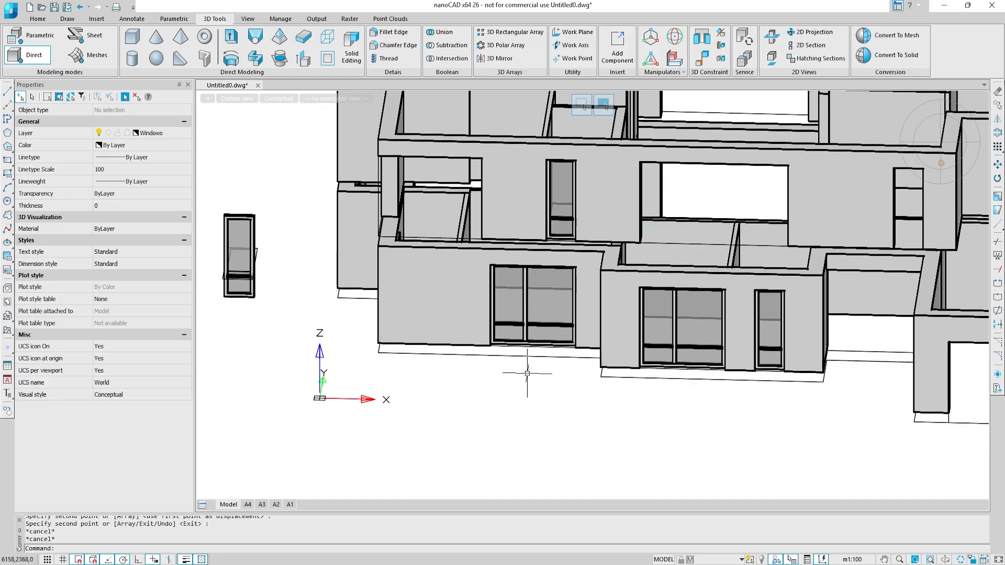
pyautogui.keyDown('shift'); pyautogui.moveTo(767, 387); pyautogui.dragTo(757, 321, button='middle'); pyautogui.keyUp('shift')
pyautogui.moveTo(756, 320); pyautogui.dragTo(659, 429, button='middle')
pyautogui.keyDown('shift'); pyautogui.moveTo(658, 429); pyautogui.dragTo(646, 403, button='middle'); pyautogui.keyUp('shift')
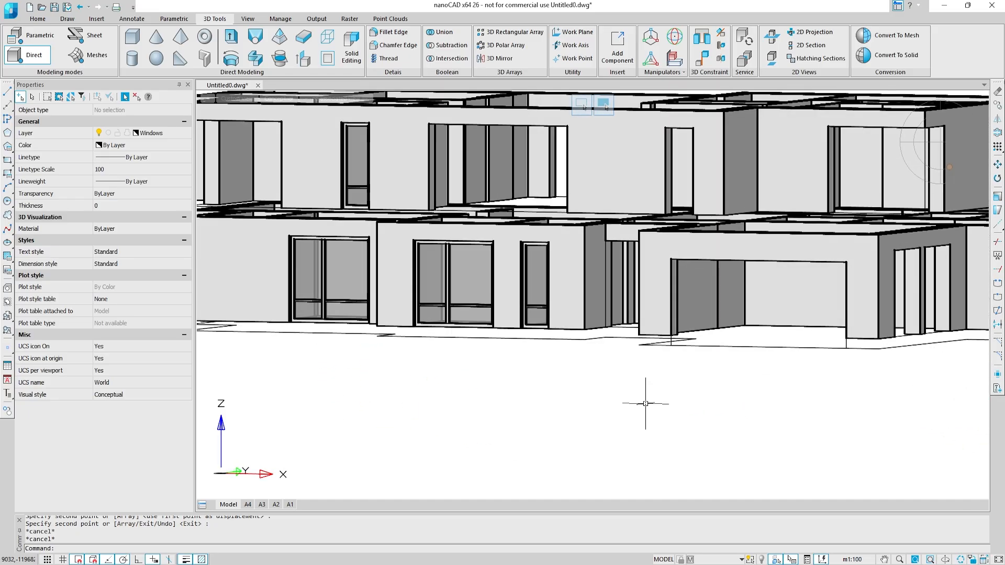
# Copy the wide window block about 3700 mm along the negative X axis, beside the existing window types.
pyautogui.click(941, 141)
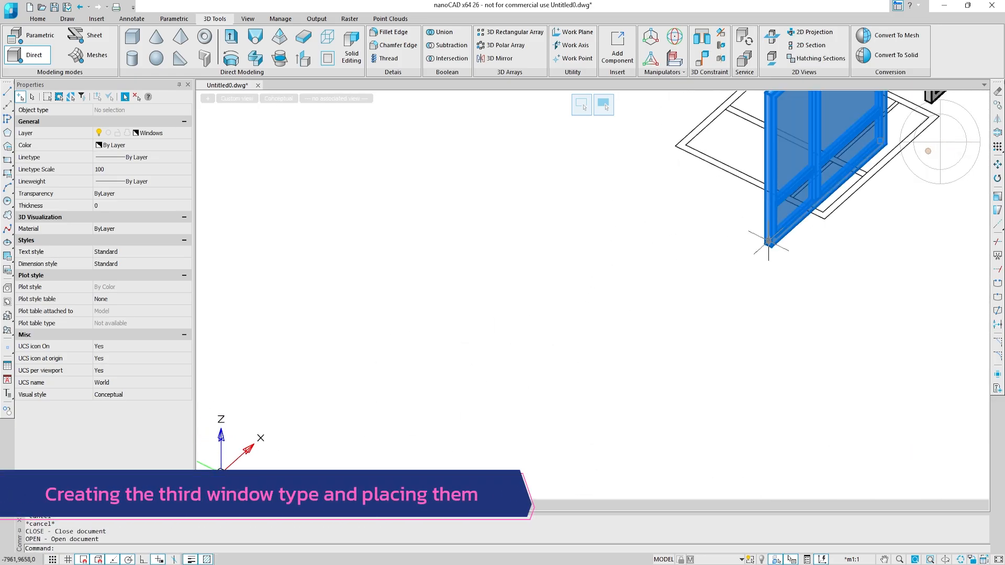
pyautogui.click(768, 241)
pyautogui.click(994, 107)
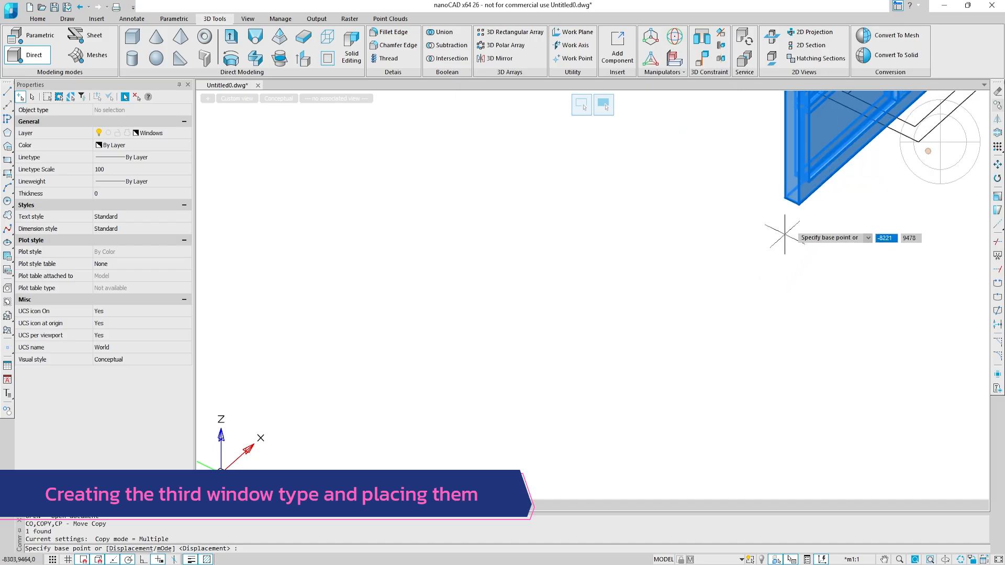
pyautogui.click(798, 204)
pyautogui.scroll(-3, 693, 296)
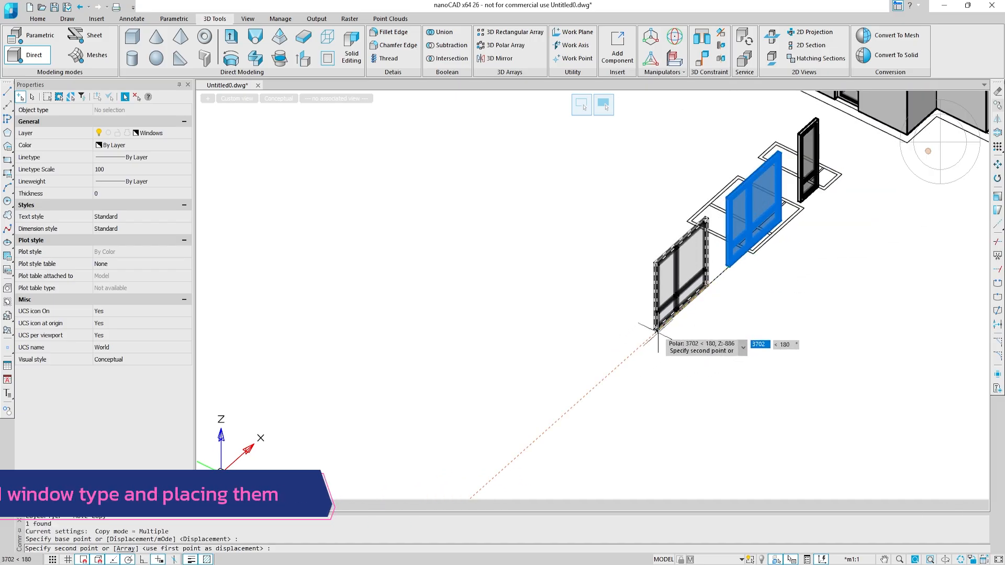
pyautogui.click(657, 331)
pyautogui.press('Escape')
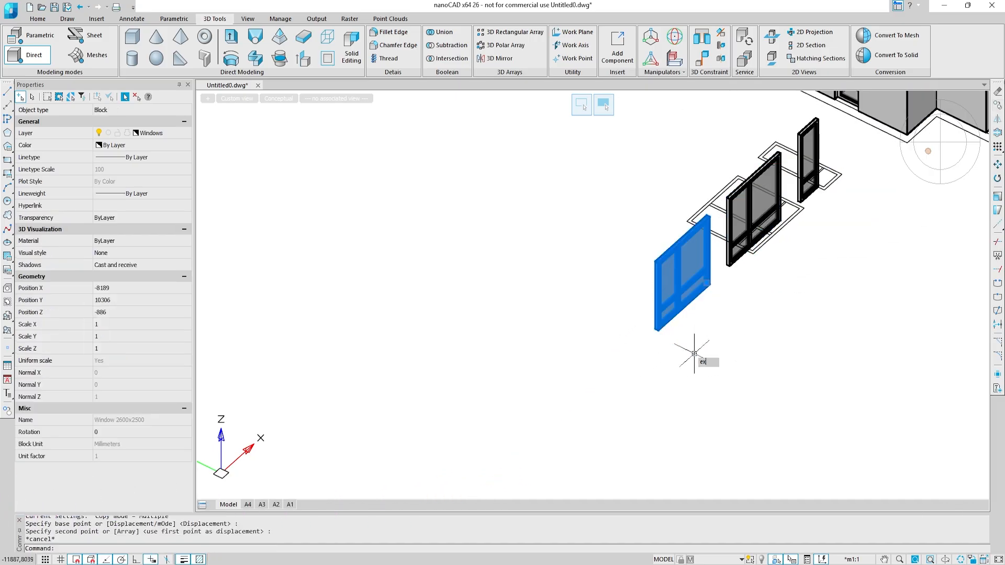
# Explode the new copy and erase its vertical mullion and the two front glass panes of the wider section.
pyautogui.write('ex')
pyautogui.press('Return')
pyautogui.keyDown('shift'); pyautogui.moveTo(700, 350); pyautogui.dragTo(649, 419, button='middle'); pyautogui.keyUp('shift')
pyautogui.scroll(5, 555, 335)
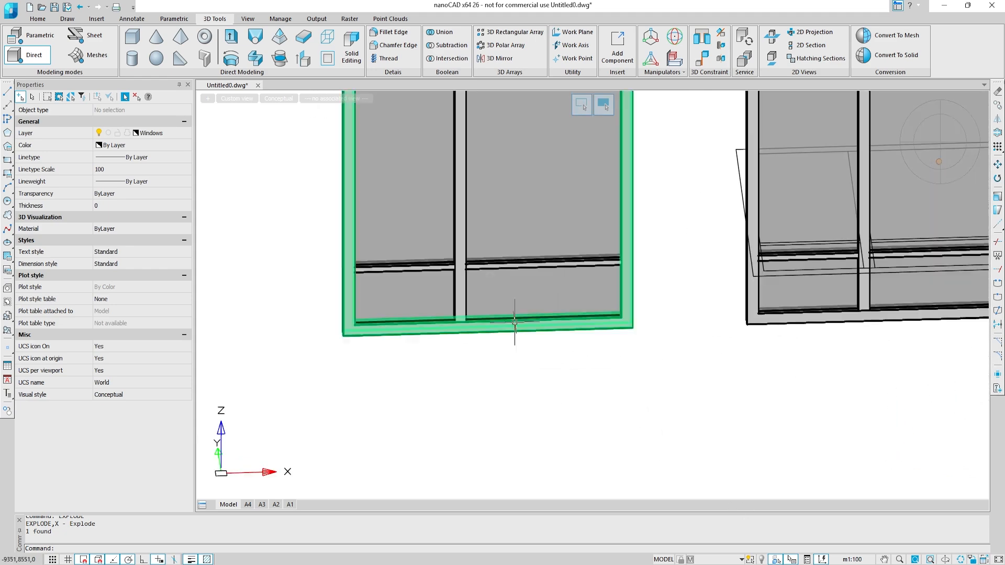
pyautogui.click(502, 204)
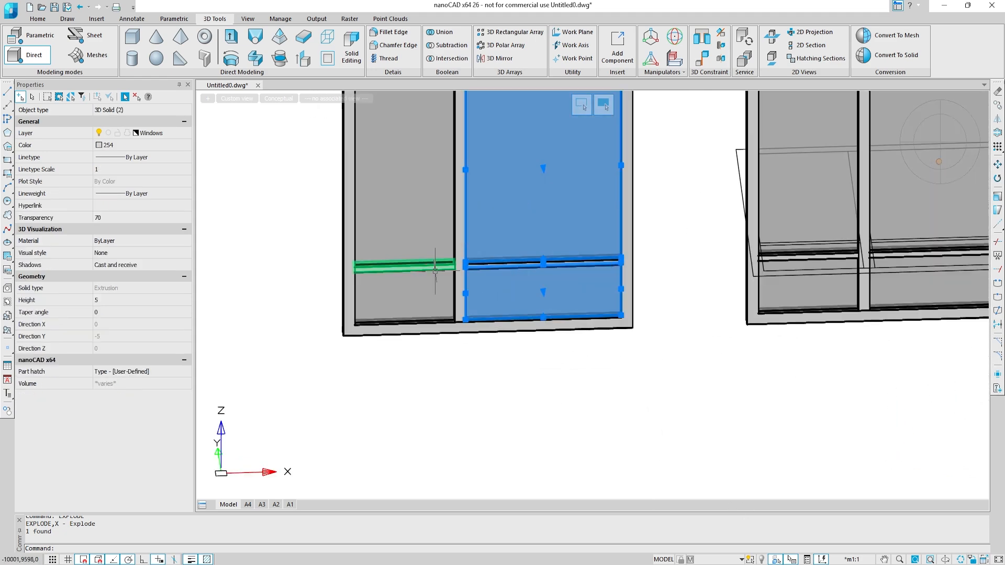
pyautogui.write('e')
pyautogui.press('Return')
# Erase the two remaining glass panes and the horizontal rail of the copied window's wider section.
pyautogui.click(583, 296)
pyautogui.click(560, 218)
pyautogui.scroll(4, 503, 256)
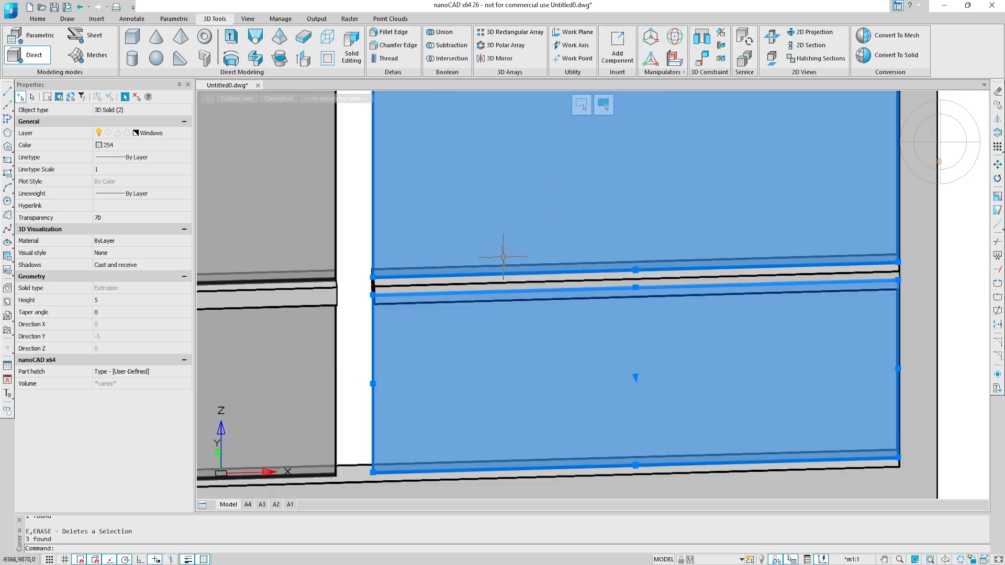
pyautogui.write('e')
pyautogui.press('Return')
pyautogui.scroll(-5, 487, 285)
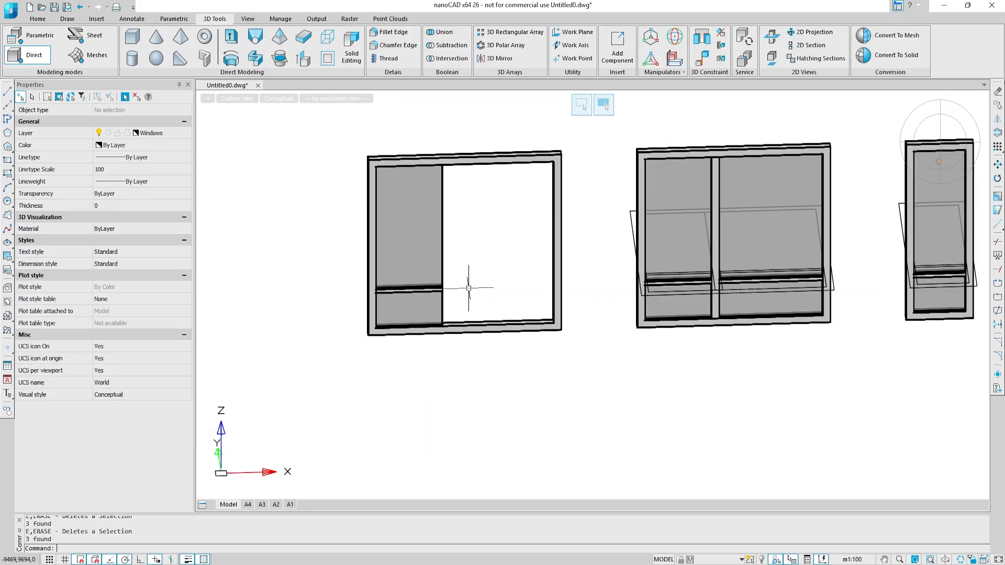
# Narrow the copied frame by shifting the inner and outer faces of its right jamb inward 500 mm with Presspull.
pyautogui.click(303, 59)
pyautogui.scroll(5, 593, 273)
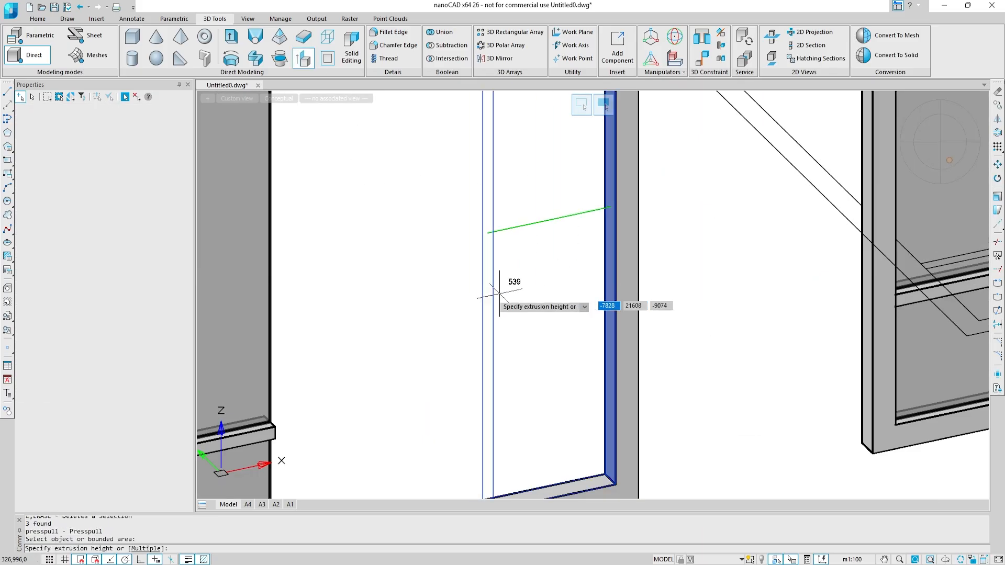
pyautogui.press('Return')
pyautogui.keyDown('shift'); pyautogui.moveTo(645, 294); pyautogui.dragTo(582, 289, button='middle'); pyautogui.keyUp('shift')
pyautogui.click(570, 276)
pyautogui.write('500')
pyautogui.press('Return')
# Extend the two upper glass panes of the copied window to the right jamb with Presspull.
pyautogui.moveTo(303, 184); pyautogui.dragTo(466, 299, button='middle')
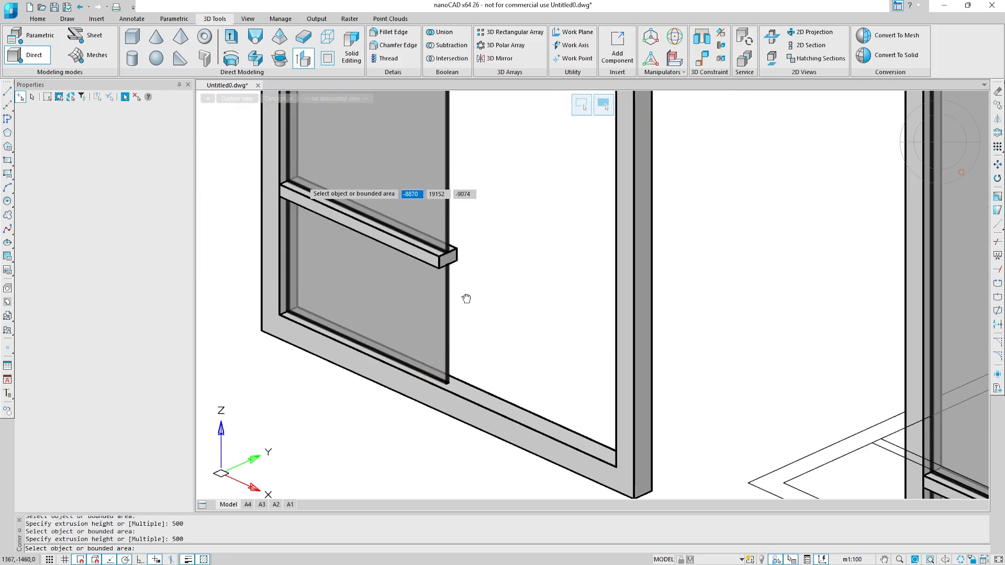
pyautogui.scroll(6, 464, 266)
pyautogui.click(457, 261)
pyautogui.scroll(-5, 456, 261)
pyautogui.keyDown('shift'); pyautogui.moveTo(460, 263); pyautogui.dragTo(620, 261, button='middle'); pyautogui.keyUp('shift')
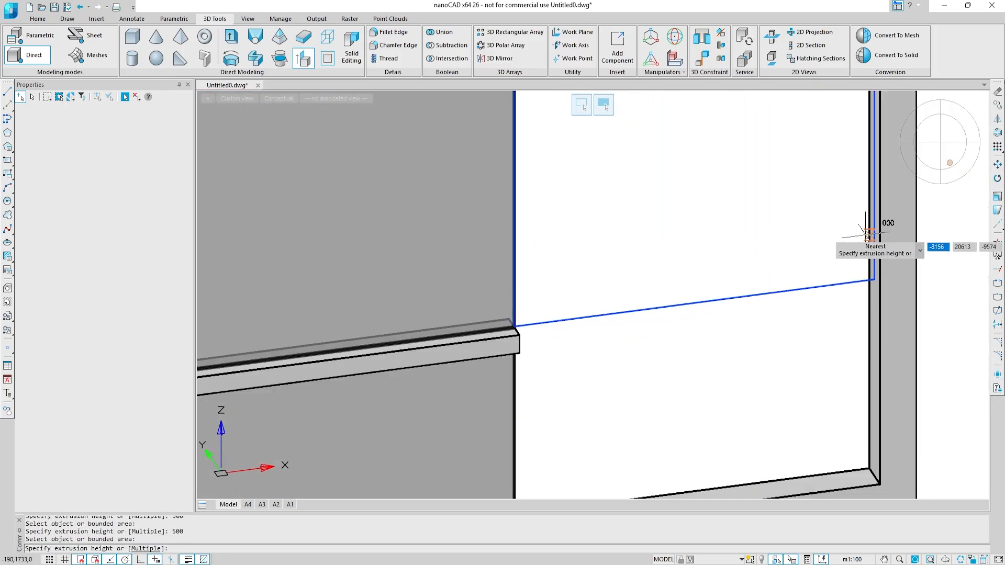
pyautogui.click(868, 231)
pyautogui.keyDown('shift'); pyautogui.moveTo(759, 246); pyautogui.dragTo(728, 272, button='middle'); pyautogui.keyUp('shift')
pyautogui.scroll(5, 506, 262)
pyautogui.click(552, 288)
pyautogui.scroll(-5, 553, 288)
pyautogui.click(813, 257)
# Extend the copied window's horizontal rail to the right jamb with Presspull.
pyautogui.keyDown('shift'); pyautogui.moveTo(571, 315); pyautogui.dragTo(533, 313, button='middle'); pyautogui.keyUp('shift')
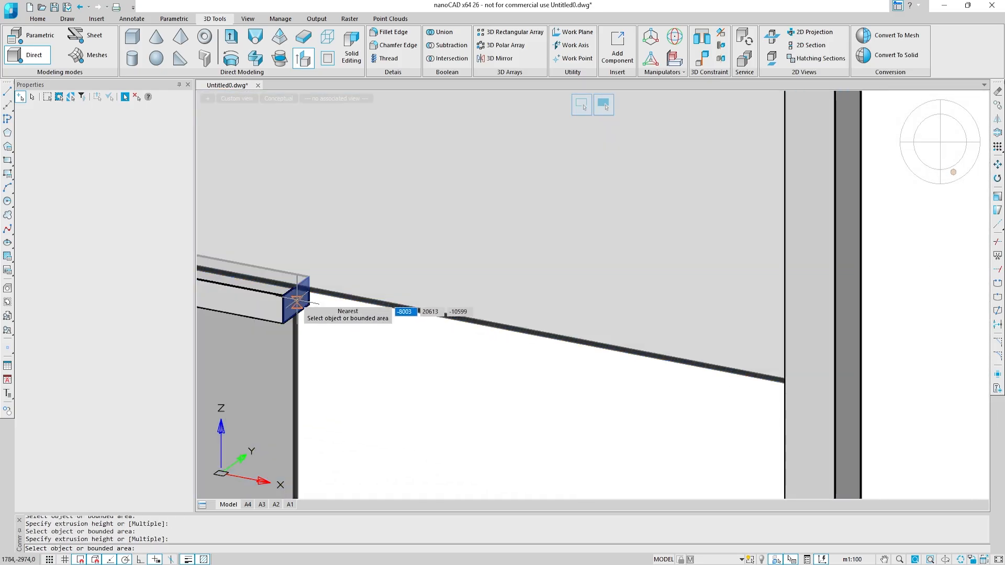
pyautogui.click(296, 301)
pyautogui.keyDown('shift'); pyautogui.moveTo(328, 347); pyautogui.dragTo(397, 335, button='middle'); pyautogui.keyUp('shift')
pyautogui.click(622, 291)
# Extend the two lower glass panes of the copied window to the right jamb with Presspull and end the command.
pyautogui.keyDown('shift'); pyautogui.moveTo(544, 305); pyautogui.dragTo(445, 293, button='middle'); pyautogui.keyUp('shift')
pyautogui.scroll(5, 321, 265)
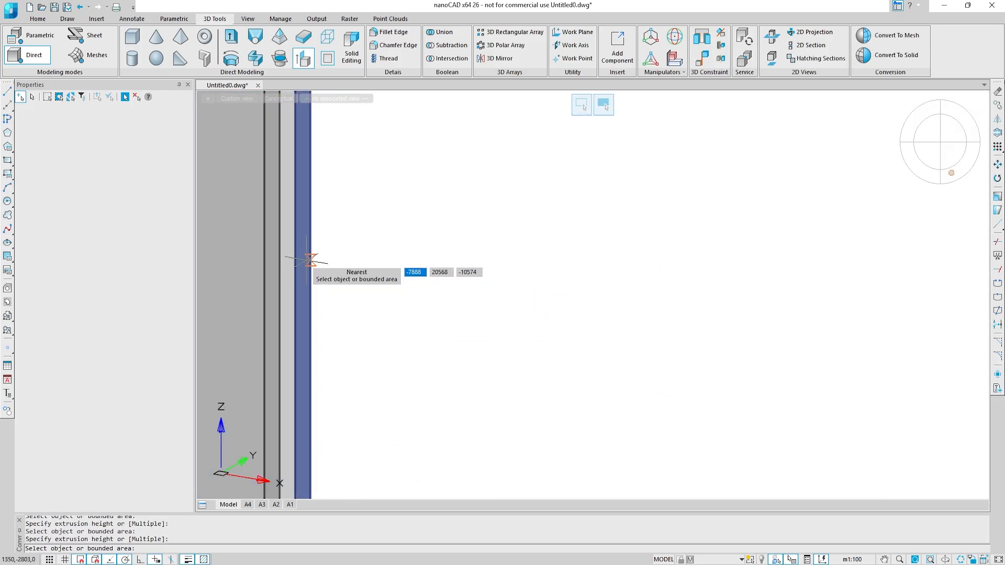
pyautogui.click(313, 261)
pyautogui.scroll(-5, 314, 261)
pyautogui.keyDown('shift'); pyautogui.moveTo(377, 272); pyautogui.dragTo(607, 279, button='middle'); pyautogui.keyUp('shift')
pyautogui.click(863, 262)
pyautogui.keyDown('shift'); pyautogui.moveTo(862, 262); pyautogui.dragTo(623, 280, button='middle'); pyautogui.keyUp('shift')
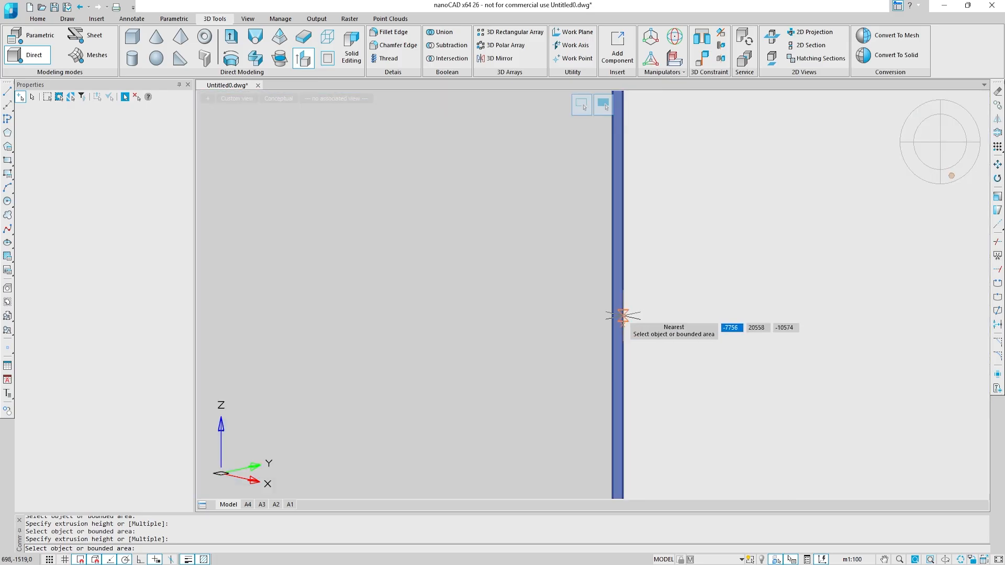
pyautogui.click(621, 316)
pyautogui.scroll(-5, 625, 315)
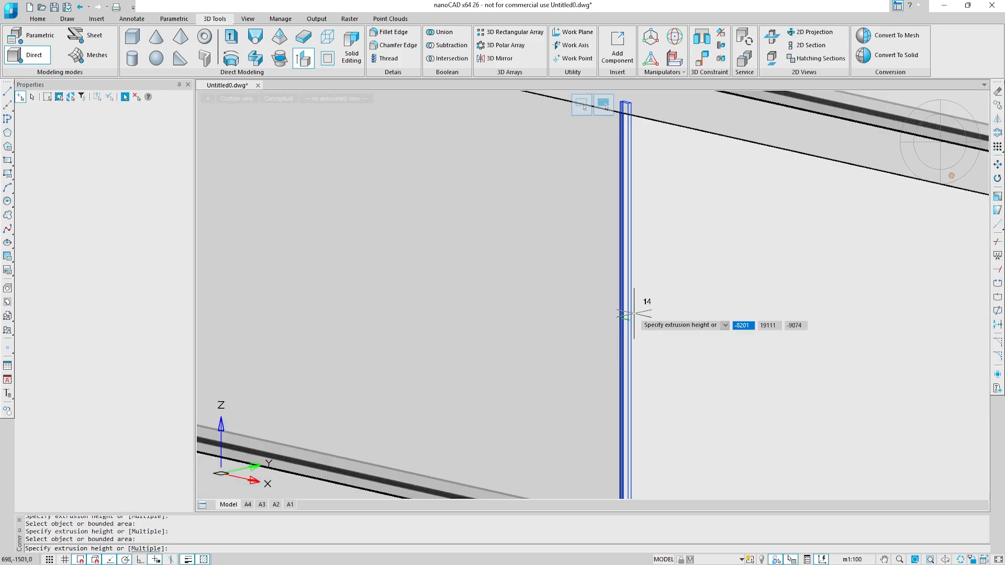
pyautogui.keyDown('shift'); pyautogui.moveTo(314, 324); pyautogui.dragTo(464, 343, button='middle'); pyautogui.keyUp('shift')
pyautogui.click(857, 293)
pyautogui.scroll(-5, 860, 291)
pyautogui.press('Escape')
# Define a block named "Window 2100x2500" from the narrowed window's solids, with its base point at the lower corner.
pyautogui.scroll(-3, 841, 330)
pyautogui.keyDown('shift'); pyautogui.moveTo(854, 295); pyautogui.dragTo(785, 372, button='middle'); pyautogui.keyUp('shift')
pyautogui.click(782, 373)
pyautogui.click(637, 236)
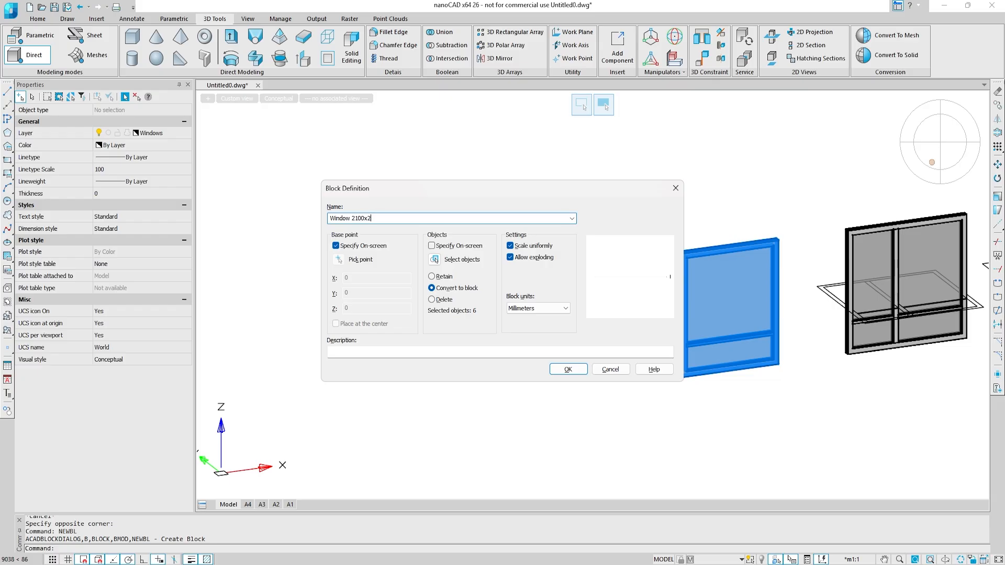
pyautogui.write('600')
pyautogui.press('Return')
pyautogui.scroll(2, 690, 456)
pyautogui.moveTo(690, 457); pyautogui.dragTo(659, 225, button='middle')
pyautogui.keyDown('shift'); pyautogui.moveTo(659, 225); pyautogui.dragTo(714, 234, button='middle'); pyautogui.keyUp('shift')
pyautogui.click(735, 226)
pyautogui.scroll(-2, 734, 226)
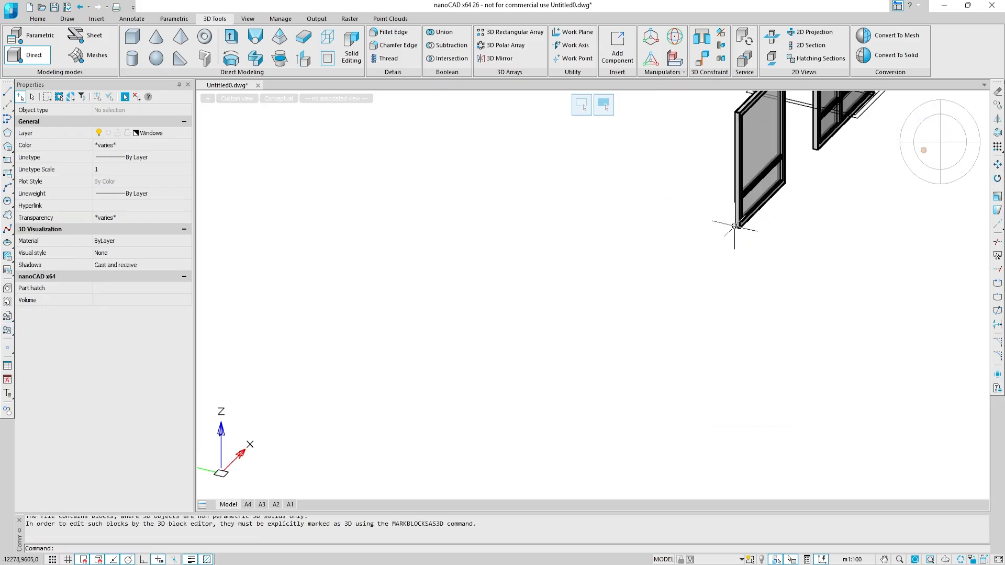
# Copy the 2100x2500 window block from its lower corner to a free spot outside the house's opposite facade.
pyautogui.scroll(-3, 738, 222)
pyautogui.click(745, 202)
pyautogui.keyDown('shift'); pyautogui.moveTo(700, 183); pyautogui.dragTo(742, 214, button='middle'); pyautogui.keyUp('shift')
pyautogui.click(998, 106)
pyautogui.scroll(3, 665, 261)
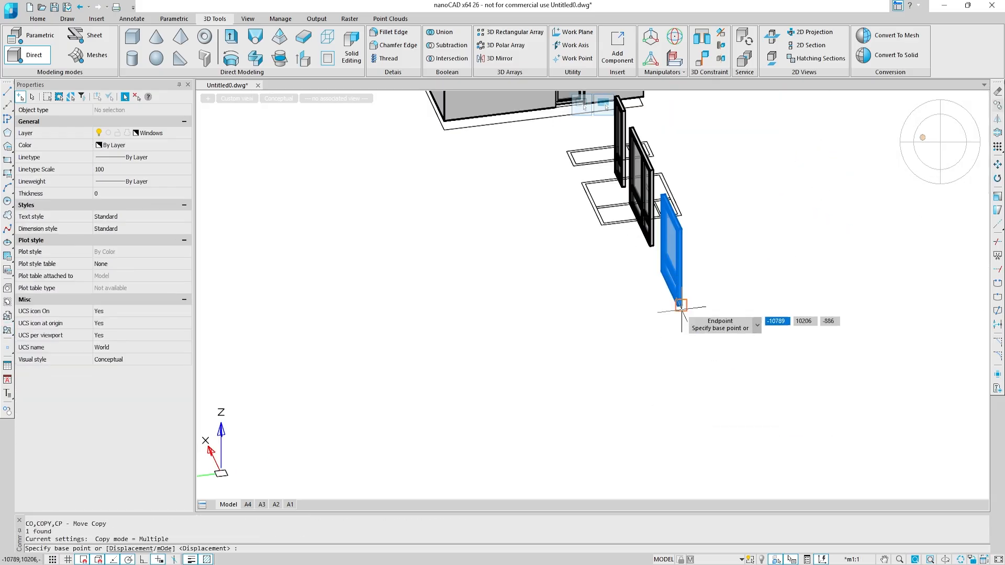
pyautogui.scroll(6, 684, 305)
pyautogui.click(686, 303)
pyautogui.scroll(-4, 686, 303)
pyautogui.moveTo(686, 304); pyautogui.dragTo(903, 465, button='middle')
pyautogui.moveTo(442, 233); pyautogui.dragTo(646, 424, button='middle')
pyautogui.click(622, 365)
pyautogui.press('Escape')
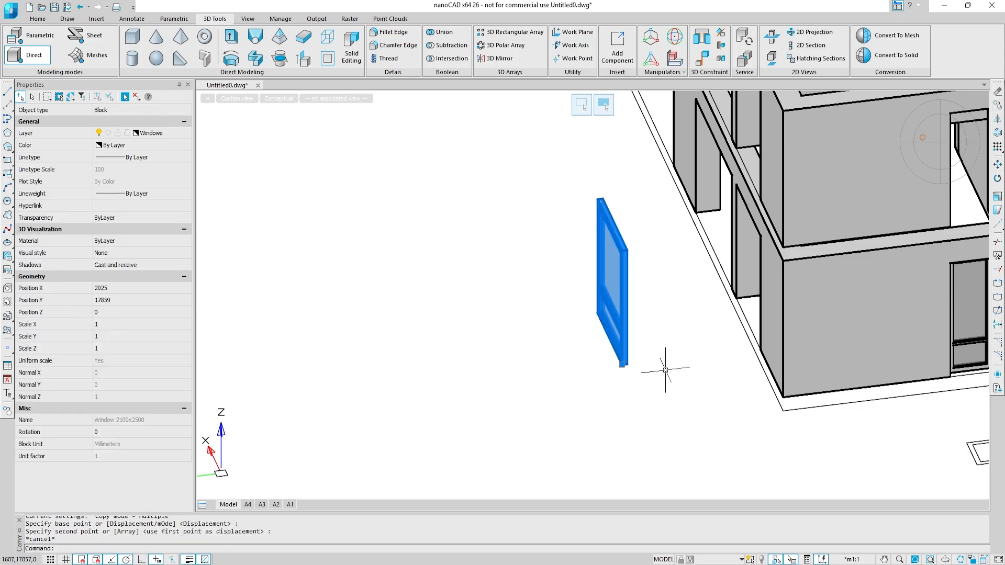
# Rotate the copied 2100x2500 window 180 degrees about the Z axis with 3D Rotate.
pyautogui.click(674, 36)
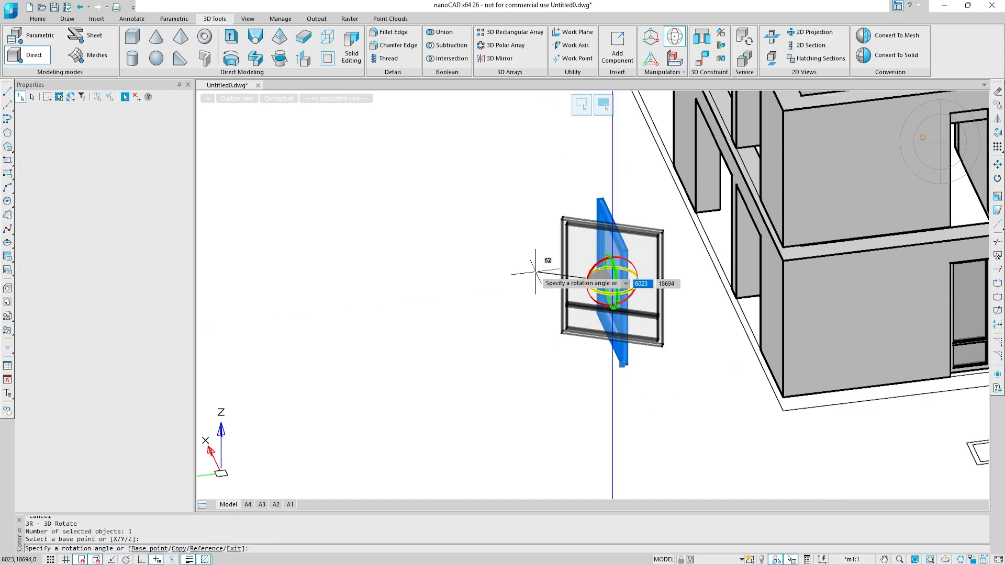
pyautogui.press('Return')
pyautogui.keyDown('shift'); pyautogui.moveTo(532, 265); pyautogui.dragTo(565, 381, button='middle'); pyautogui.keyUp('shift')
pyautogui.scroll(4, 704, 151)
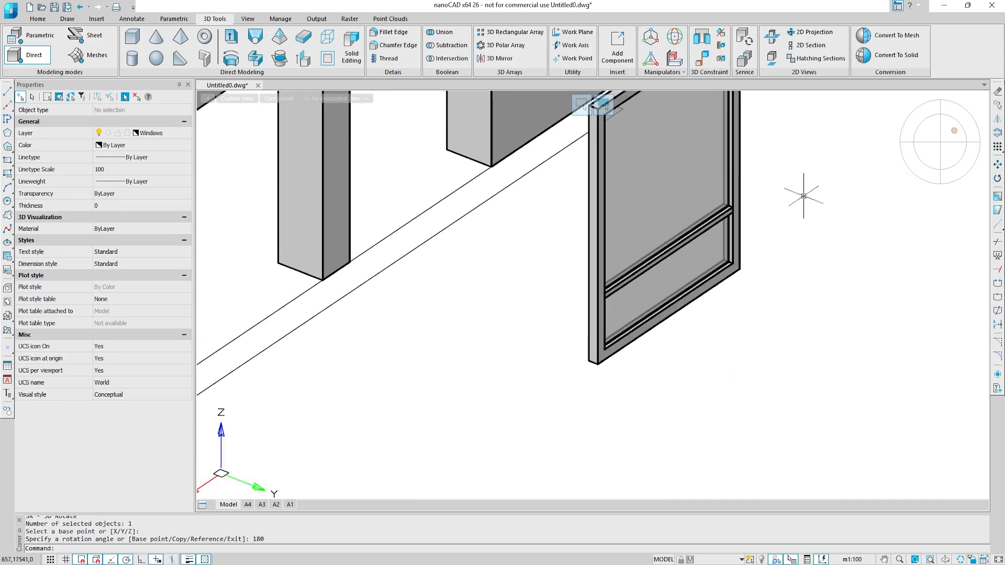
# Copy the rotated window into the matching ground-floor and upper-floor openings near the house corner, and erase the spare rotated copy.
pyautogui.click(993, 107)
pyautogui.click(635, 319)
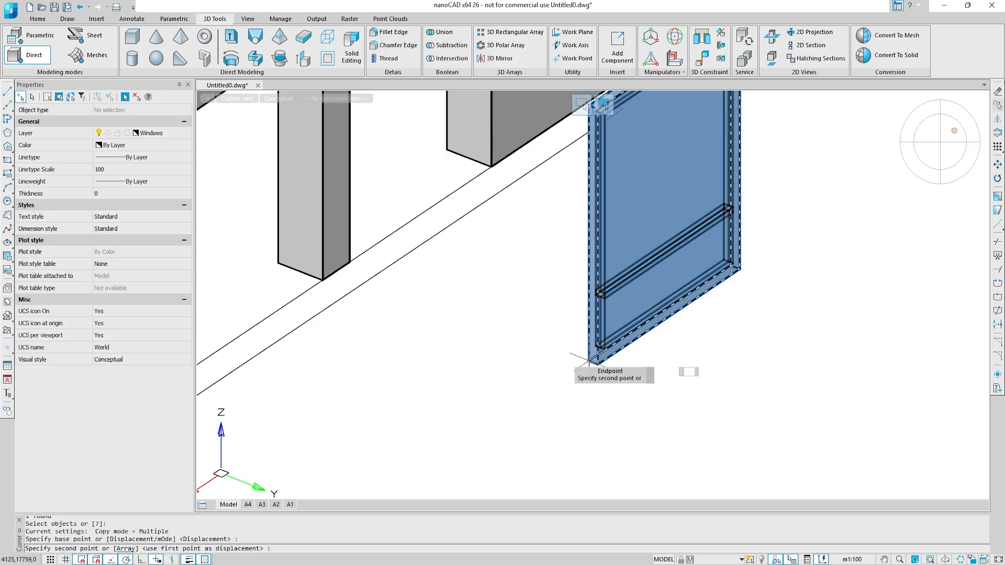
pyautogui.keyDown('shift'); pyautogui.moveTo(589, 362); pyautogui.dragTo(367, 377, button='middle'); pyautogui.keyUp('shift')
pyautogui.click(634, 259)
pyautogui.scroll(-5, 633, 258)
pyautogui.moveTo(635, 257); pyautogui.dragTo(600, 314, button='middle')
pyautogui.scroll(4, 630, 264)
pyautogui.click(626, 274)
pyautogui.press('Escape')
pyautogui.scroll(-6, 597, 359)
pyautogui.press('Escape')
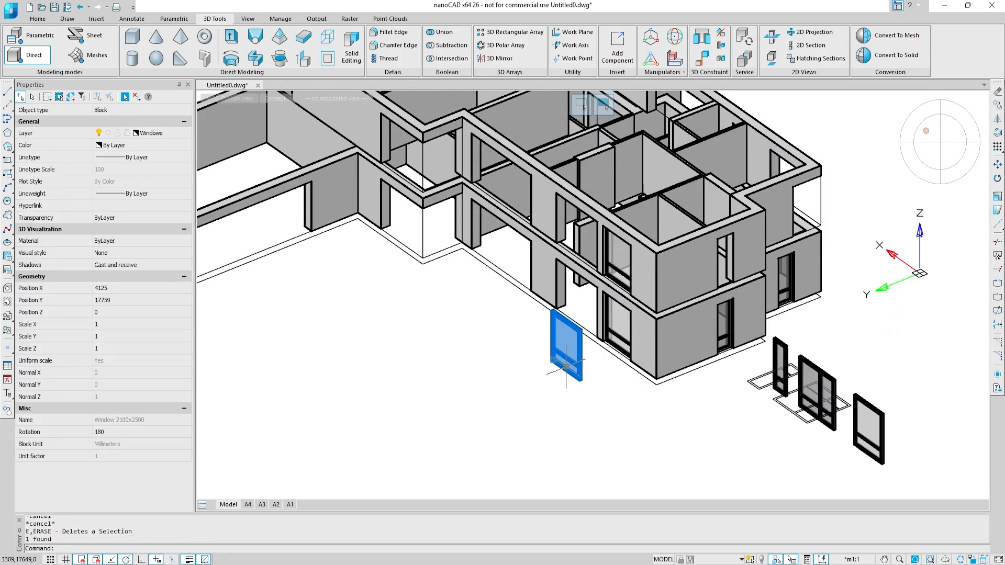
pyautogui.scroll(6, 625, 364)
pyautogui.keyDown('shift'); pyautogui.moveTo(627, 363); pyautogui.dragTo(647, 341, button='middle'); pyautogui.keyUp('shift')
pyautogui.moveTo(757, 318); pyautogui.dragTo(602, 484, button='middle')
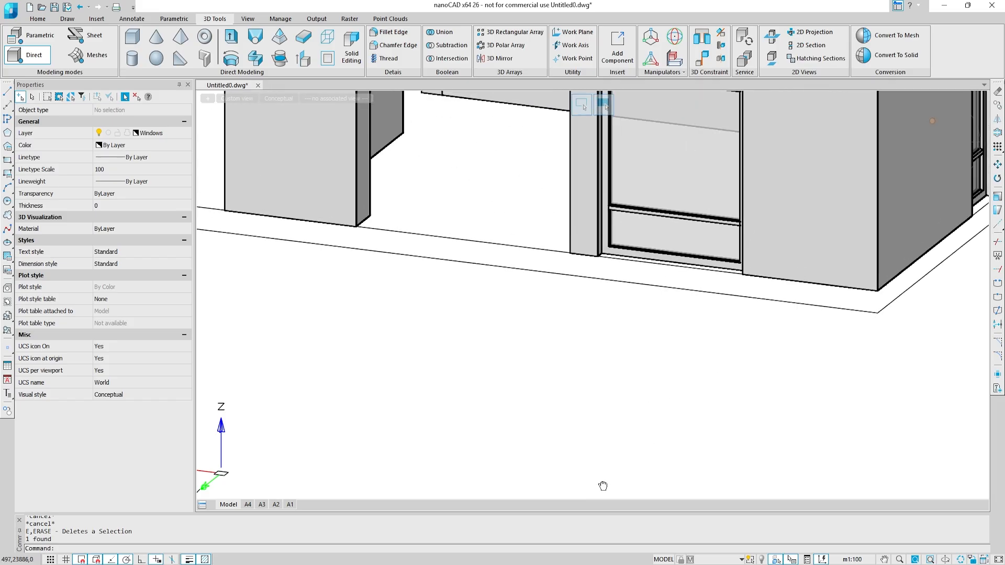
# Copy the 2100x2500 window block from its lower corner to a free spot outside the single-storey wing's side wall with two openings.
pyautogui.moveTo(759, 218)
pyautogui.keyDown('shift'); pyautogui.mouseDown(button='middle')
pyautogui.moveTo(802, 200)
pyautogui.moveTo(767, 208)
pyautogui.mouseUp(button='middle'); pyautogui.keyUp('shift')
pyautogui.scroll(-6, 788, 244)
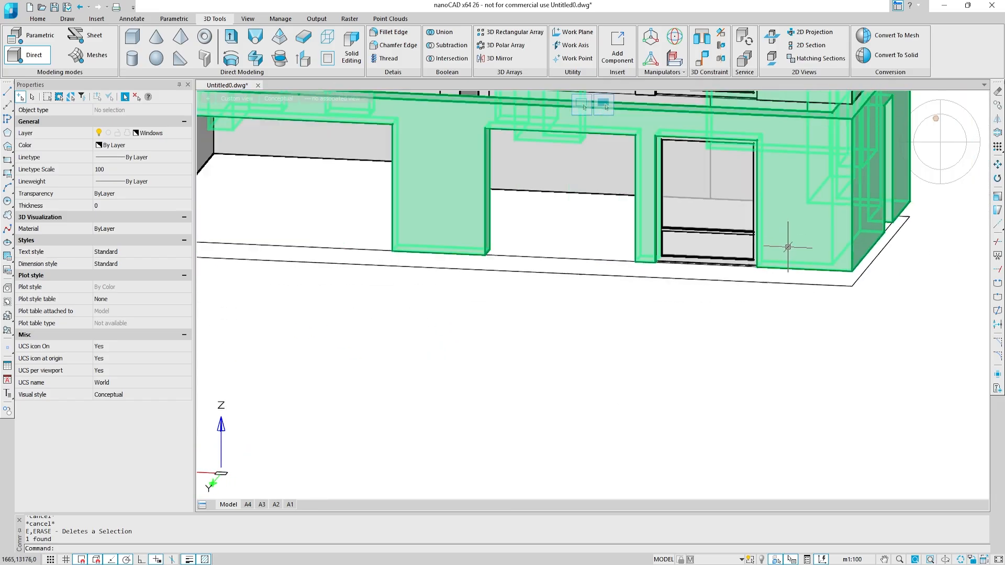
pyautogui.moveTo(808, 273); pyautogui.dragTo(437, 355, button='middle')
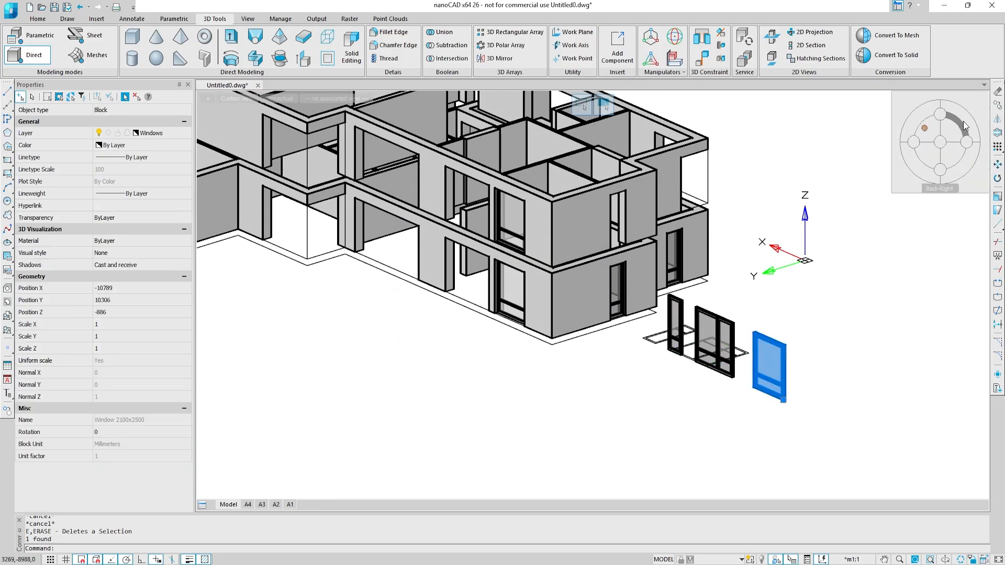
pyautogui.click(997, 105)
pyautogui.scroll(6, 793, 399)
pyautogui.click(751, 408)
pyautogui.scroll(-6, 664, 421)
pyautogui.keyDown('shift'); pyautogui.moveTo(680, 277); pyautogui.dragTo(591, 293, button='middle'); pyautogui.keyUp('shift')
pyautogui.moveTo(774, 324); pyautogui.dragTo(499, 411, button='middle')
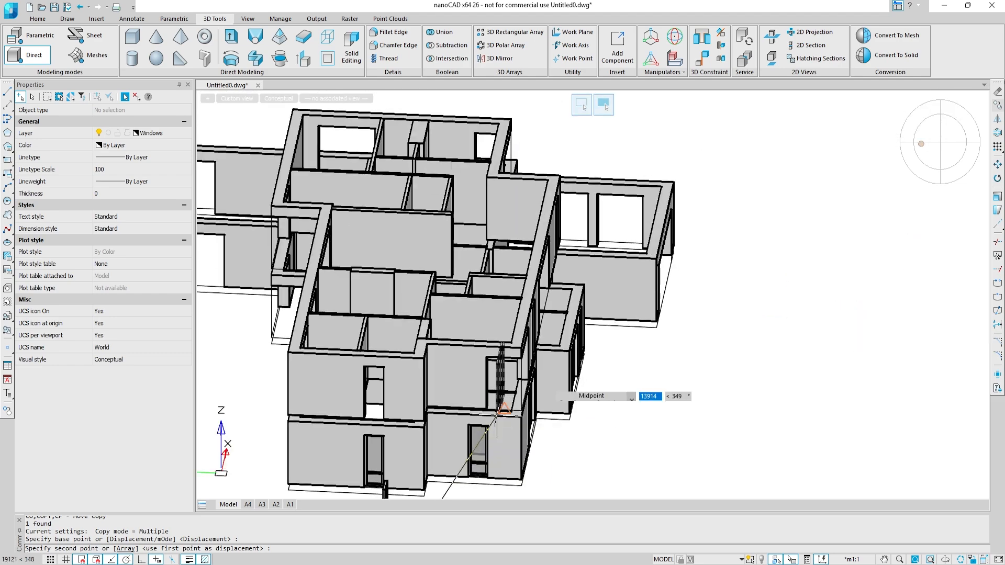
pyautogui.keyDown('shift'); pyautogui.moveTo(686, 275); pyautogui.dragTo(495, 203, button='middle'); pyautogui.keyUp('shift')
pyautogui.keyDown('shift'); pyautogui.moveTo(785, 398); pyautogui.dragTo(699, 309, button='middle'); pyautogui.keyUp('shift')
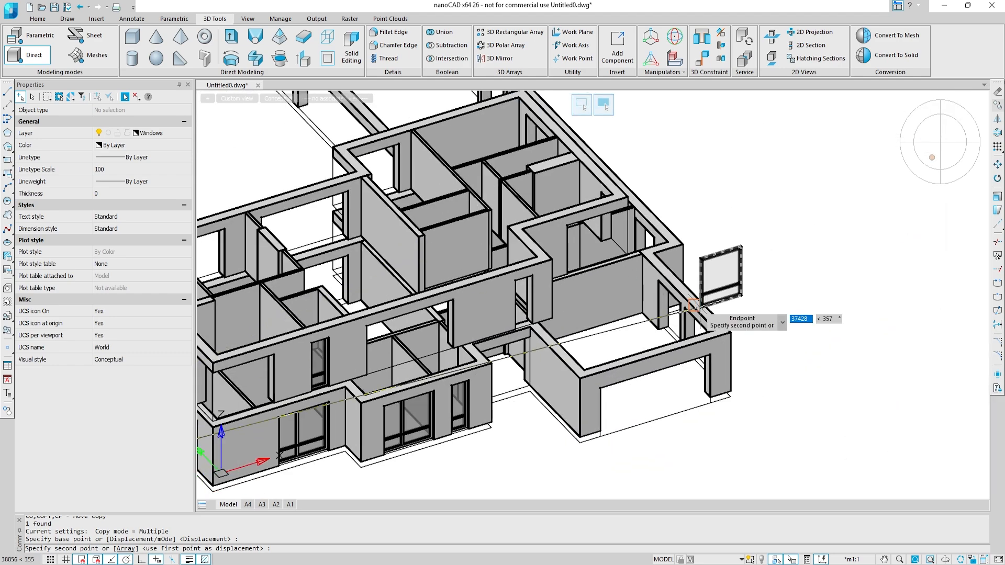
pyautogui.keyDown('shift'); pyautogui.moveTo(742, 333); pyautogui.dragTo(696, 340, button='middle'); pyautogui.keyUp('shift')
pyautogui.moveTo(728, 382); pyautogui.dragTo(555, 251, button='middle')
pyautogui.click(577, 389)
pyautogui.press('Escape')
# Rotate the copied 2100x2500 window 90 degrees about the Z axis with 3D Rotate.
pyautogui.click(584, 385)
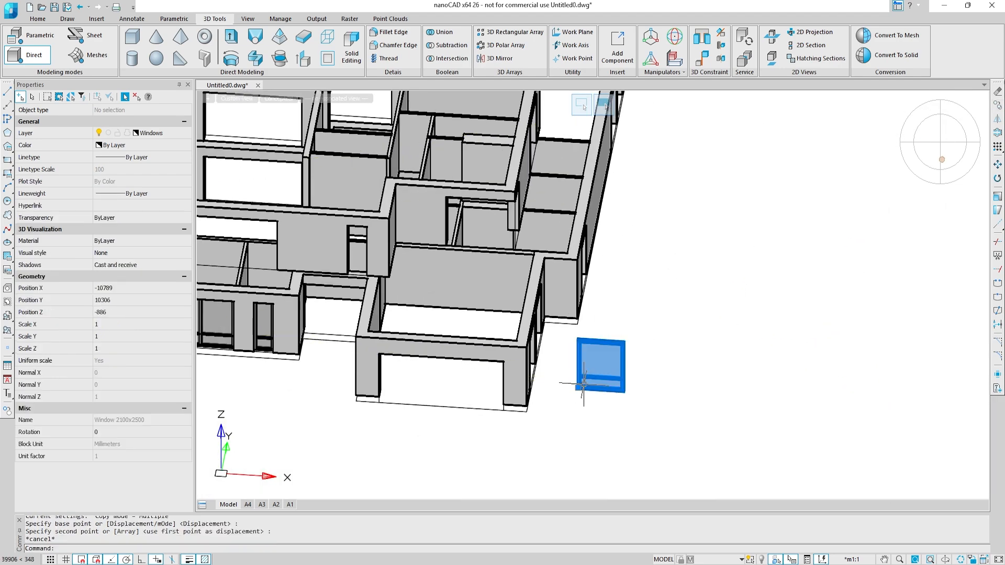
pyautogui.click(674, 37)
pyautogui.scroll(5, 602, 355)
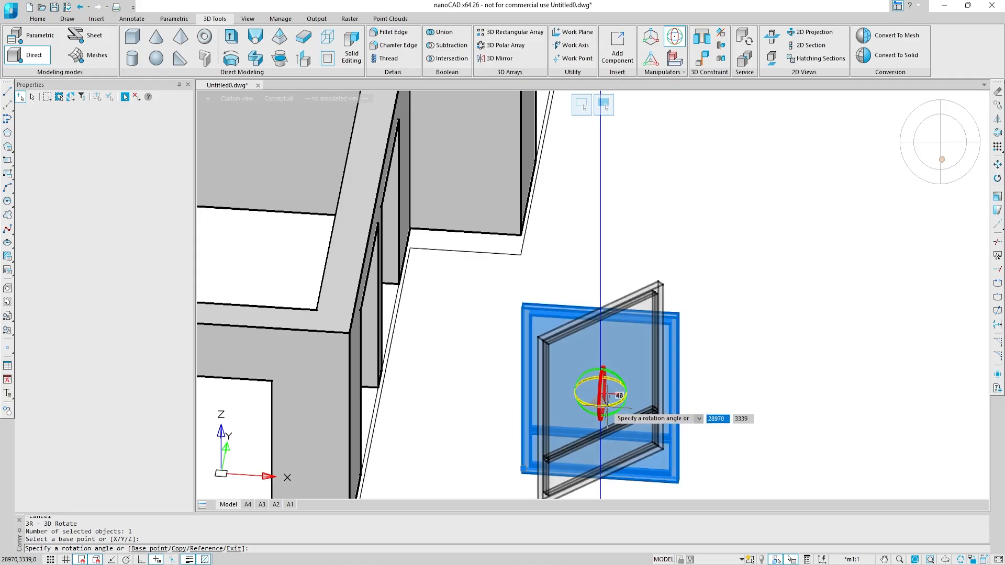
pyautogui.write('90')
pyautogui.press('Return')
# Copy the rotated 2100x2500 window from its lower corner into the two neighbouring openings of the single-storey wing's side wall.
pyautogui.scroll(5, 605, 314)
pyautogui.keyDown('shift'); pyautogui.moveTo(359, 269); pyautogui.dragTo(580, 288, button='middle'); pyautogui.keyUp('shift')
pyautogui.click(458, 371)
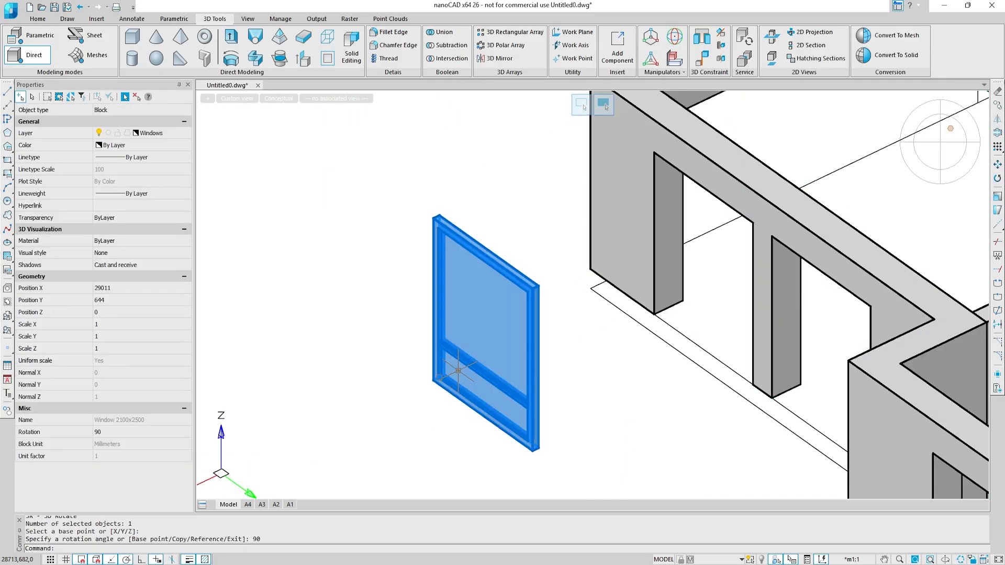
pyautogui.click(996, 106)
pyautogui.keyDown('shift'); pyautogui.moveTo(491, 293); pyautogui.dragTo(452, 288, button='middle'); pyautogui.keyUp('shift')
pyautogui.scroll(5, 405, 405)
pyautogui.click(402, 412)
pyautogui.scroll(-5, 399, 408)
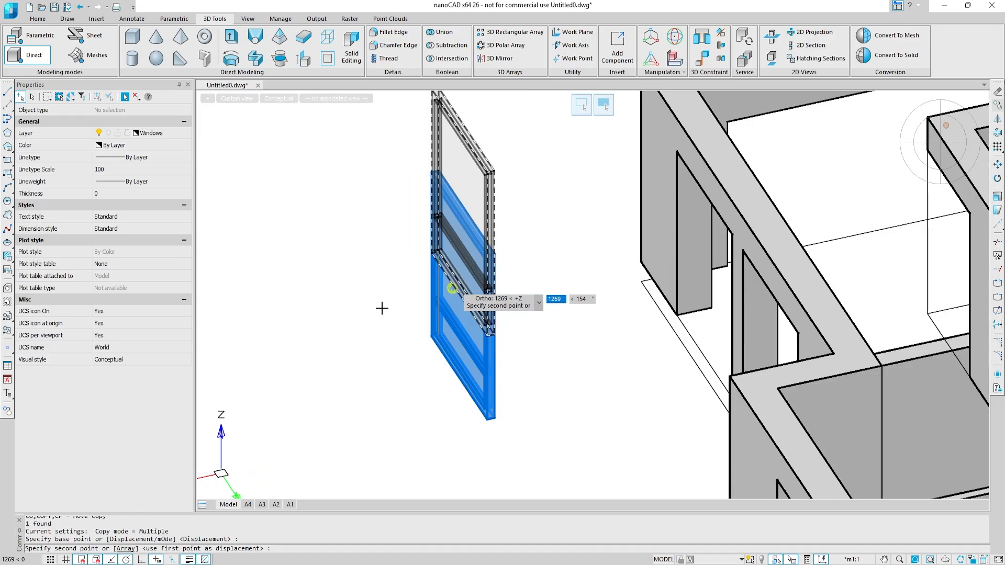
pyautogui.scroll(4, 626, 304)
pyautogui.click(778, 321)
pyautogui.keyDown('shift'); pyautogui.moveTo(621, 265); pyautogui.dragTo(727, 256, button='middle'); pyautogui.keyUp('shift')
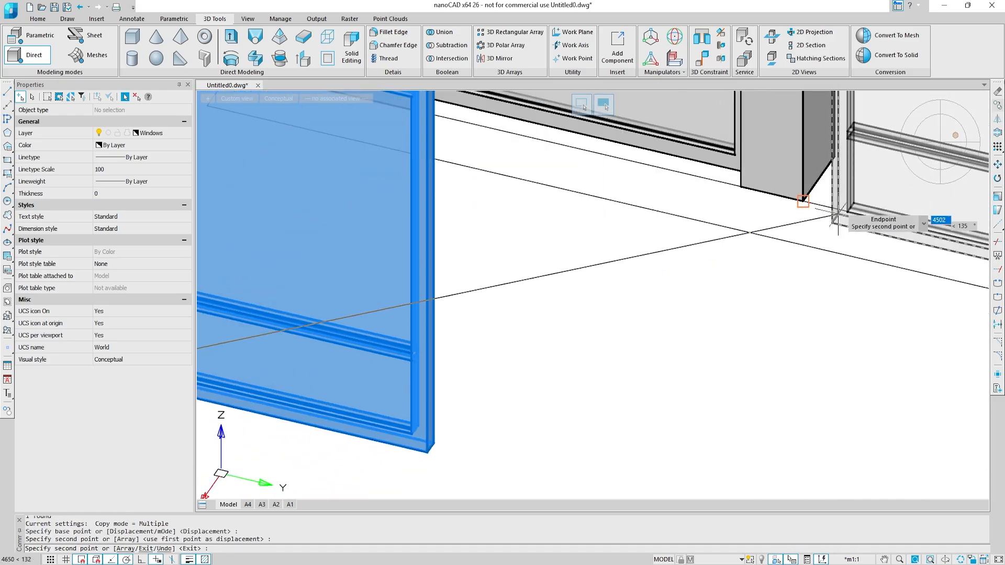
pyautogui.click(809, 209)
pyautogui.scroll(-5, 421, 207)
# Copy the rotated window into the matching openings of the long far wing on the same side, and erase the spare rotated copy.
pyautogui.moveTo(811, 409); pyautogui.dragTo(337, 282, button='middle')
pyautogui.moveTo(867, 329); pyautogui.dragTo(664, 313, button='middle')
pyautogui.scroll(5, 706, 293)
pyautogui.click(724, 275)
pyautogui.moveTo(886, 465); pyautogui.dragTo(664, 256, button='middle')
pyautogui.click(680, 271)
pyautogui.moveTo(866, 422); pyautogui.dragTo(755, 272, button='middle')
pyautogui.click(780, 318)
pyautogui.scroll(-6, 580, 319)
pyautogui.press('Escape')
pyautogui.moveTo(471, 270)
pyautogui.mouseDown(button='middle')
pyautogui.moveTo(704, 412)
pyautogui.moveTo(600, 318)
pyautogui.moveTo(590, 357)
pyautogui.mouseUp(button='middle')
pyautogui.press('Escape')
pyautogui.click(348, 324)
pyautogui.write('e')
pyautogui.press('Return')
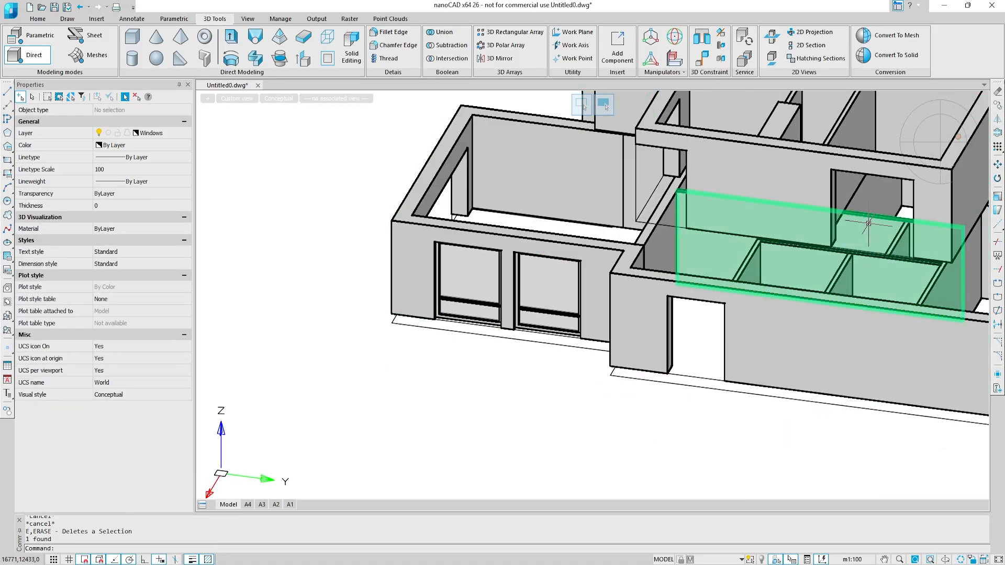
# Copy the 2600x2500 window block to a free spot in line beyond the 2100x2500 window.
pyautogui.keyDown('shift'); pyautogui.moveTo(593, 272); pyautogui.dragTo(722, 266, button='middle'); pyautogui.keyUp('shift')
pyautogui.scroll(-5, 398, 382)
pyautogui.moveTo(398, 382); pyautogui.dragTo(773, 348, button='middle')
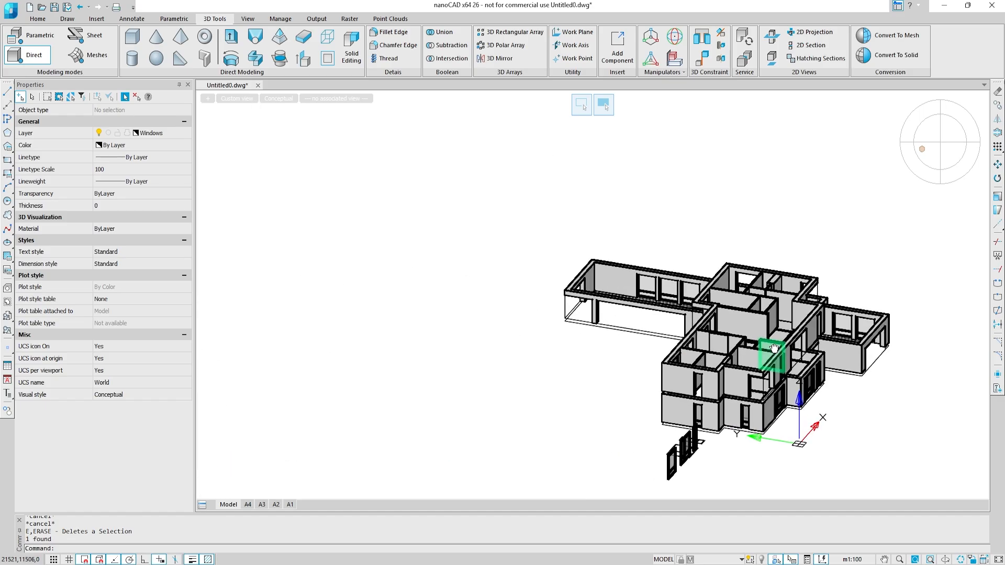
pyautogui.moveTo(678, 374); pyautogui.dragTo(642, 265, button='middle')
pyautogui.keyDown('shift'); pyautogui.moveTo(677, 365); pyautogui.dragTo(654, 362, button='middle'); pyautogui.keyUp('shift')
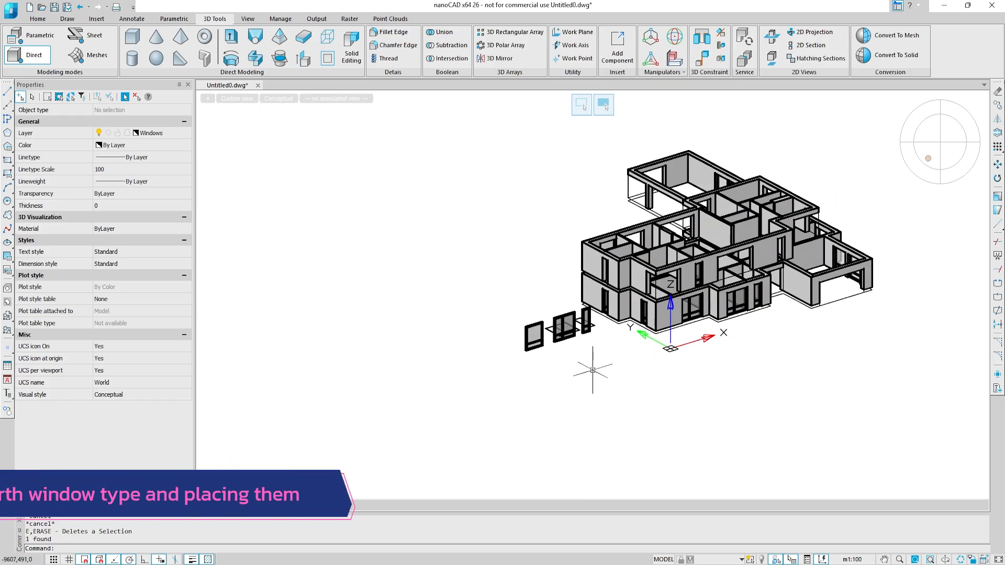
pyautogui.scroll(5, 593, 370)
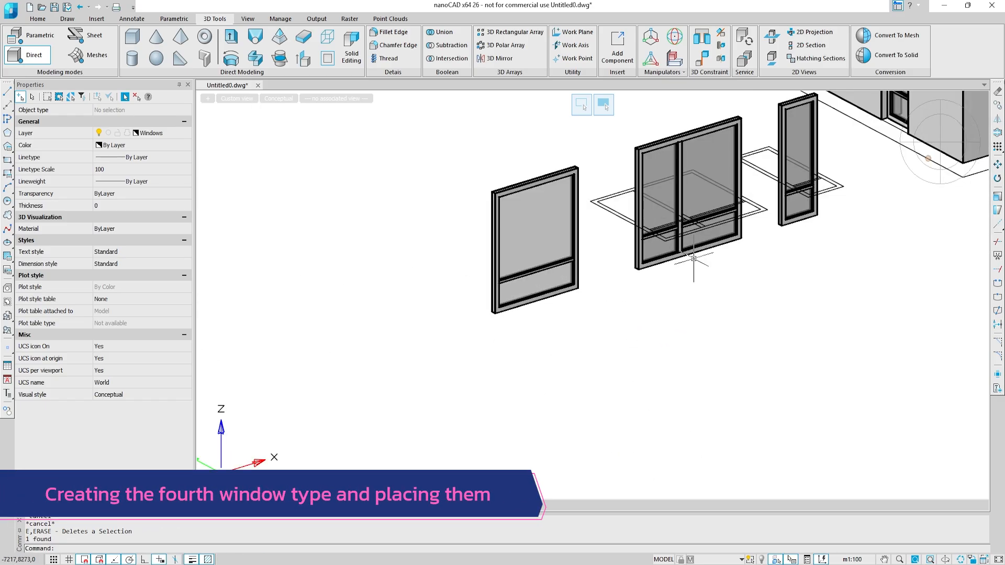
pyautogui.click(694, 258)
pyautogui.click(996, 106)
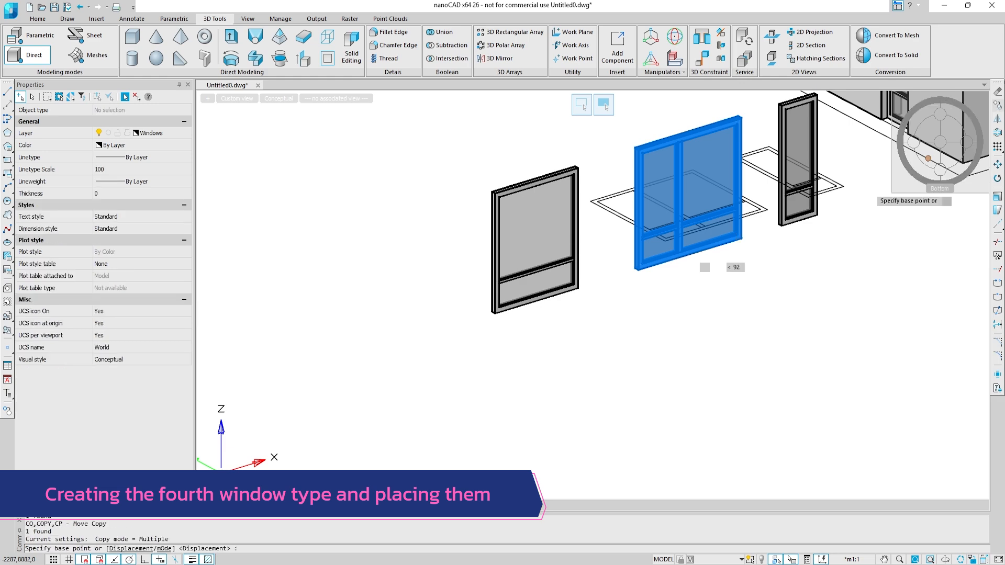
pyautogui.scroll(4, 643, 275)
pyautogui.scroll(-5, 636, 250)
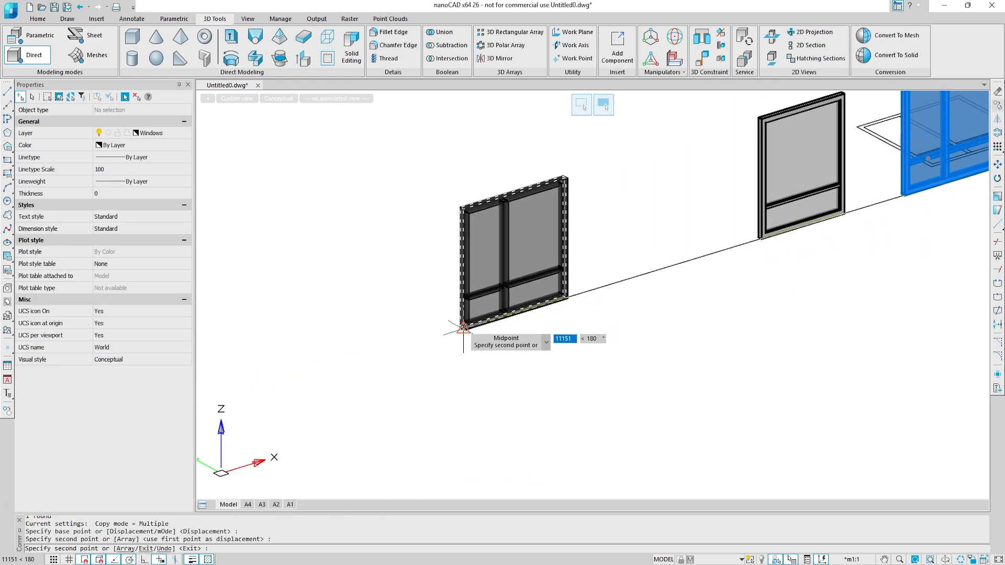
pyautogui.click(461, 330)
pyautogui.press('Escape')
pyautogui.press('Escape')
# Explode the copied 2600x2500 window block and delete the wide section's glass panes and crossbar.
pyautogui.moveTo(587, 329); pyautogui.dragTo(544, 270)
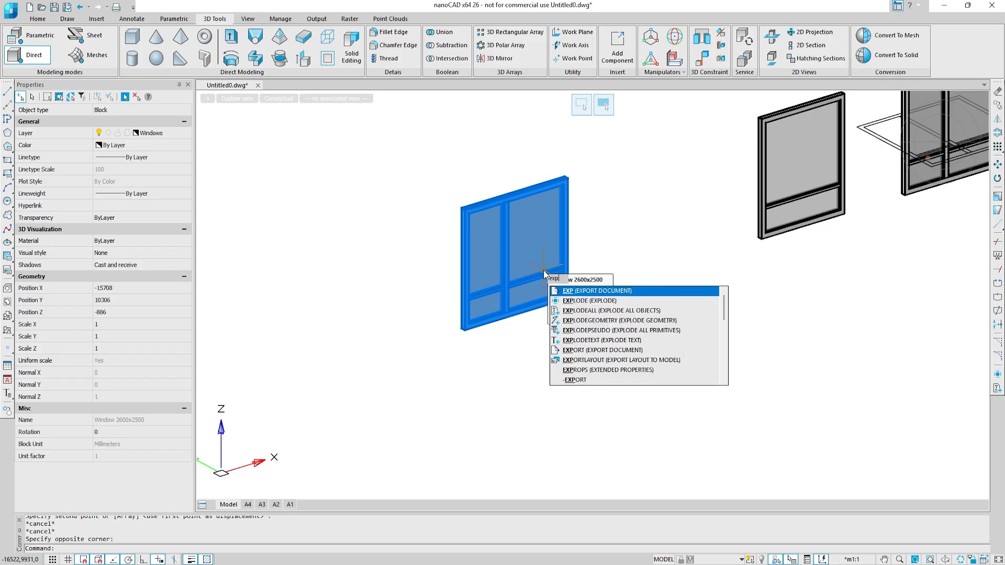
pyautogui.press('Down')
pyautogui.press('Return')
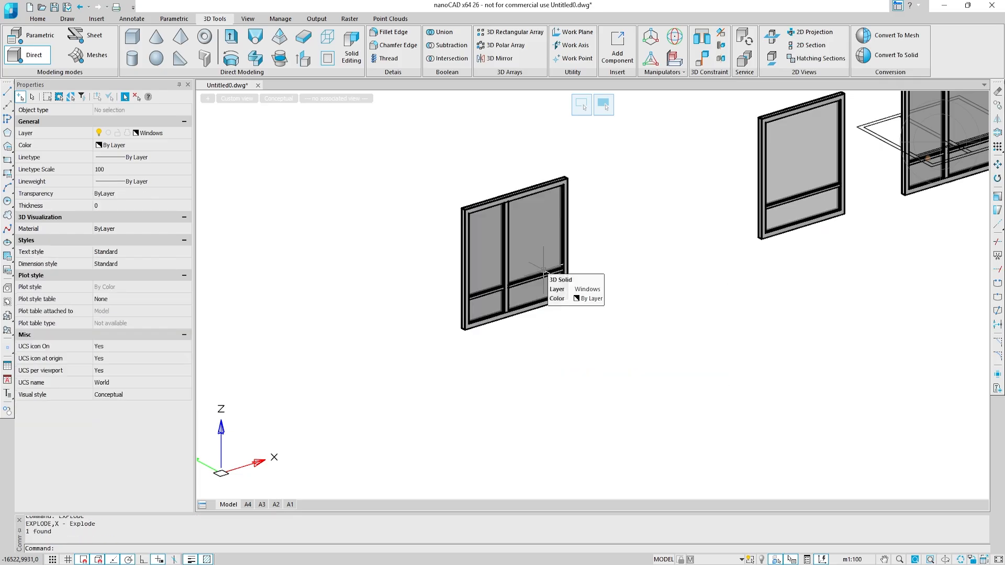
pyautogui.press('Delete')
pyautogui.moveTo(557, 246)
pyautogui.keyDown('shift'); pyautogui.mouseDown(button='middle')
pyautogui.moveTo(527, 251)
pyautogui.moveTo(485, 233)
pyautogui.moveTo(578, 332)
pyautogui.mouseUp(button='middle'); pyautogui.keyUp('shift')
pyautogui.scroll(4, 485, 234)
pyautogui.moveTo(569, 285); pyautogui.dragTo(543, 338)
pyautogui.press('Delete')
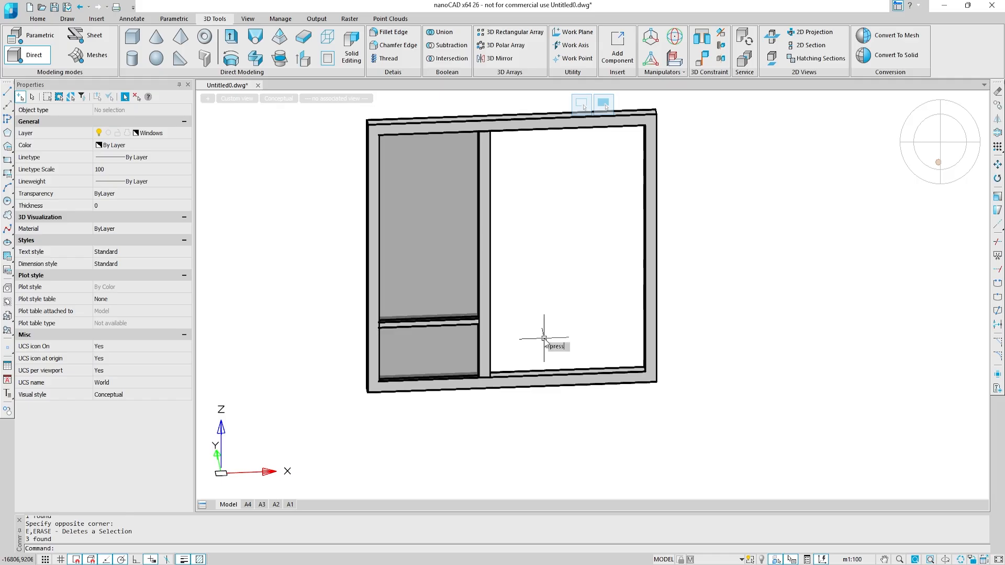
# Widen the window frame by press-pulling the outer and inner faces of its empty-side upright by 1900 mm each.
pyautogui.keyDown('shift'); pyautogui.moveTo(543, 338); pyautogui.dragTo(467, 315, button='middle'); pyautogui.keyUp('shift')
pyautogui.scroll(-2, 467, 315)
pyautogui.moveTo(466, 315); pyautogui.dragTo(693, 365, button='middle')
pyautogui.click(799, 360)
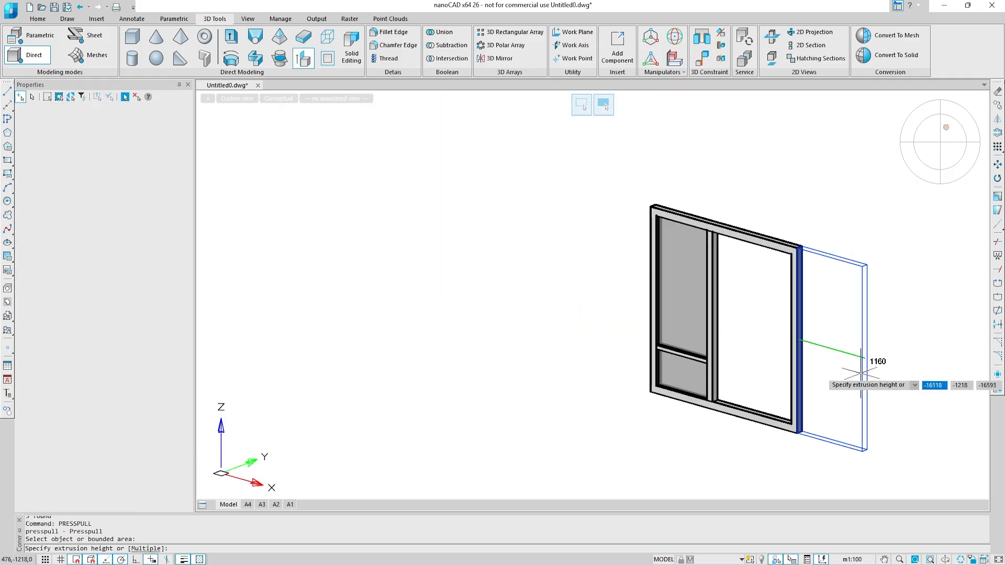
pyautogui.scroll(-2, 709, 309)
pyautogui.moveTo(865, 369); pyautogui.dragTo(784, 331, button='middle')
pyautogui.scroll(5, 790, 340)
pyautogui.click(859, 322)
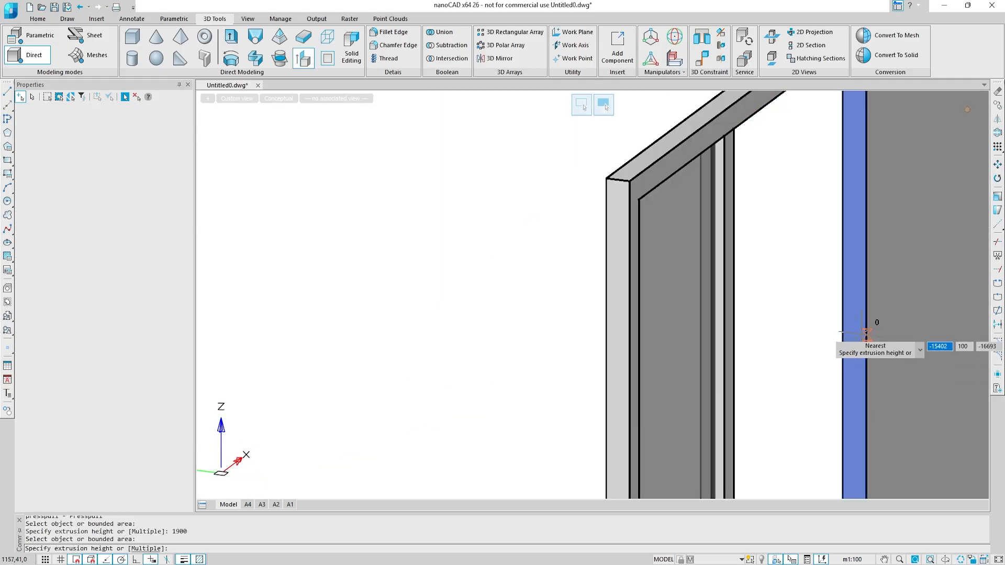
pyautogui.write('1900')
pyautogui.moveTo(984, 305); pyautogui.dragTo(584, 267, button='middle')
pyautogui.press('Return')
pyautogui.press('Escape')
# Mirror the narrow glazed section with its mullion about the frame's vertical midline, keeping the source objects.
pyautogui.scroll(-6, 629, 304)
pyautogui.moveTo(560, 292); pyautogui.dragTo(526, 264)
pyautogui.write('mi')
pyautogui.press('Return')
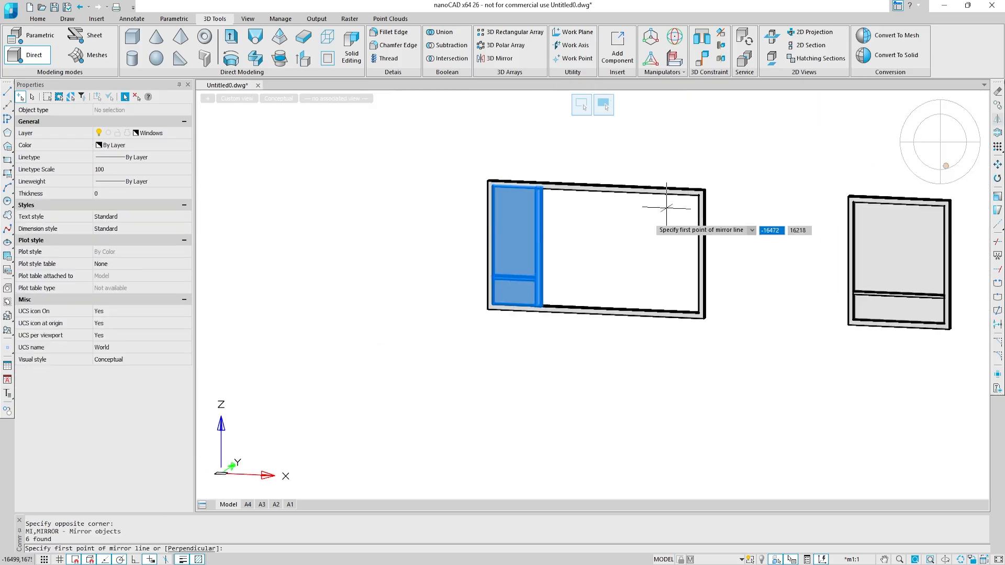
pyautogui.scroll(4, 639, 229)
pyautogui.click(543, 406)
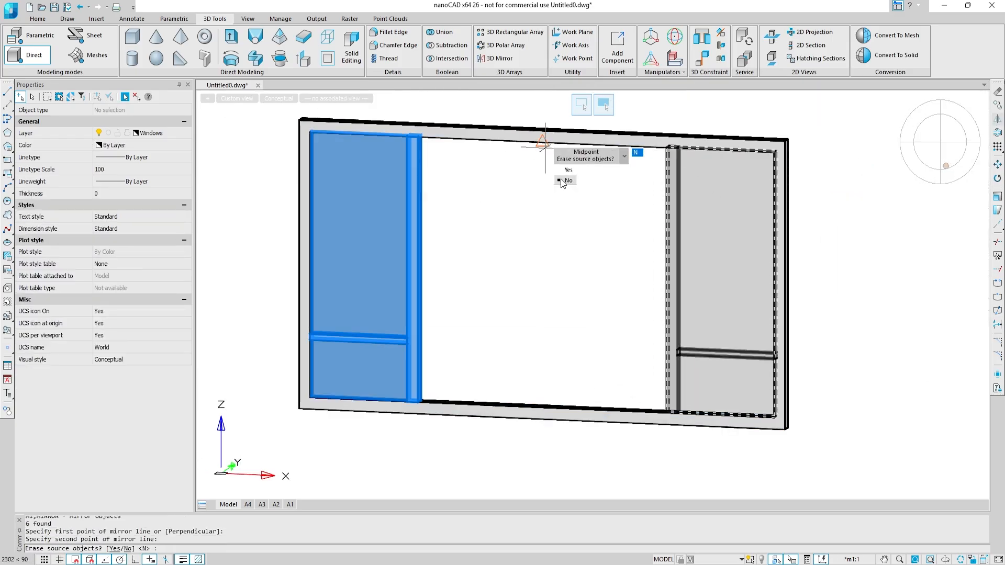
pyautogui.click(565, 181)
# Copy the narrow section's glass panes and crossbar into the empty middle section, starting against the mullion.
pyautogui.moveTo(474, 365); pyautogui.dragTo(399, 320)
pyautogui.scroll(3, 405, 326)
pyautogui.keyDown('shift'); pyautogui.click(430, 320); pyautogui.keyUp('shift')
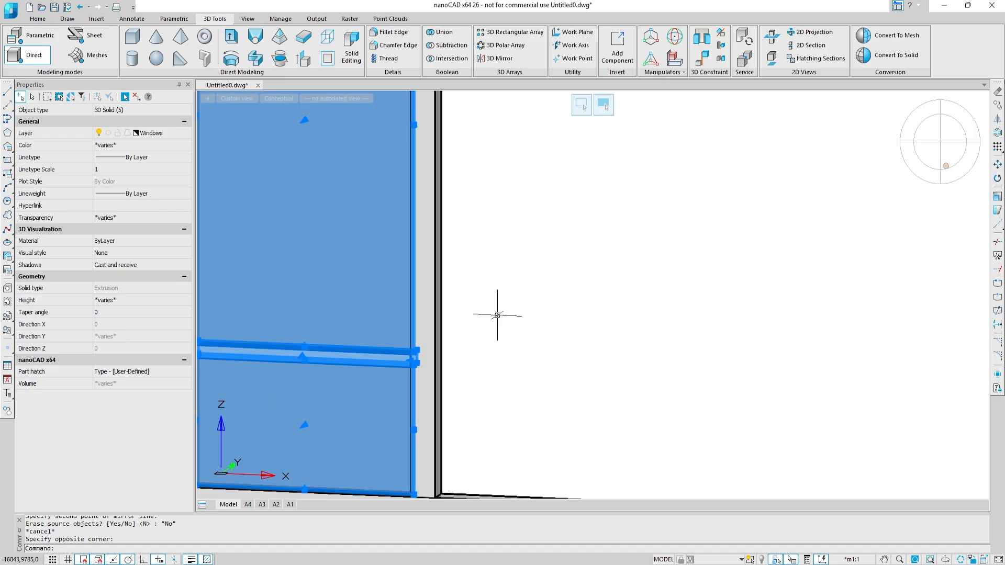
pyautogui.scroll(-3, 507, 317)
pyautogui.click(997, 106)
pyautogui.scroll(4, 386, 329)
pyautogui.click(292, 355)
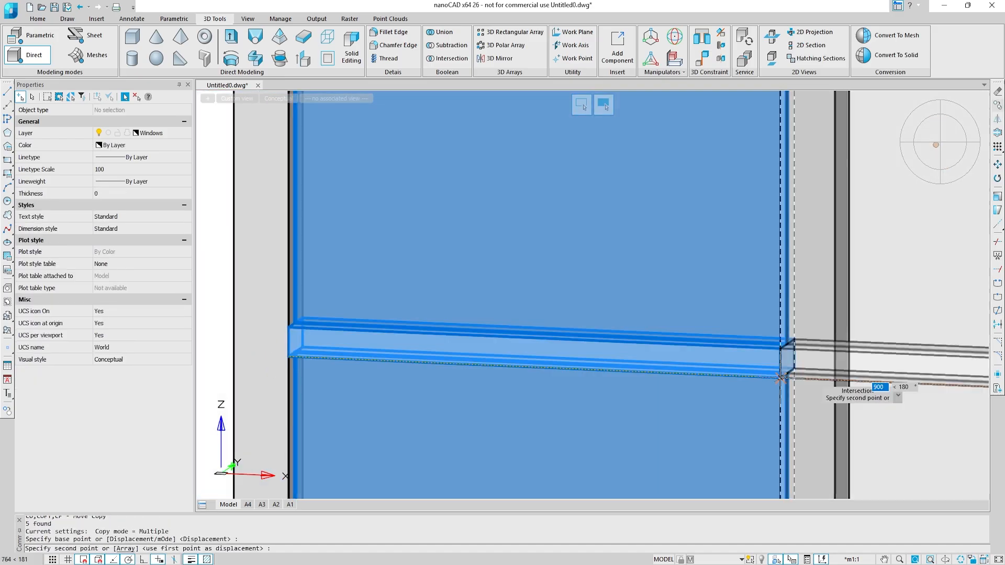
pyautogui.moveTo(832, 378); pyautogui.dragTo(711, 324, button='middle')
pyautogui.click(719, 331)
pyautogui.press('Escape')
pyautogui.scroll(-3, 713, 333)
pyautogui.keyDown('shift'); pyautogui.moveTo(824, 348); pyautogui.dragTo(641, 339, button='middle'); pyautogui.keyUp('shift')
pyautogui.press('Escape')
# Press-pull the middle section's crossbar and upper glass panes across to the opposite mullion.
pyautogui.scroll(-1, 643, 340)
pyautogui.write('PRESSPULL')
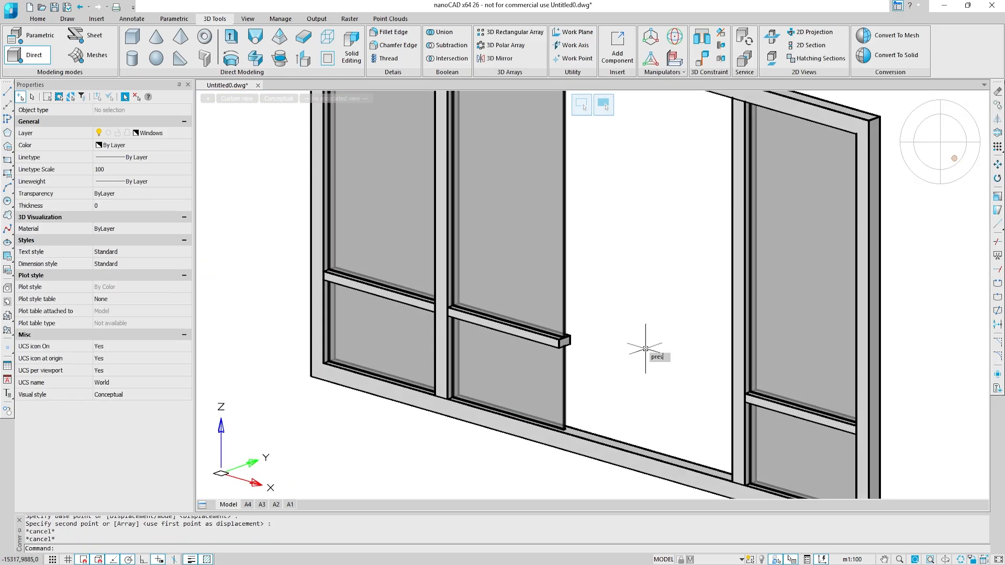
pyautogui.press('Return')
pyautogui.scroll(5, 580, 322)
pyautogui.click(333, 388)
pyautogui.scroll(-5, 587, 390)
pyautogui.keyDown('shift'); pyautogui.moveTo(613, 386); pyautogui.dragTo(533, 371, button='middle'); pyautogui.keyUp('shift')
pyautogui.click(790, 325)
pyautogui.scroll(5, 600, 375)
pyautogui.click(545, 373)
pyautogui.scroll(-6, 559, 373)
pyautogui.click(727, 348)
pyautogui.moveTo(342, 315); pyautogui.dragTo(572, 341, button='middle')
pyautogui.click(479, 315)
pyautogui.keyDown('shift'); pyautogui.moveTo(666, 382); pyautogui.dragTo(654, 403, button='middle'); pyautogui.keyUp('shift')
pyautogui.click(889, 356)
pyautogui.moveTo(475, 415); pyautogui.dragTo(480, 277, button='middle')
pyautogui.scroll(-6, 480, 277)
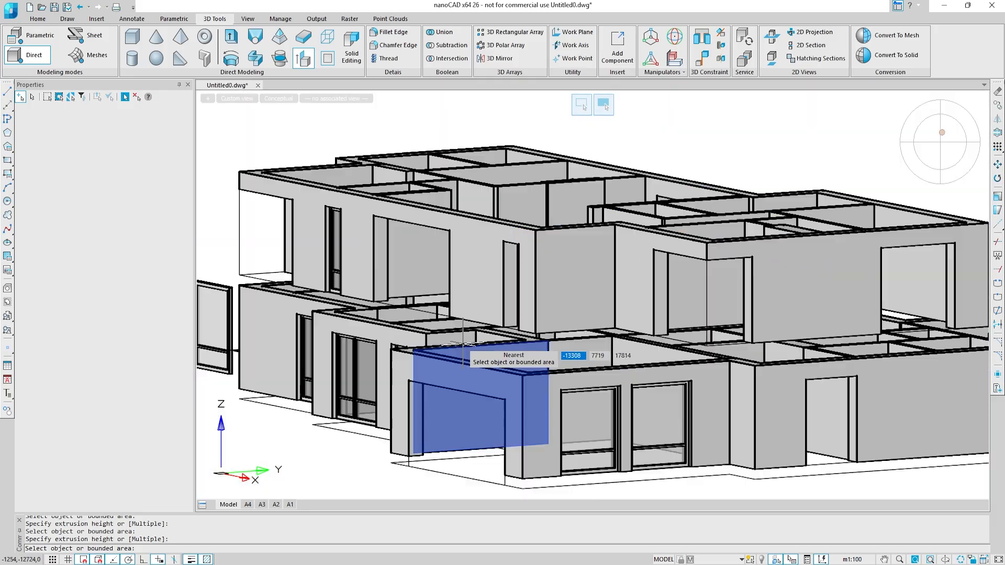
# Press-pull the middle section's lower glass panes across to the opposite mullion.
pyautogui.scroll(8, 484, 320)
pyautogui.scroll(6, 453, 321)
pyautogui.click(363, 325)
pyautogui.scroll(-6, 376, 327)
pyautogui.keyDown('shift'); pyautogui.moveTo(628, 361); pyautogui.dragTo(790, 350, button='middle'); pyautogui.keyUp('shift')
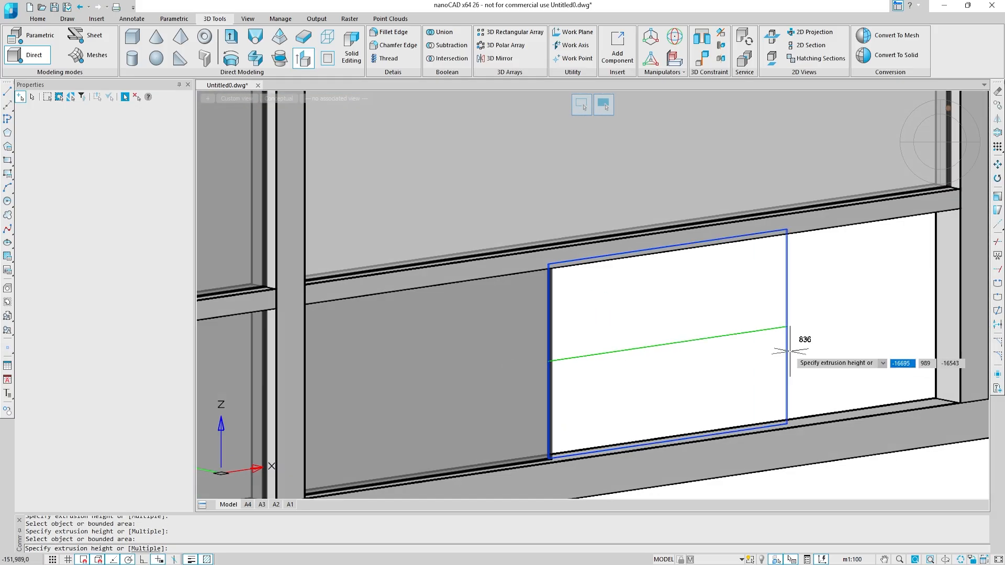
pyautogui.click(935, 338)
pyautogui.keyDown('shift'); pyautogui.moveTo(858, 361); pyautogui.dragTo(617, 371, button='middle'); pyautogui.keyUp('shift')
pyautogui.scroll(6, 667, 374)
pyautogui.scroll(-4, 671, 375)
pyautogui.click(649, 376)
pyautogui.scroll(3, 657, 370)
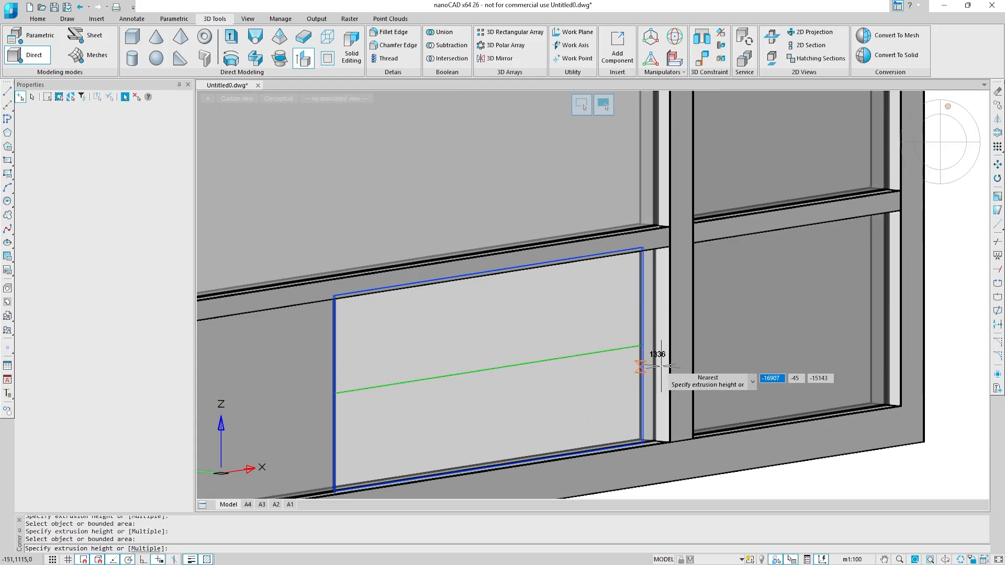
pyautogui.click(667, 394)
pyautogui.scroll(-5, 667, 395)
pyautogui.press('Escape')
pyautogui.press('Escape')
# Define a block named "Window 4500x2500" from all solids of the widened window, with its base point at the lower corner.
pyautogui.moveTo(745, 448)
pyautogui.keyDown('shift'); pyautogui.mouseDown(button='middle')
pyautogui.moveTo(638, 435)
pyautogui.moveTo(741, 463)
pyautogui.mouseUp(button='middle'); pyautogui.keyUp('shift')
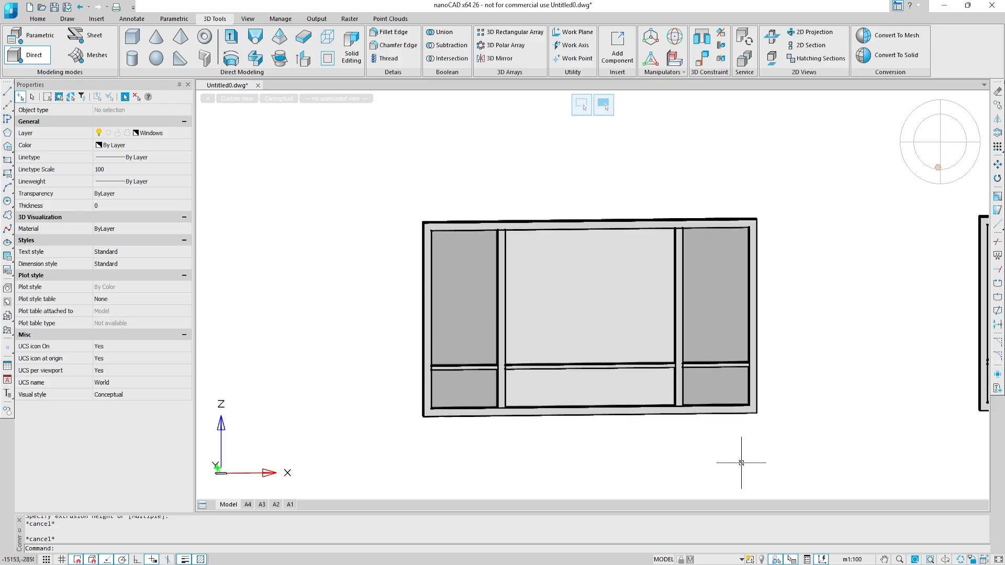
pyautogui.click(466, 172)
pyautogui.write('b')
pyautogui.press('Return')
pyautogui.write('Window 4500x2500')
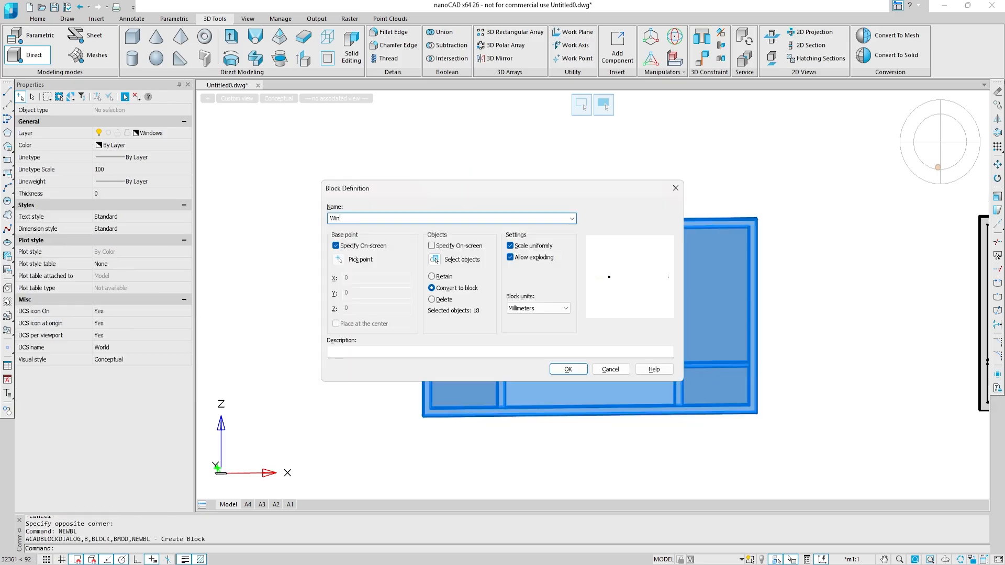
pyautogui.click(568, 369)
pyautogui.keyDown('shift'); pyautogui.moveTo(571, 397); pyautogui.dragTo(534, 480, button='middle'); pyautogui.keyUp('shift')
pyautogui.click(551, 451)
pyautogui.scroll(-4, 545, 458)
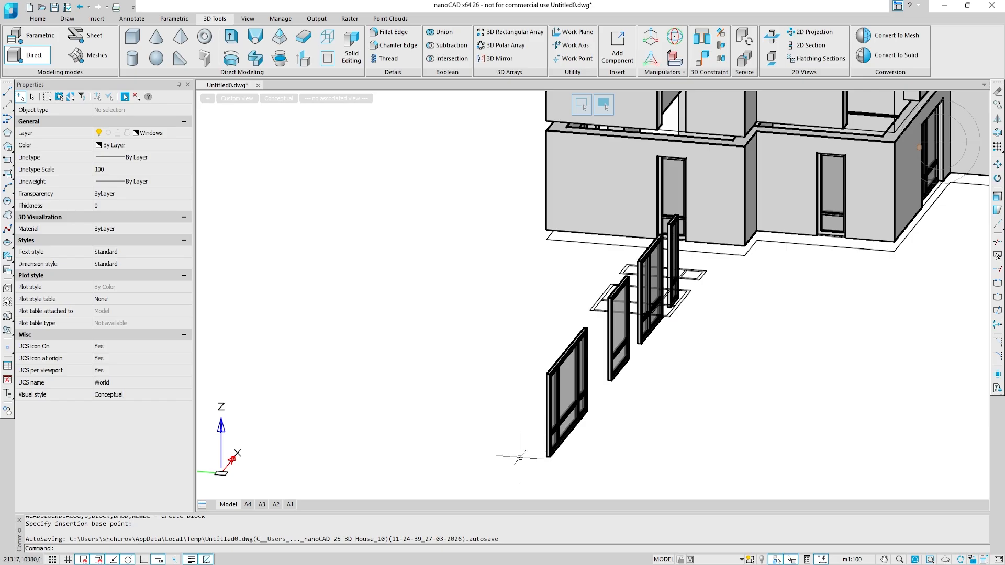
# Copy the 4500x2500 window block from its lower corner into the wide upper-floor opening of the facade.
pyautogui.scroll(4, 562, 466)
pyautogui.click(525, 443)
pyautogui.scroll(-5, 502, 442)
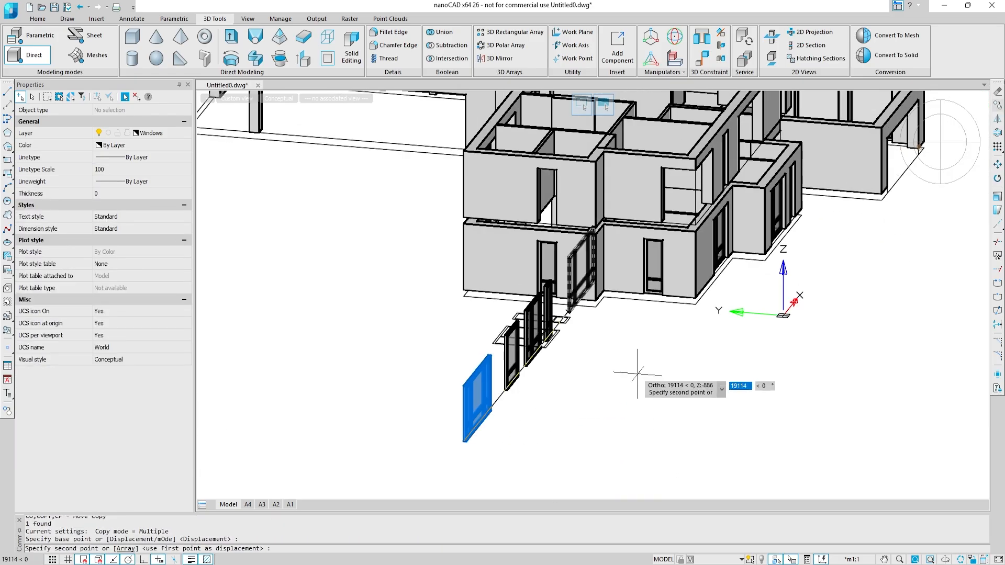
pyautogui.keyDown('shift'); pyautogui.moveTo(637, 376); pyautogui.dragTo(425, 267, button='middle'); pyautogui.keyUp('shift')
pyautogui.moveTo(455, 303); pyautogui.dragTo(210, 128, button='middle')
pyautogui.scroll(5, 715, 268)
pyautogui.click(602, 318)
pyautogui.scroll(-4, 601, 319)
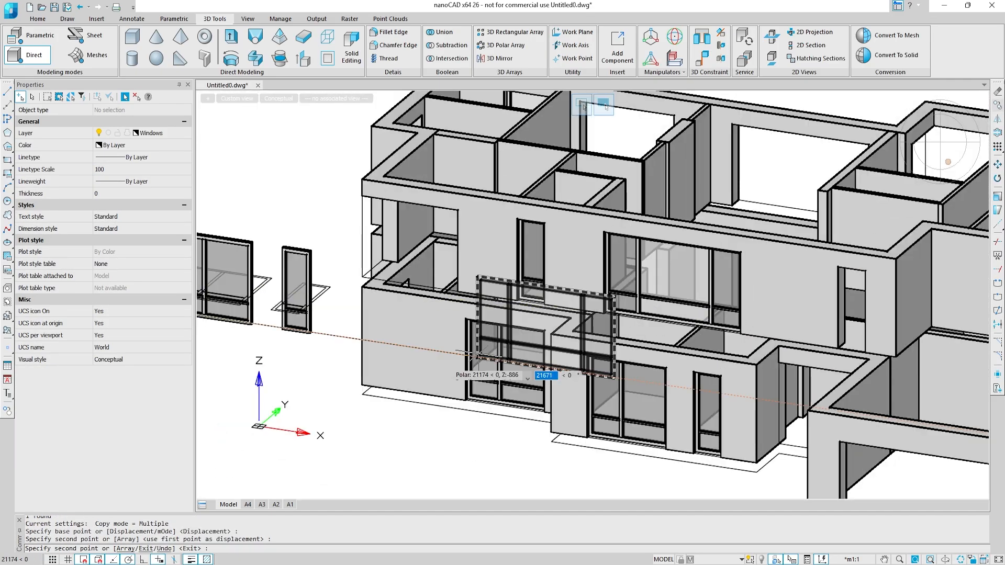
# Place another copy of the 4500x2500 window in the open area in front of the opposite facade.
pyautogui.keyDown('shift'); pyautogui.moveTo(295, 368); pyautogui.dragTo(618, 384, button='middle'); pyautogui.keyUp('shift')
pyautogui.click(614, 436)
pyautogui.press('Escape')
pyautogui.press('Escape')
# Rotate the copied 4500x2500 window 180 degrees with 3D Rotate so it faces the opposite facade.
pyautogui.click(634, 445)
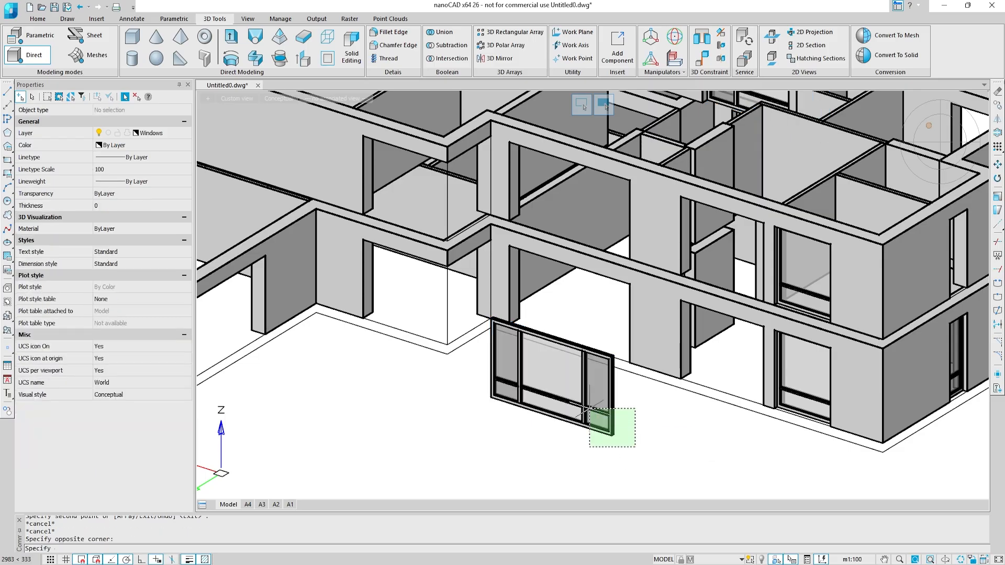
pyautogui.click(588, 410)
pyautogui.click(675, 37)
pyautogui.scroll(4, 556, 389)
pyautogui.click(553, 371)
pyautogui.write('180')
pyautogui.press('Return')
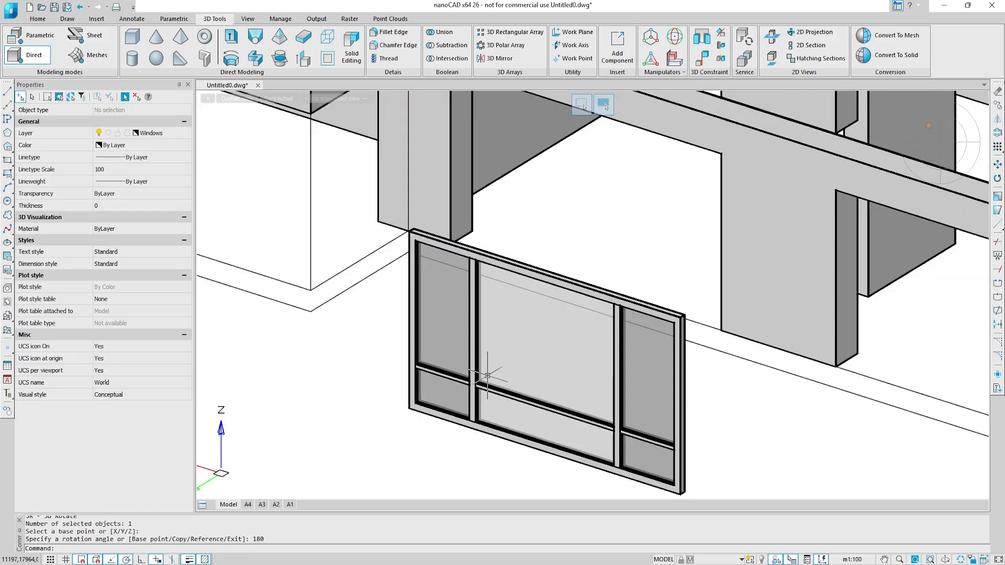
# Copy the rotated 4500x2500 window from its corner into the matching lower-floor and upper-floor openings of this facade.
pyautogui.keyDown('shift'); pyautogui.moveTo(546, 372); pyautogui.dragTo(574, 270, button='middle'); pyautogui.keyUp('shift')
pyautogui.click(999, 108)
pyautogui.scroll(2, 586, 435)
pyautogui.click(571, 407)
pyautogui.keyDown('shift'); pyautogui.moveTo(457, 189); pyautogui.dragTo(921, 503, button='middle'); pyautogui.keyUp('shift')
pyautogui.click(603, 383)
pyautogui.moveTo(573, 104); pyautogui.dragTo(607, 253, button='middle')
pyautogui.click(640, 239)
pyautogui.scroll(-5, 654, 268)
pyautogui.press('Escape')
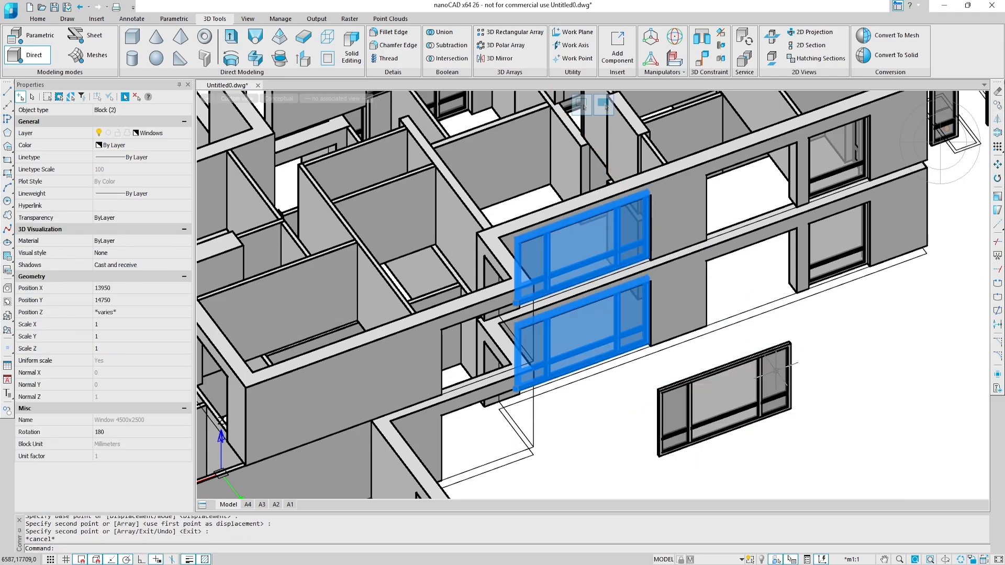
# Delete the spare 4500x2500 window standing in front of the facade.
pyautogui.press('Escape')
pyautogui.click(789, 421)
pyautogui.click(741, 385)
pyautogui.press('Delete')
pyautogui.moveTo(704, 387)
pyautogui.keyDown('shift'); pyautogui.mouseDown(button='middle')
pyautogui.moveTo(668, 343)
pyautogui.moveTo(642, 349)
pyautogui.moveTo(668, 328)
pyautogui.mouseUp(button='middle'); pyautogui.keyUp('shift')
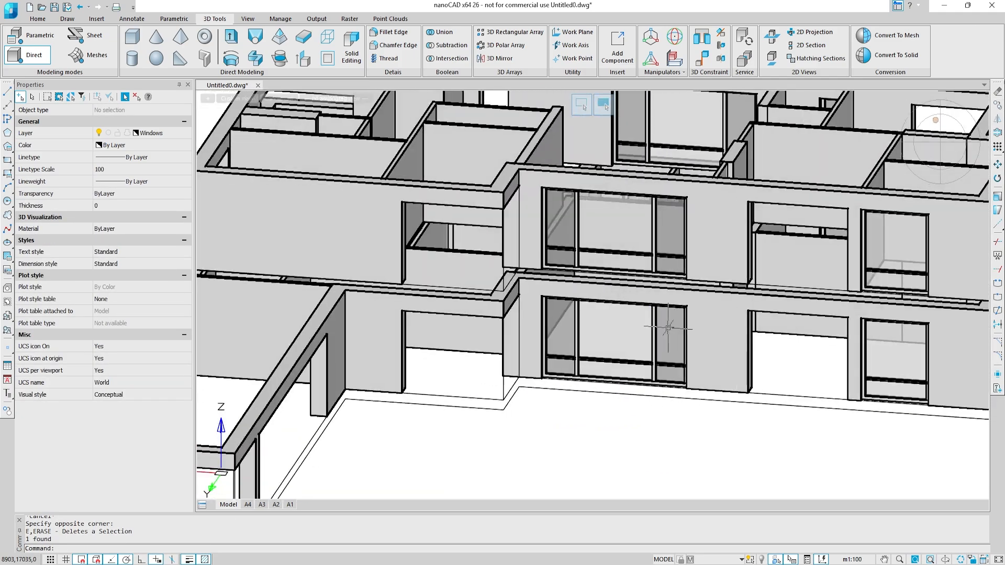
# In top view, draw the larger corner window's outer frame rectangle, aligned with the existing windows outside the house.
pyautogui.click(942, 143)
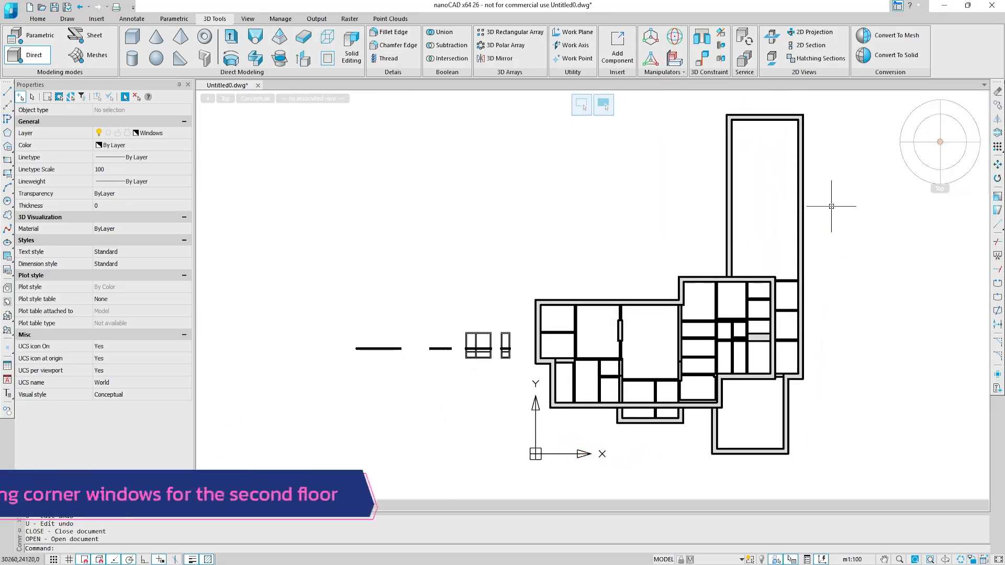
pyautogui.scroll(5, 314, 363)
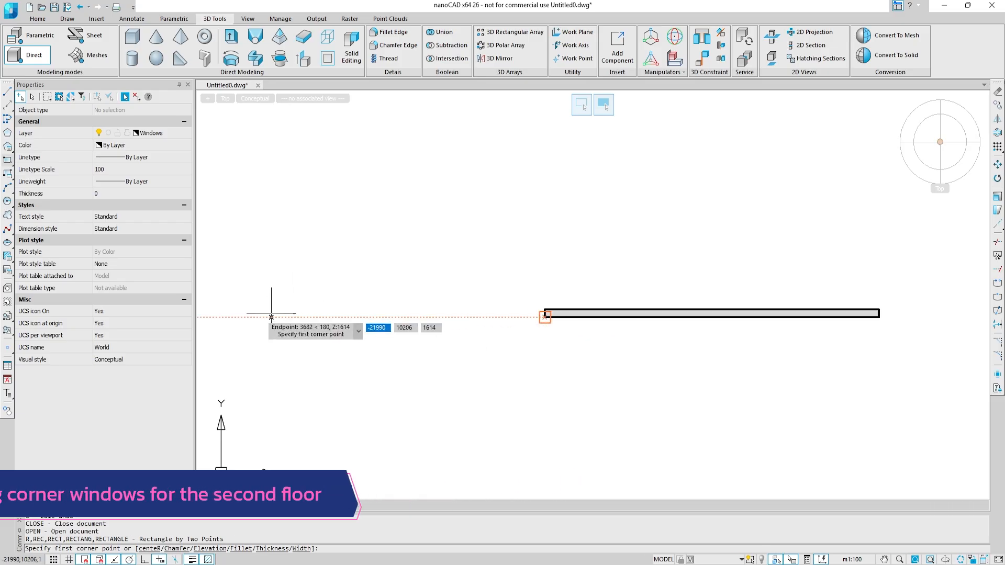
pyautogui.moveTo(271, 312); pyautogui.dragTo(623, 352, button='middle')
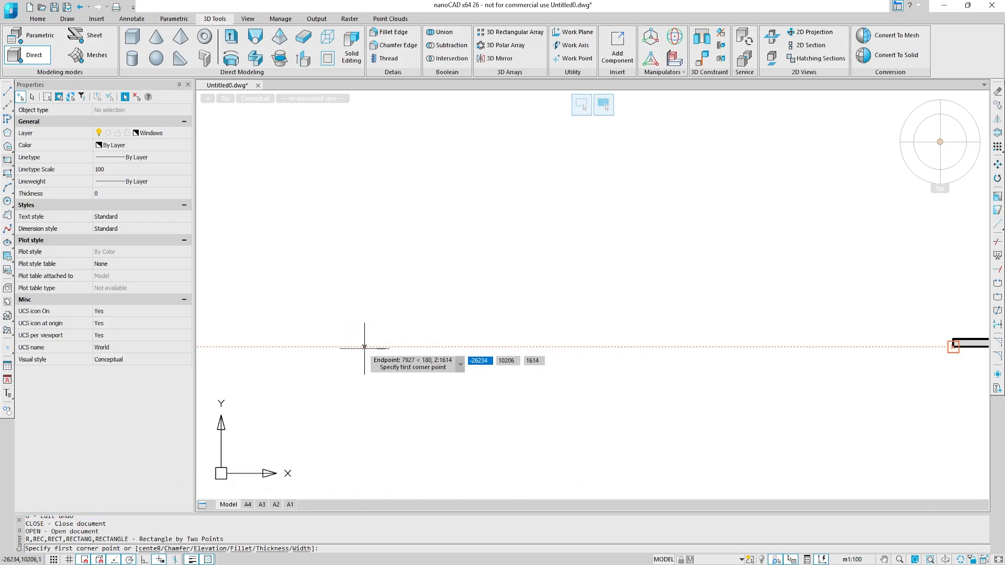
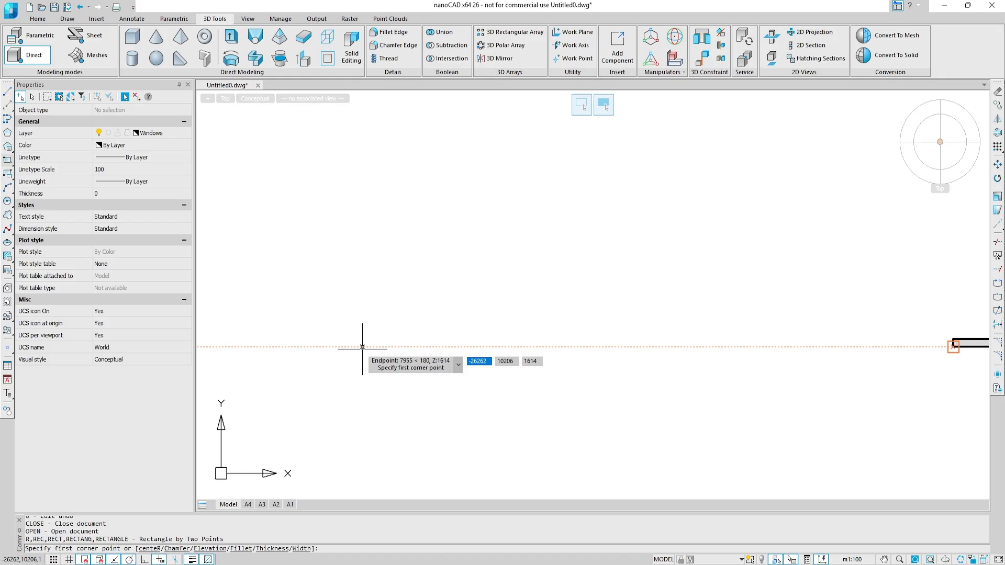
pyautogui.click(362, 347)
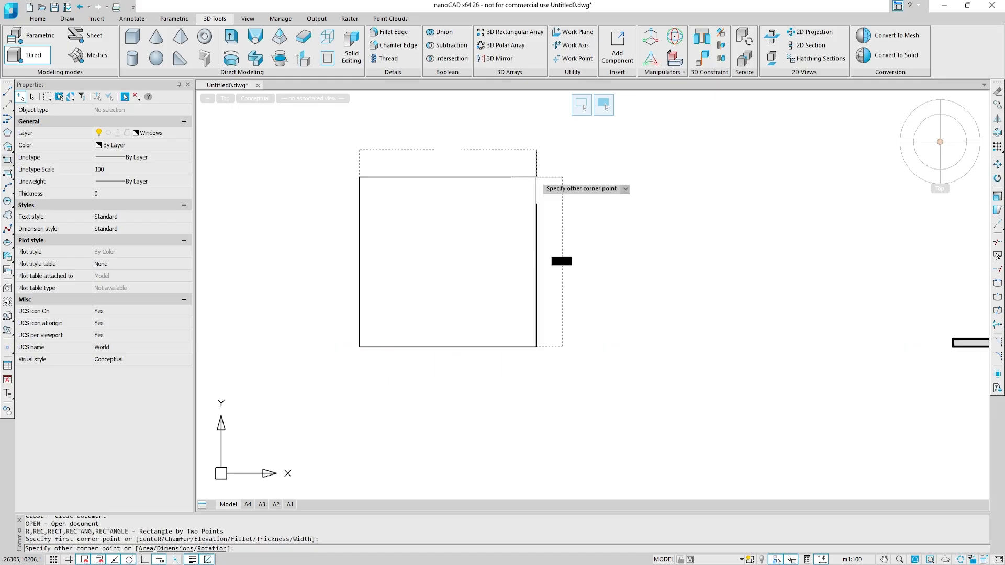
pyautogui.click(599, 140)
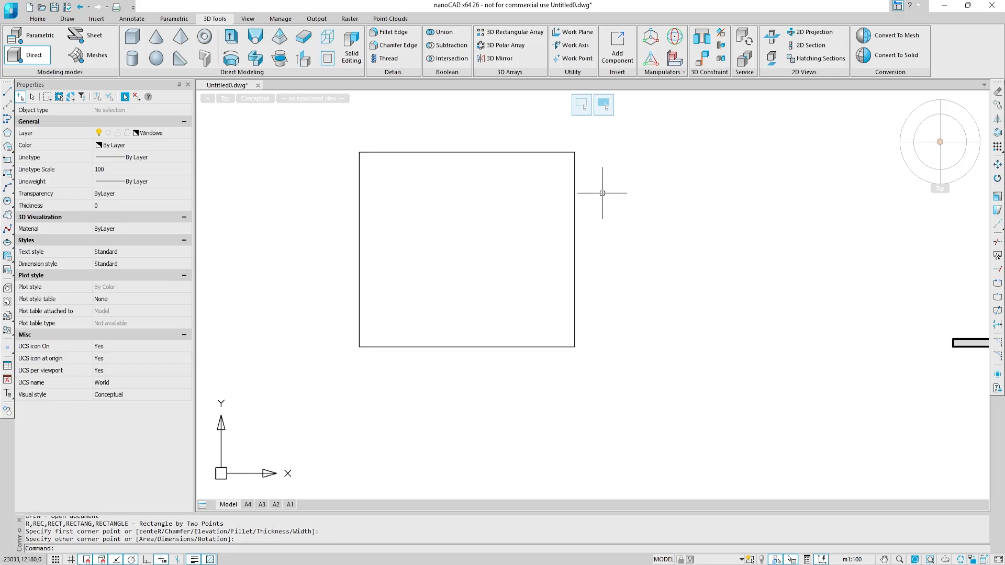
# Draw a second, 1350 mm wide frame rectangle beside the first and offset both outlines inward.
pyautogui.click(8, 160)
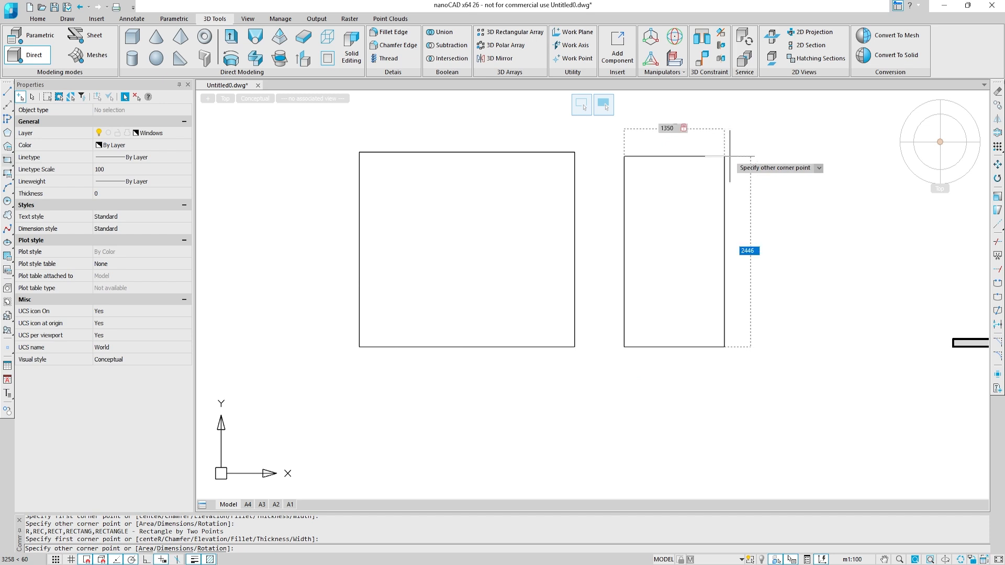
pyautogui.click(729, 155)
pyautogui.click(997, 135)
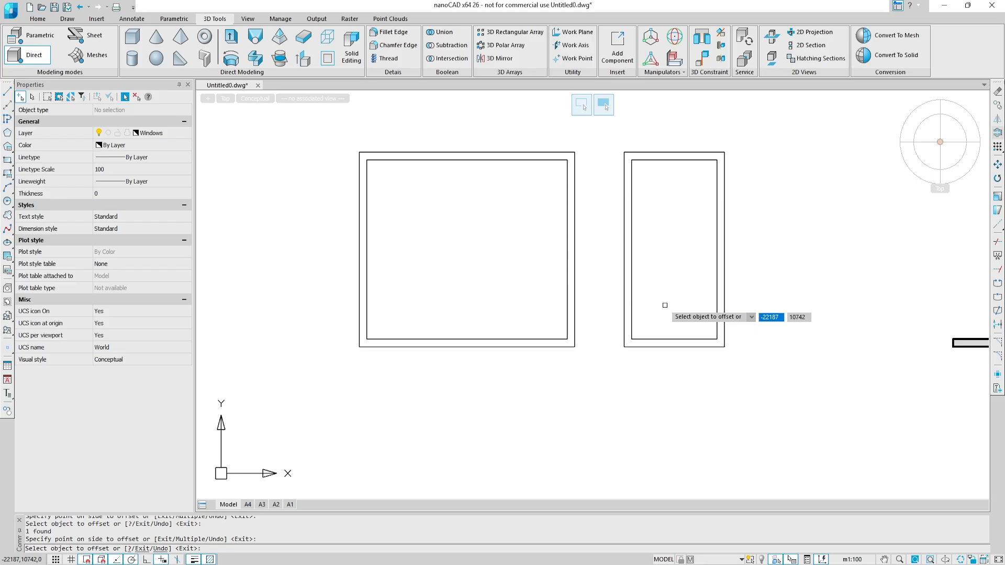
pyautogui.press('Escape')
# Draw a 2700 x 50 mm crossbar rectangle inside the larger frame, 500 mm above its inner lower corner.
pyautogui.scroll(1, 430, 273)
pyautogui.click(8, 159)
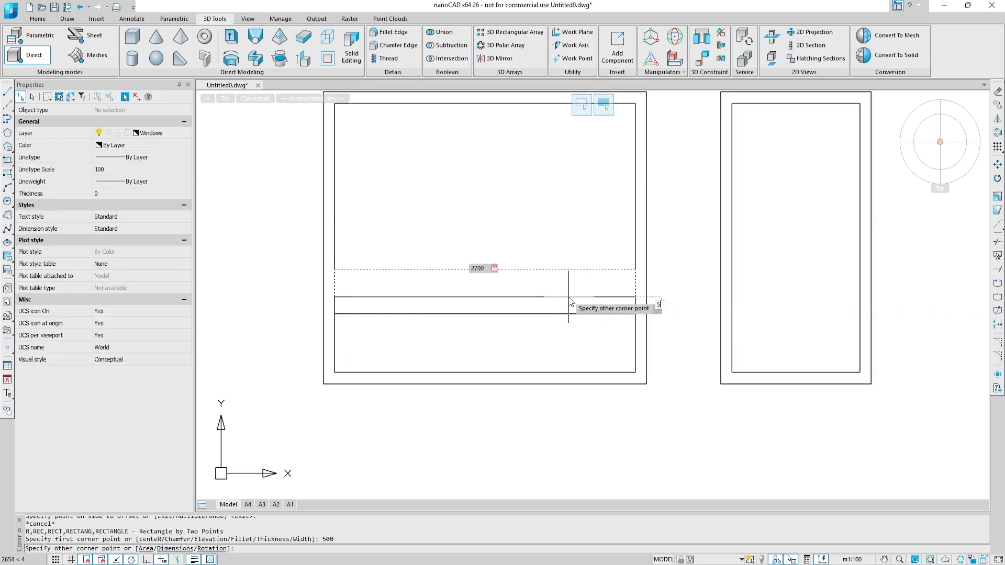
pyautogui.write('0')
pyautogui.press('Return')
# Copy the crossbar rectangle from the larger frame to the same height inside the narrow frame.
pyautogui.moveTo(557, 343); pyautogui.dragTo(503, 279)
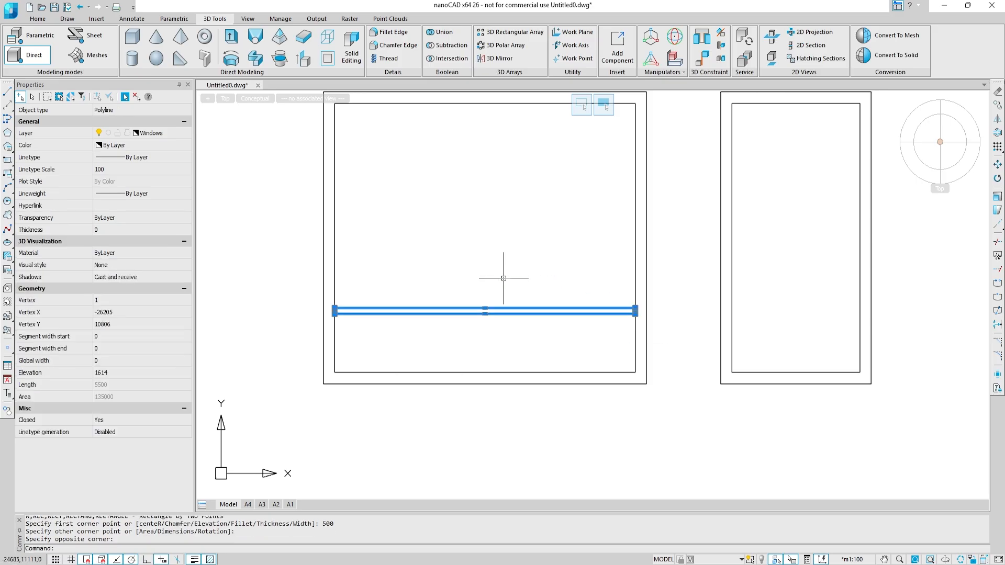
pyautogui.click(998, 106)
pyautogui.scroll(2, 365, 310)
pyautogui.click(297, 319)
pyautogui.scroll(-3, 404, 280)
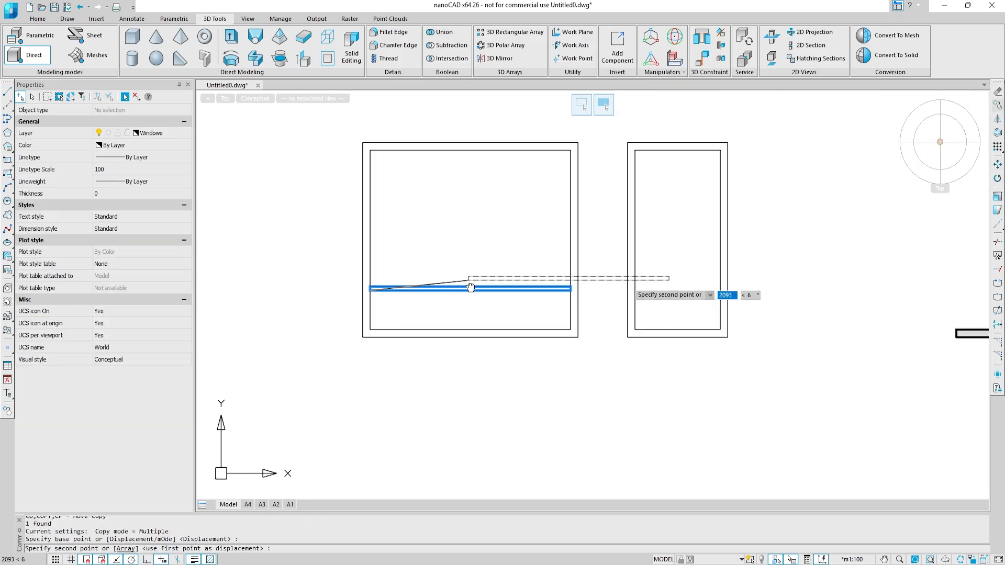
pyautogui.scroll(2, 656, 294)
pyautogui.click(605, 280)
pyautogui.press('Escape')
# Shorten the copied crossbar so it ends at the narrow frame's opposite inner edge.
pyautogui.click(635, 280)
pyautogui.scroll(-2, 718, 345)
pyautogui.scroll(2, 885, 339)
pyautogui.scroll(1, 851, 313)
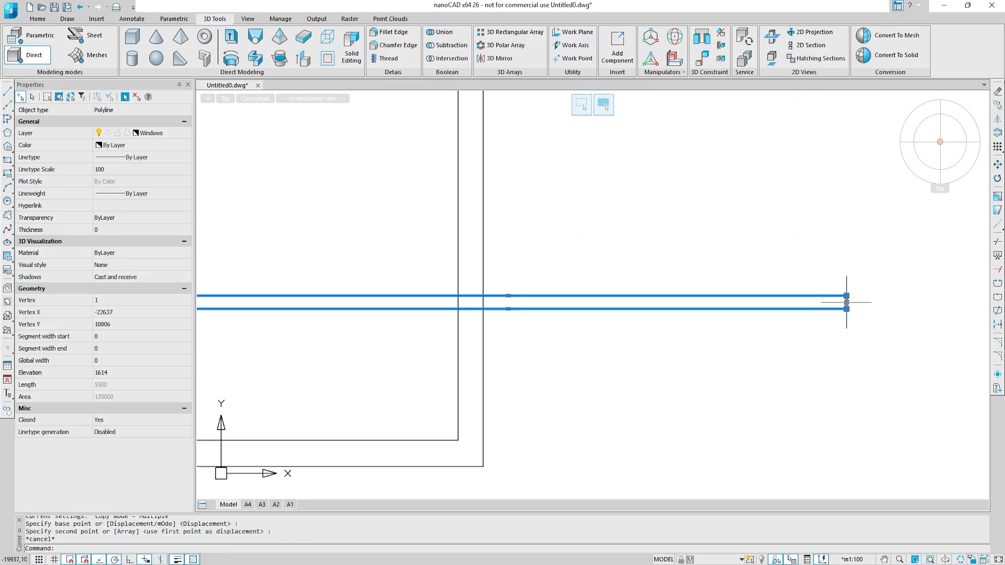
pyautogui.scroll(-3, 644, 242)
pyautogui.press('Escape')
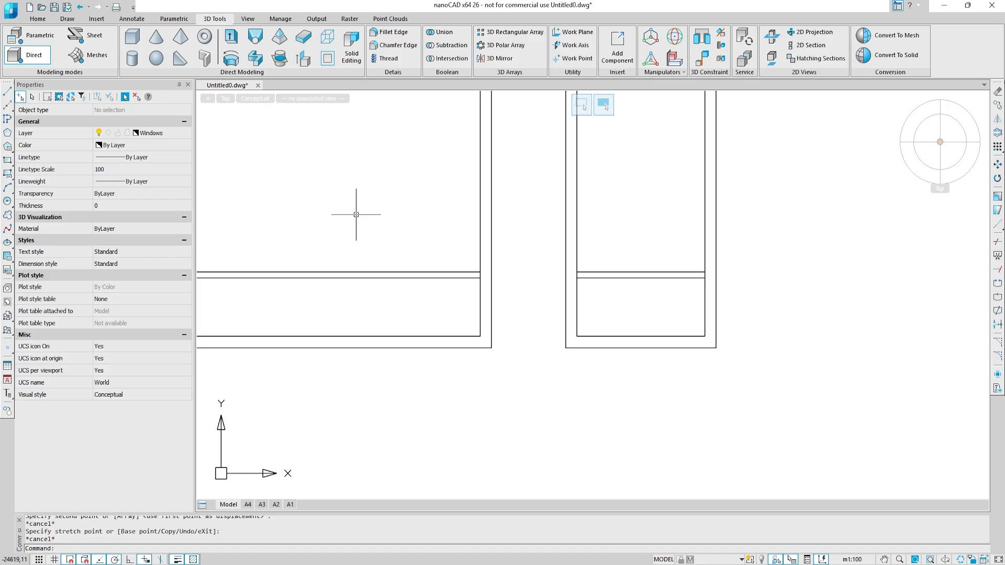
# Press-pull the larger window's crossbar 100 mm and its frame to the same height.
pyautogui.write('PRESSPULL')
pyautogui.moveTo(372, 219); pyautogui.dragTo(505, 197, button='middle')
pyautogui.press('Return')
pyautogui.scroll(4, 504, 198)
pyautogui.click(487, 320)
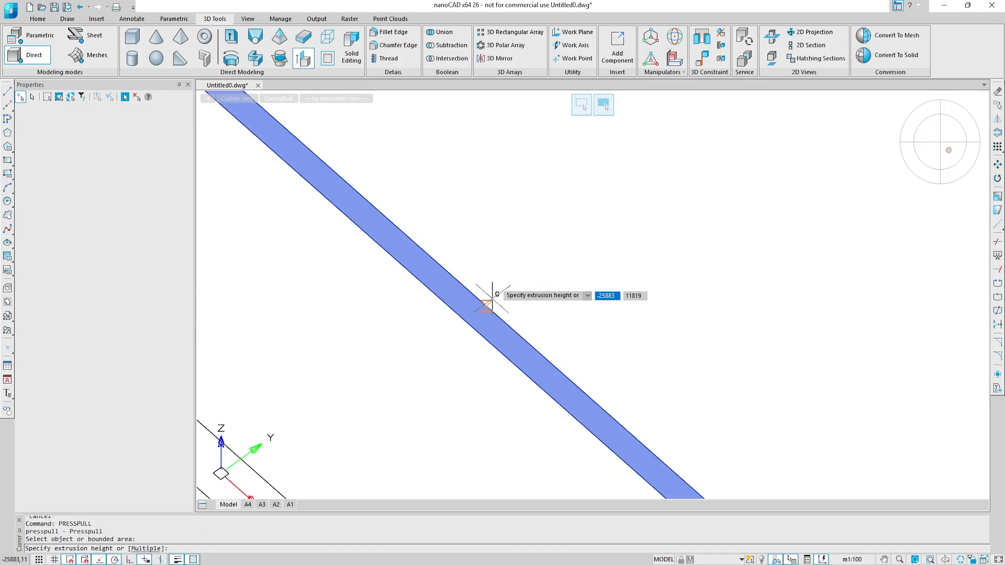
pyautogui.press('Return')
pyautogui.scroll(-3, 504, 249)
pyautogui.click(465, 449)
pyautogui.click(673, 427)
# Press-pull the narrow window's crossbar and frame to the same thickness as the larger window.
pyautogui.moveTo(673, 426); pyautogui.dragTo(277, 154, button='middle')
pyautogui.scroll(3, 532, 382)
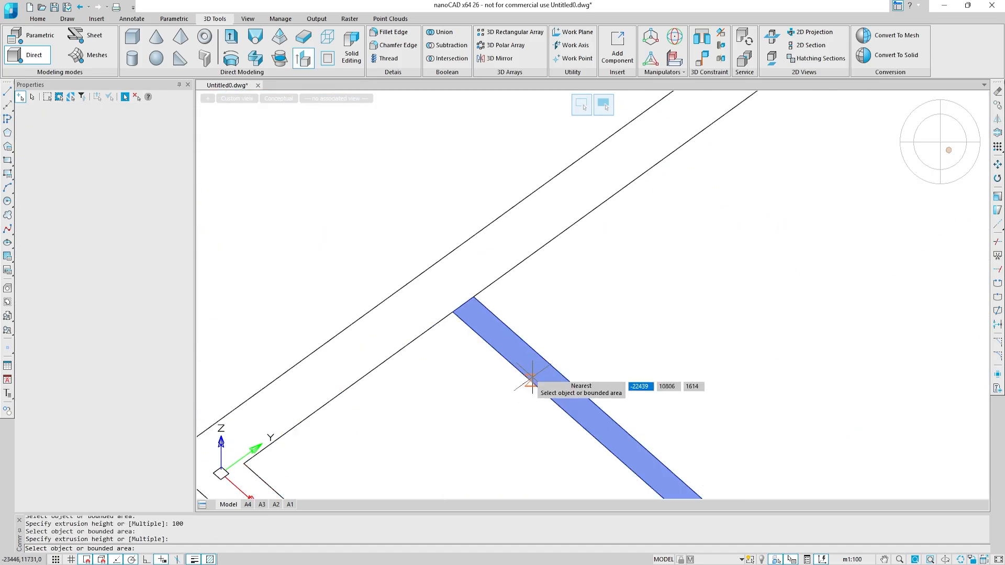
pyautogui.click(532, 382)
pyautogui.scroll(-2, 531, 381)
pyautogui.click(298, 231)
pyautogui.click(479, 413)
pyautogui.click(293, 233)
pyautogui.scroll(-3, 408, 262)
pyautogui.moveTo(408, 262); pyautogui.dragTo(556, 304, button='middle')
pyautogui.press('Escape')
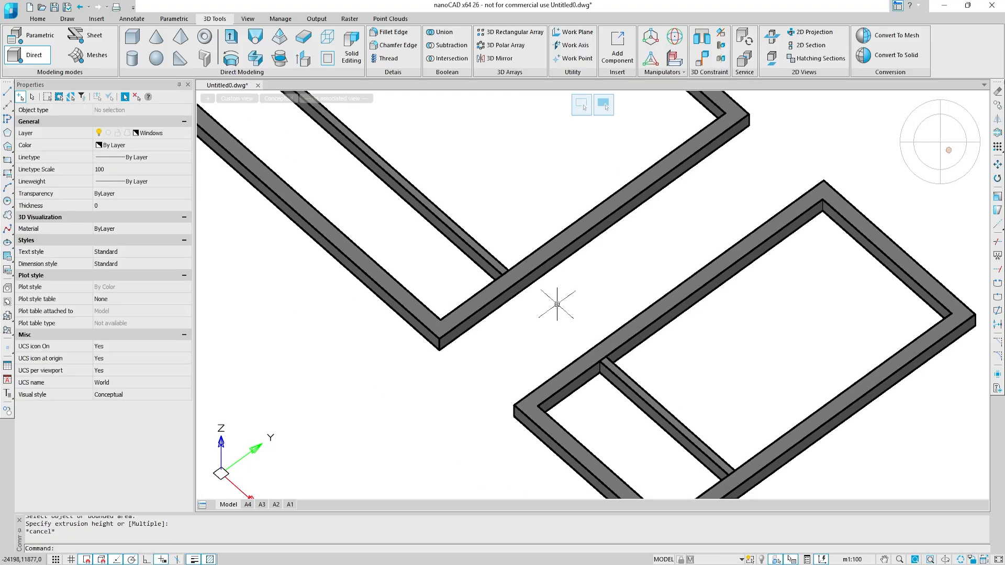
# Draw a rectangle over the larger window's lower opening, between the frame corner and the crossbar.
pyautogui.click(8, 162)
pyautogui.moveTo(267, 157); pyautogui.dragTo(413, 320, button='middle')
pyautogui.scroll(4, 312, 243)
pyautogui.click(310, 244)
pyautogui.moveTo(596, 293); pyautogui.dragTo(326, 95, button='middle')
pyautogui.moveTo(591, 361); pyautogui.dragTo(379, 149, button='middle')
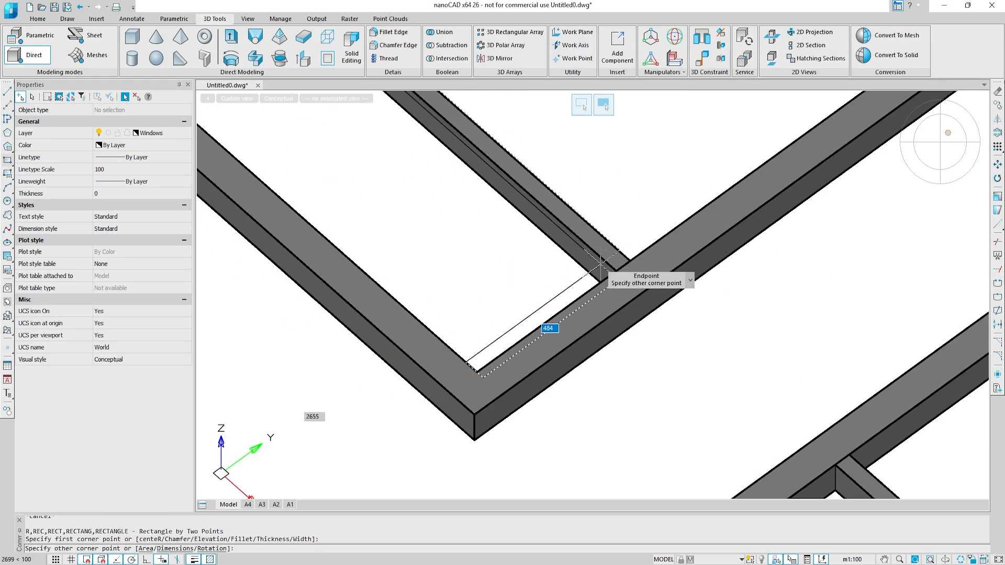
pyautogui.click(607, 277)
# Draw a rectangle over the larger window's upper opening, from the crossbar to the opposite frame corner.
pyautogui.click(8, 160)
pyautogui.scroll(2, 623, 253)
pyautogui.click(635, 265)
pyautogui.scroll(-4, 631, 256)
pyautogui.moveTo(591, 157); pyautogui.dragTo(586, 461, button='middle')
pyautogui.scroll(3, 575, 189)
pyautogui.click(573, 188)
pyautogui.scroll(-3, 574, 188)
pyautogui.moveTo(312, 153); pyautogui.dragTo(497, 134, button='middle')
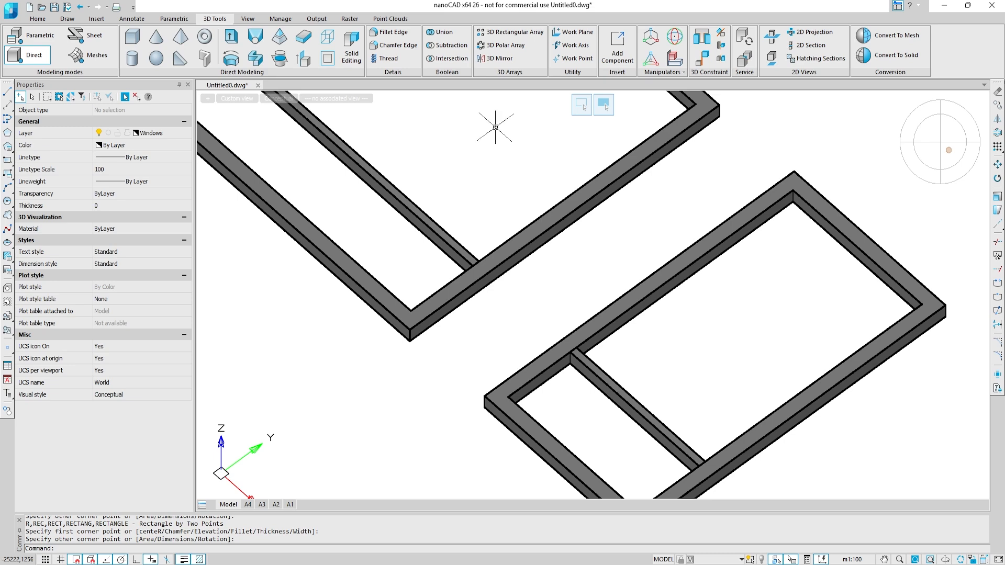
# Draw a rectangle over the narrow window's lower opening, between the frame corner and the crossbar.
pyautogui.click(8, 161)
pyautogui.scroll(4, 521, 412)
pyautogui.click(481, 358)
pyautogui.moveTo(745, 451); pyautogui.dragTo(464, 253, button='middle')
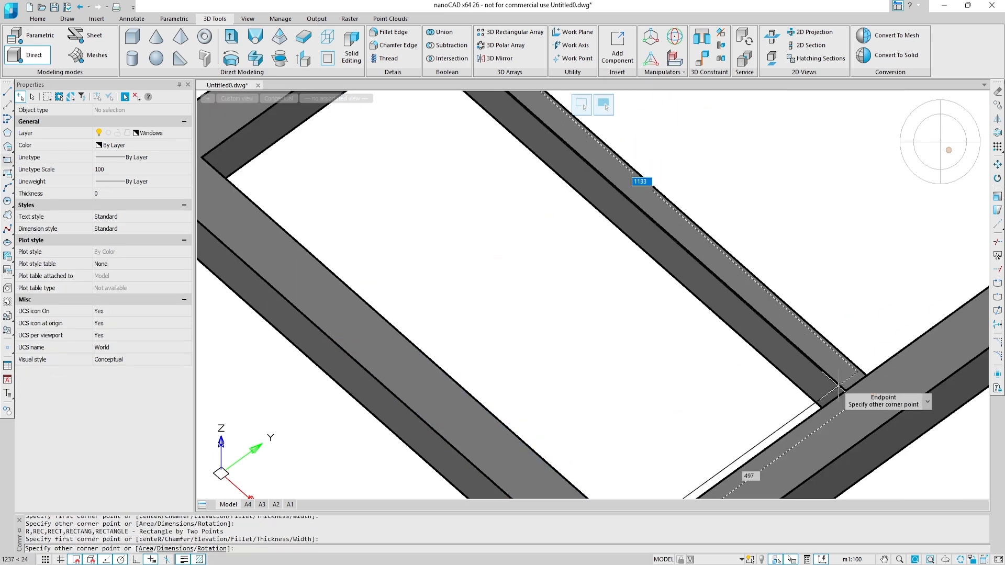
pyautogui.click(837, 386)
# Draw a rectangle over the narrow window's upper opening, from the crossbar to the opposite frame corner.
pyautogui.moveTo(814, 236); pyautogui.dragTo(634, 368, button='middle')
pyautogui.click(8, 160)
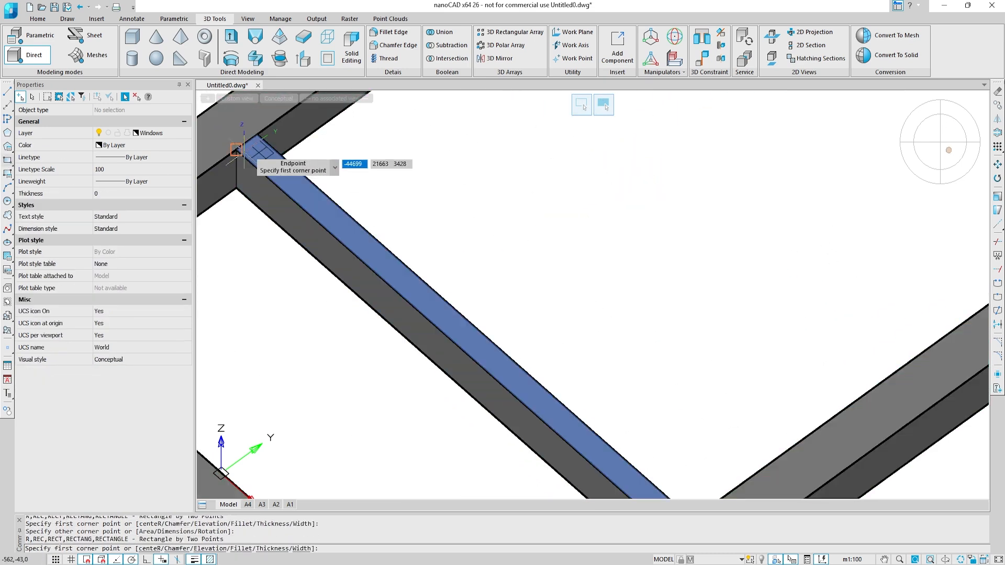
pyautogui.click(251, 140)
pyautogui.scroll(-2, 680, 142)
pyautogui.moveTo(802, 138); pyautogui.dragTo(698, 284, button='middle')
pyautogui.moveTo(889, 214); pyautogui.dragTo(523, 275, button='middle')
pyautogui.click(691, 251)
pyautogui.moveTo(445, 256); pyautogui.dragTo(621, 224, button='middle')
pyautogui.scroll(-2, 621, 225)
# Extrude the four pane rectangles of both windows 5 mm to form the glass.
pyautogui.moveTo(309, 406); pyautogui.dragTo(523, 303, button='middle')
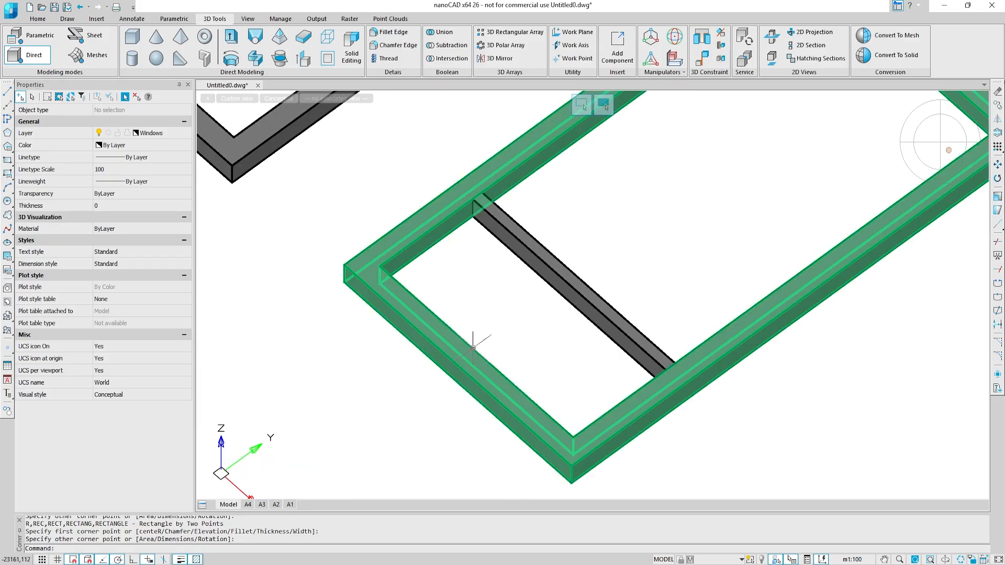
pyautogui.click(473, 347)
pyautogui.click(735, 319)
pyautogui.click(701, 289)
pyautogui.moveTo(461, 235); pyautogui.dragTo(830, 473, button='middle')
pyautogui.click(562, 341)
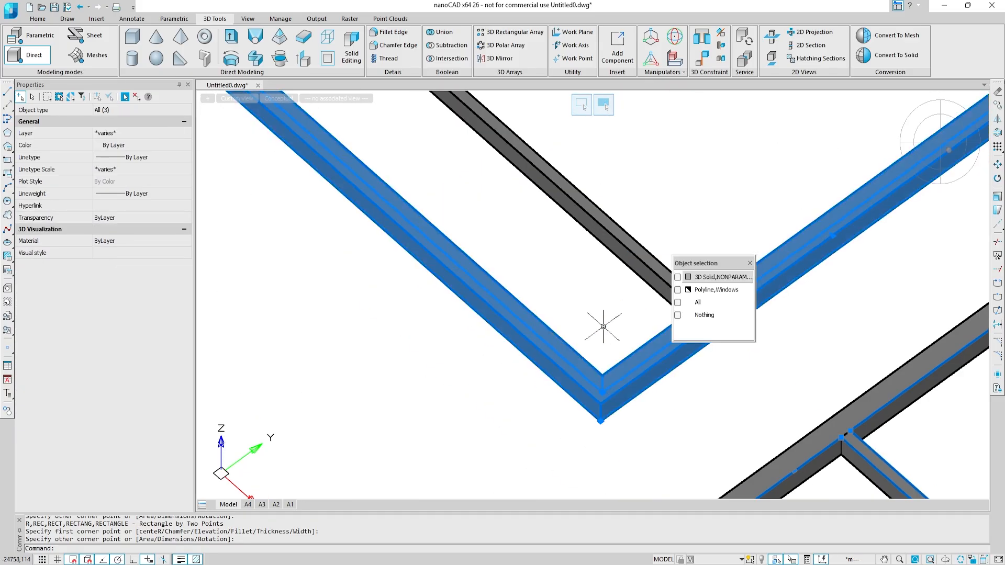
pyautogui.click(695, 288)
pyautogui.moveTo(704, 209); pyautogui.dragTo(657, 321, button='middle')
pyautogui.write('extrude')
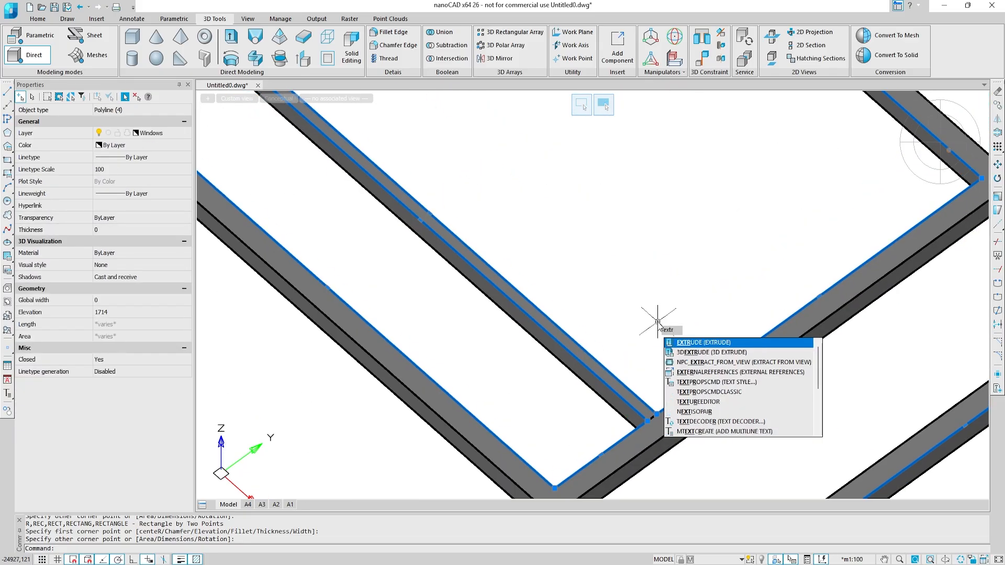
pyautogui.press('Return')
pyautogui.write('5')
pyautogui.press('Return')
# Move the four glass panes down from the frames' top faces into the frame thickness.
pyautogui.click(651, 287)
pyautogui.click(550, 372)
pyautogui.moveTo(733, 338); pyautogui.dragTo(448, 168, button='middle')
pyautogui.click(502, 418)
pyautogui.click(628, 325)
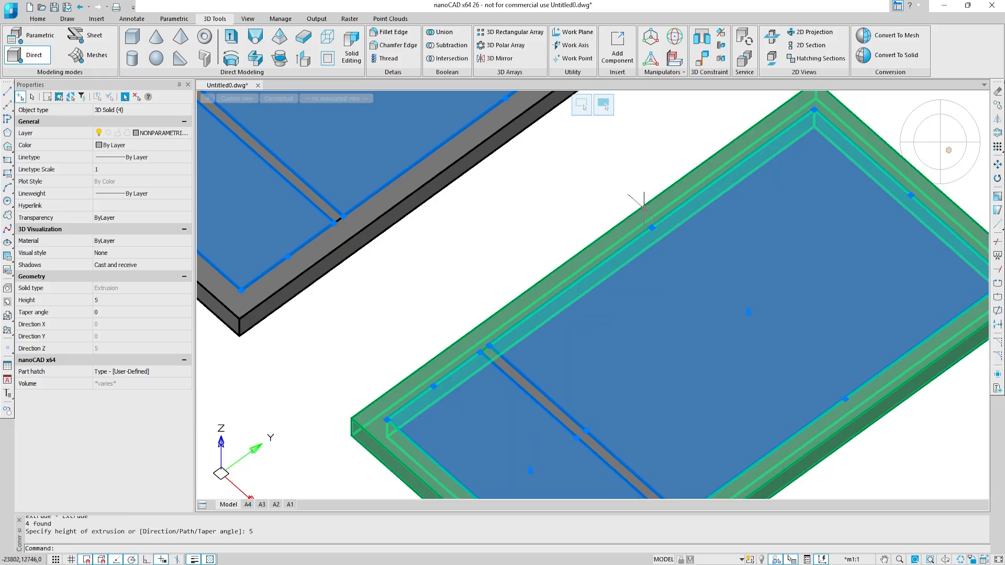
pyautogui.write('m')
pyautogui.press('Return')
pyautogui.moveTo(371, 333); pyautogui.dragTo(449, 188, button='middle')
pyautogui.scroll(5, 459, 265)
pyautogui.click(505, 334)
pyautogui.keyDown('shift'); pyautogui.moveTo(486, 343); pyautogui.dragTo(437, 181, button='middle'); pyautogui.keyUp('shift')
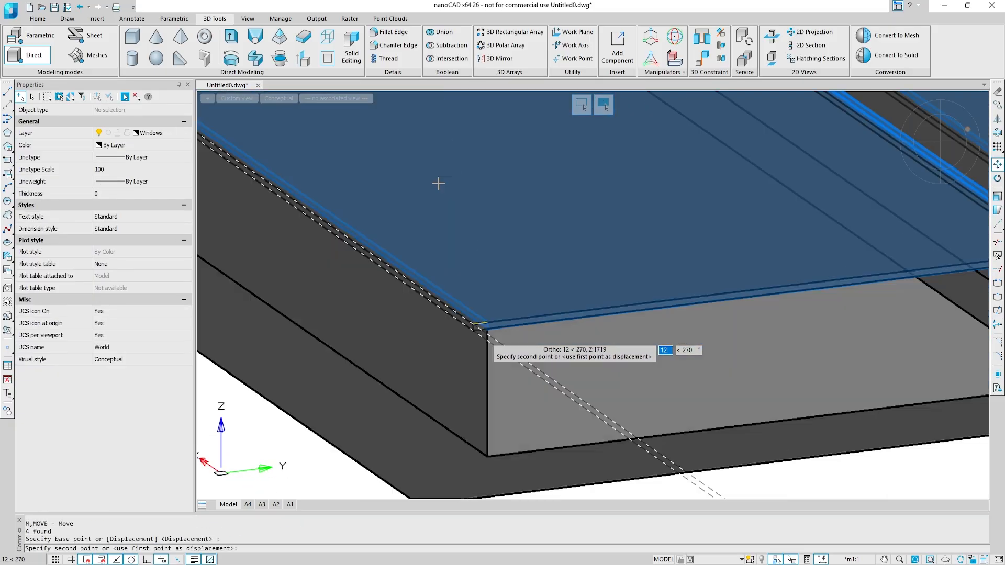
pyautogui.click(484, 395)
pyautogui.keyDown('shift'); pyautogui.moveTo(489, 296); pyautogui.dragTo(496, 394, button='middle'); pyautogui.keyUp('shift')
# Copy the four glass panes with a 10 mm displacement to create the second glazing layer.
pyautogui.scroll(-5, 502, 332)
pyautogui.click(997, 105)
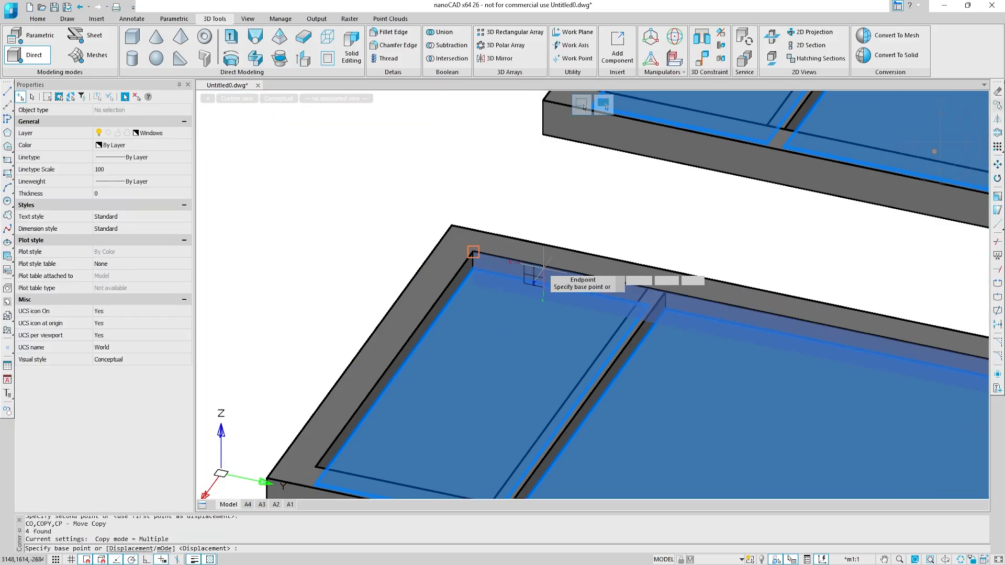
pyautogui.scroll(5, 459, 283)
pyautogui.click(509, 223)
pyautogui.press('Escape')
pyautogui.scroll(-5, 506, 201)
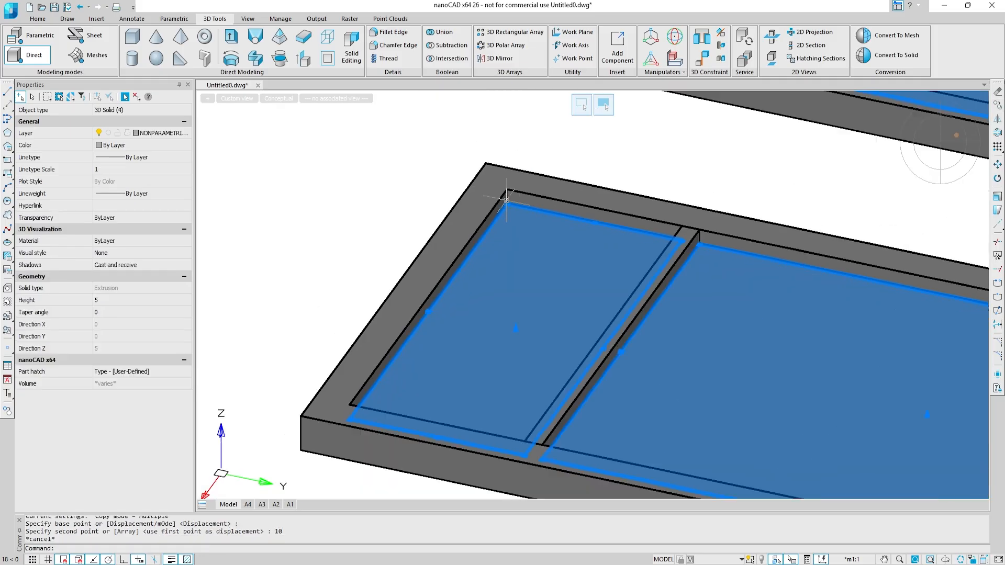
# Rotate all solids of both windows 90 degrees with 3D Rotate to stand them upright, leaving out the polylines.
pyautogui.keyDown('shift'); pyautogui.moveTo(366, 283); pyautogui.dragTo(603, 410, button='middle'); pyautogui.keyUp('shift')
pyautogui.scroll(-4, 603, 410)
pyautogui.moveTo(733, 484); pyautogui.dragTo(644, 444, button='middle')
pyautogui.press('Escape')
pyautogui.click(644, 444)
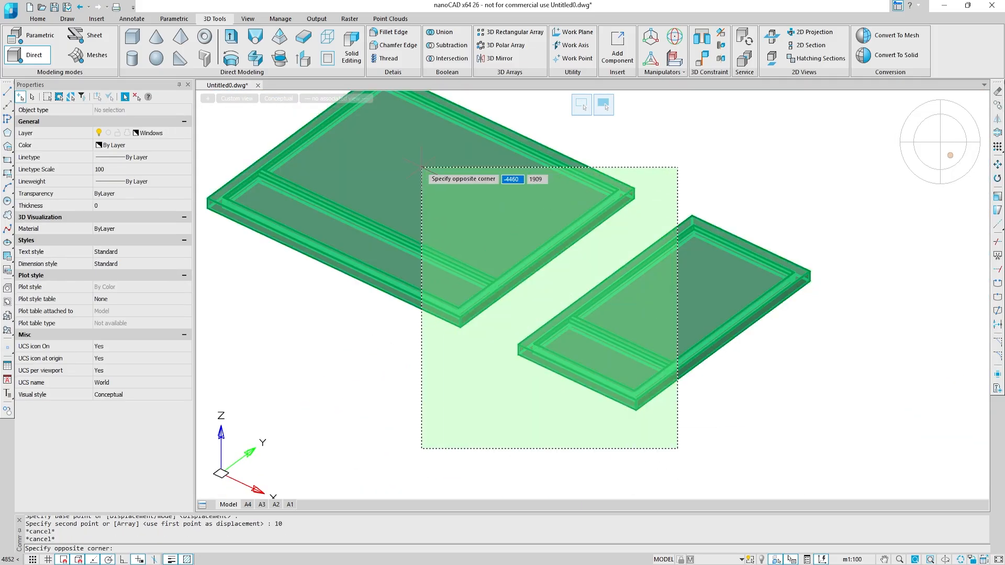
pyautogui.click(422, 155)
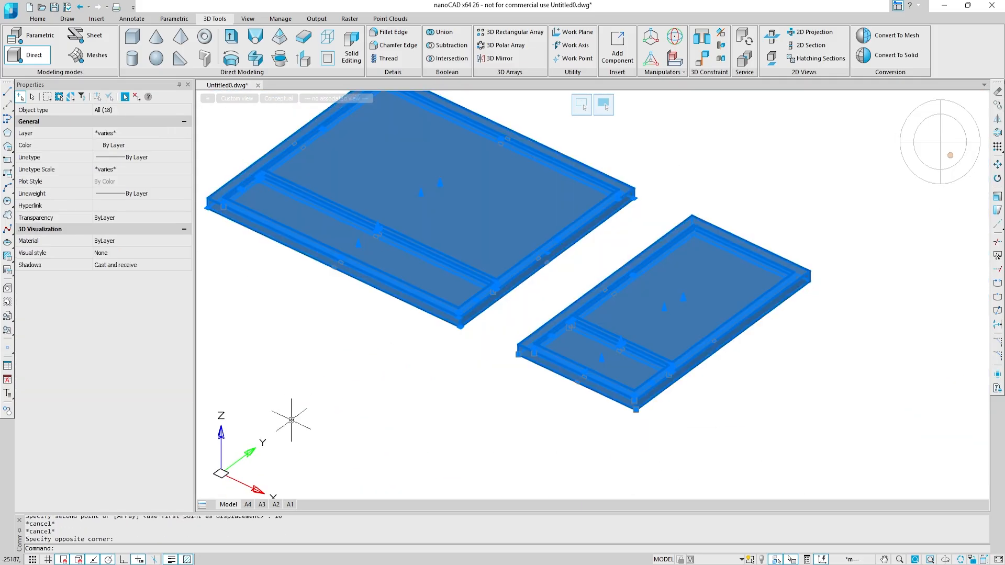
pyautogui.click(675, 36)
pyautogui.click(520, 266)
pyautogui.write('90')
pyautogui.press('Return')
pyautogui.press('Escape')
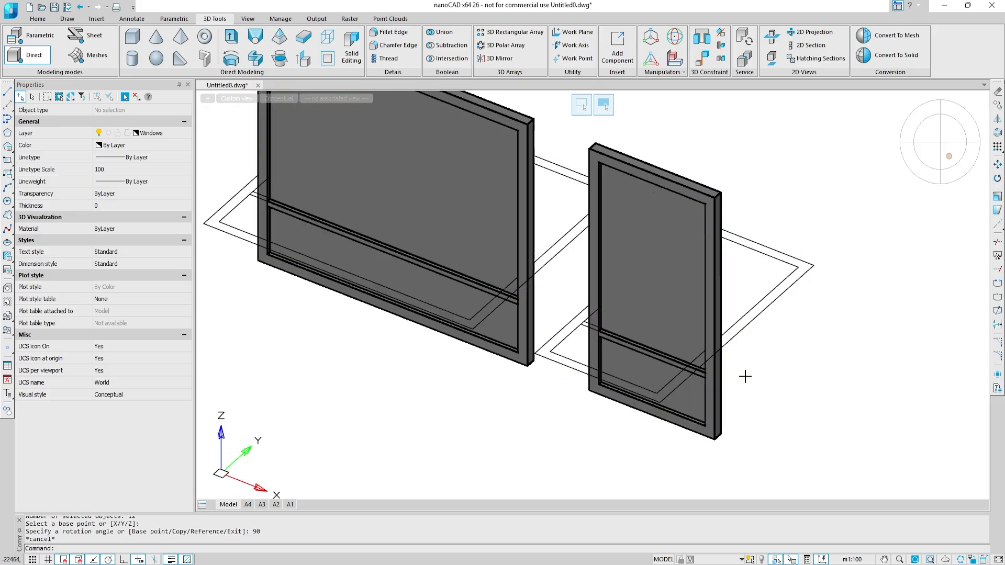
# Rotate the narrow window's solids 90 degrees about the vertical axis with 3D Rotate, leaving out the polylines.
pyautogui.keyDown('shift'); pyautogui.moveTo(745, 376); pyautogui.dragTo(769, 377, button='middle'); pyautogui.keyUp('shift')
pyautogui.click(794, 413)
pyautogui.click(676, 285)
pyautogui.click(152, 111)
pyautogui.click(675, 36)
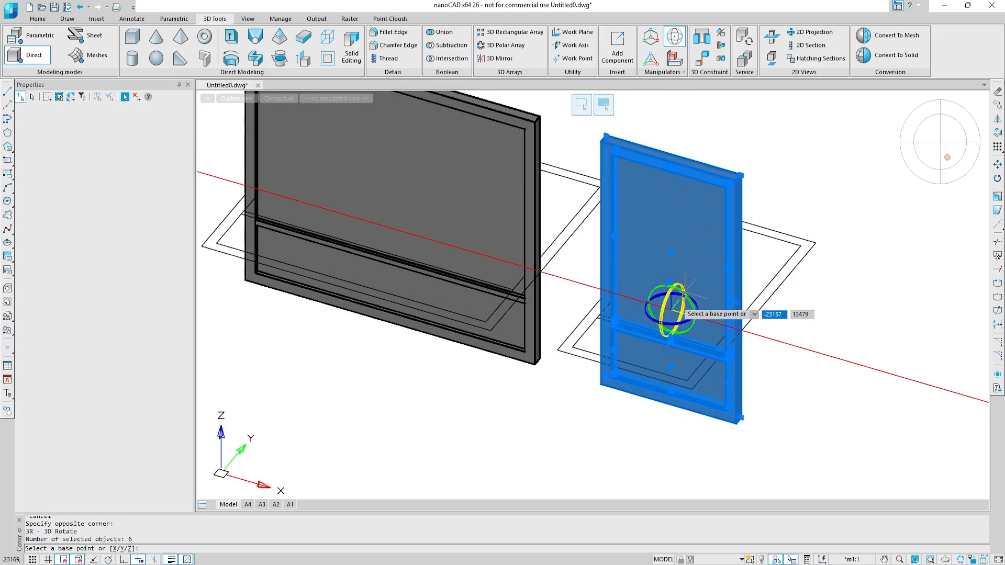
pyautogui.click(657, 311)
pyautogui.write('90')
pyautogui.press('Return')
# Move the rotated narrow window's solids so their lower corner meets the wide window's end corner.
pyautogui.click(738, 395)
pyautogui.click(639, 284)
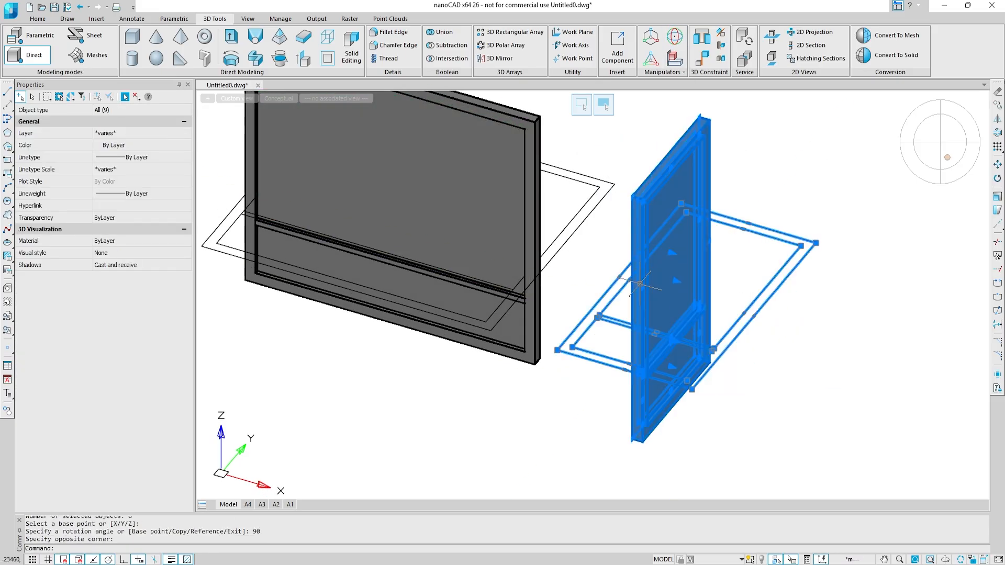
pyautogui.click(997, 165)
pyautogui.scroll(4, 586, 455)
pyautogui.click(692, 419)
pyautogui.click(484, 238)
pyautogui.moveTo(487, 331); pyautogui.dragTo(511, 456, button='middle')
pyautogui.press('Escape')
# Draw a 100 by 100 mm rectangle at the base of the gap between the two window frames.
pyautogui.click(7, 160)
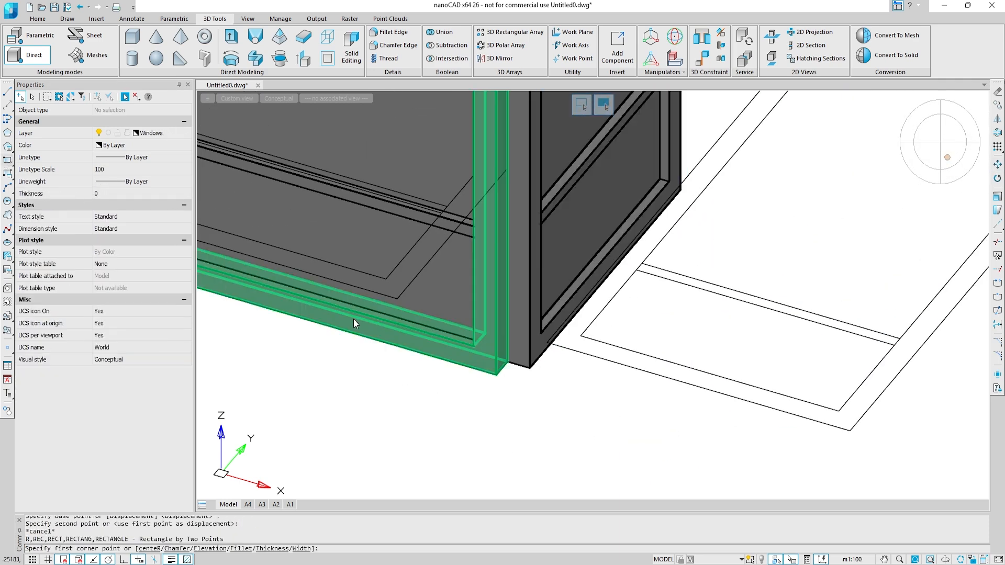
pyautogui.scroll(5, 496, 369)
pyautogui.click(532, 344)
pyautogui.scroll(-5, 521, 291)
pyautogui.write('100')
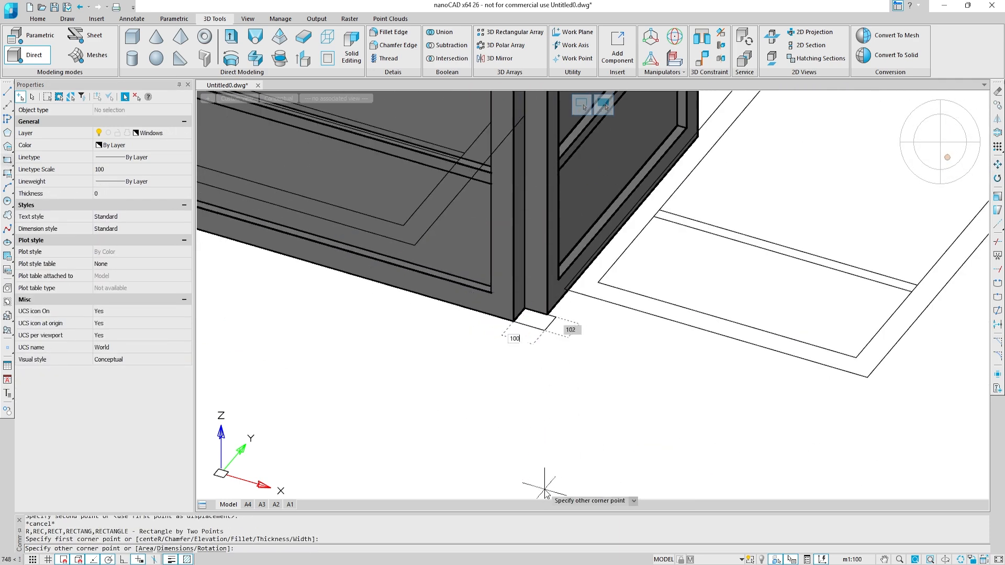
pyautogui.press('Tab')
pyautogui.write('100')
pyautogui.press('Return')
# Extrude the corner square up to the window frames' top to form the corner post.
pyautogui.click(541, 348)
pyautogui.click(531, 325)
pyautogui.click(230, 36)
pyautogui.scroll(-3, 549, 335)
pyautogui.moveTo(551, 201); pyautogui.dragTo(556, 343, button='middle')
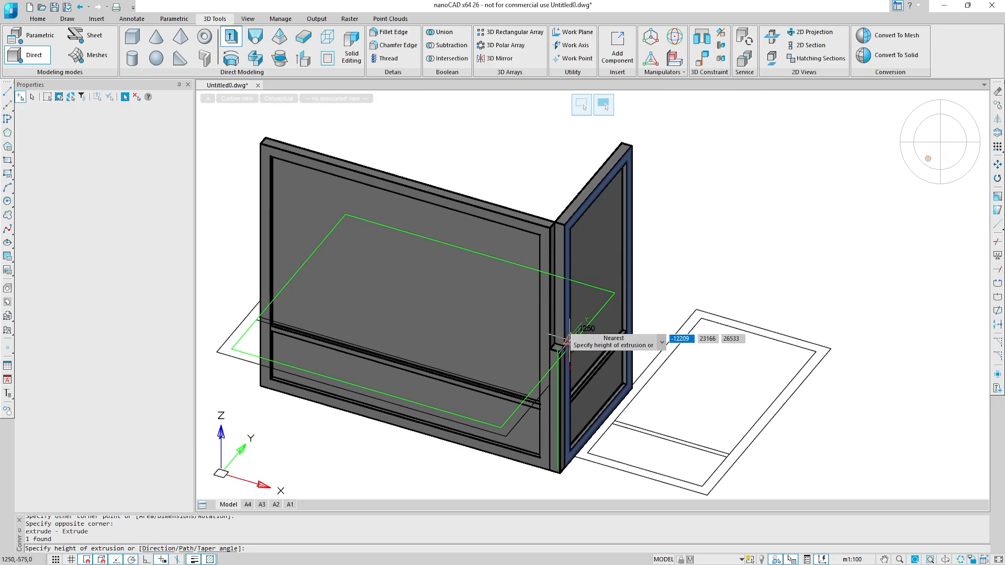
pyautogui.scroll(2, 527, 225)
pyautogui.click(529, 220)
# Assign all solids of the corner window to the Windows layer, leaving out the polylines.
pyautogui.keyDown('shift'); pyautogui.moveTo(494, 250); pyautogui.dragTo(533, 214, button='middle'); pyautogui.keyUp('shift')
pyautogui.scroll(-4, 537, 212)
pyautogui.moveTo(575, 407); pyautogui.dragTo(271, 130)
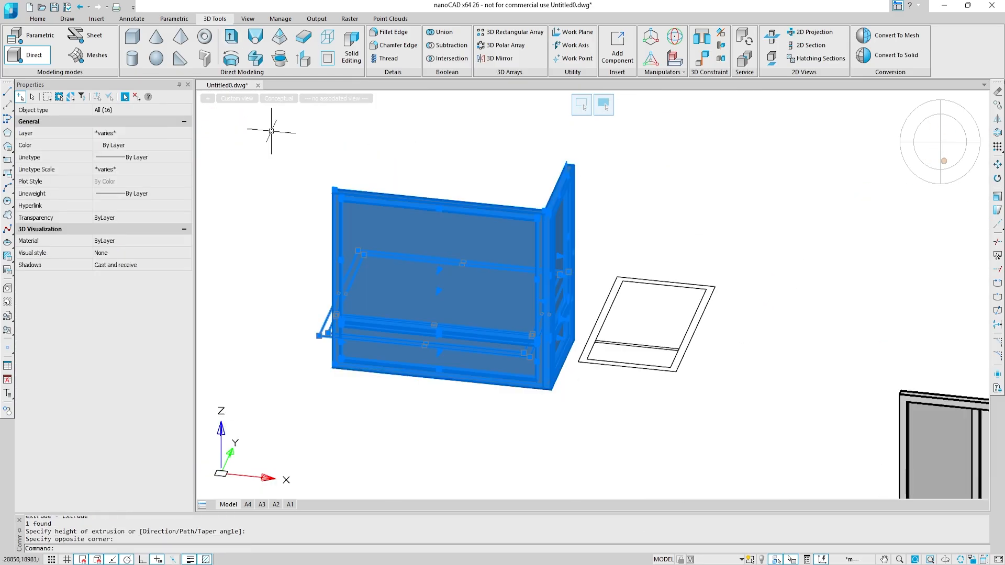
pyautogui.click(161, 134)
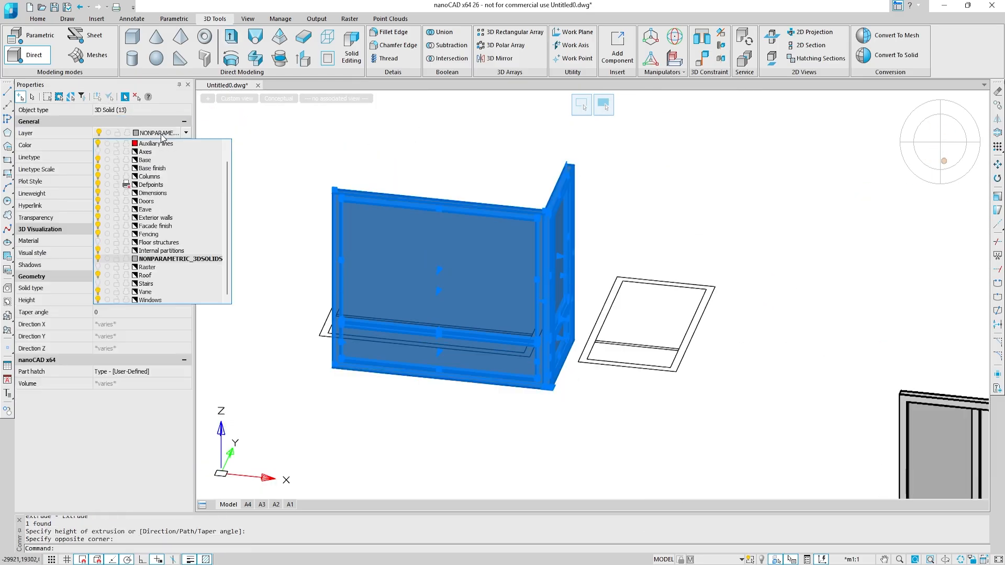
pyautogui.click(160, 299)
pyautogui.press('Escape')
# Select all eight glass panes of the corner window and set their color to 254 and transparency to 70.
pyautogui.keyDown('shift'); pyautogui.moveTo(493, 430); pyautogui.dragTo(518, 383, button='middle'); pyautogui.keyUp('shift')
pyautogui.click(478, 310)
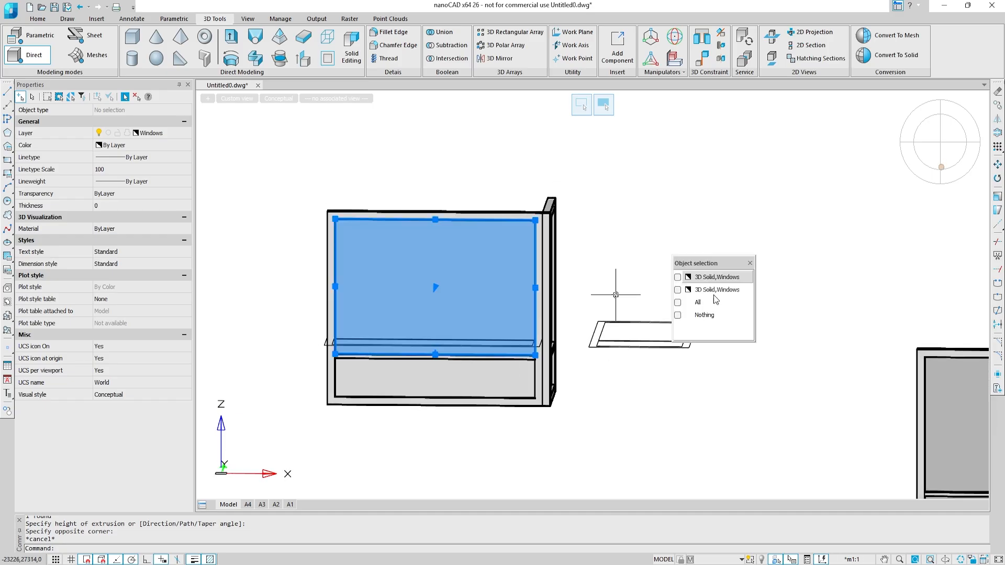
pyautogui.click(714, 293)
pyautogui.click(475, 372)
pyautogui.click(704, 303)
pyautogui.keyDown('shift'); pyautogui.moveTo(622, 367); pyautogui.dragTo(535, 358, button='middle'); pyautogui.keyUp('shift')
pyautogui.click(549, 319)
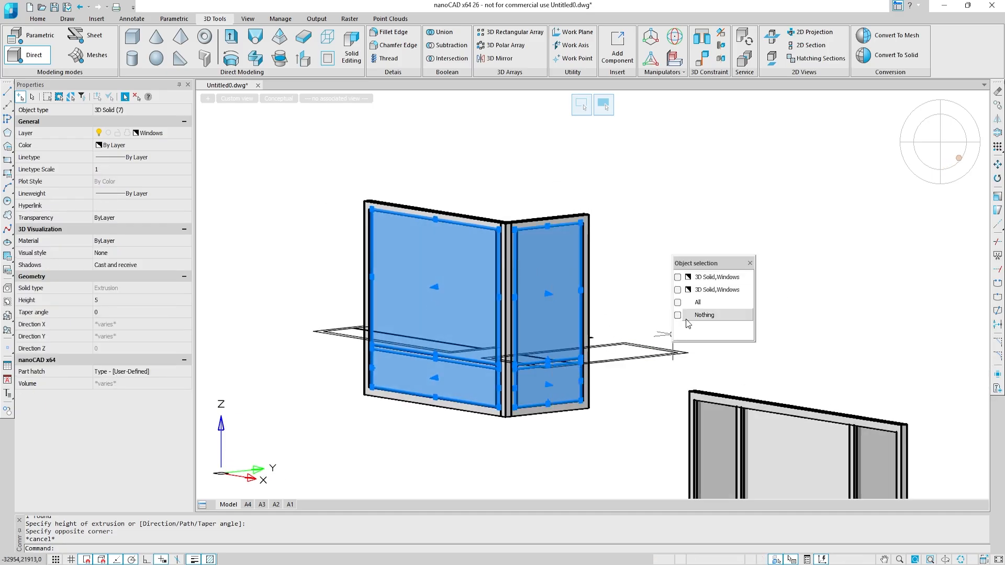
pyautogui.click(145, 219)
pyautogui.write('7')
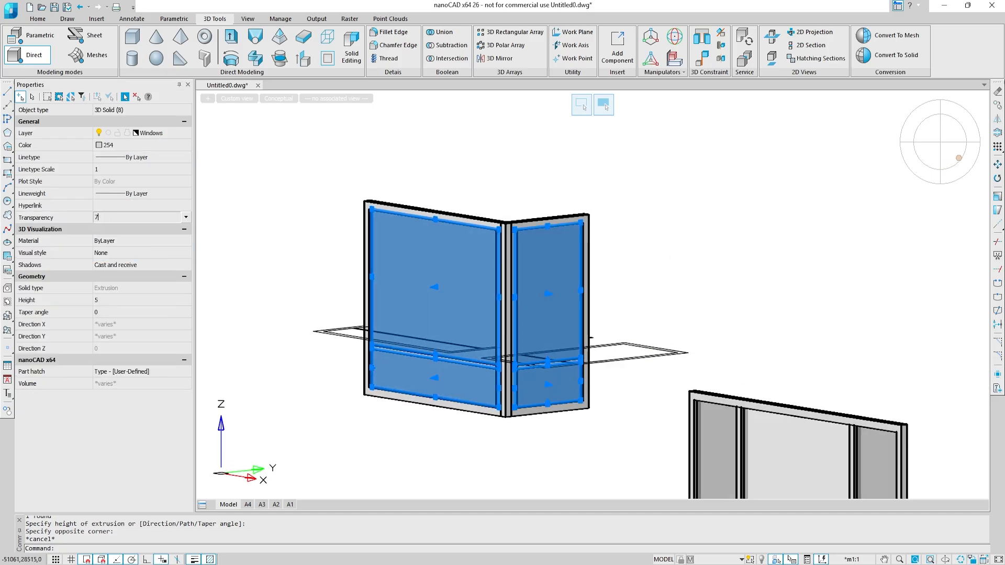
pyautogui.write('0')
pyautogui.press('Return')
pyautogui.keyDown('shift'); pyautogui.moveTo(496, 152); pyautogui.dragTo(526, 154, button='middle'); pyautogui.keyUp('shift')
pyautogui.press('Escape')
# Create a block named Corner window 1 from the corner window's solids, with its base point at the wide frame's lower outer corner.
pyautogui.scroll(3, 565, 408)
pyautogui.moveTo(563, 419); pyautogui.dragTo(720, 472, button='middle')
pyautogui.click(719, 481)
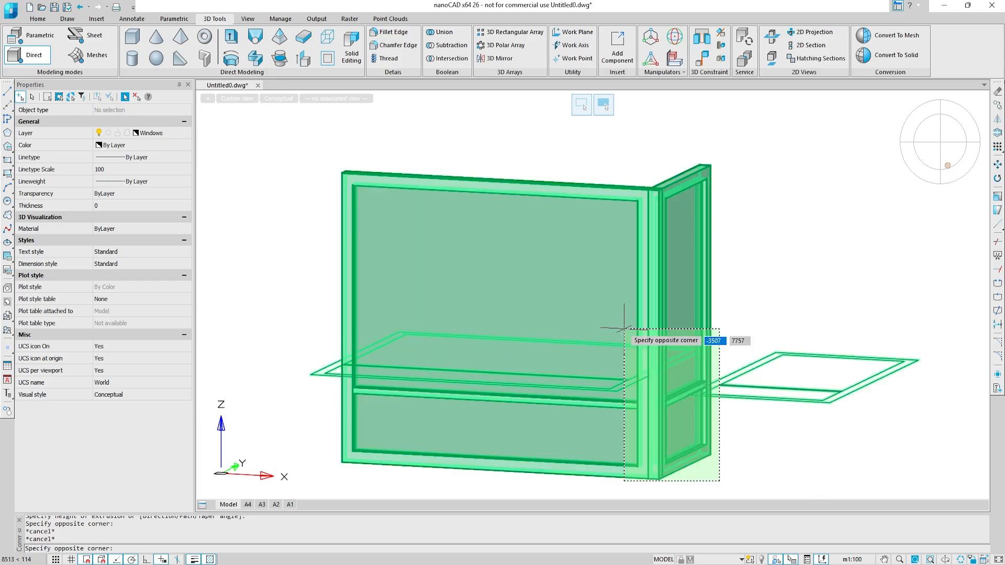
pyautogui.click(455, 128)
pyautogui.write('bl')
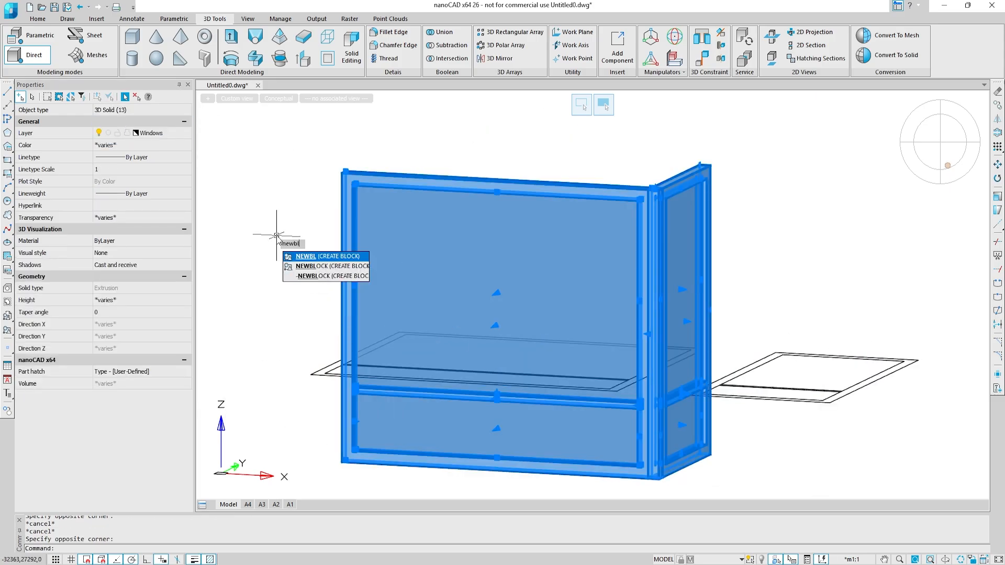
pyautogui.press('Return')
pyautogui.write('Corner window 1')
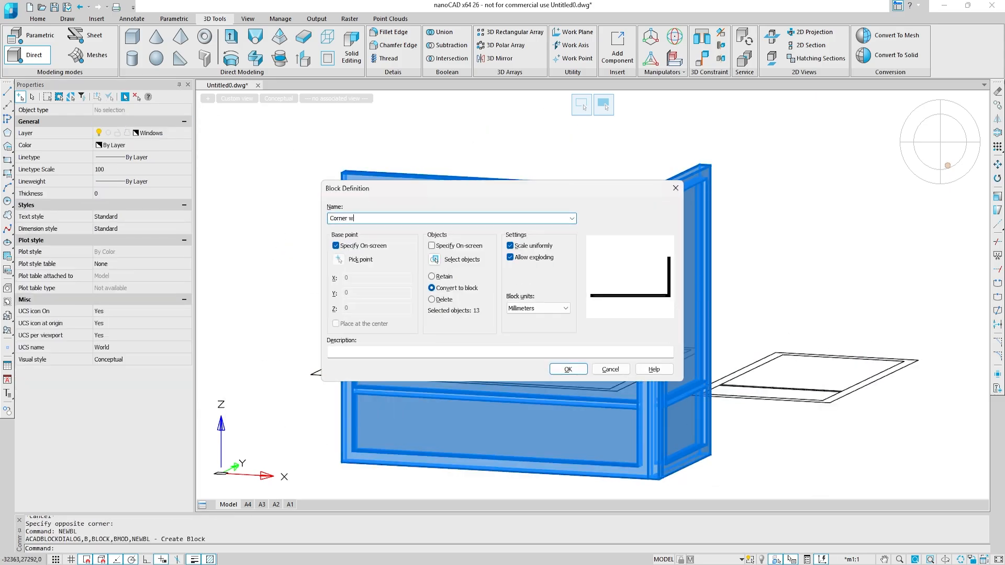
pyautogui.press('Return')
pyautogui.keyDown('shift'); pyautogui.moveTo(276, 236); pyautogui.dragTo(419, 262, button='middle'); pyautogui.keyUp('shift')
pyautogui.scroll(4, 540, 378)
pyautogui.click(540, 379)
pyautogui.scroll(-4, 541, 379)
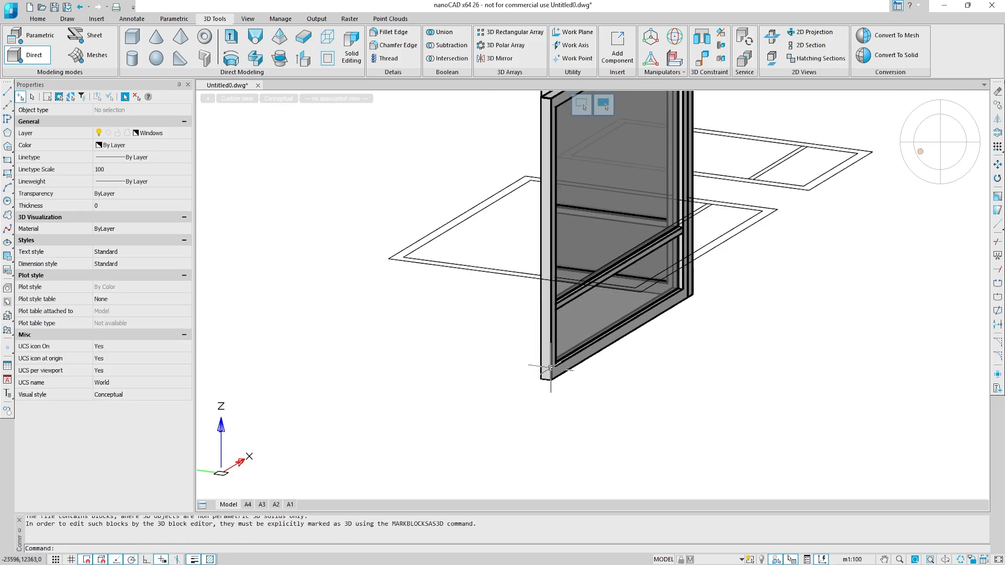
# Copy the corner window block from its lower corner into the matching corner opening of the house.
pyautogui.click(544, 368)
pyautogui.write('co')
pyautogui.press('Return')
pyautogui.scroll(5, 507, 382)
pyautogui.click(621, 370)
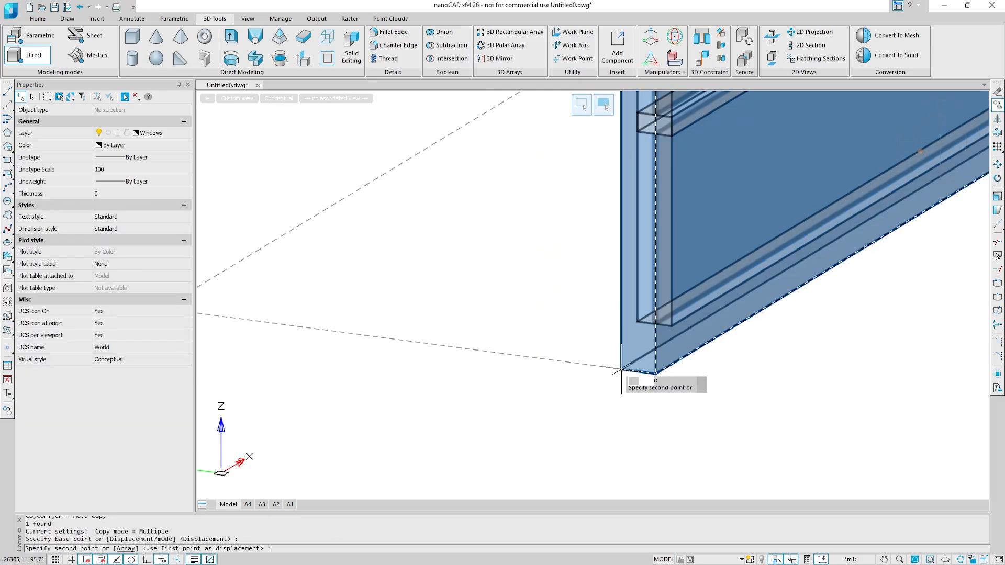
pyautogui.scroll(-10, 622, 370)
pyautogui.scroll(-4, 733, 346)
pyautogui.keyDown('shift'); pyautogui.moveTo(713, 312); pyautogui.dragTo(601, 314, button='middle'); pyautogui.keyUp('shift')
pyautogui.scroll(4, 673, 262)
pyautogui.scroll(5, 565, 287)
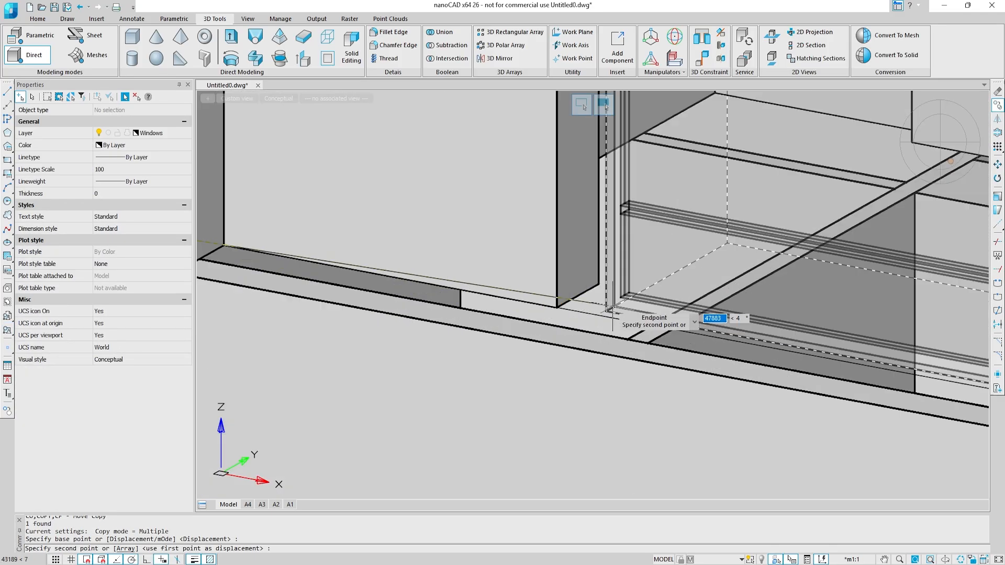
pyautogui.click(565, 305)
pyautogui.scroll(-5, 562, 295)
pyautogui.press('Escape')
pyautogui.click(573, 296)
pyautogui.scroll(-5, 255, 333)
pyautogui.keyDown('shift'); pyautogui.moveTo(255, 332); pyautogui.dragTo(345, 283, button='middle'); pyautogui.keyUp('shift')
pyautogui.press('Escape')
# Place another copy of the corner window block about 6100 mm from the original in the negative X direction.
pyautogui.scroll(-2, 345, 282)
pyautogui.moveTo(345, 282); pyautogui.dragTo(616, 128, button='middle')
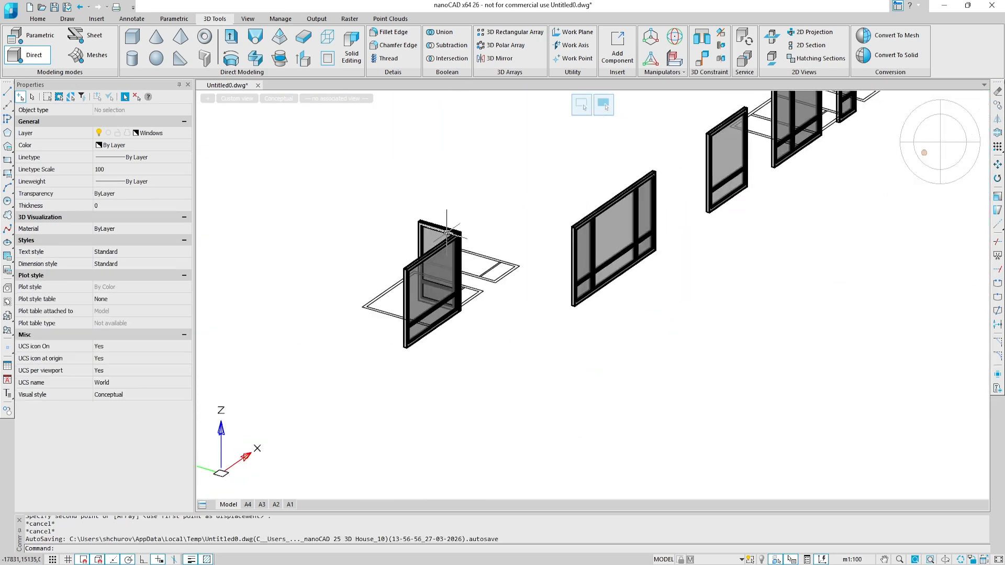
pyautogui.click(447, 230)
pyautogui.scroll(6, 363, 341)
pyautogui.write('co')
pyautogui.press('Return')
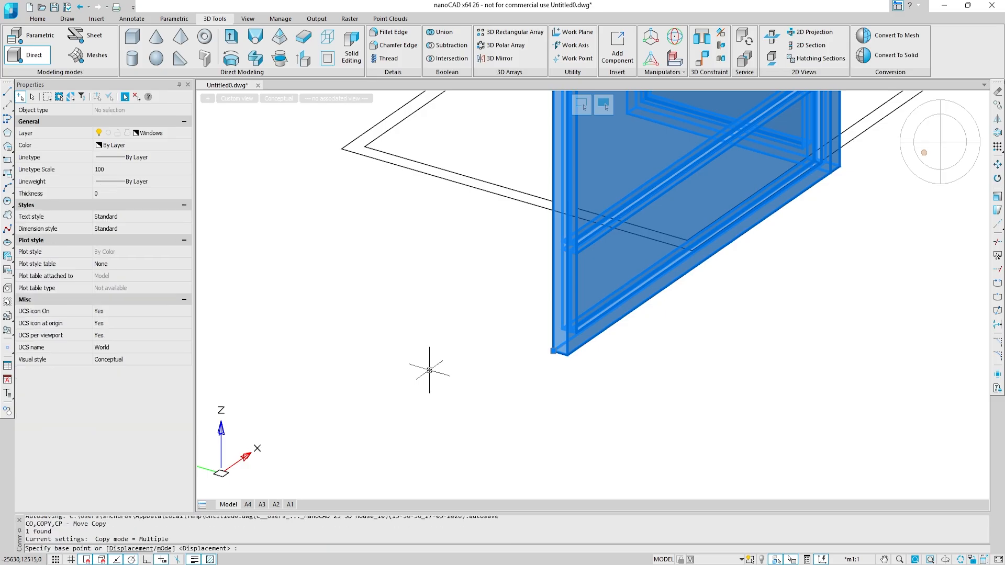
pyautogui.click(552, 351)
pyautogui.scroll(-4, 550, 347)
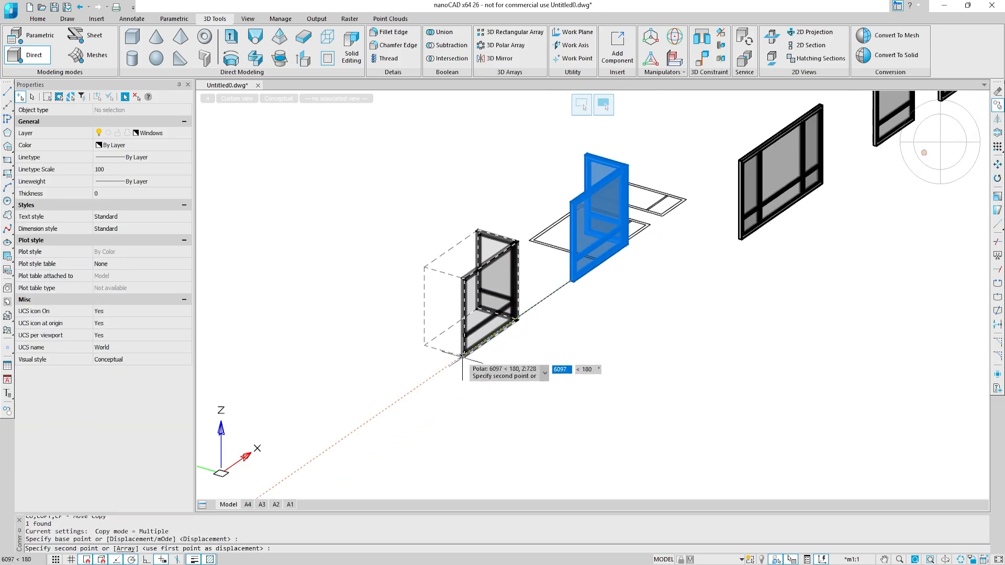
pyautogui.press('Escape')
pyautogui.press('Escape')
pyautogui.keyDown('shift'); pyautogui.moveTo(544, 339); pyautogui.dragTo(498, 395, button='middle'); pyautogui.keyUp('shift')
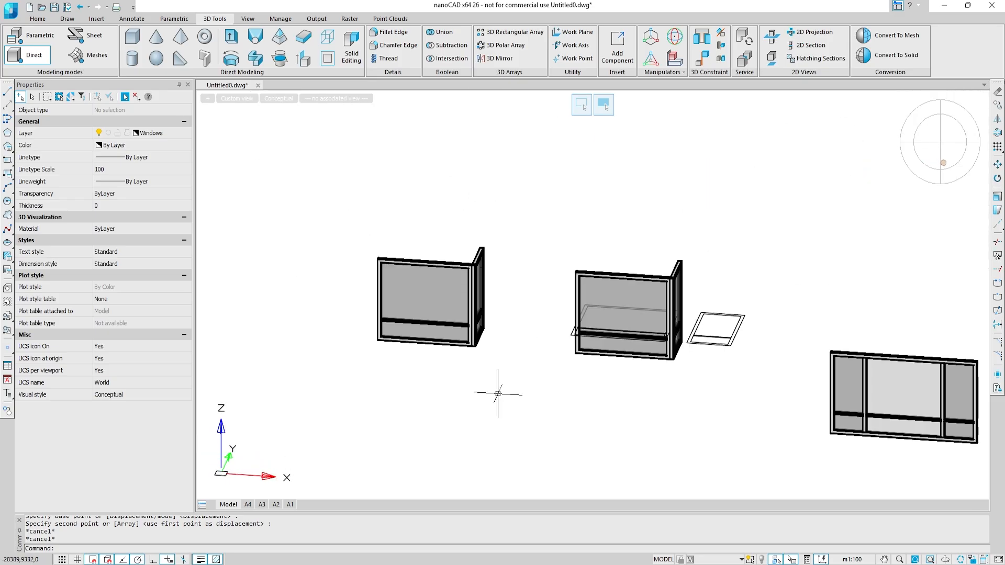
# Explode the new copy of the corner window block into separate solids.
pyautogui.scroll(2, 476, 360)
pyautogui.click(480, 360)
pyautogui.click(436, 272)
pyautogui.write('x')
pyautogui.press('Return')
# Put the narrow side's glass panes and crossbar on the Auxiliary lines layer and turn that layer off.
pyautogui.scroll(5, 520, 354)
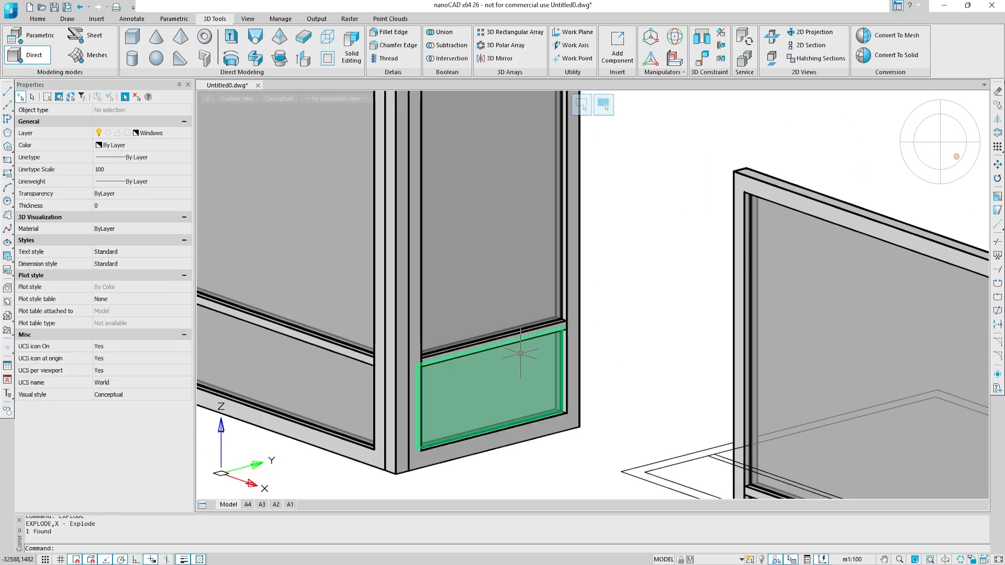
pyautogui.click(520, 353)
pyautogui.click(703, 303)
pyautogui.scroll(3, 547, 326)
pyautogui.click(547, 330)
pyautogui.click(539, 293)
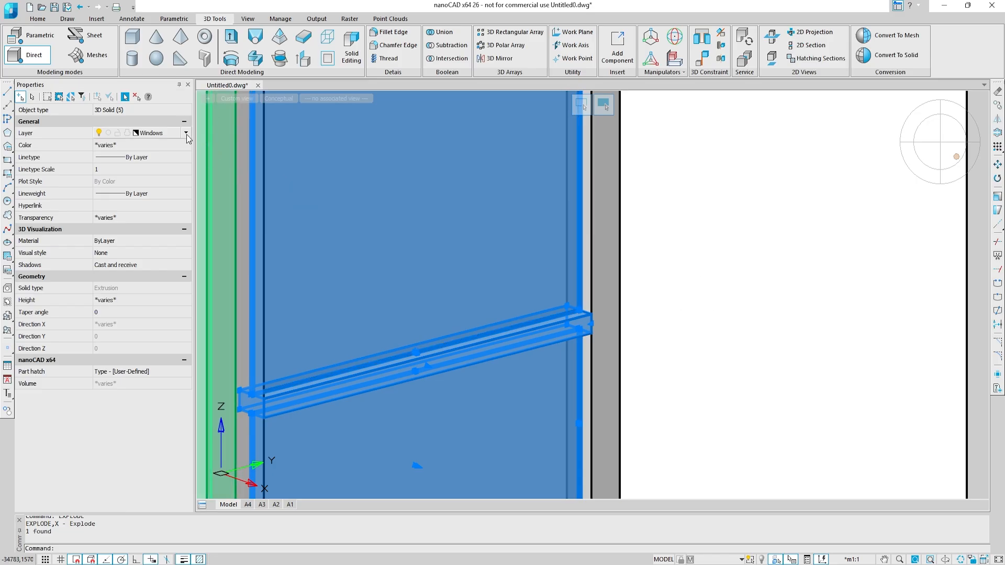
pyautogui.click(187, 135)
pyautogui.click(170, 142)
pyautogui.click(186, 134)
pyautogui.click(101, 144)
pyautogui.click(647, 221)
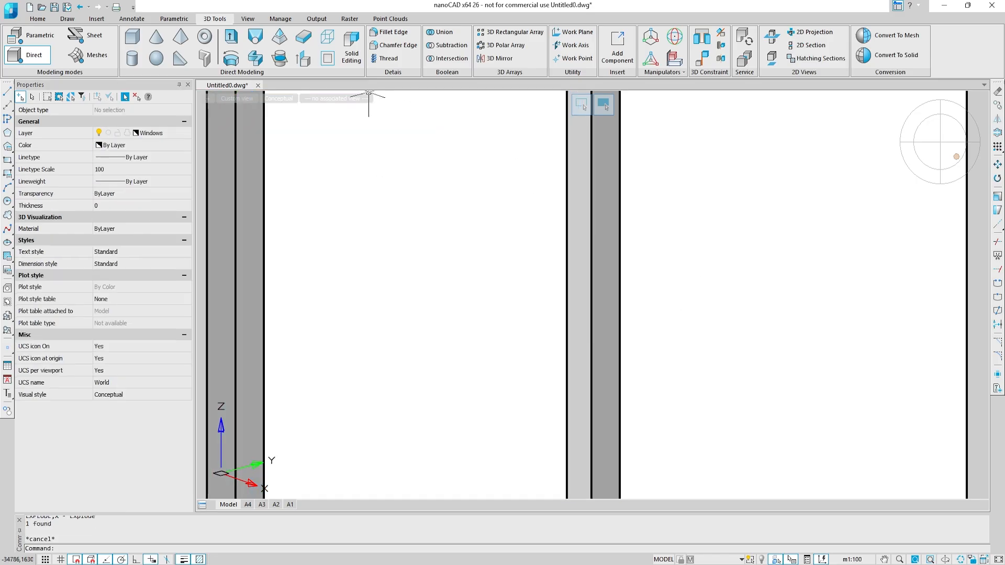
# Widen the narrow frame with Presspull, pulling the outer and inner faces of its end stile 650 mm each.
pyautogui.click(303, 59)
pyautogui.scroll(-5, 730, 218)
pyautogui.keyDown('shift'); pyautogui.moveTo(731, 218); pyautogui.dragTo(743, 316, button='middle'); pyautogui.keyUp('shift')
pyautogui.scroll(-3, 718, 253)
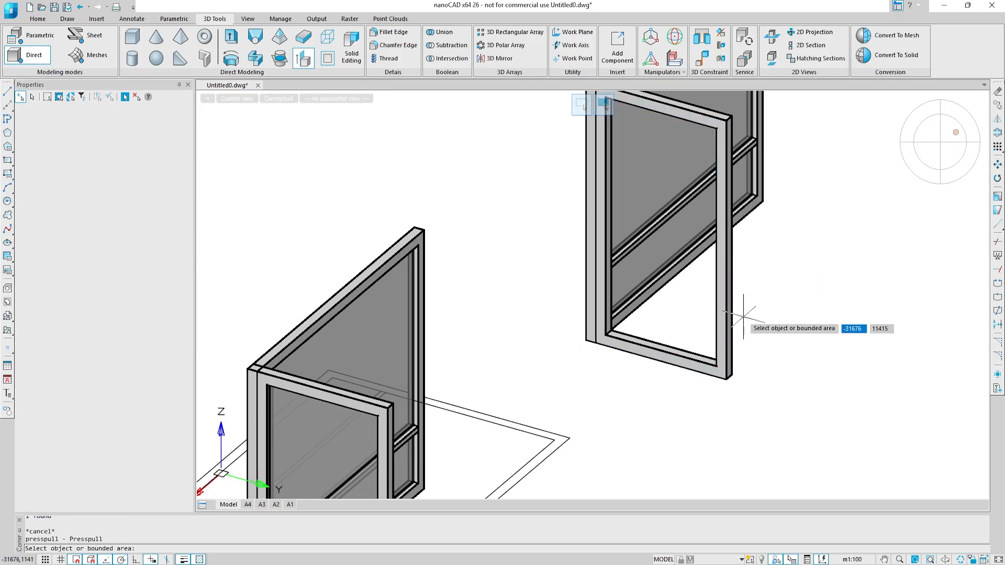
pyautogui.scroll(3, 743, 317)
pyautogui.click(693, 315)
pyautogui.press('Escape')
pyautogui.click(304, 58)
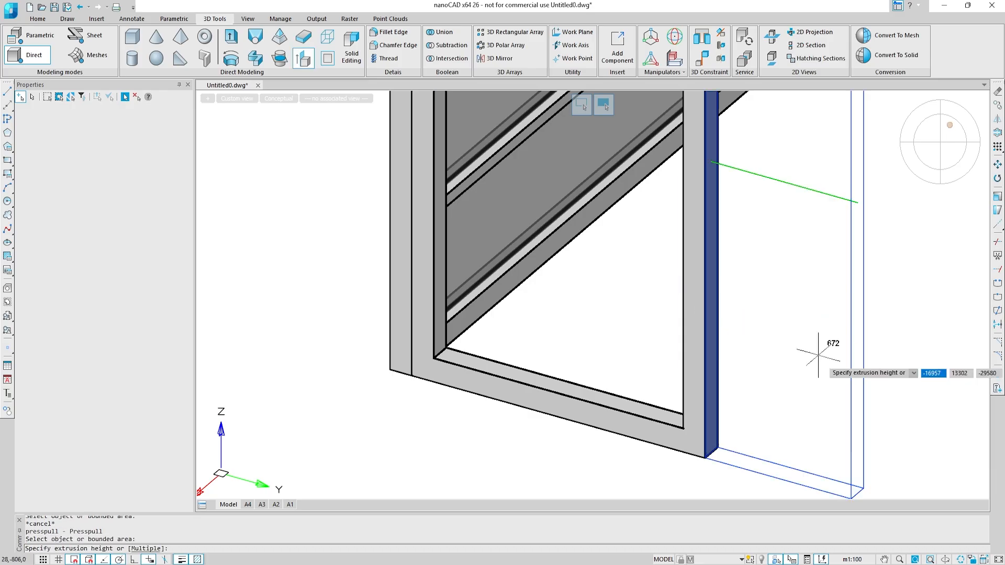
pyautogui.press('Return')
pyautogui.keyDown('shift'); pyautogui.moveTo(858, 371); pyautogui.dragTo(560, 348, button='middle'); pyautogui.keyUp('shift')
pyautogui.click(564, 320)
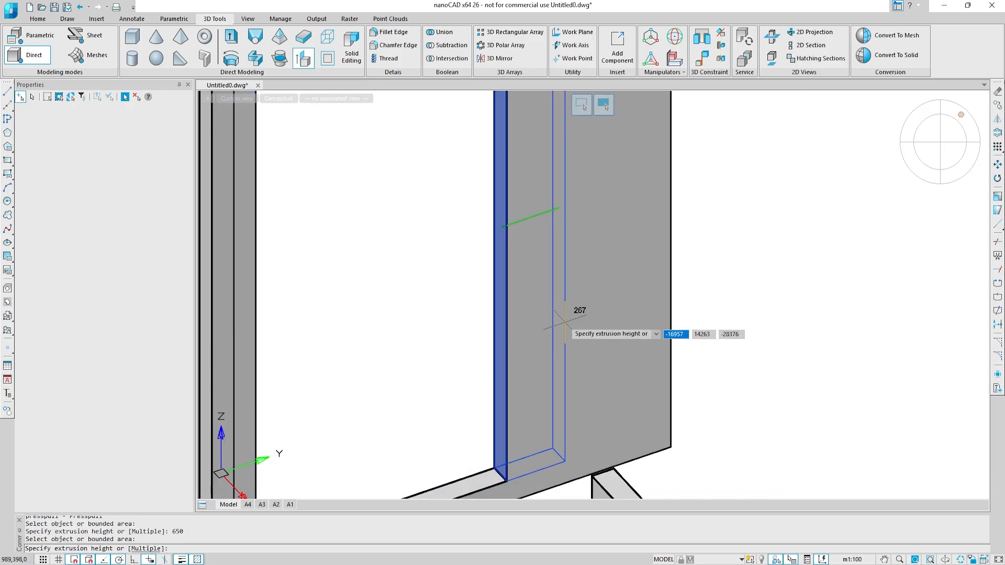
pyautogui.write('650')
pyautogui.press('Return')
pyautogui.press('Escape')
# Turn the Auxiliary lines layer back on and return the glass panes and crossbar to the Windows layer.
pyautogui.click(175, 134)
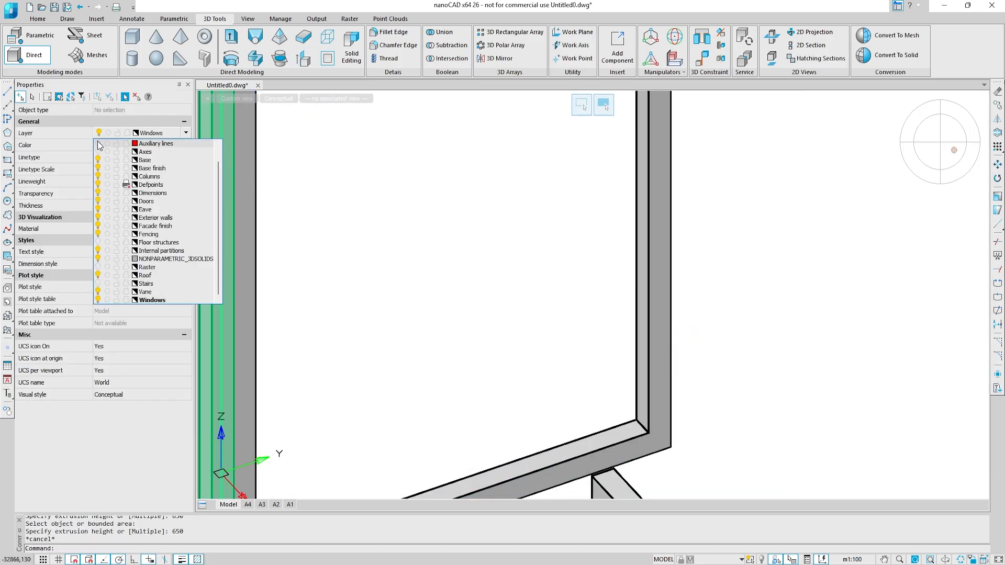
pyautogui.click(99, 143)
pyautogui.press('Escape')
pyautogui.click(549, 396)
pyautogui.click(430, 305)
pyautogui.click(168, 134)
pyautogui.click(152, 299)
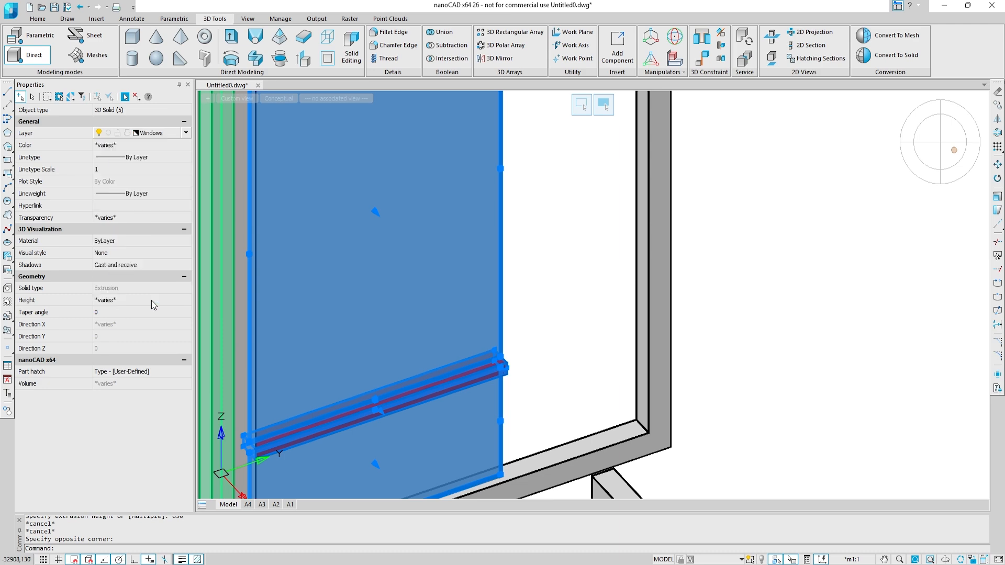
pyautogui.press('Escape')
# Extend both upper glass panes to the widened frame's end stile with Presspull.
pyautogui.keyDown('shift'); pyautogui.moveTo(597, 291); pyautogui.dragTo(465, 266, button='middle'); pyautogui.keyUp('shift')
pyautogui.press('Return')
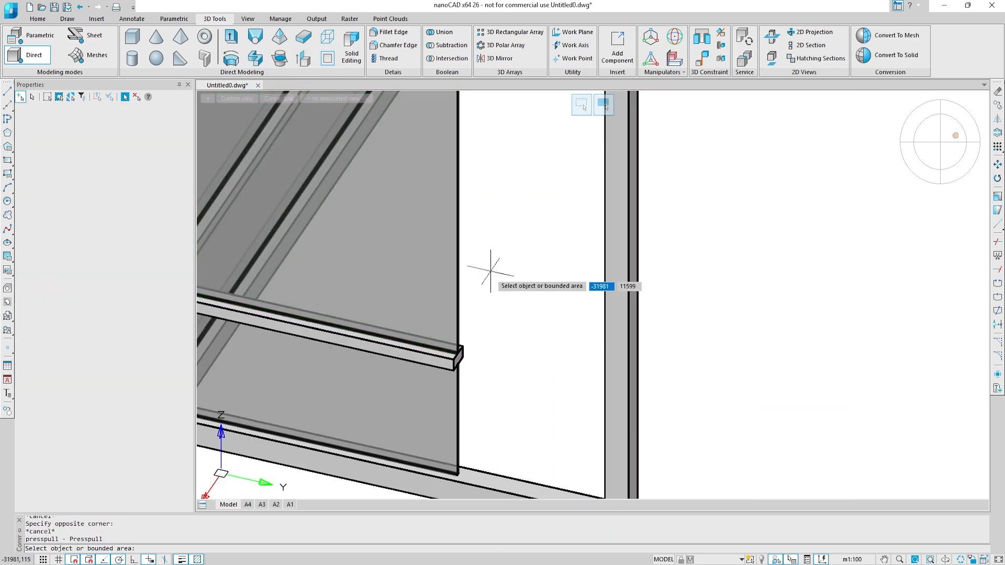
pyautogui.scroll(8, 463, 336)
pyautogui.click(396, 391)
pyautogui.scroll(-5, 517, 339)
pyautogui.keyDown('shift'); pyautogui.moveTo(592, 338); pyautogui.dragTo(668, 364, button='middle'); pyautogui.keyUp('shift')
pyautogui.click(829, 266)
pyautogui.keyDown('shift'); pyautogui.moveTo(830, 266); pyautogui.dragTo(748, 233, button='middle'); pyautogui.keyUp('shift')
pyautogui.scroll(5, 426, 364)
pyautogui.scroll(8, 467, 342)
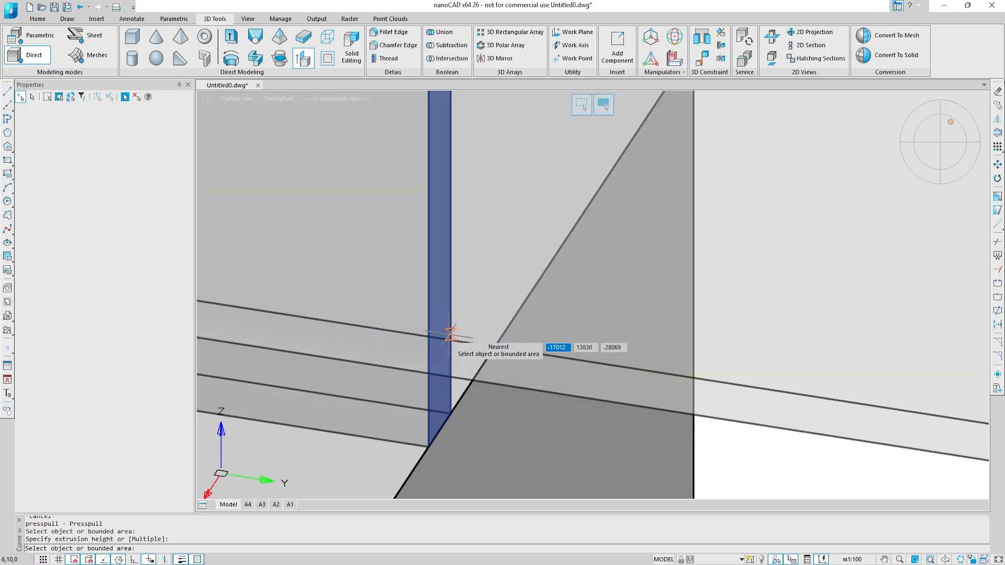
pyautogui.click(449, 329)
pyautogui.scroll(-10, 647, 244)
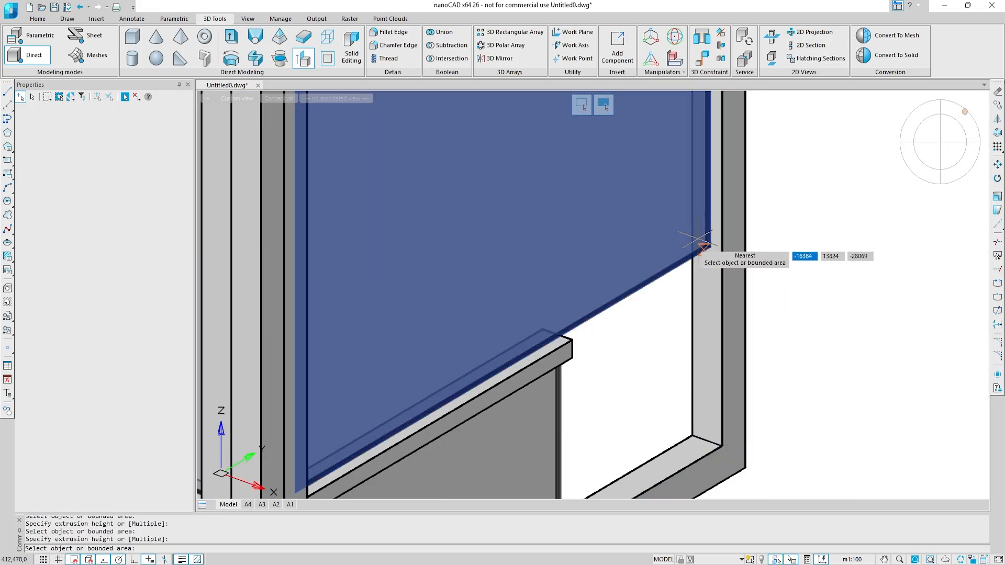
# Extend the crossbar to the widened frame's end stile with Presspull.
pyautogui.scroll(5, 534, 215)
pyautogui.keyDown('shift'); pyautogui.moveTo(697, 239); pyautogui.dragTo(520, 215, button='middle'); pyautogui.keyUp('shift')
pyautogui.click(534, 209)
pyautogui.scroll(-5, 520, 216)
pyautogui.click(574, 197)
# Extend one lower glass pane to the widened frame's end stile with Presspull.
pyautogui.keyDown('shift'); pyautogui.moveTo(574, 198); pyautogui.dragTo(652, 345, button='middle'); pyautogui.keyUp('shift')
pyautogui.scroll(8, 503, 345)
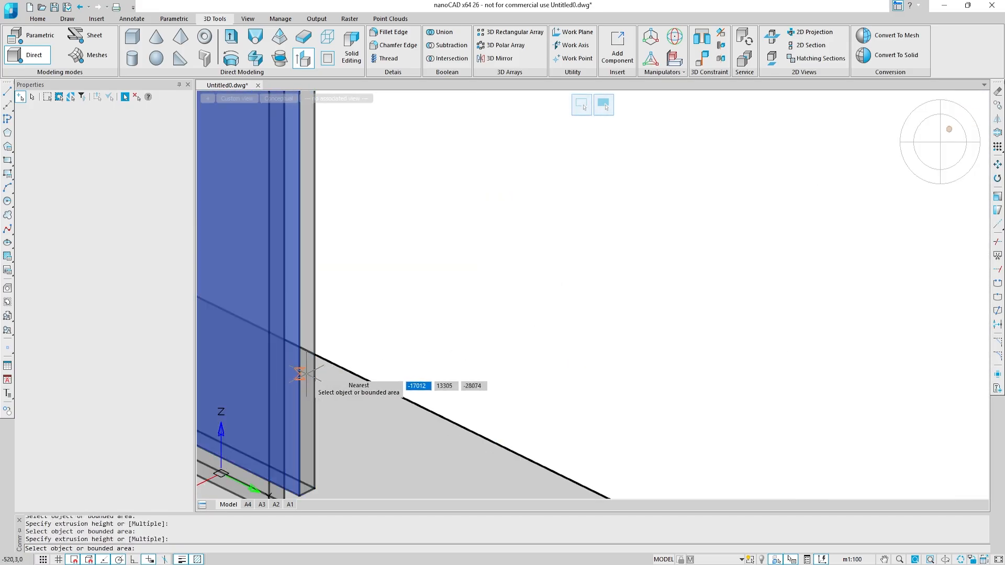
pyautogui.click(303, 375)
pyautogui.scroll(-8, 418, 337)
pyautogui.keyDown('shift'); pyautogui.moveTo(400, 340); pyautogui.dragTo(576, 366, button='middle'); pyautogui.keyUp('shift')
pyautogui.click(732, 225)
pyautogui.keyDown('shift'); pyautogui.moveTo(732, 225); pyautogui.dragTo(612, 230, button='middle'); pyautogui.keyUp('shift')
pyautogui.scroll(5, 397, 283)
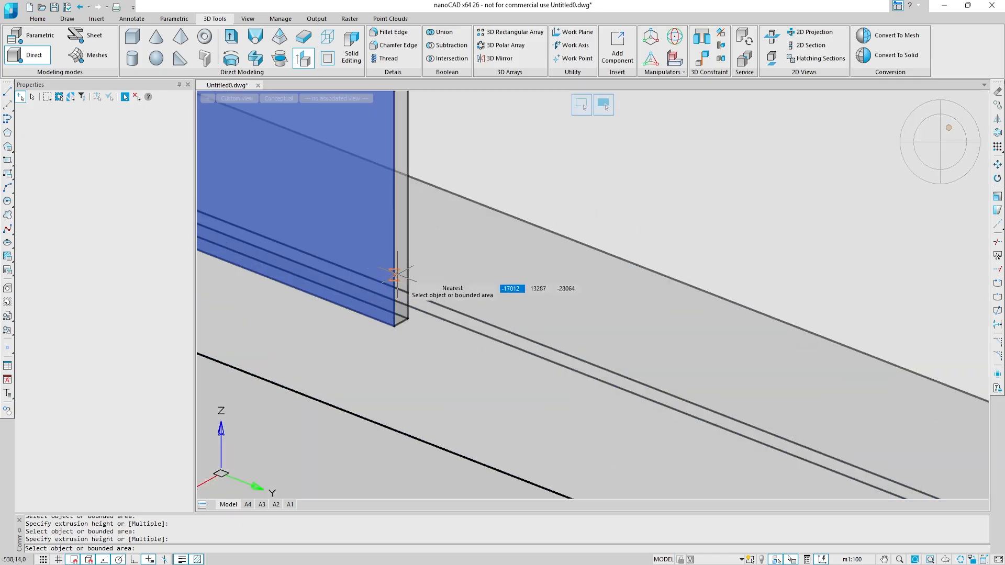
# Extend the other lower glass pane to the widened frame's end stile with Presspull.
pyautogui.press('Escape')
pyautogui.press('Return')
pyautogui.click(403, 204)
pyautogui.scroll(-5, 407, 206)
pyautogui.keyDown('shift'); pyautogui.moveTo(568, 167); pyautogui.dragTo(527, 258, button='middle'); pyautogui.keyUp('shift')
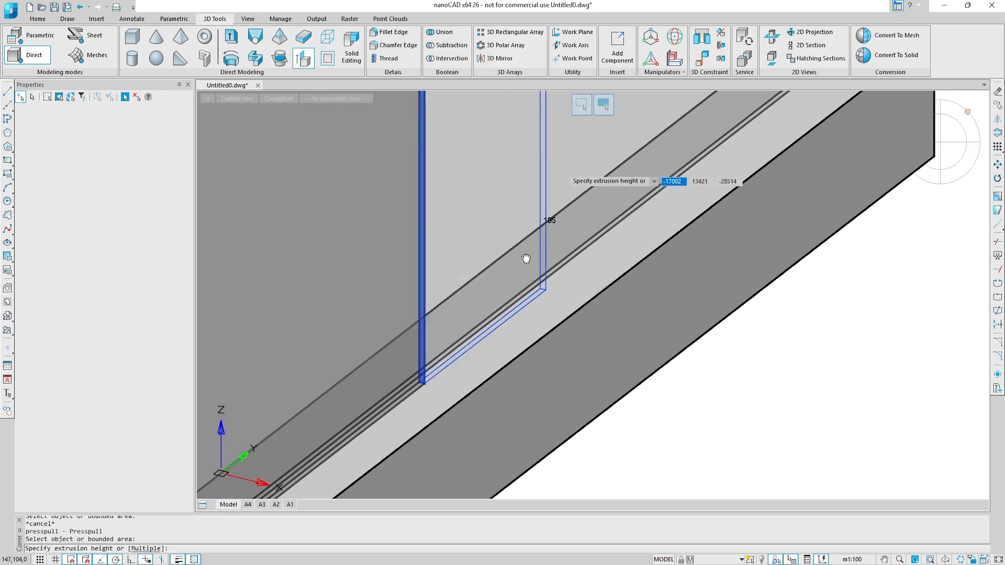
pyautogui.scroll(-3, 527, 258)
pyautogui.click(700, 239)
pyautogui.press('Escape')
pyautogui.scroll(-5, 700, 239)
pyautogui.keyDown('shift'); pyautogui.moveTo(700, 239); pyautogui.dragTo(476, 318, button='middle'); pyautogui.keyUp('shift')
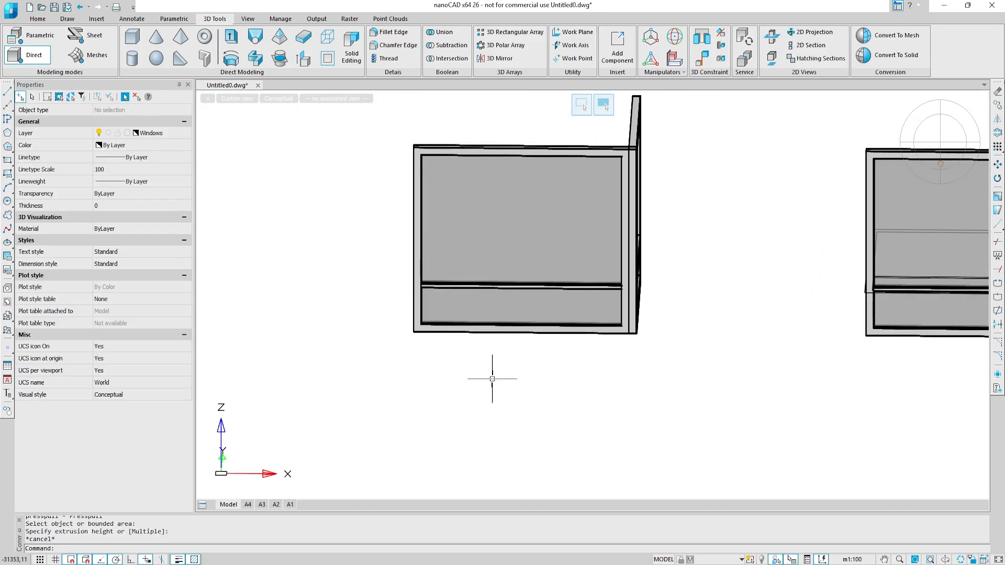
# Isolate the glass panes and the crossbar of the corner window's front frame.
pyautogui.keyDown('shift'); pyautogui.moveTo(492, 379); pyautogui.dragTo(495, 362); pyautogui.keyUp('shift')
pyautogui.click(513, 307)
pyautogui.click(581, 238)
pyautogui.scroll(5, 537, 285)
pyautogui.click(534, 290)
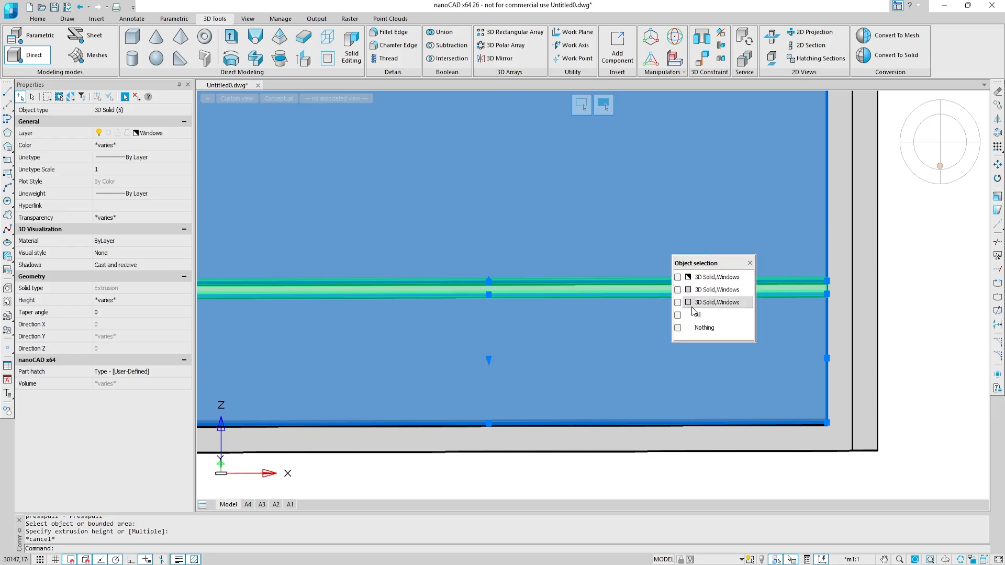
pyautogui.click(693, 304)
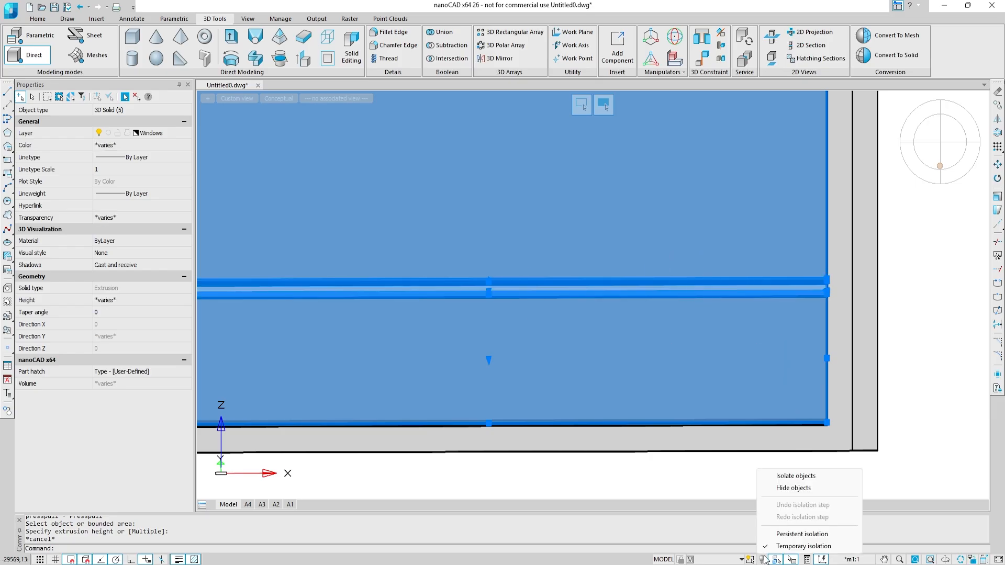
pyautogui.click(789, 475)
# Shorten both upper glass panes by 1000 mm at their outer end with Presspull.
pyautogui.scroll(-4, 480, 451)
pyautogui.keyDown('shift'); pyautogui.moveTo(480, 450); pyautogui.dragTo(300, 426, button='middle'); pyautogui.keyUp('shift')
pyautogui.scroll(4, 308, 422)
pyautogui.click(303, 59)
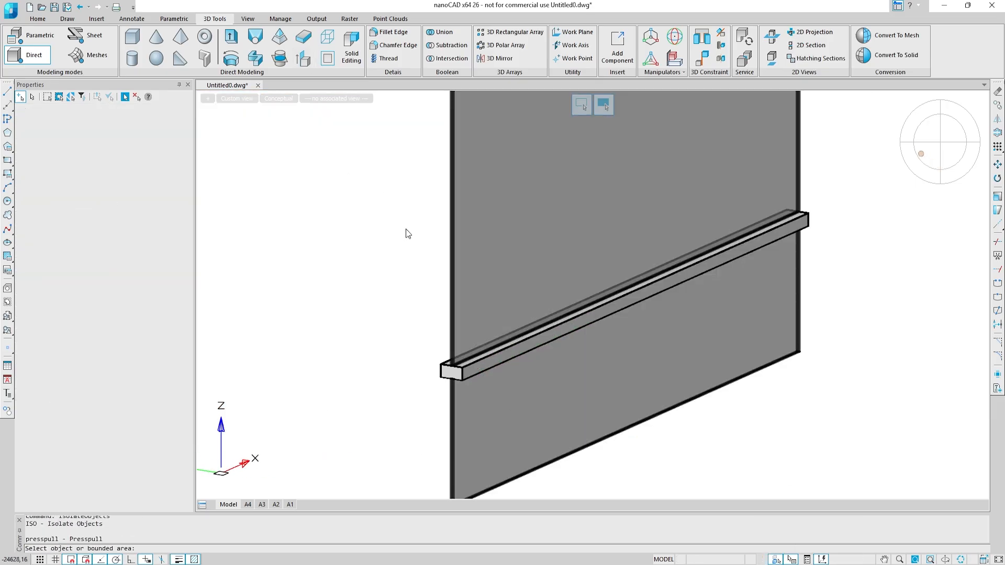
pyautogui.scroll(10, 453, 361)
pyautogui.click(462, 421)
pyautogui.write('1000')
pyautogui.press('Return')
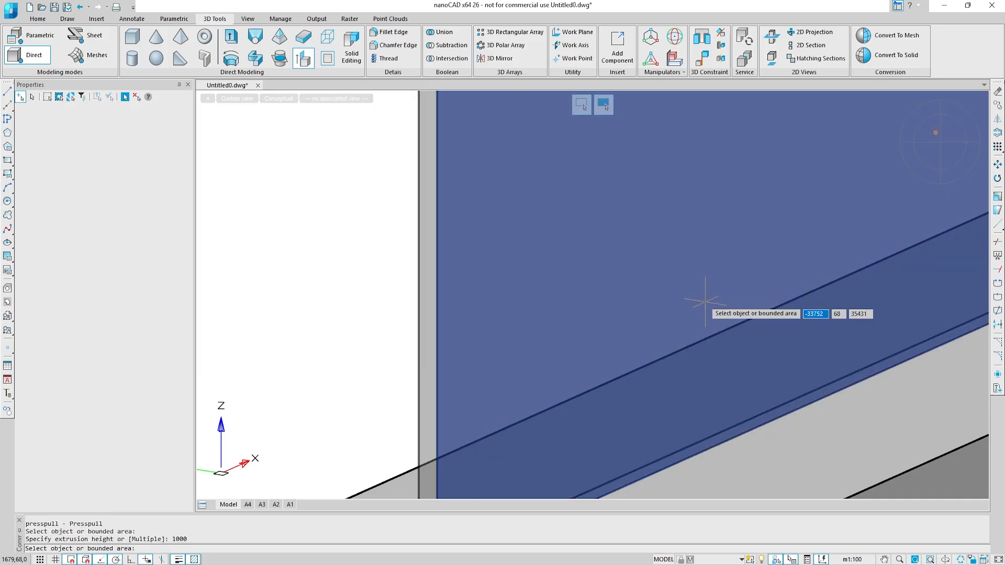
pyautogui.click(423, 396)
pyautogui.press('Return')
# Shorten the crossbar and both lower glass panes by 1000 mm at the same end, and end the object isolation.
pyautogui.scroll(-10, 666, 244)
pyautogui.scroll(4, 538, 293)
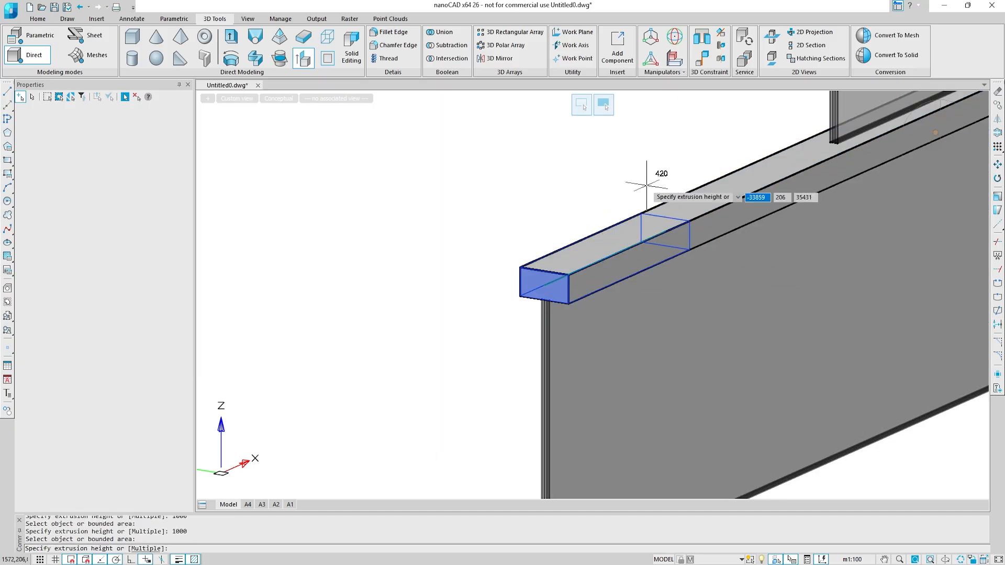
pyautogui.write('1000')
pyautogui.press('Return')
pyautogui.scroll(8, 560, 315)
pyautogui.write('1000')
pyautogui.press('Return')
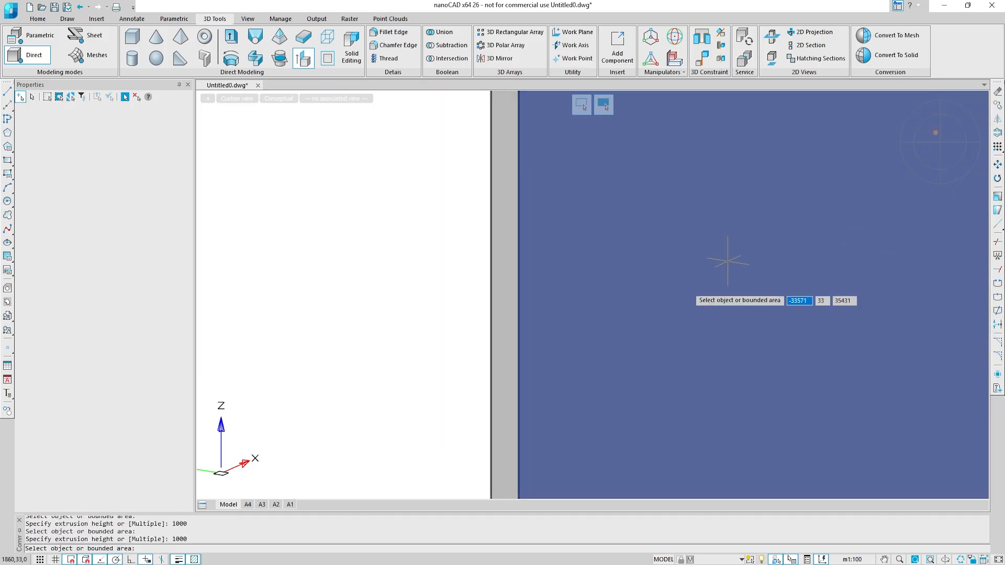
pyautogui.click(505, 320)
pyautogui.scroll(-10, 779, 201)
pyautogui.press('Escape')
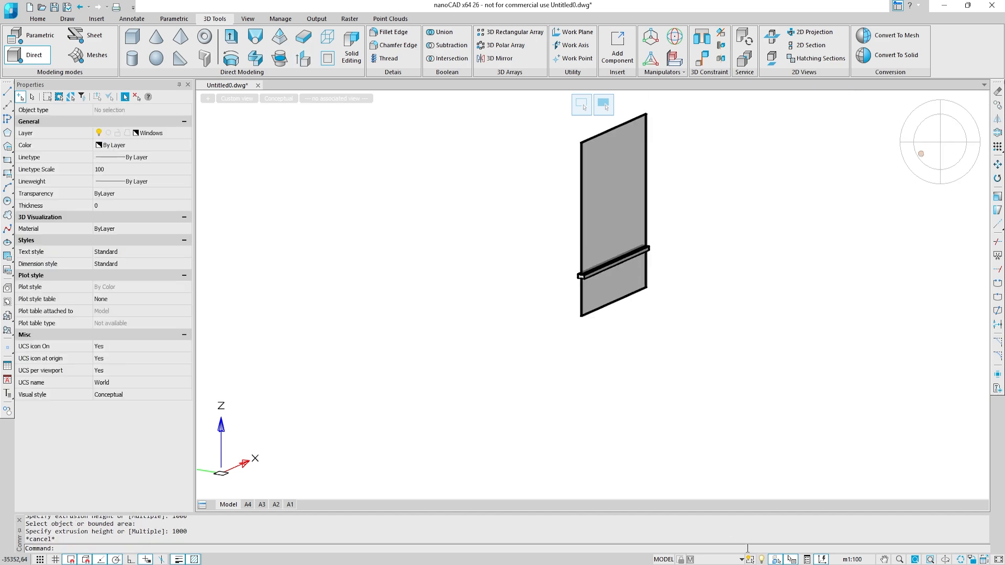
pyautogui.click(783, 477)
# Explode the three-part Window 4500x2500 block.
pyautogui.scroll(-5, 740, 325)
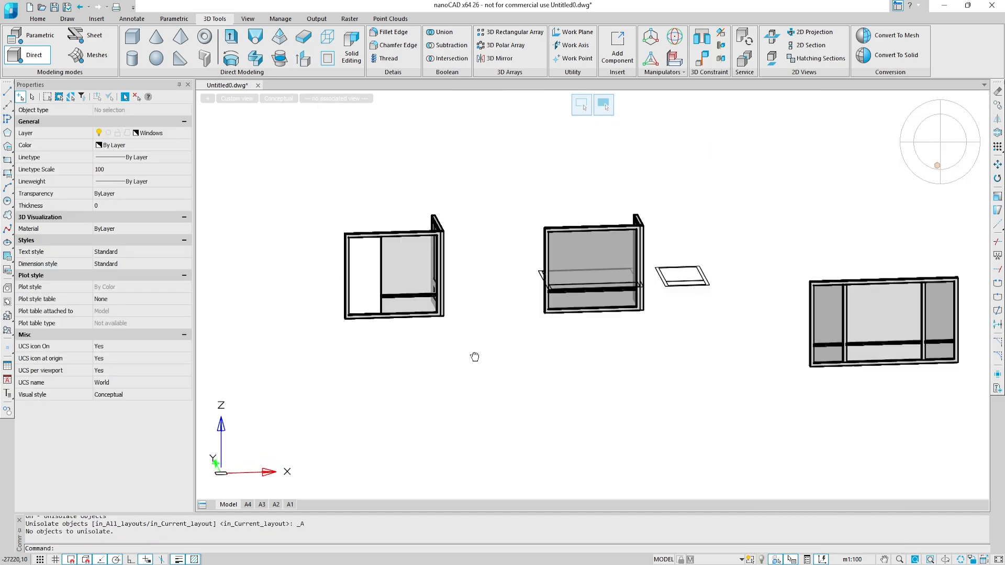
pyautogui.scroll(8, 565, 308)
pyautogui.click(564, 291)
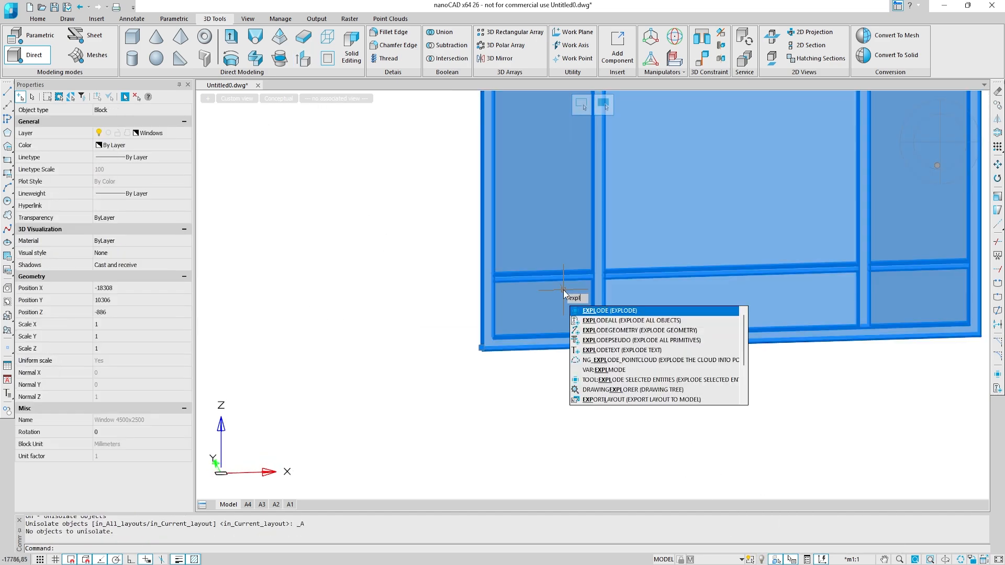
pyautogui.press('Return')
# Copy the exploded window's outer section, with its glass panes, crossbar and mullion, next to the corner window with the shortened panes.
pyautogui.scroll(3, 563, 291)
pyautogui.click(564, 293)
pyautogui.click(678, 273)
pyautogui.click(700, 291)
pyautogui.click(573, 241)
pyautogui.click(678, 269)
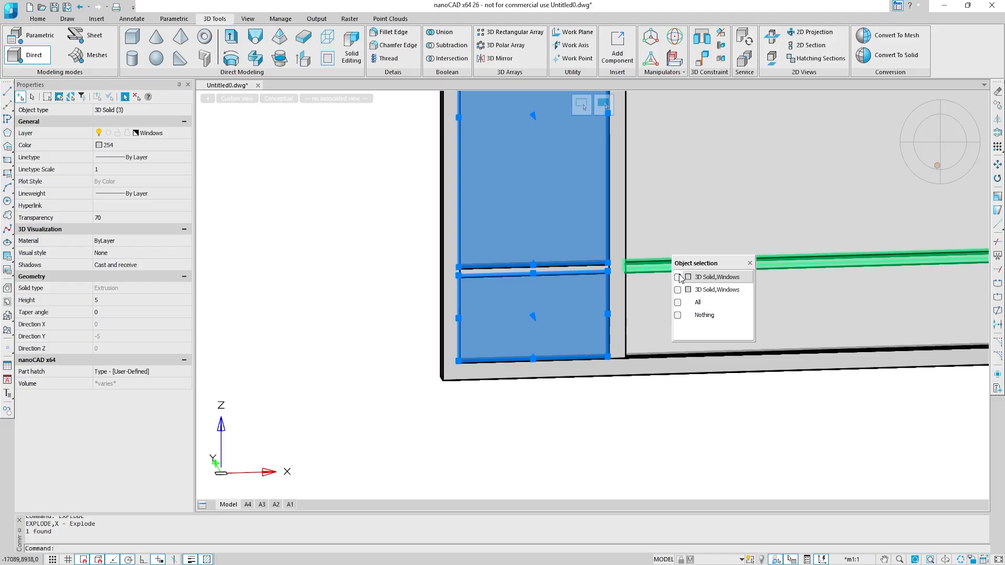
pyautogui.click(616, 272)
pyautogui.click(539, 270)
pyautogui.scroll(-3, 537, 266)
pyautogui.keyDown('shift'); pyautogui.moveTo(568, 356); pyautogui.dragTo(484, 355, button='middle'); pyautogui.keyUp('shift')
pyautogui.scroll(8, 478, 268)
pyautogui.write('co')
pyautogui.press('Return')
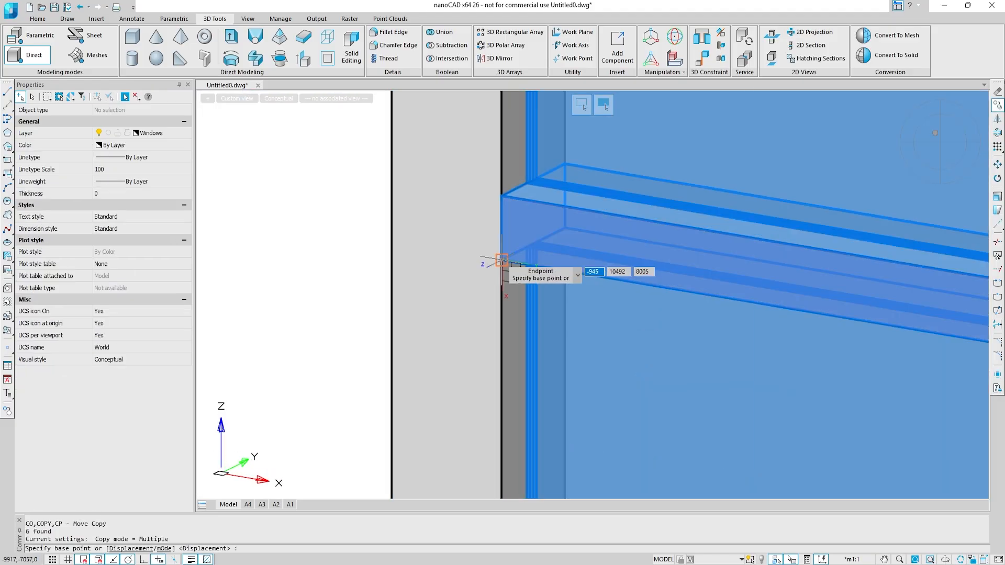
pyautogui.click(501, 260)
pyautogui.scroll(-10, 502, 260)
pyautogui.moveTo(293, 210); pyautogui.dragTo(418, 272, button='middle')
pyautogui.scroll(9, 417, 273)
pyautogui.scroll(-2, 368, 270)
pyautogui.scroll(-5, 341, 261)
pyautogui.click(313, 333)
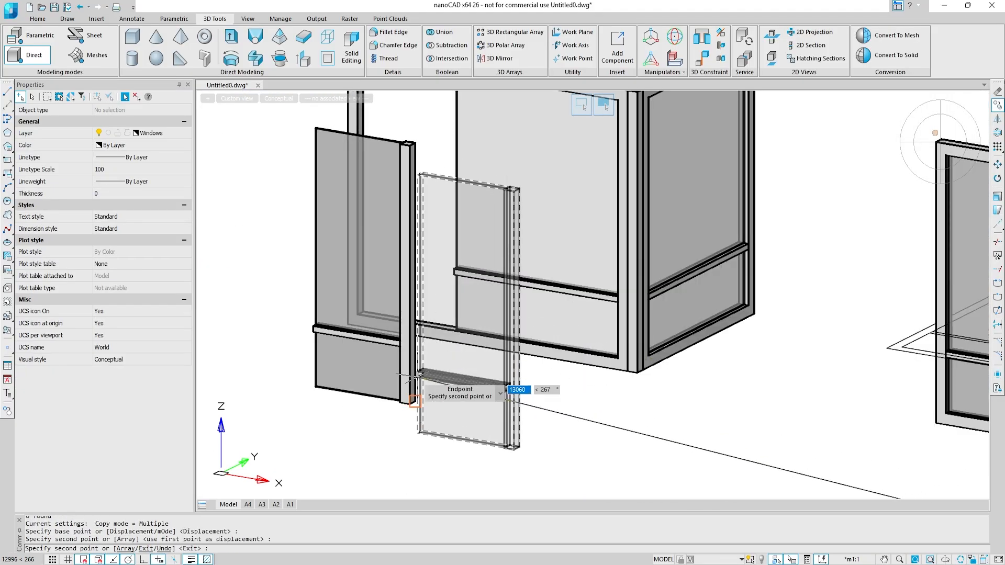
pyautogui.press('Escape')
# Move the copied section into the corner window's open bay, snapping its crossbar's lower endpoint to the end of the shortened crossbar.
pyautogui.scroll(8, 471, 335)
pyautogui.write('m')
pyautogui.press('Return')
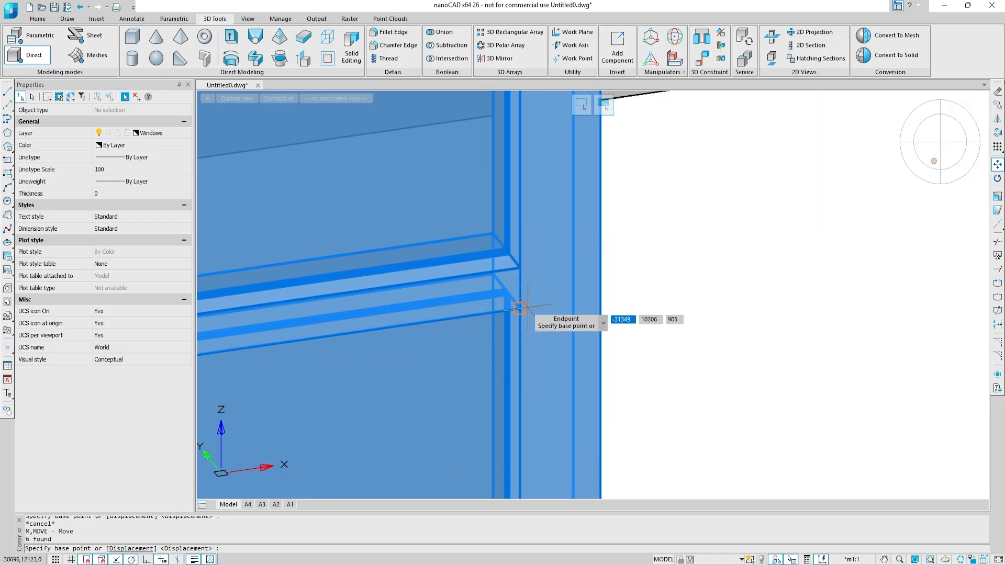
pyautogui.click(519, 307)
pyautogui.scroll(-5, 565, 309)
pyautogui.scroll(6, 601, 372)
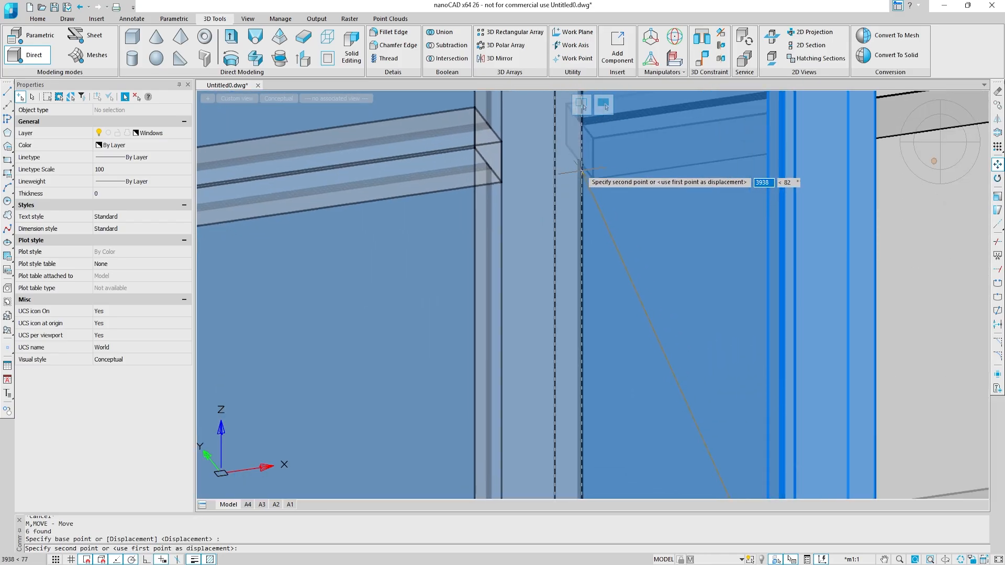
pyautogui.keyDown('shift'); pyautogui.moveTo(581, 171); pyautogui.dragTo(589, 179, button='middle'); pyautogui.keyUp('shift')
pyautogui.scroll(-4, 590, 179)
pyautogui.scroll(4, 732, 254)
pyautogui.keyDown('shift'); pyautogui.moveTo(731, 253); pyautogui.dragTo(730, 253, button='middle'); pyautogui.keyUp('shift')
pyautogui.scroll(-5, 730, 253)
pyautogui.scroll(5, 765, 231)
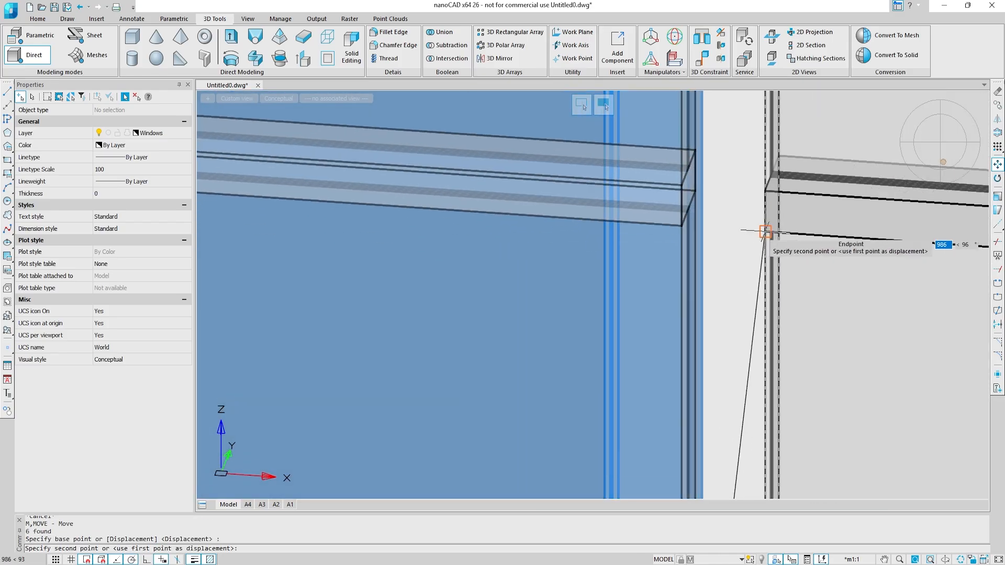
pyautogui.click(765, 231)
pyautogui.scroll(-6, 765, 231)
pyautogui.press('Escape')
pyautogui.press('Escape')
pyautogui.press('Escape')
# Create a block named Corner window 2 from all the corner window's solids, with its base point at the frame's lower outer corner.
pyautogui.keyDown('shift'); pyautogui.moveTo(487, 406); pyautogui.dragTo(544, 410, button='middle'); pyautogui.keyUp('shift')
pyautogui.scroll(-4, 376, 393)
pyautogui.click(670, 445)
pyautogui.click(408, 165)
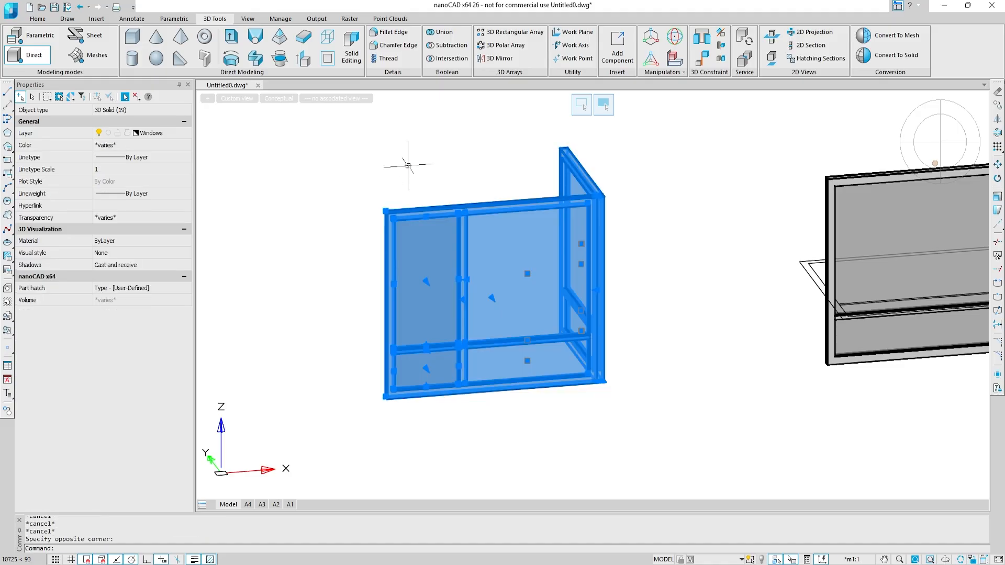
pyautogui.write('Corner window')
pyautogui.press('Return')
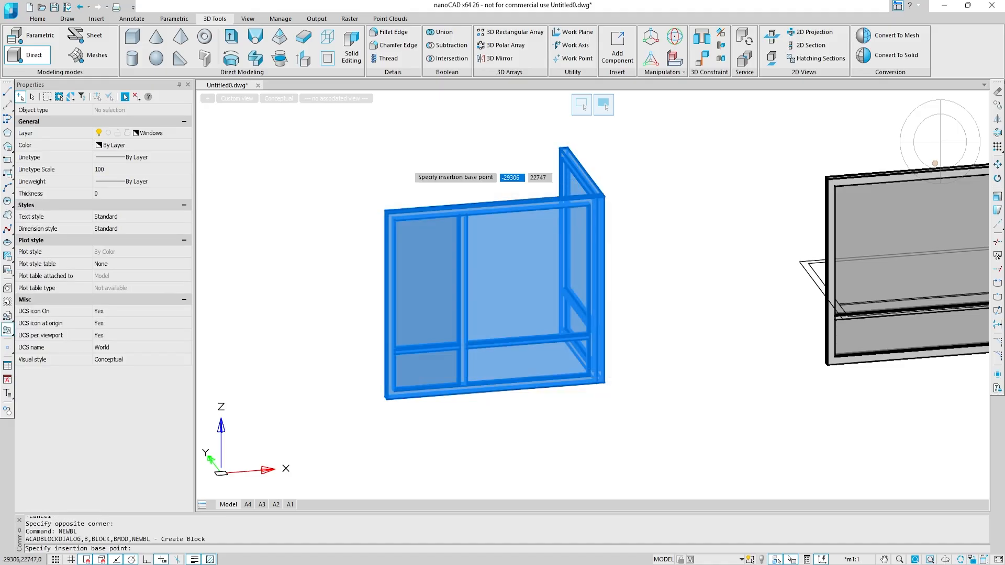
pyautogui.scroll(4, 376, 407)
pyautogui.keyDown('shift'); pyautogui.moveTo(377, 406); pyautogui.dragTo(542, 435, button='middle'); pyautogui.keyUp('shift')
pyautogui.click(589, 432)
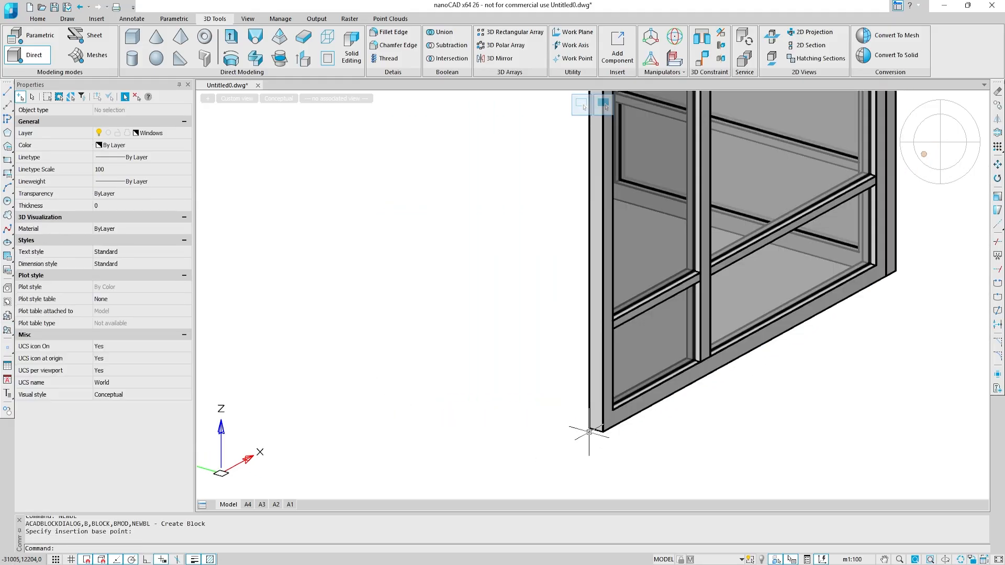
# Copy the Corner window 2 block to the free area in front of the house's corner opening.
pyautogui.click(589, 407)
pyautogui.scroll(-5, 597, 412)
pyautogui.write('co')
pyautogui.press('Return')
pyautogui.scroll(5, 587, 422)
pyautogui.click(632, 394)
pyautogui.scroll(-10, 478, 410)
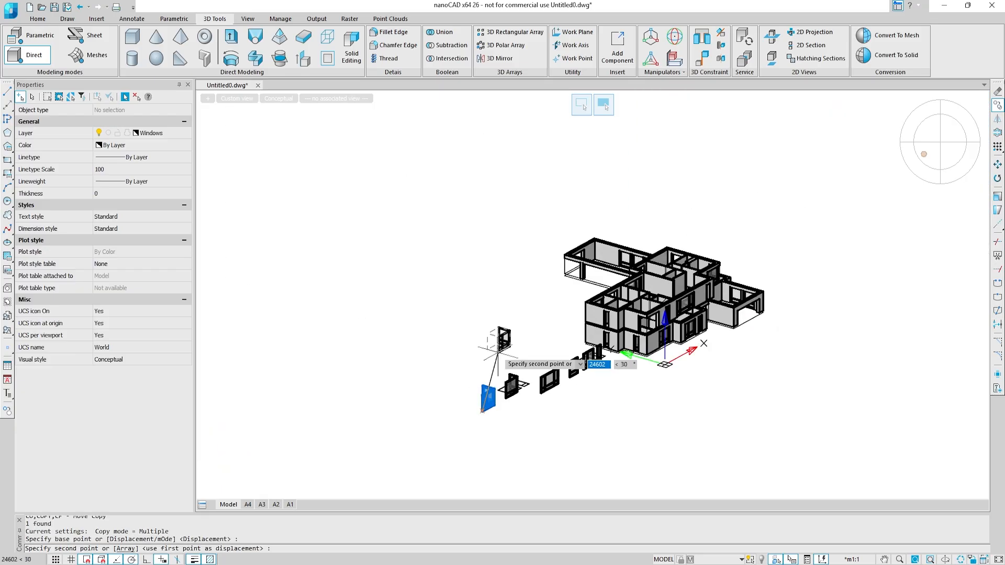
pyautogui.scroll(10, 498, 354)
pyautogui.press('Escape')
# Rotate the copied corner window 180° about the vertical axis with 3D Rotate.
pyautogui.write('3r')
pyautogui.press('Return')
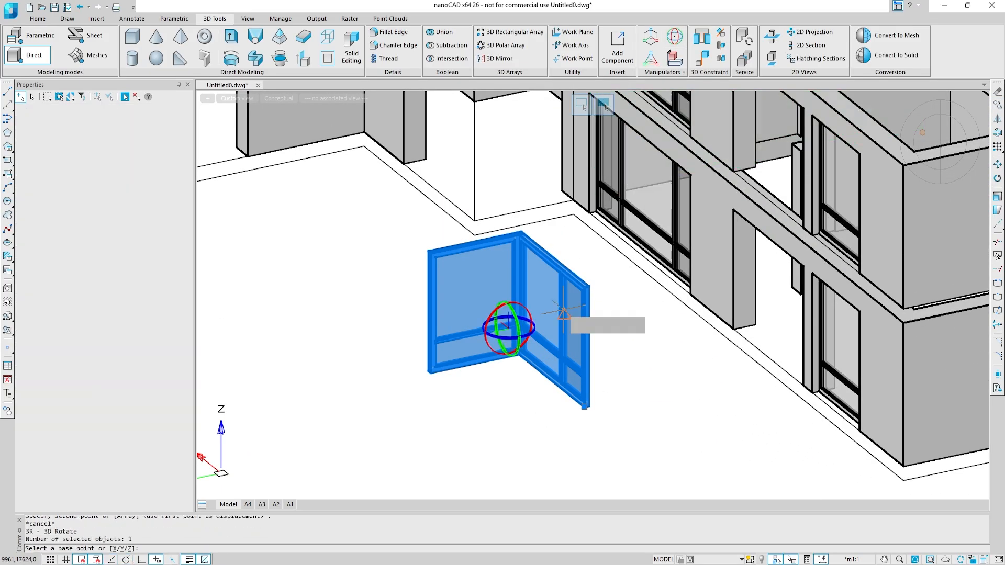
pyautogui.click(507, 327)
pyautogui.write('180')
pyautogui.press('Return')
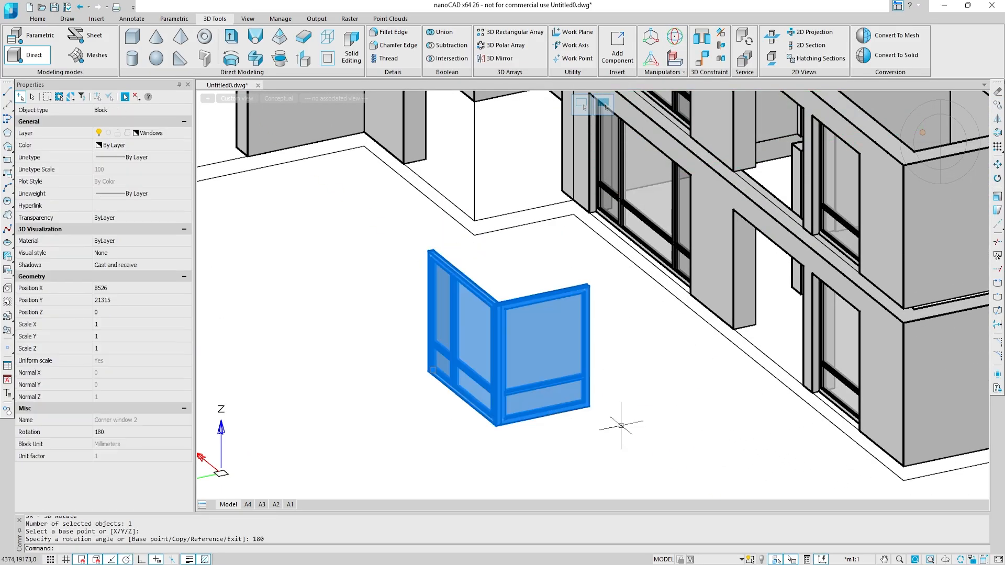
# Copy the rotated corner window into the ground-floor corner opening, snapping it to the midpoint of the opening's side edge.
pyautogui.scroll(-2, 578, 415)
pyautogui.scroll(10, 523, 426)
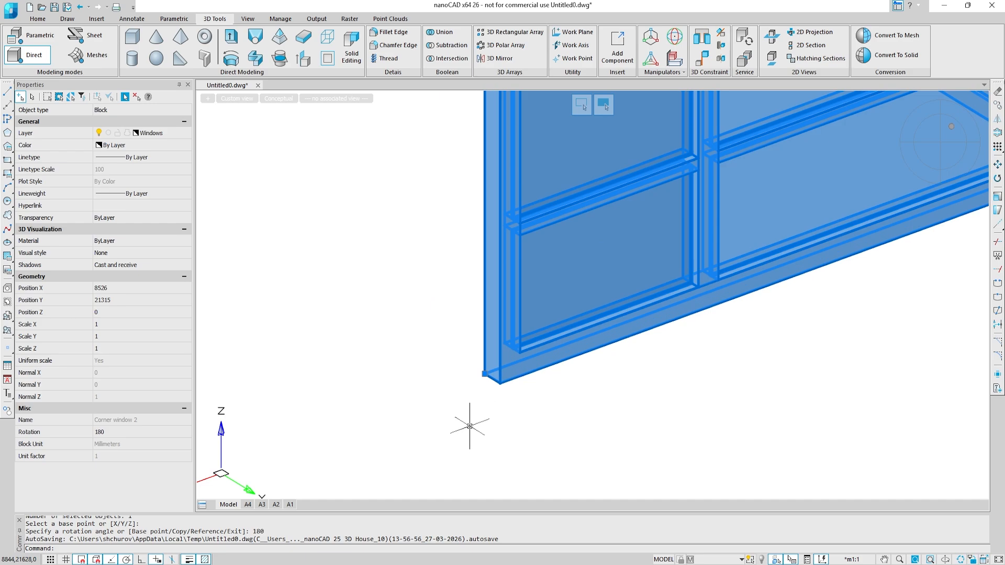
pyautogui.write('co')
pyautogui.press('Return')
pyautogui.scroll(-5, 483, 375)
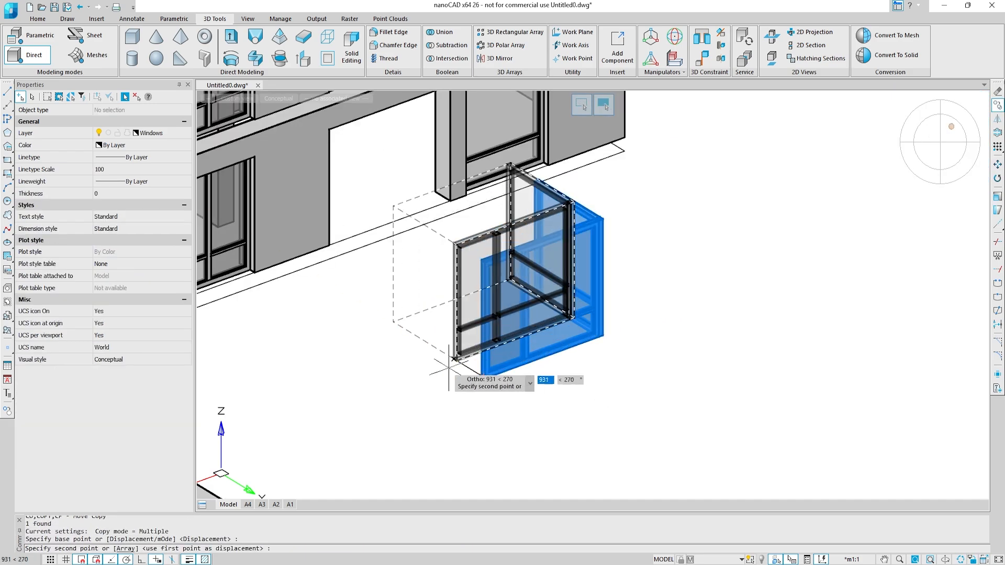
pyautogui.keyDown('shift'); pyautogui.moveTo(449, 364); pyautogui.dragTo(387, 361, button='middle'); pyautogui.keyUp('shift')
pyautogui.moveTo(366, 191); pyautogui.dragTo(593, 382, button='middle')
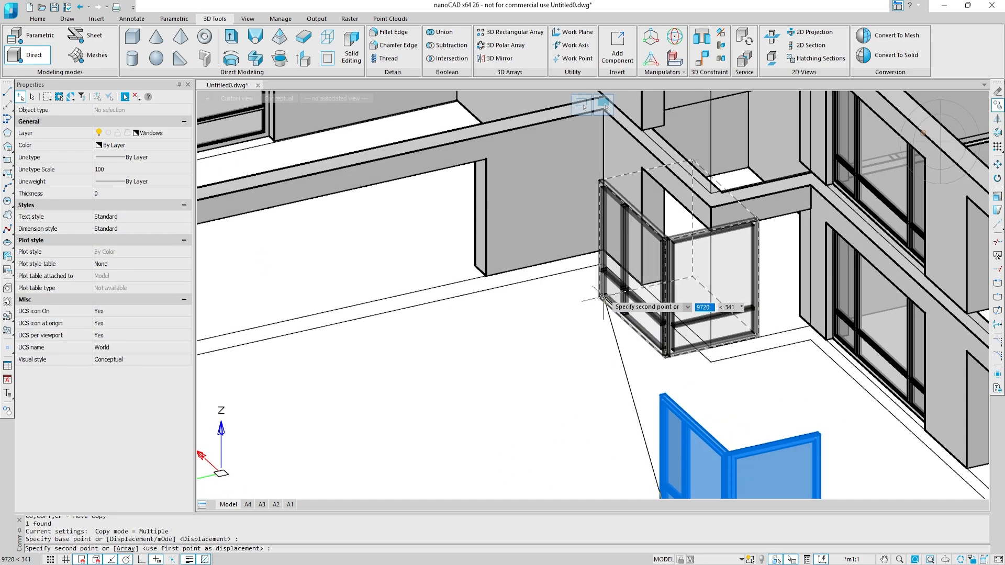
pyautogui.scroll(5, 628, 325)
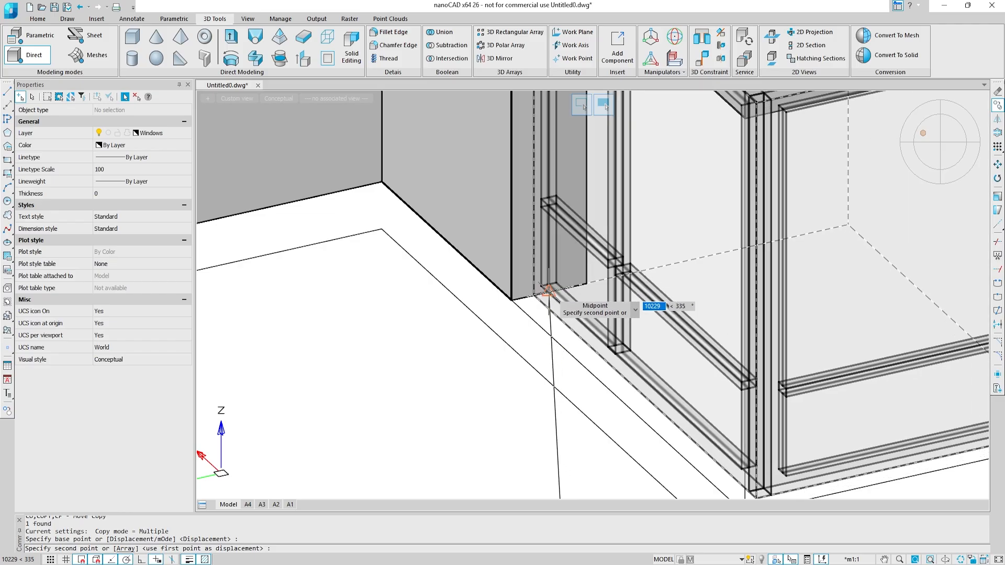
pyautogui.click(558, 296)
# Place another copy in the second-floor corner opening at the matching midpoint, and erase the spare corner window in front of the house.
pyautogui.scroll(-4, 560, 293)
pyautogui.scroll(5, 538, 212)
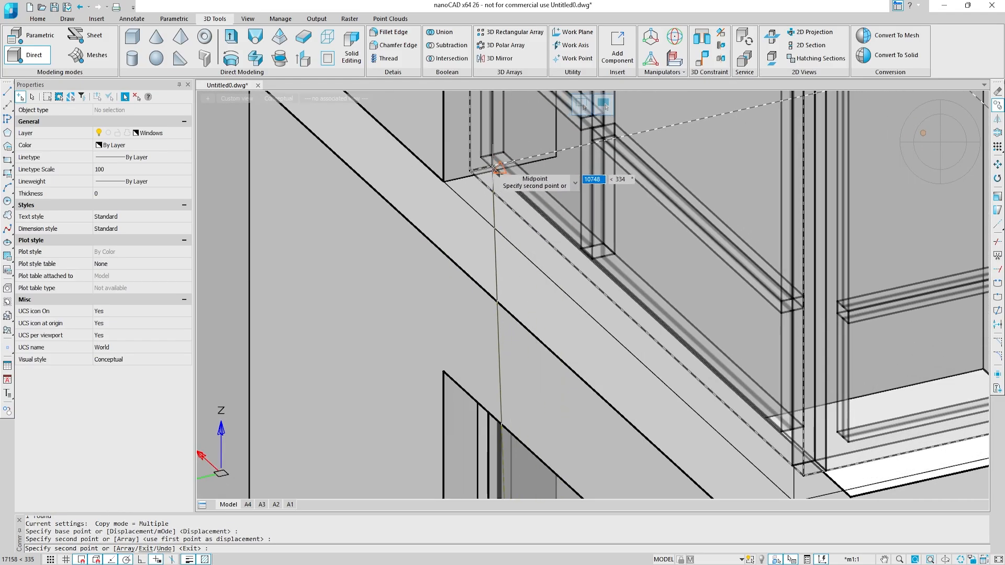
pyautogui.click(498, 175)
pyautogui.scroll(-5, 503, 196)
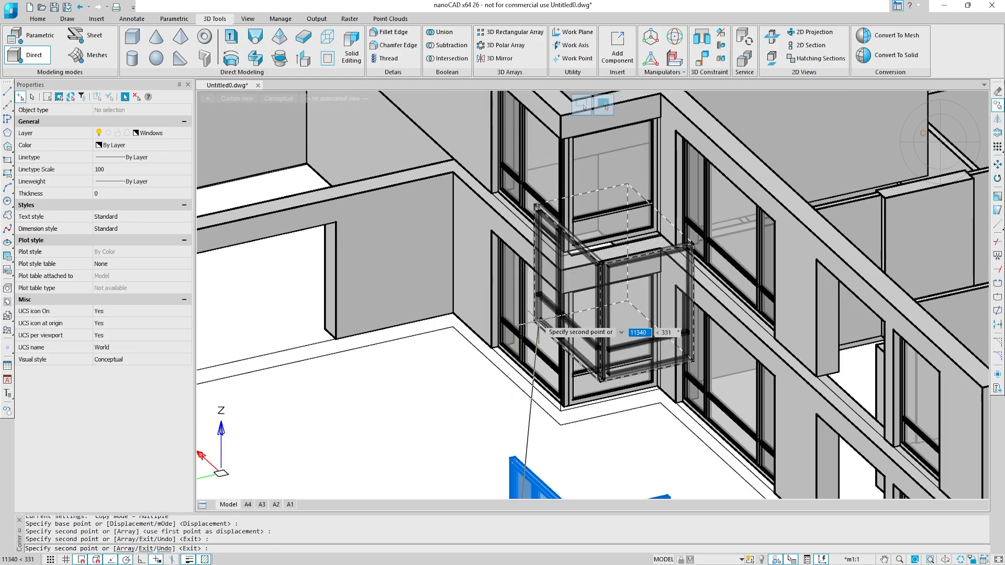
pyautogui.press('Escape')
pyautogui.press('Escape')
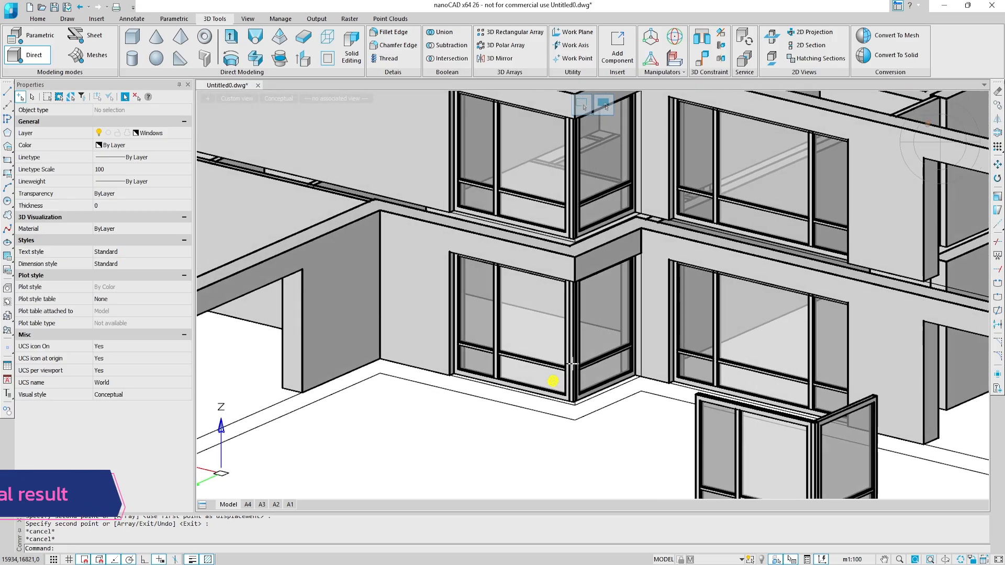
pyautogui.click(732, 433)
pyautogui.press('Escape')
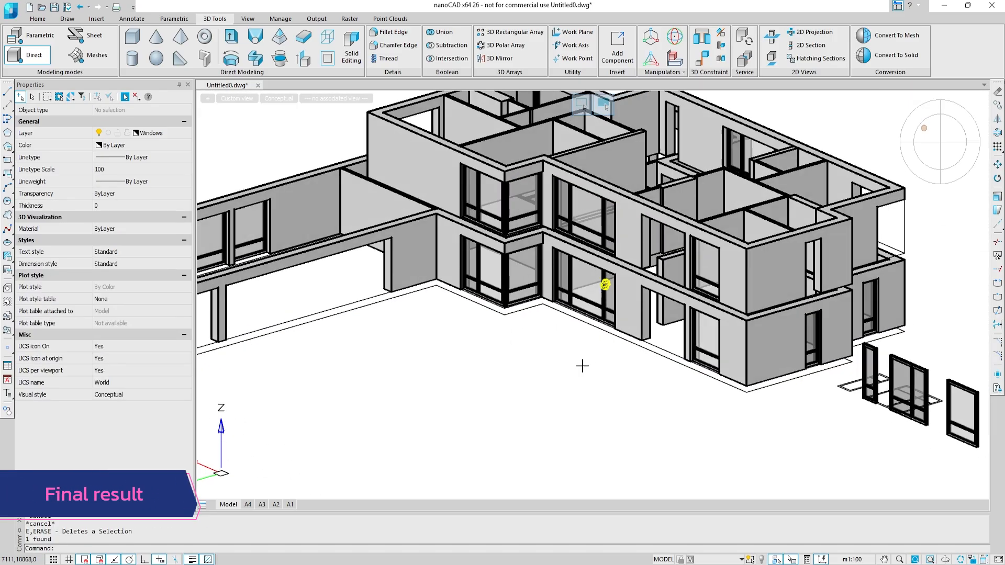
# Turn on the Floor structures and Stairs layers.
pyautogui.keyDown('shift'); pyautogui.moveTo(582, 366); pyautogui.dragTo(581, 366, button='middle'); pyautogui.keyUp('shift')
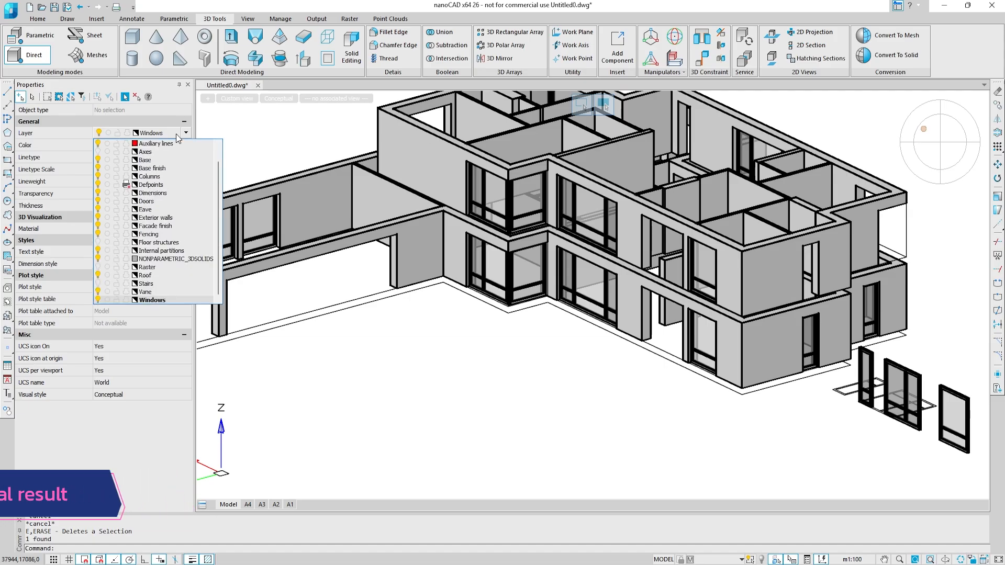
pyautogui.click(98, 243)
pyautogui.click(98, 283)
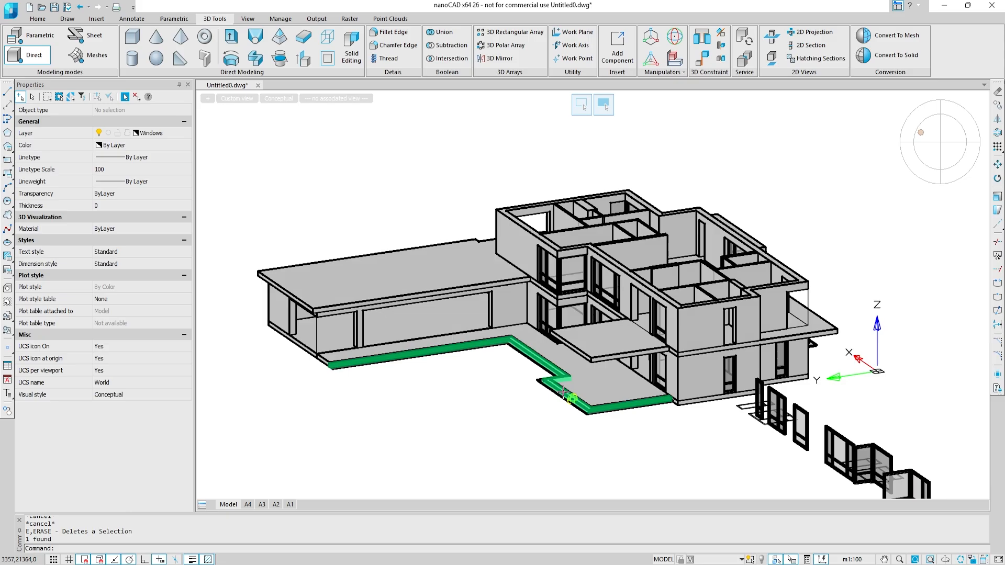
# Examine the house and its window blocks from several sides, finishing with the Top SE Iso view.
pyautogui.keyDown('shift'); pyautogui.moveTo(563, 393); pyautogui.dragTo(532, 395, button='middle'); pyautogui.keyUp('shift')
pyautogui.moveTo(823, 475); pyautogui.dragTo(622, 357, button='middle')
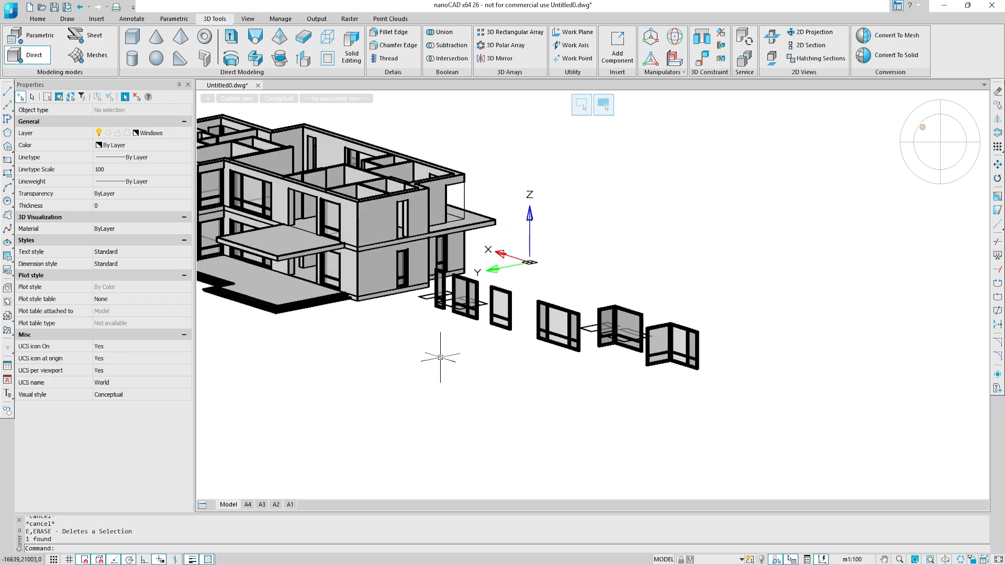
pyautogui.moveTo(344, 351); pyautogui.dragTo(601, 372, button='middle')
pyautogui.keyDown('shift'); pyautogui.moveTo(409, 359); pyautogui.dragTo(479, 368, button='middle'); pyautogui.keyUp('shift')
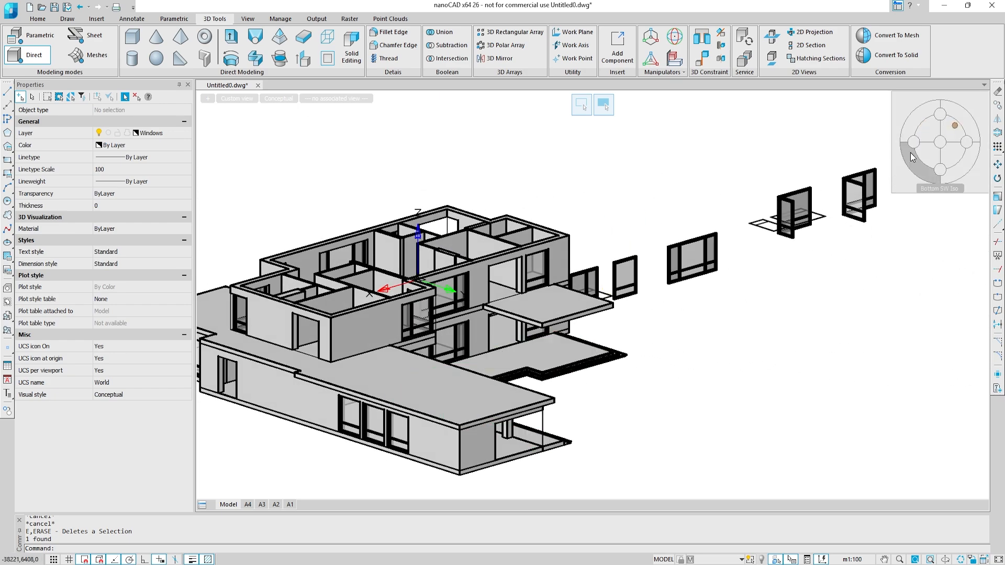
pyautogui.click(951, 156)
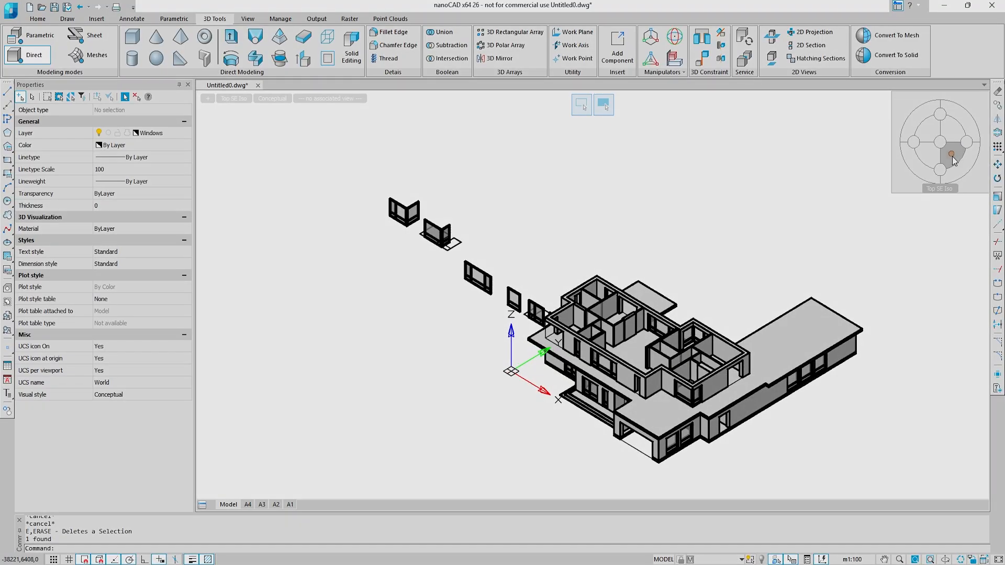